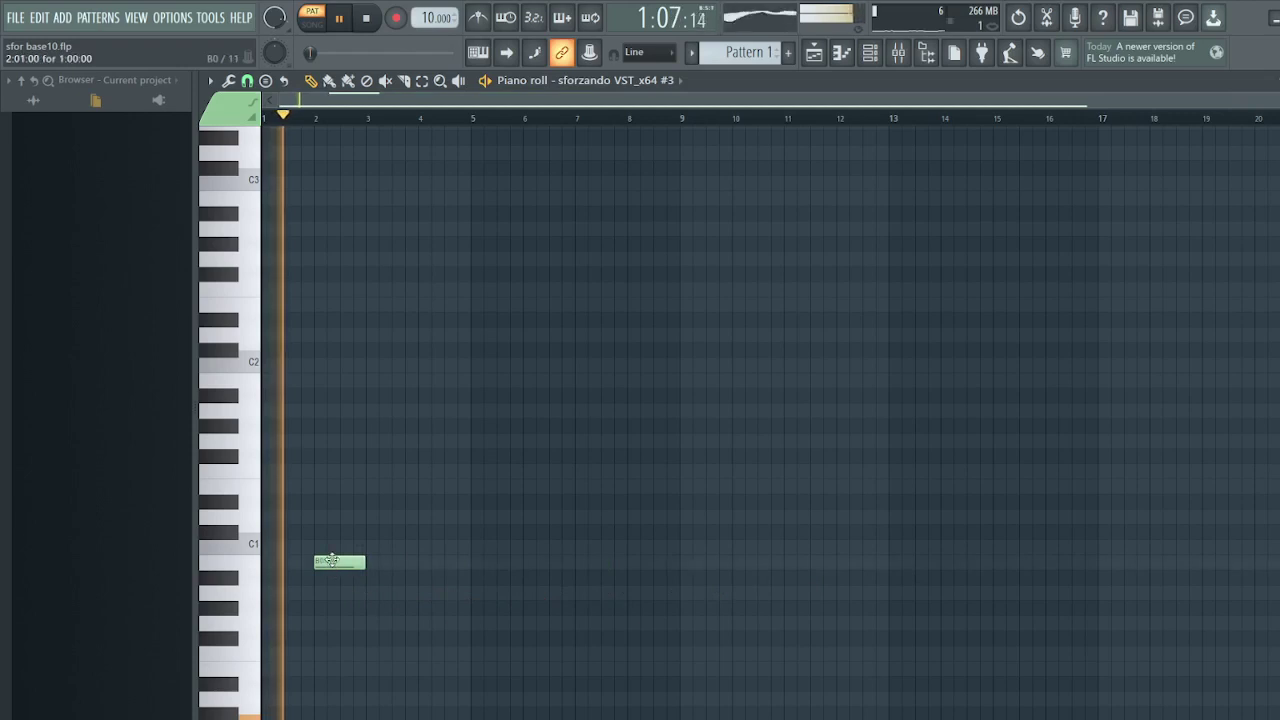
Build a staggered, rising chromatic run of one-bar notes from F0 to A0, starting at bar 2
left_click_drag(331, 560, 330, 651)
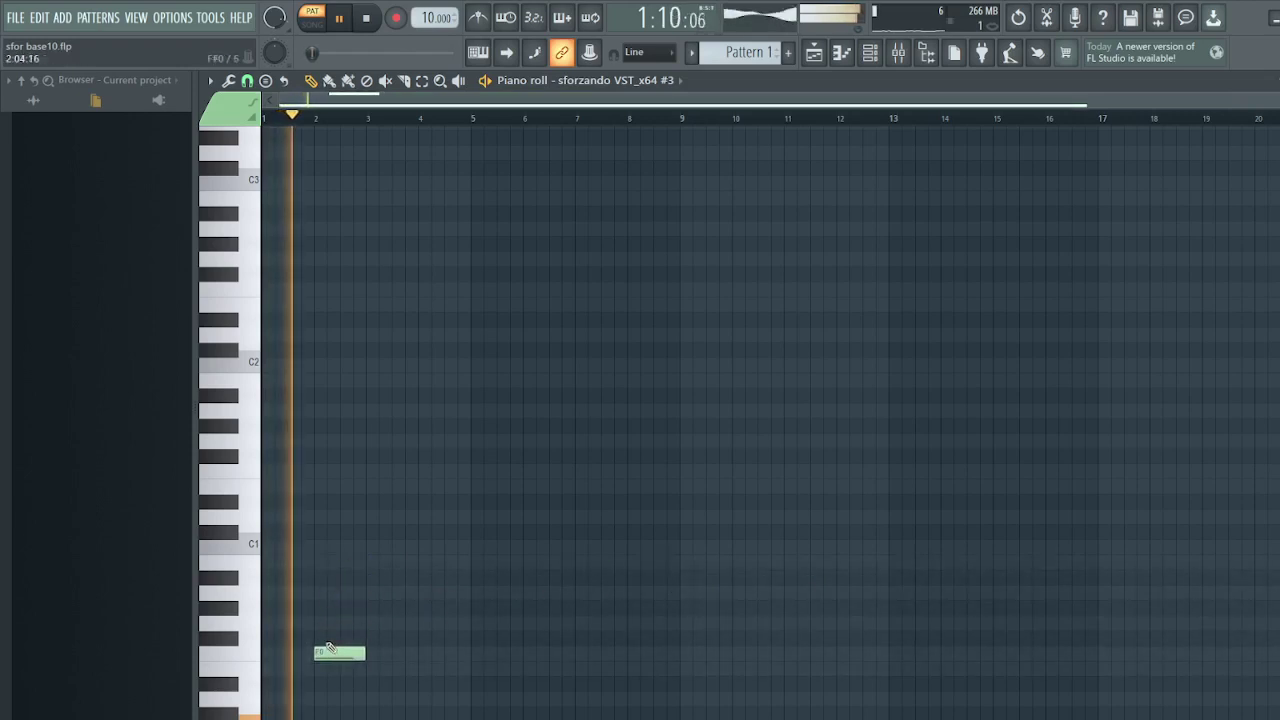
left_click(324, 626)
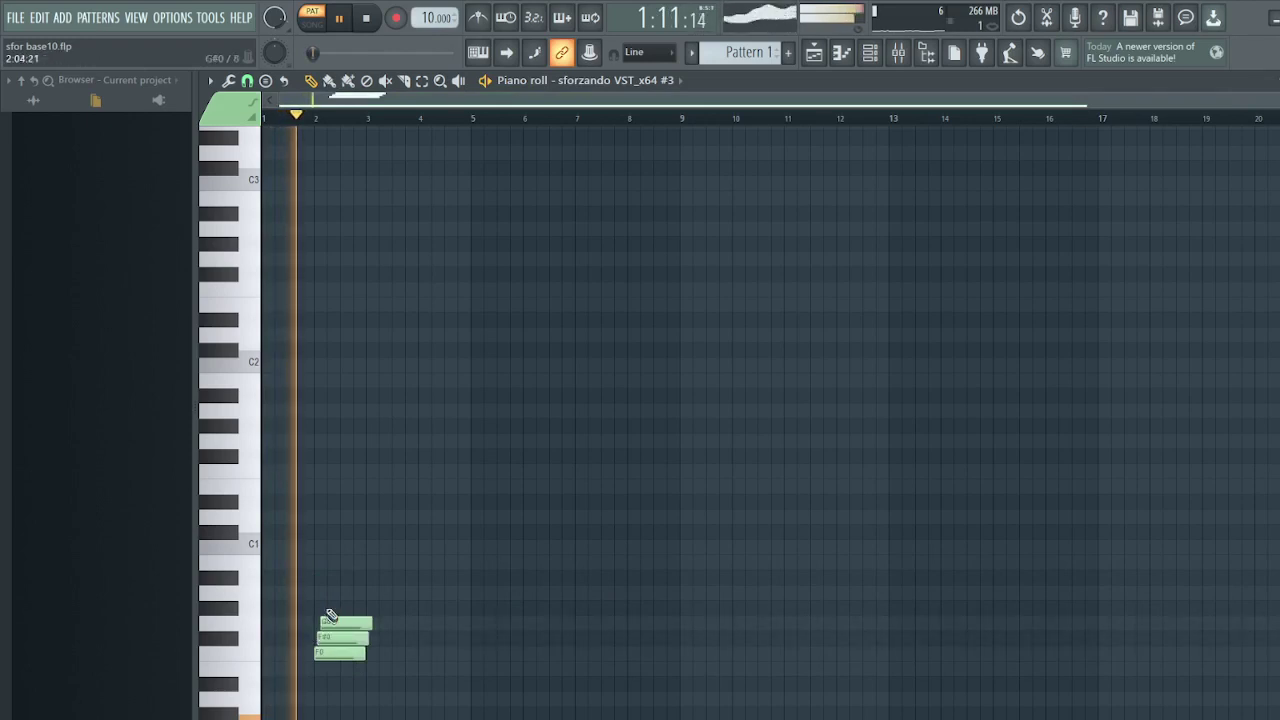
left_click(318, 608)
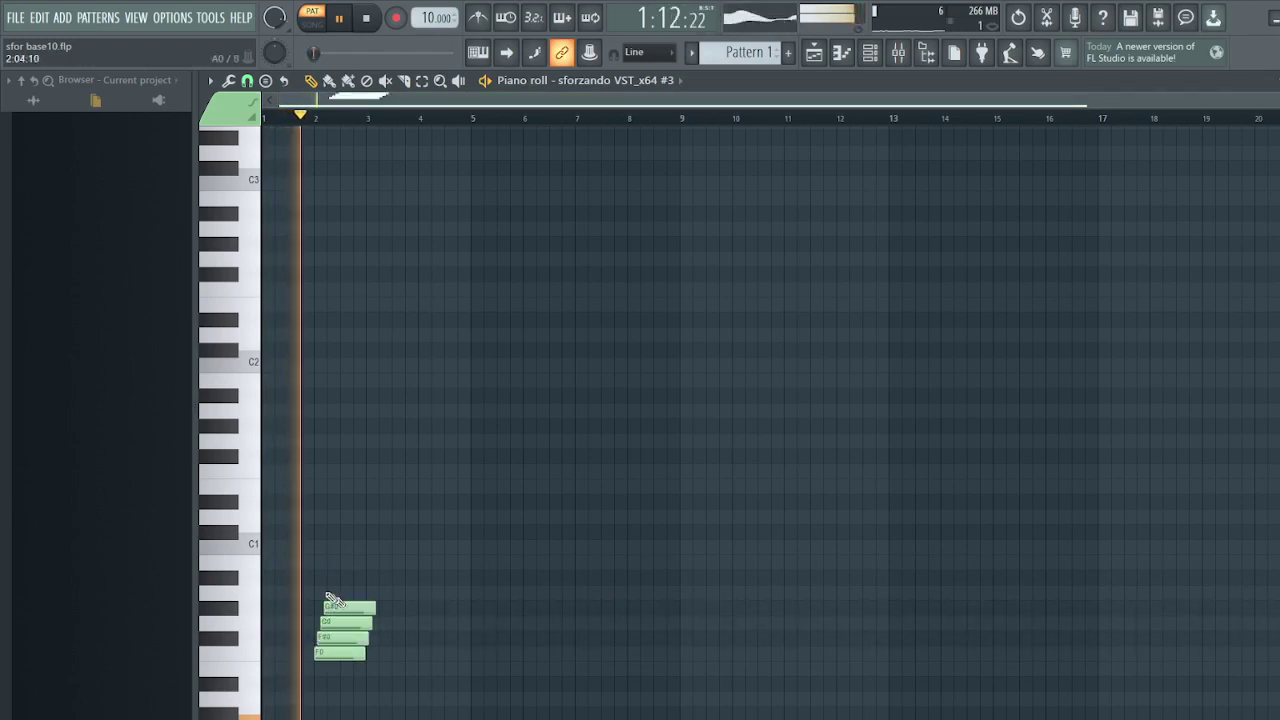
left_click(343, 590)
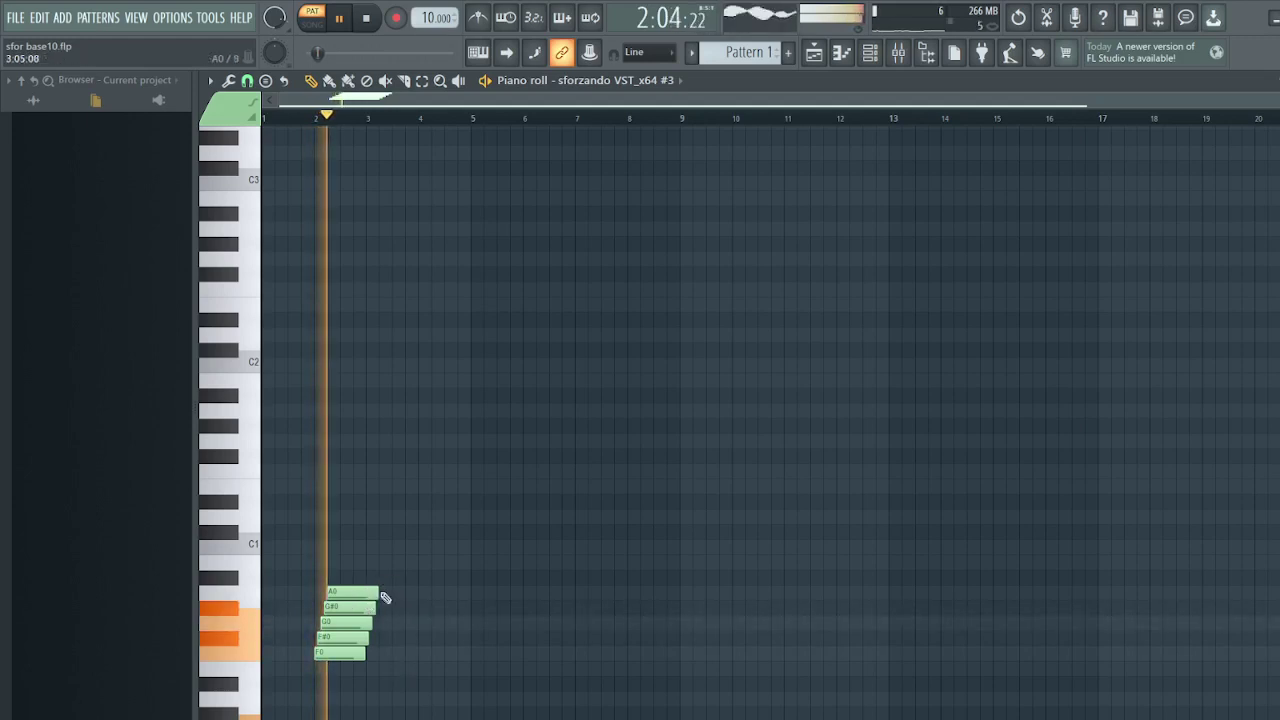
Add a staggered, falling chromatic run of one-bar notes from F1 to C1, starting just after bar 3
scroll(383, 592, "right", 1)
left_click(358, 471)
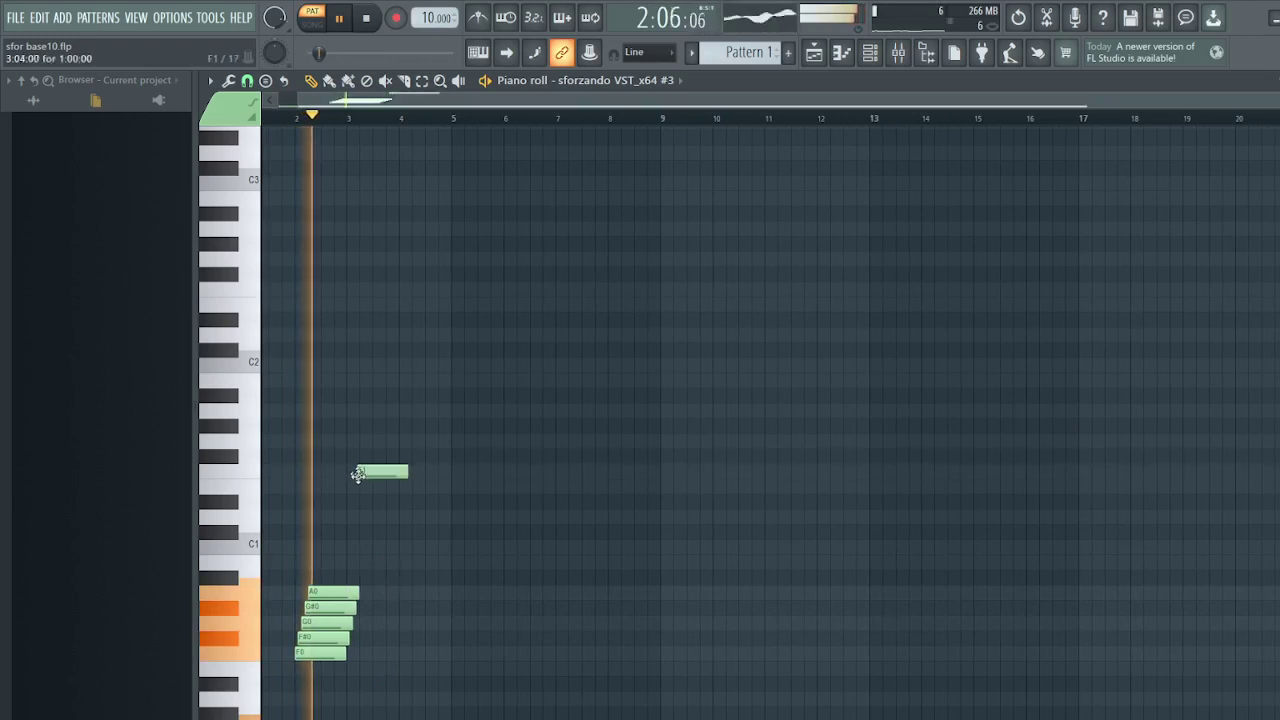
left_click(364, 486)
left_click(368, 501)
left_click(374, 516)
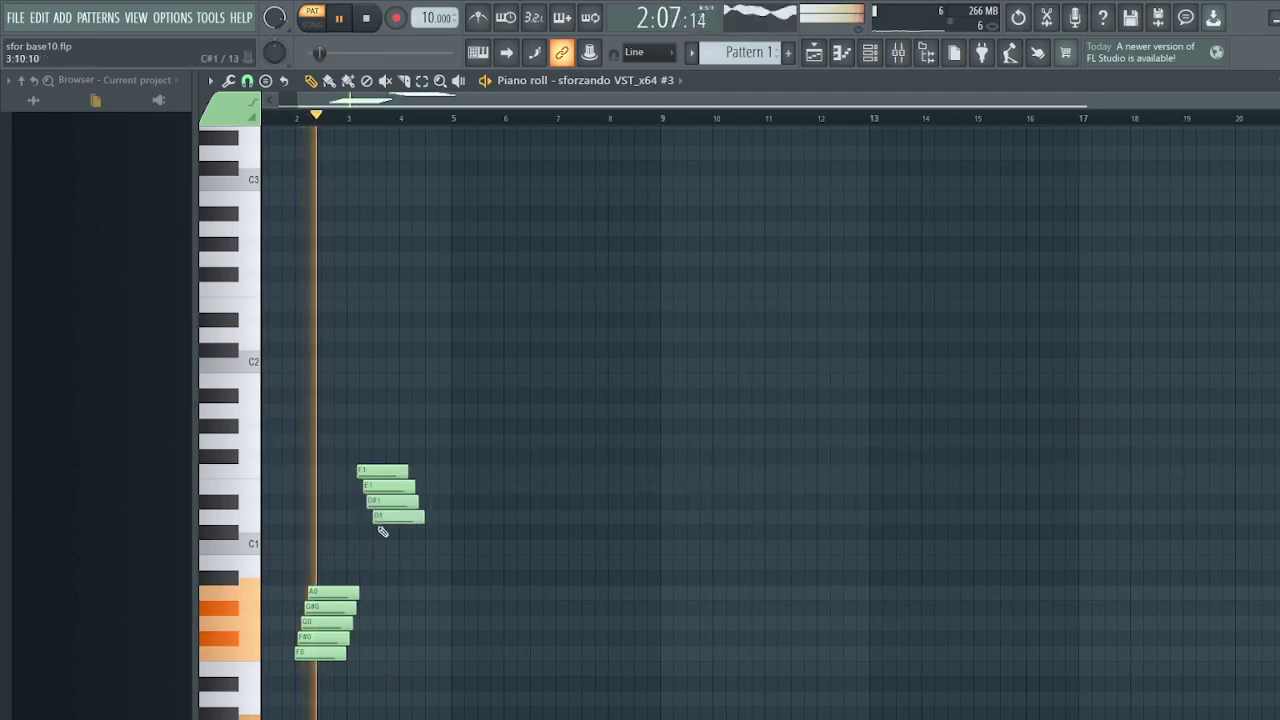
left_click(379, 531)
left_click(385, 547)
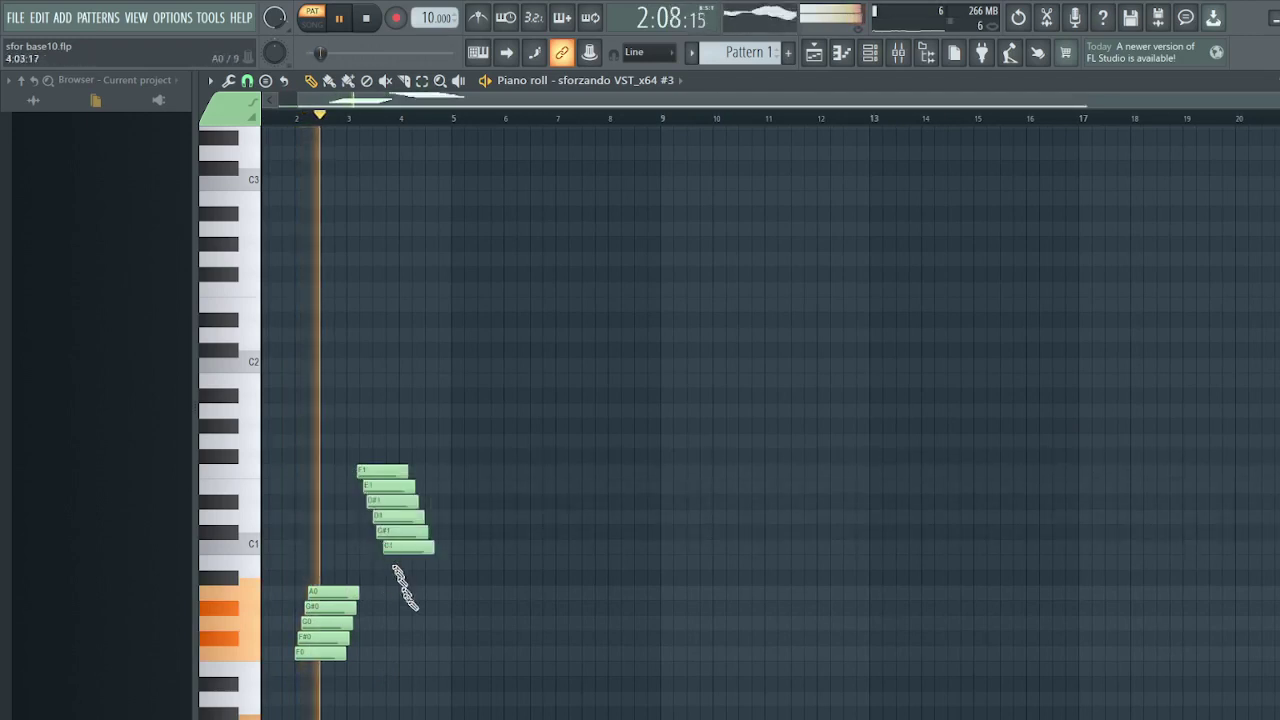
Add a staggered, rising chromatic run of one-bar notes from A0 to E1, starting shortly after bar 5
left_click(470, 592)
left_click(472, 577)
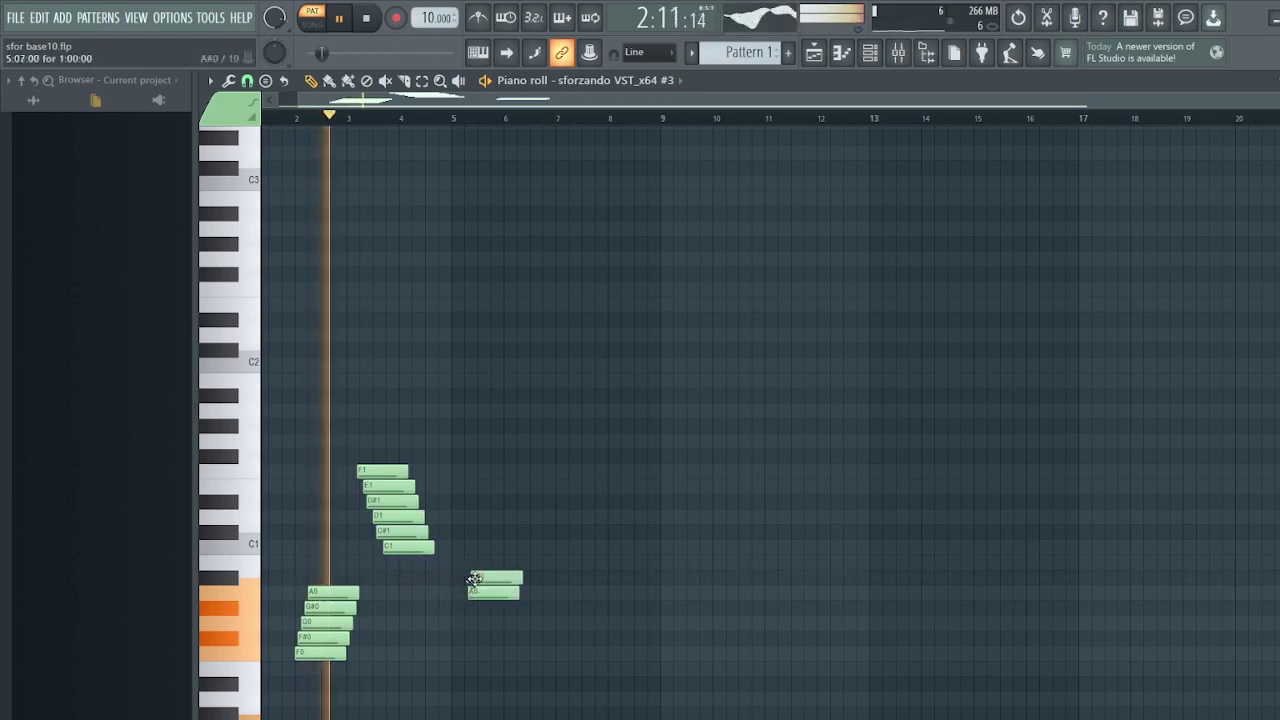
left_click(478, 562)
left_click(480, 547)
left_click(482, 532)
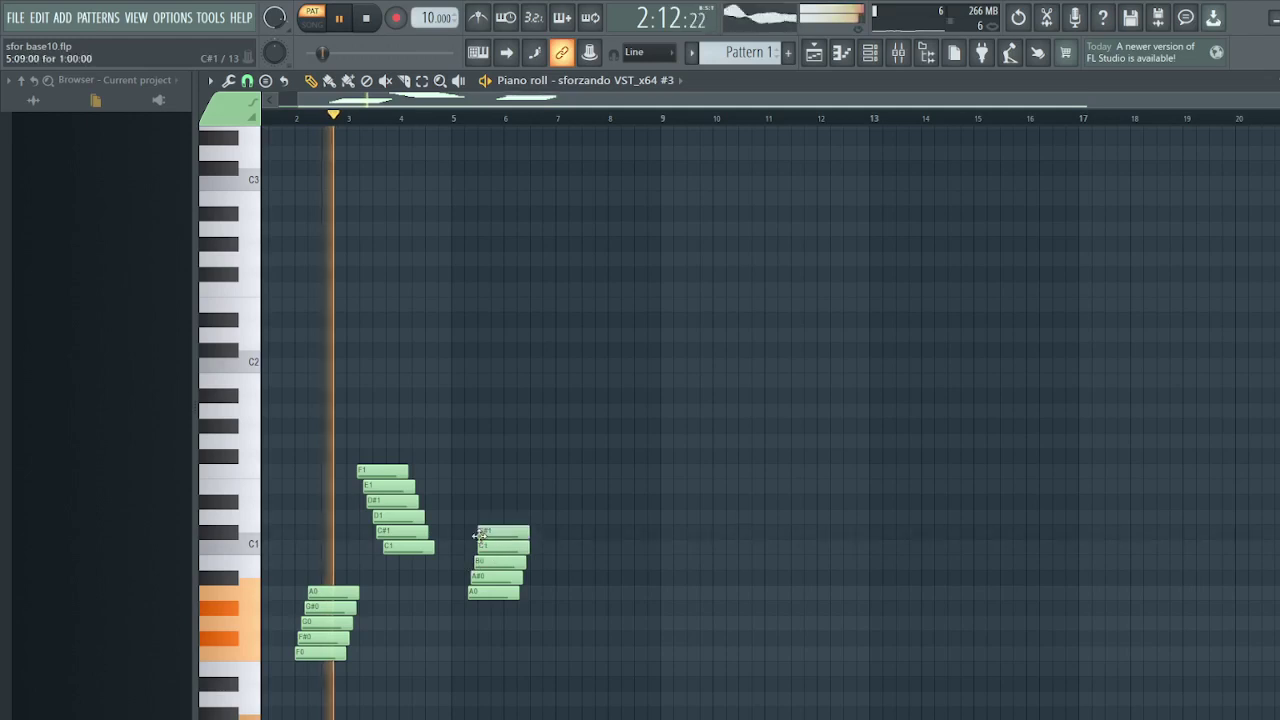
left_click(485, 517)
left_click(489, 501)
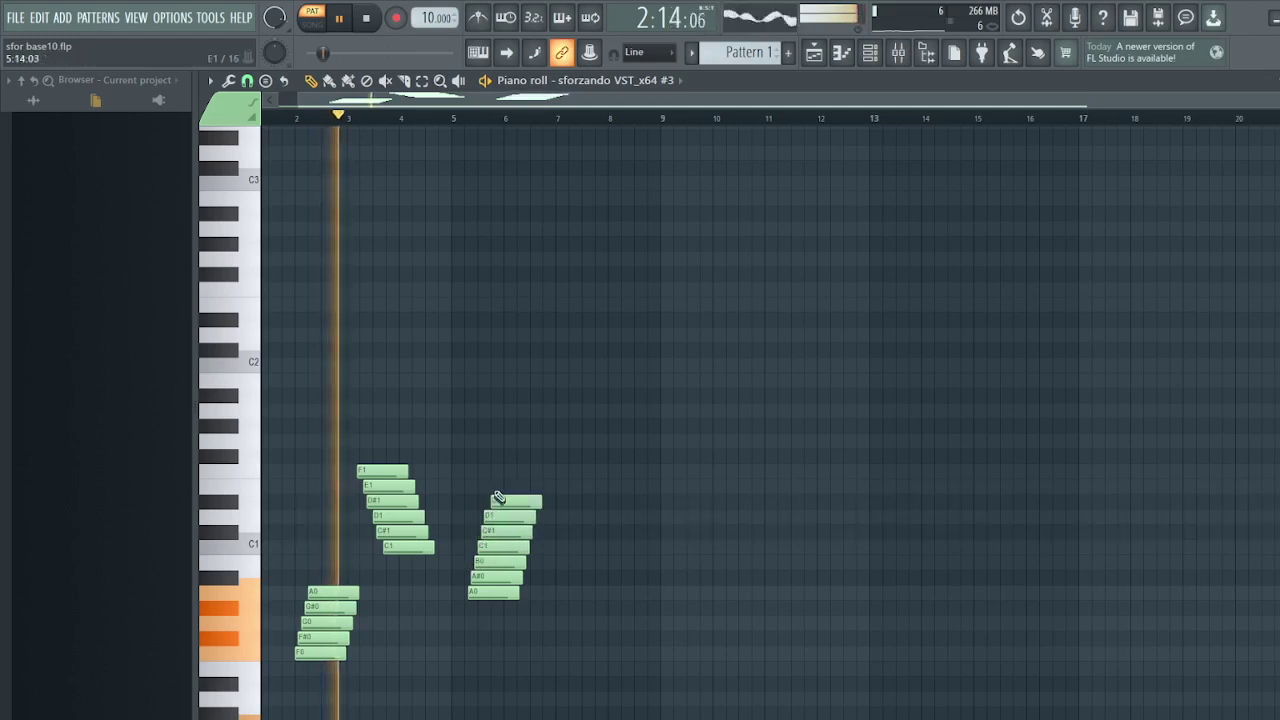
left_click(494, 486)
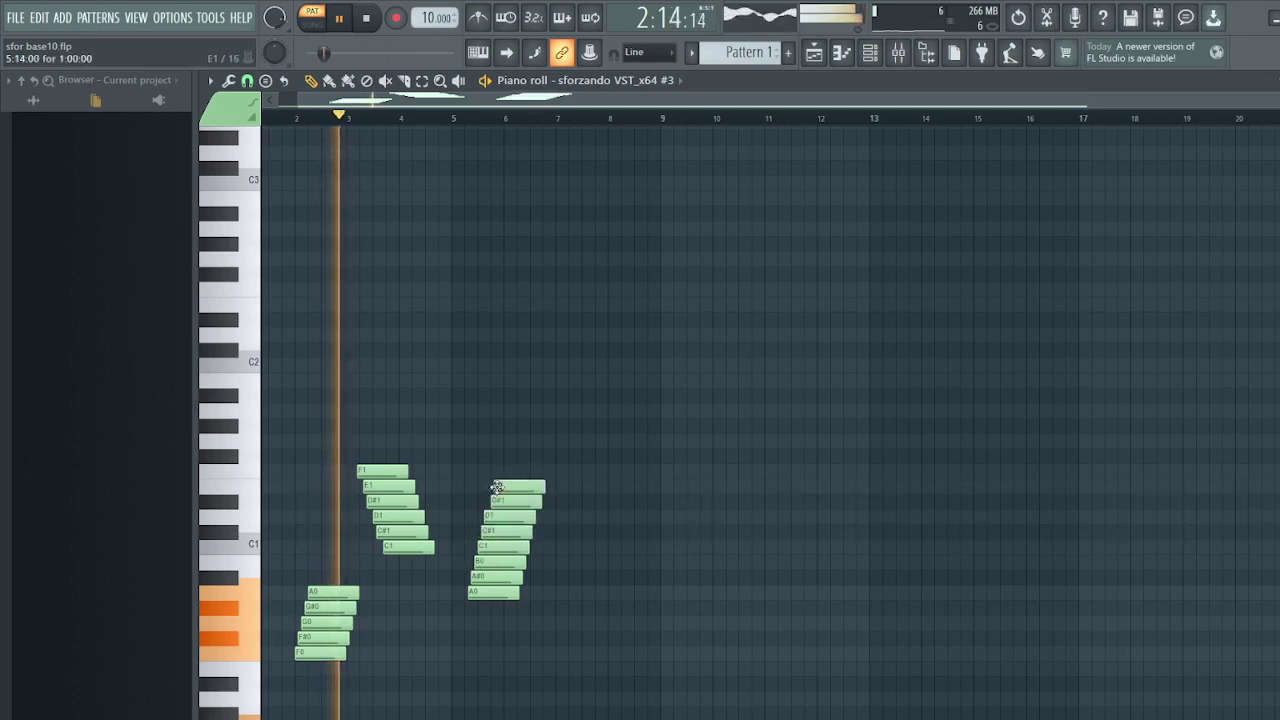
Add a staggered, falling chromatic run of one-bar notes from D#2 to G#1, starting midway through bar 6
left_click(530, 292)
left_click_drag(533, 294, 531, 320)
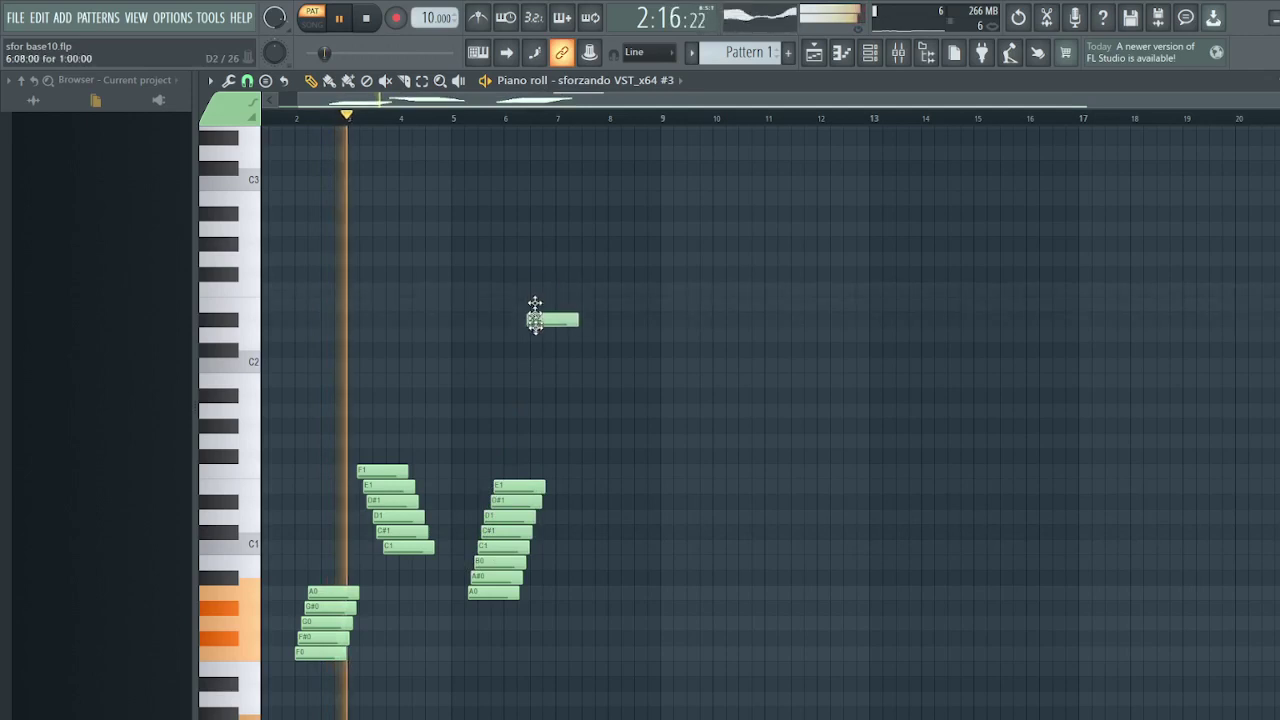
left_click(534, 335)
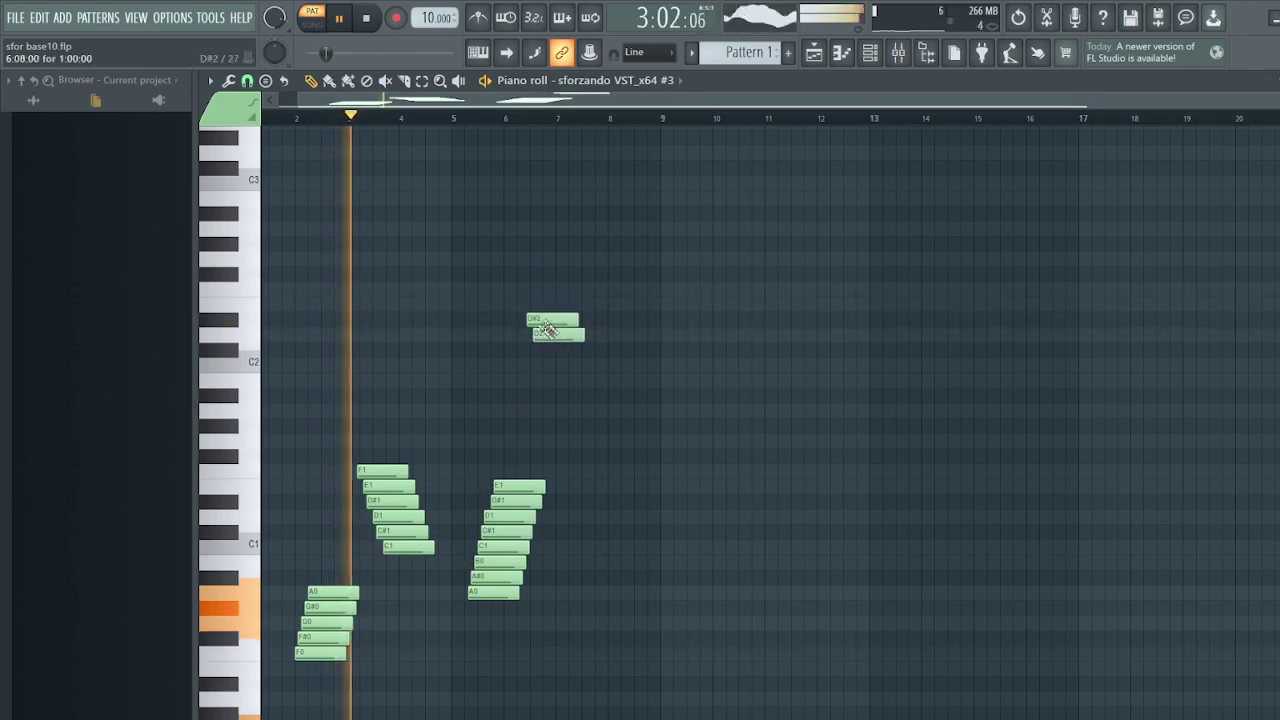
left_click_drag(541, 322, 544, 321)
left_click(542, 349)
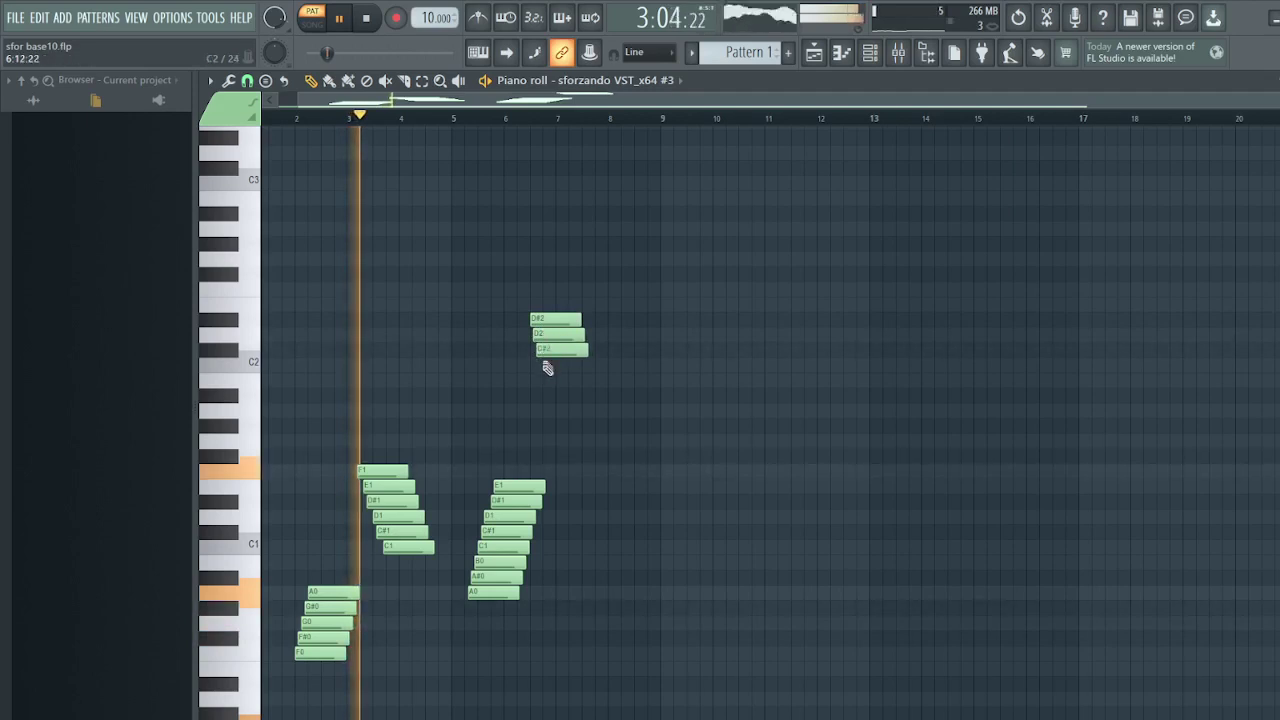
left_click(548, 380)
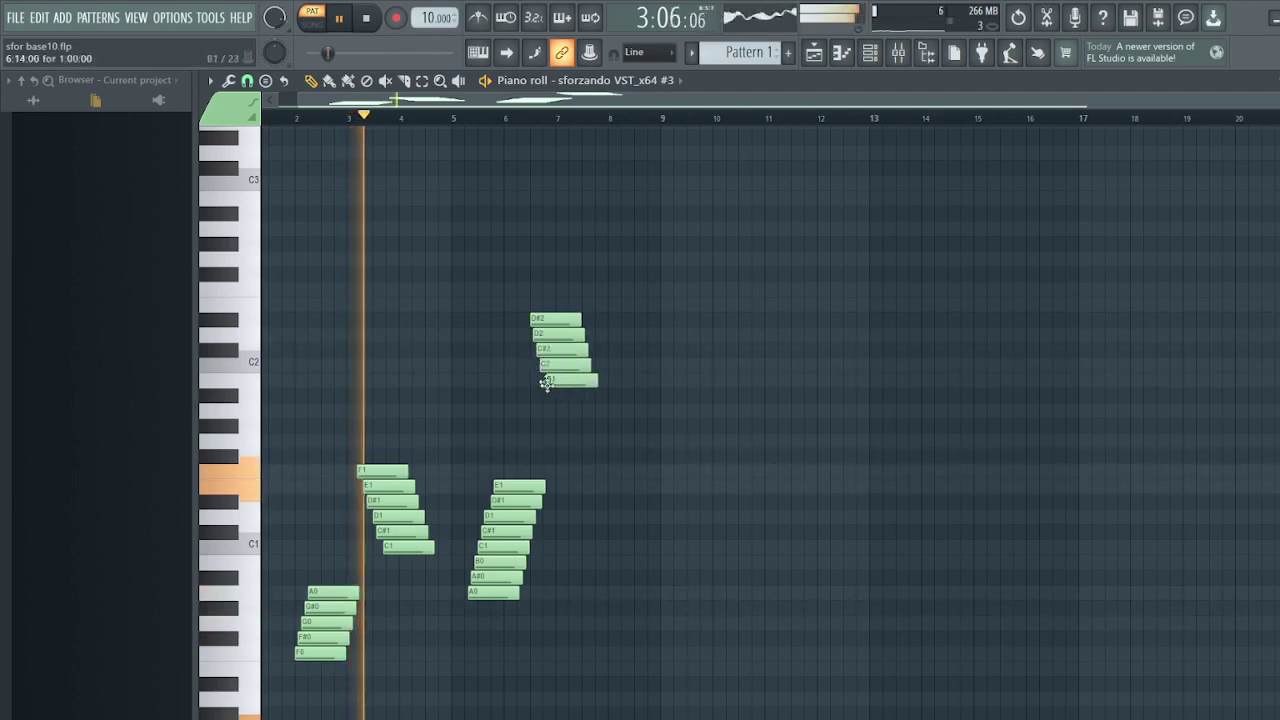
left_click(555, 395)
left_click(562, 410)
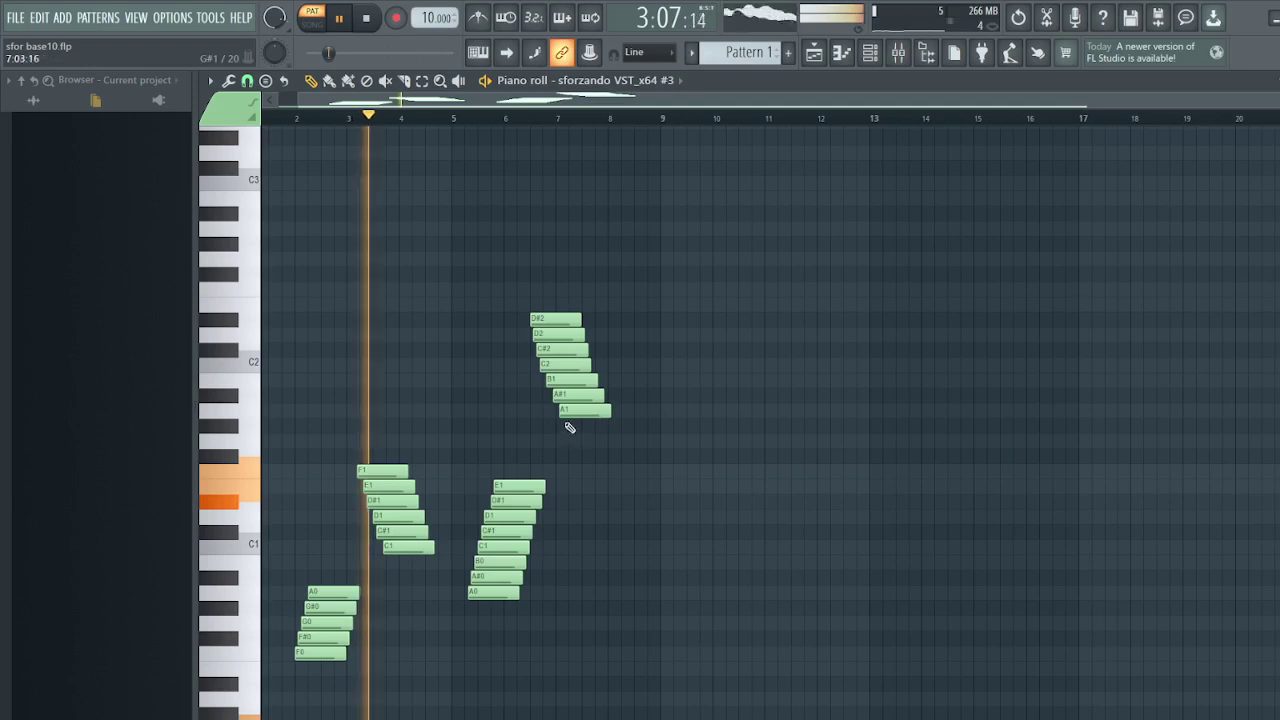
Add a staggered, rising chromatic run of one-bar notes from C1 to A#1, starting near the end of bar 8
scroll(622, 470, "left", 1)
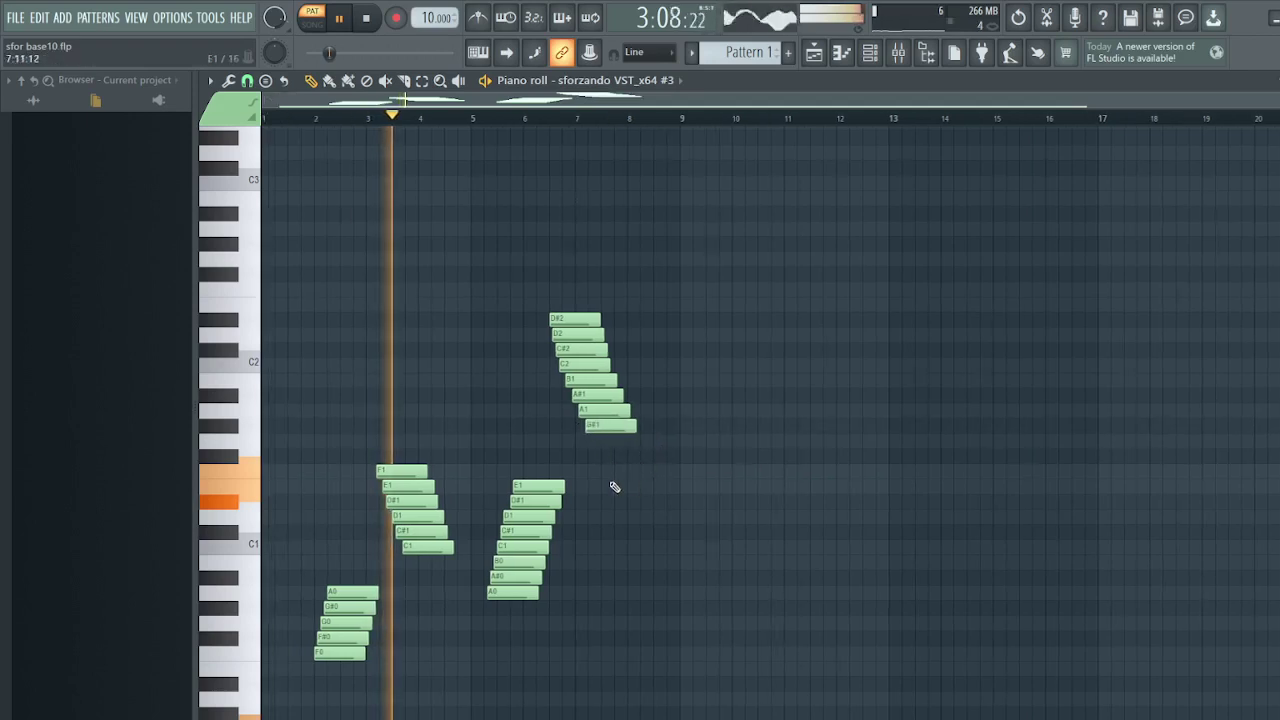
scroll(605, 505, "right", 2)
left_click(597, 543)
left_click(601, 531)
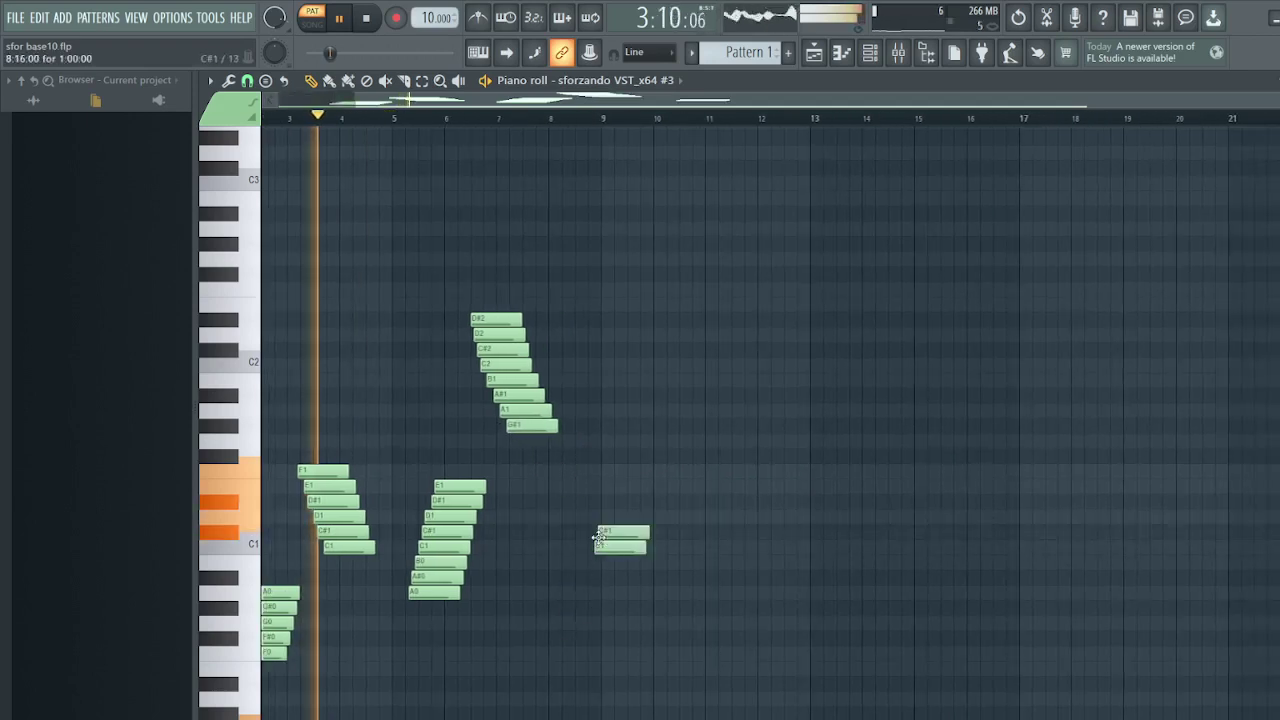
left_click(613, 516)
left_click(614, 501)
left_click(618, 487)
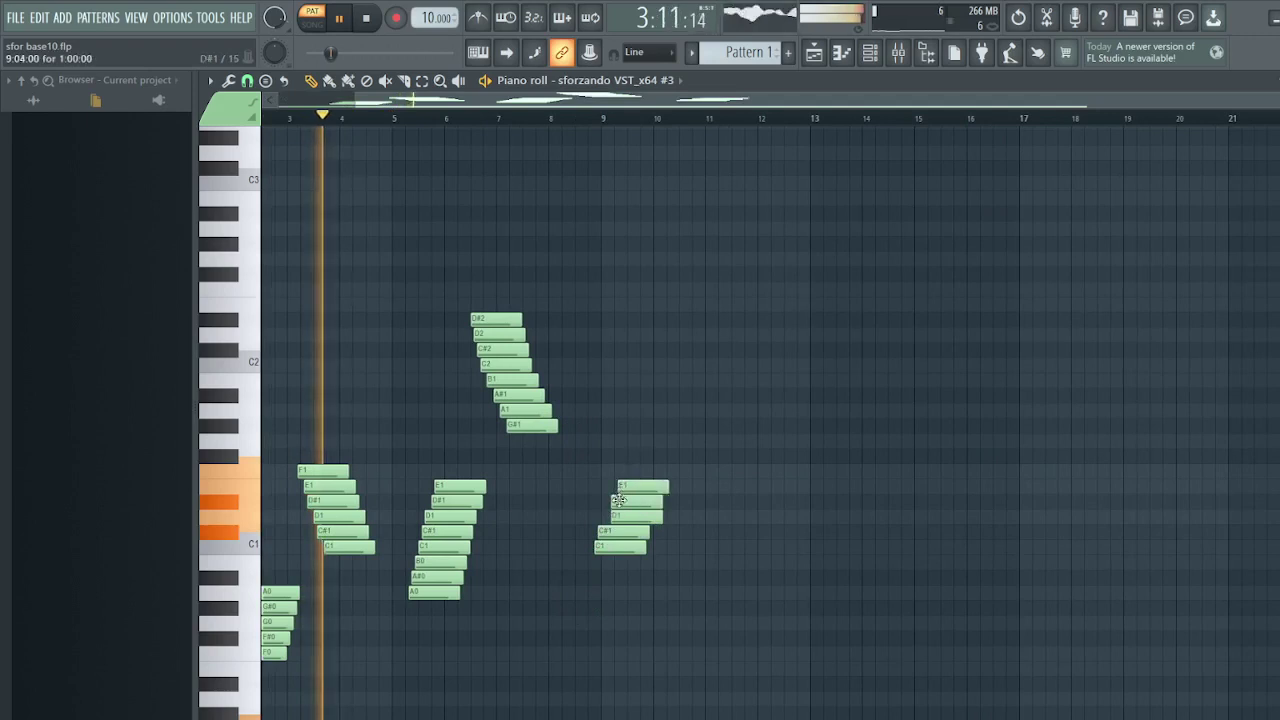
left_click(624, 471)
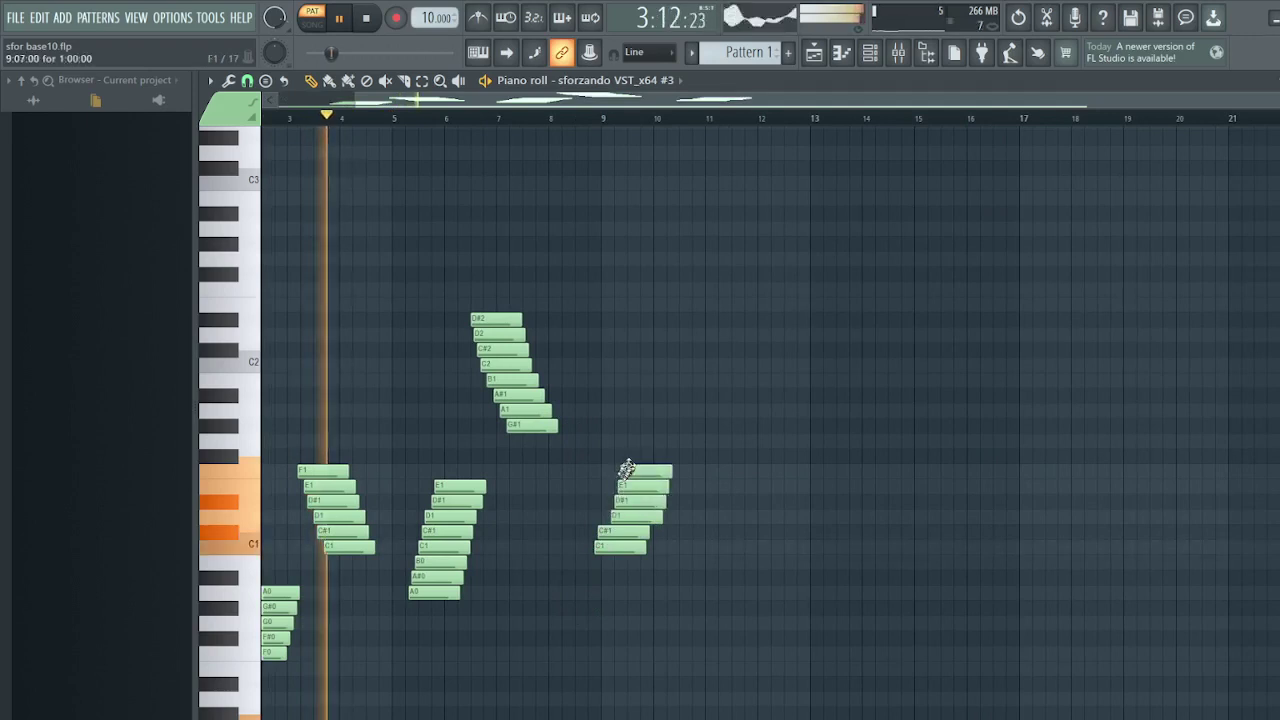
left_click(640, 440)
left_click(645, 425)
left_click(650, 396)
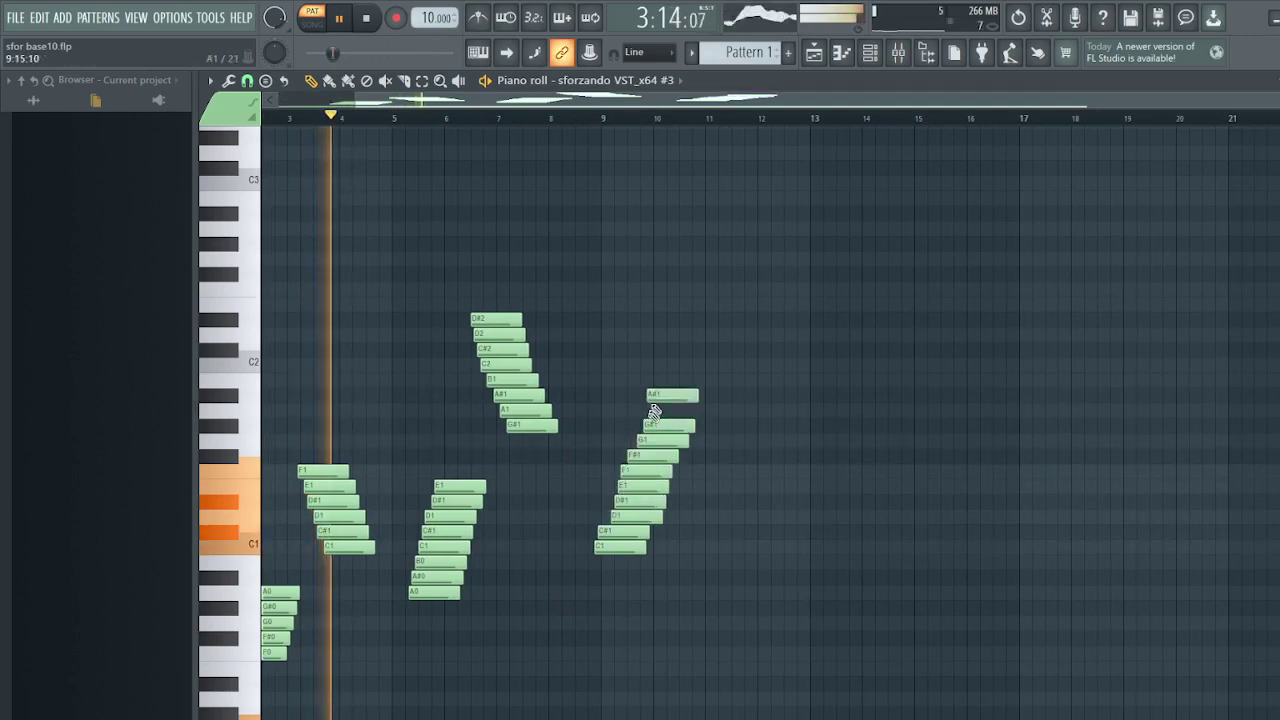
left_click(648, 410)
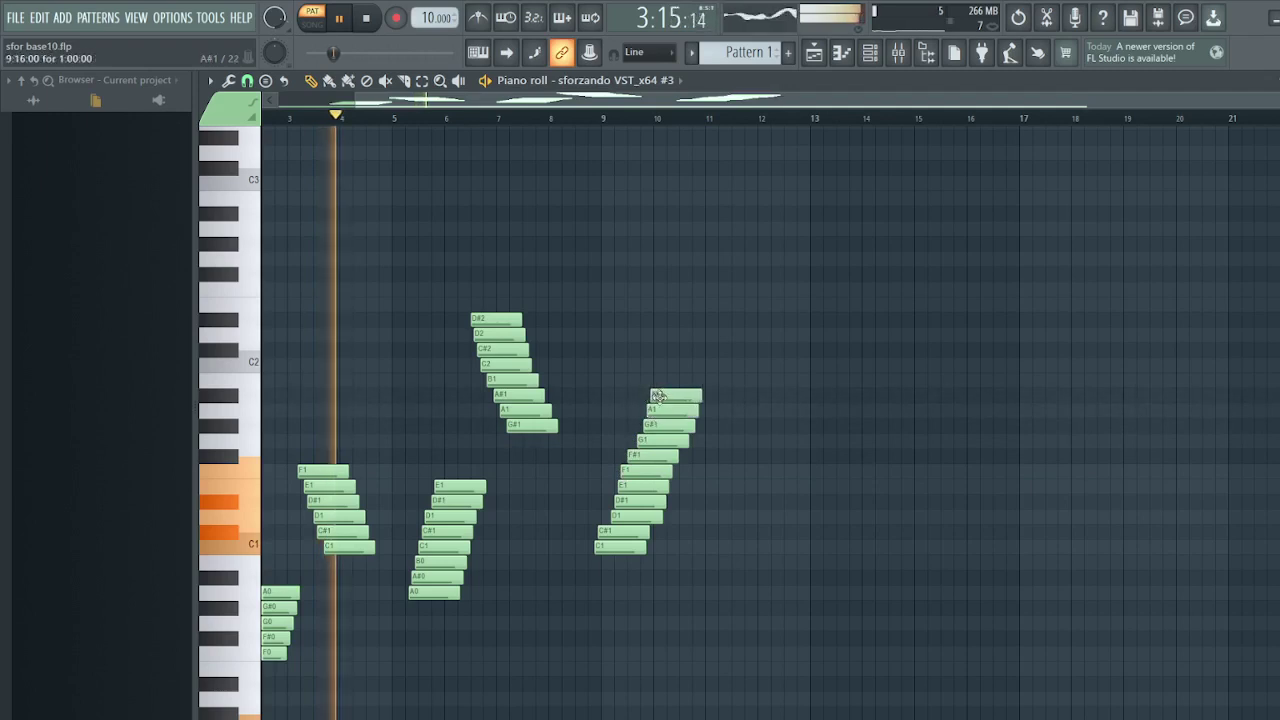
Add a staggered, falling chromatic run of one-bar notes from A2 to C#2, starting early in bar 10
scroll(691, 420, "up", 3)
left_click(665, 319)
left_click(669, 335)
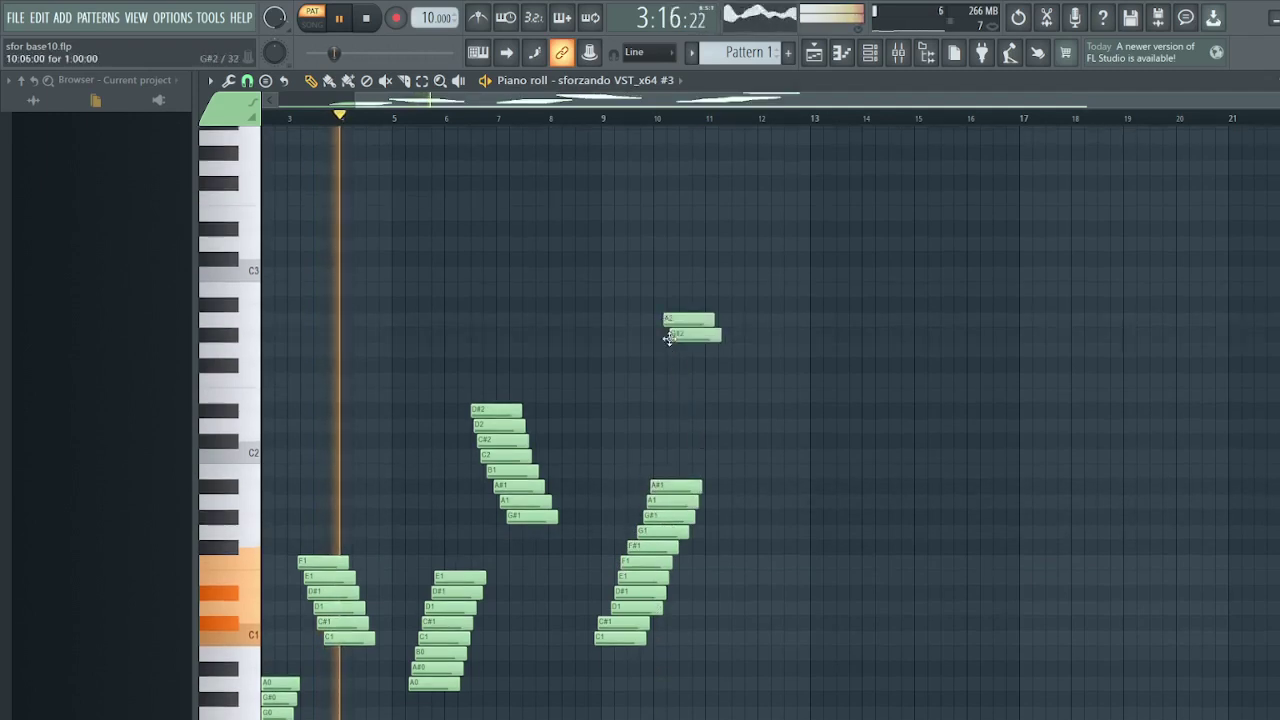
left_click(689, 366)
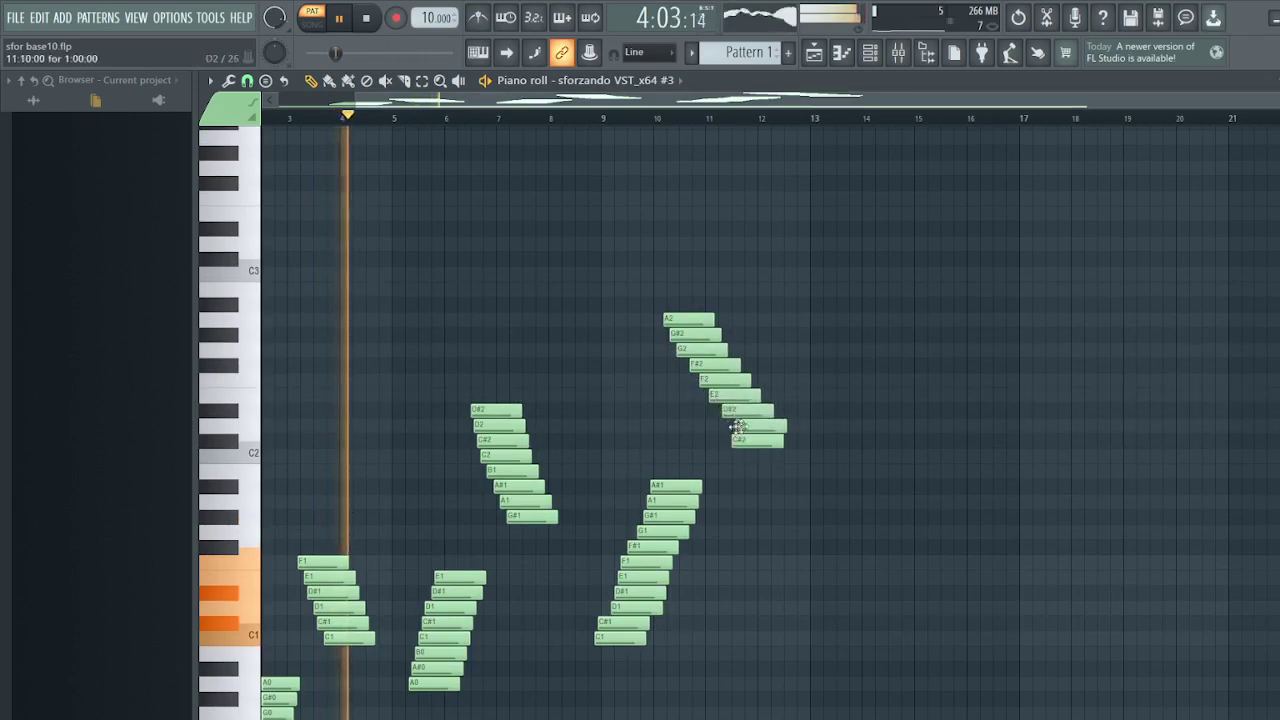
Lengthen the sustained low C0 note starting at bar 1 to 64:01:00
scroll(700, 645, "down", 3)
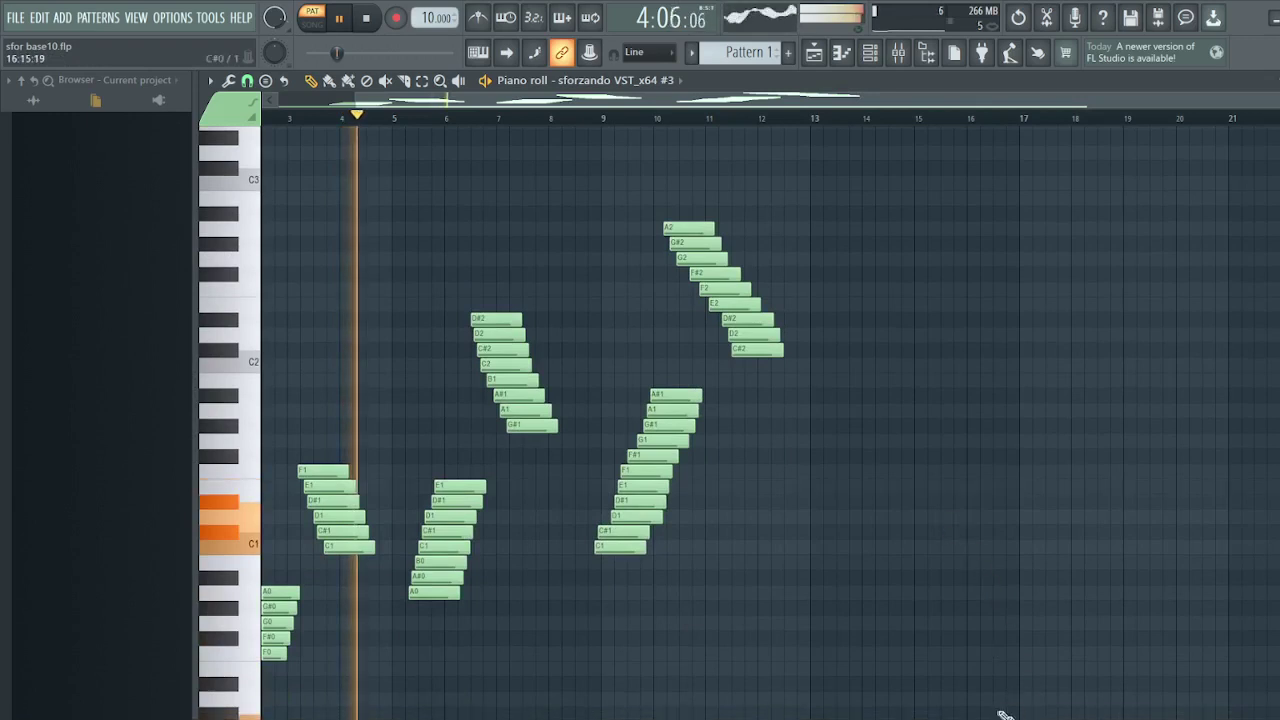
left_click_drag(1176, 713, 1279, 713)
scroll(1193, 675, "right", 7)
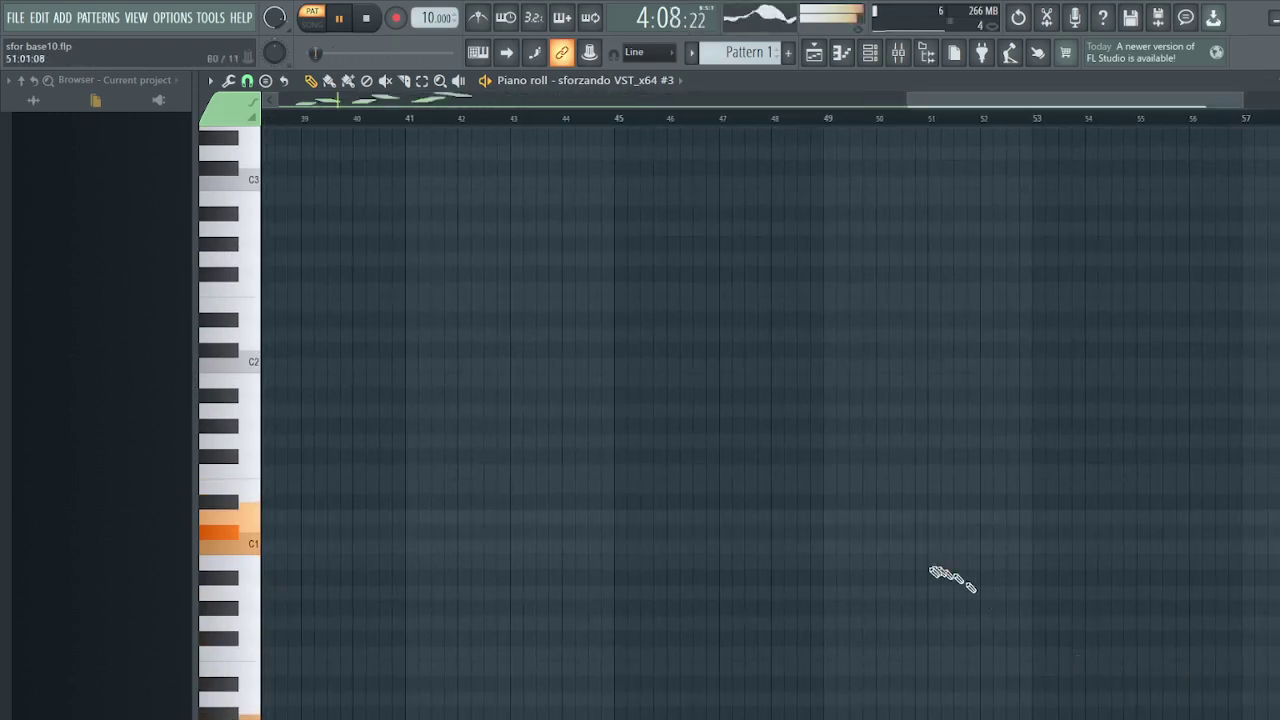
scroll(940, 574, "down", 5)
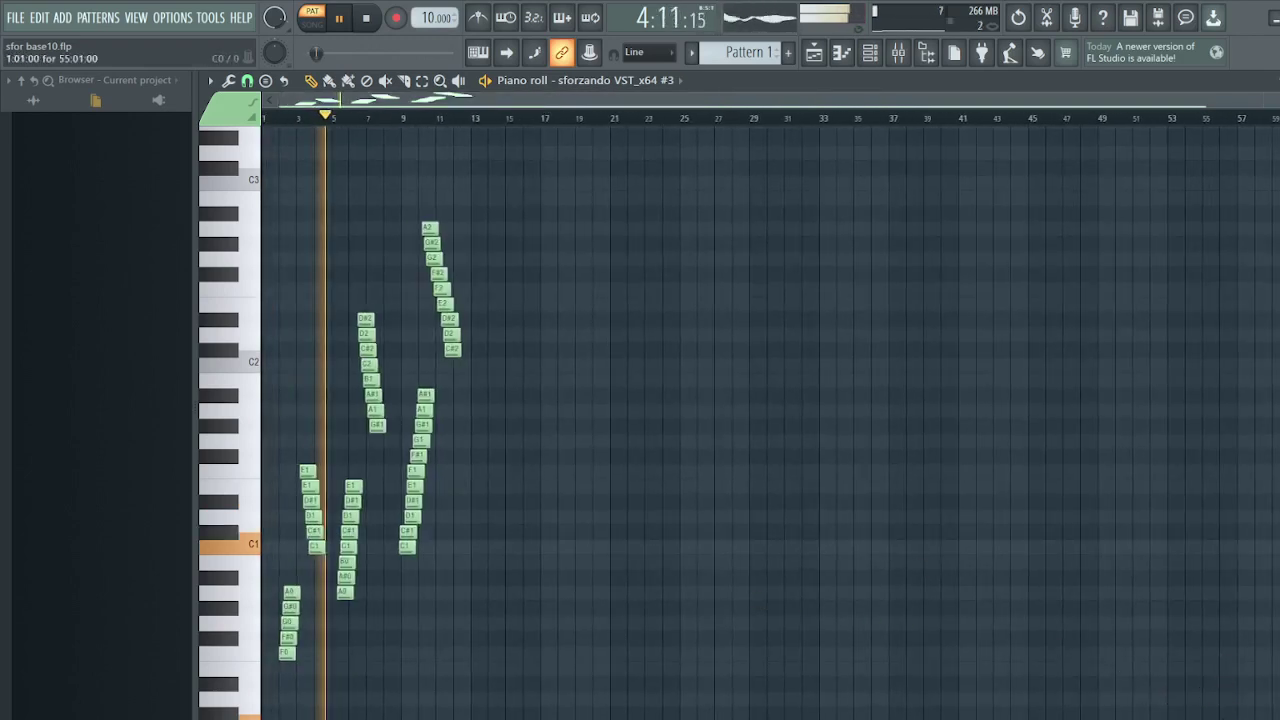
mouse_move(1222, 716)
left_mouse_down()
mouse_move(1279, 716)
mouse_move(1236, 716)
left_mouse_up()
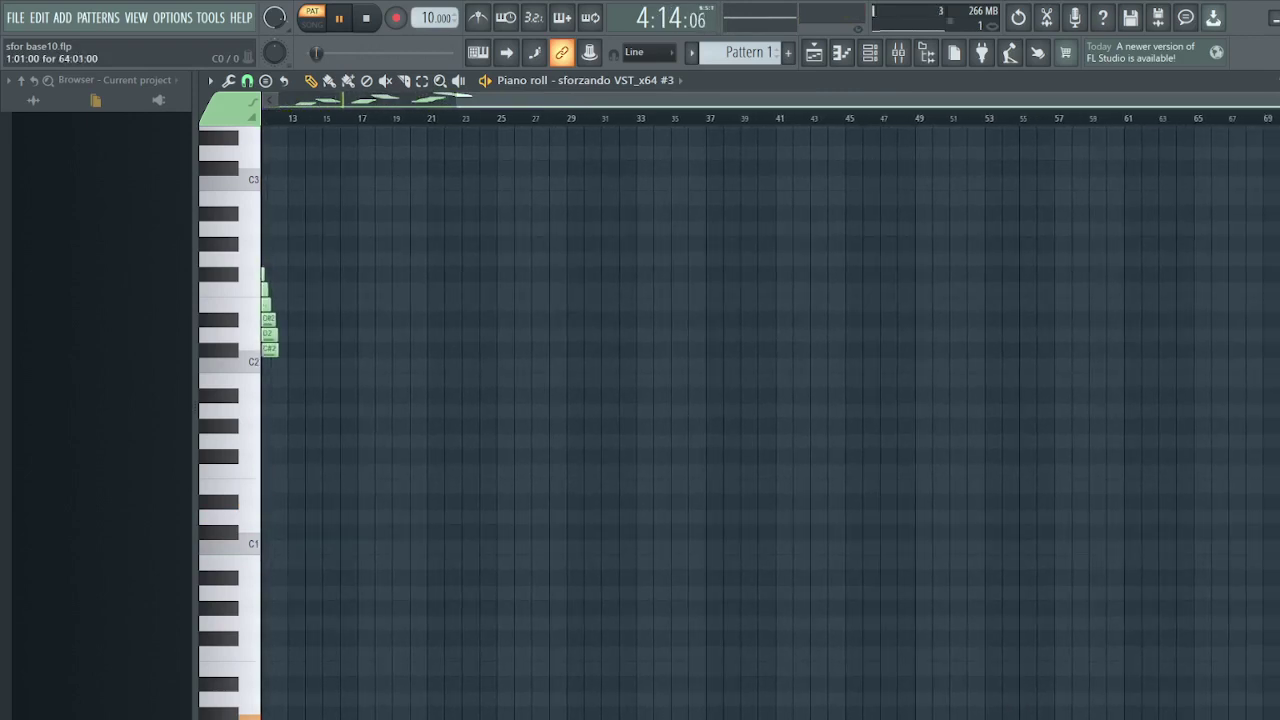
scroll(806, 589, "left", 4)
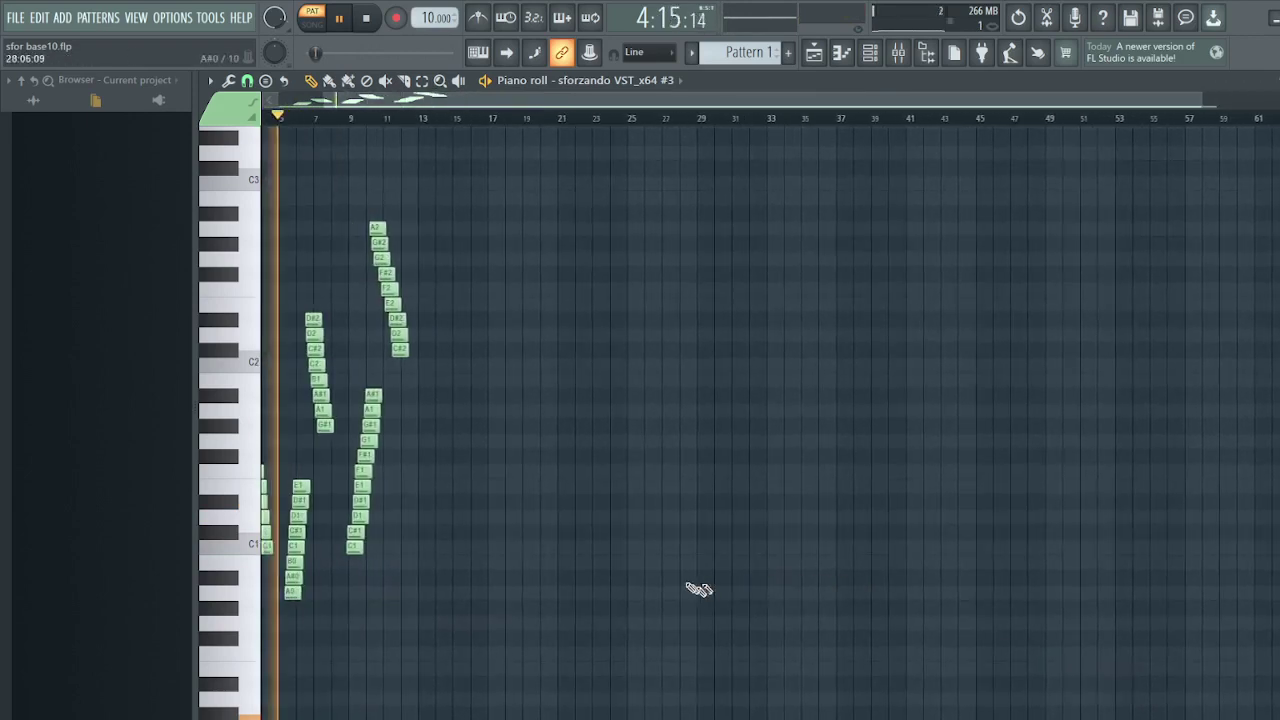
scroll(690, 588, "left", 2)
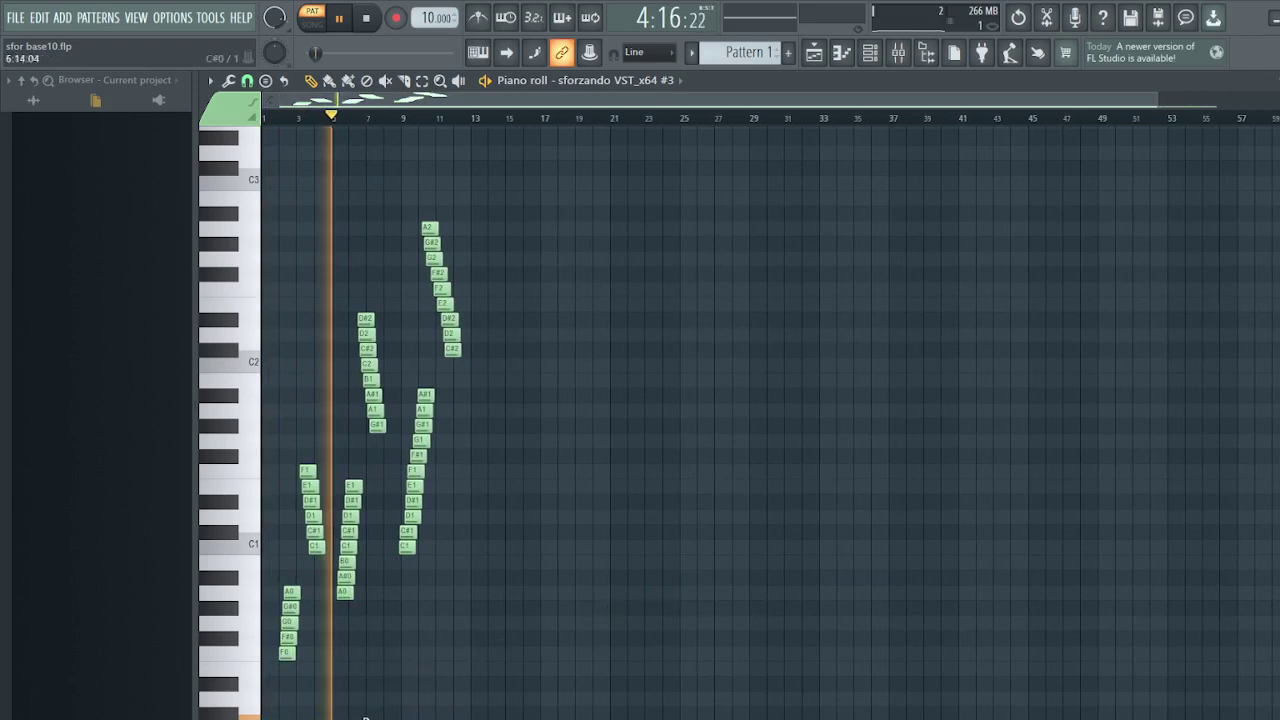
scroll(553, 673, "down", 1)
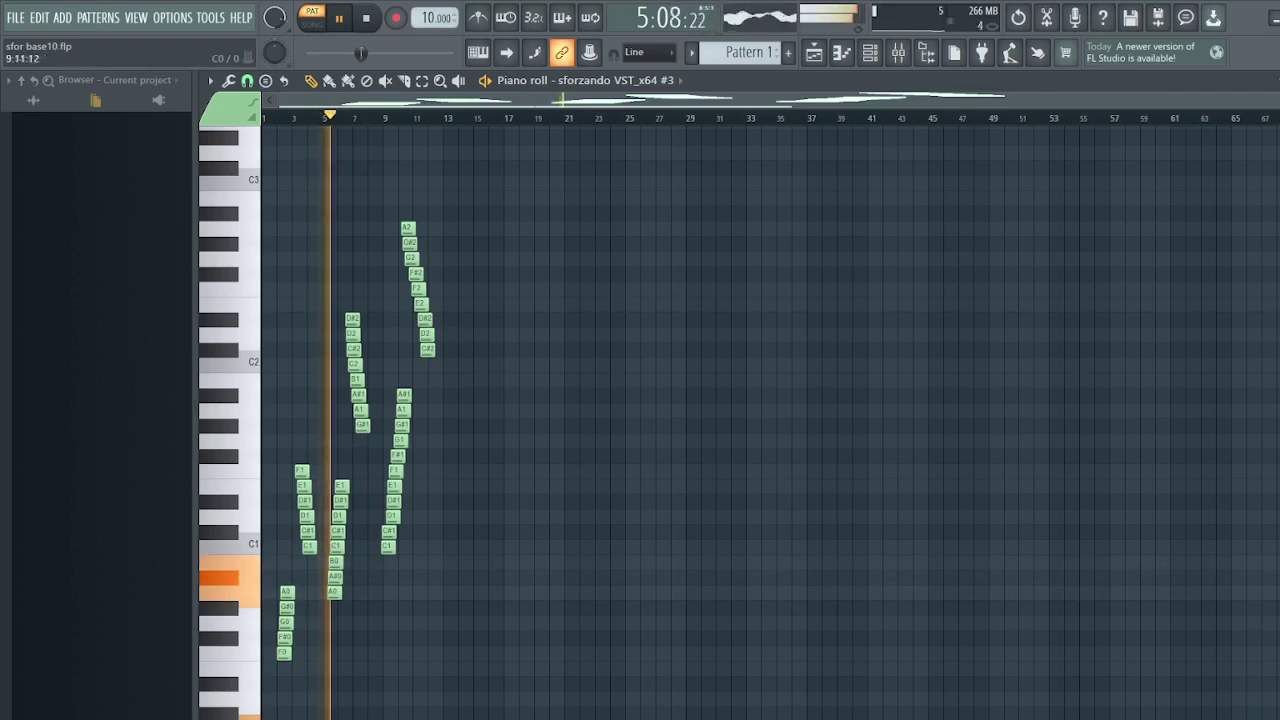
key("ctrl+b")
key("ctrl+b")
key("ctrl+b")
key("ctrl+b")
key("ctrl+b")
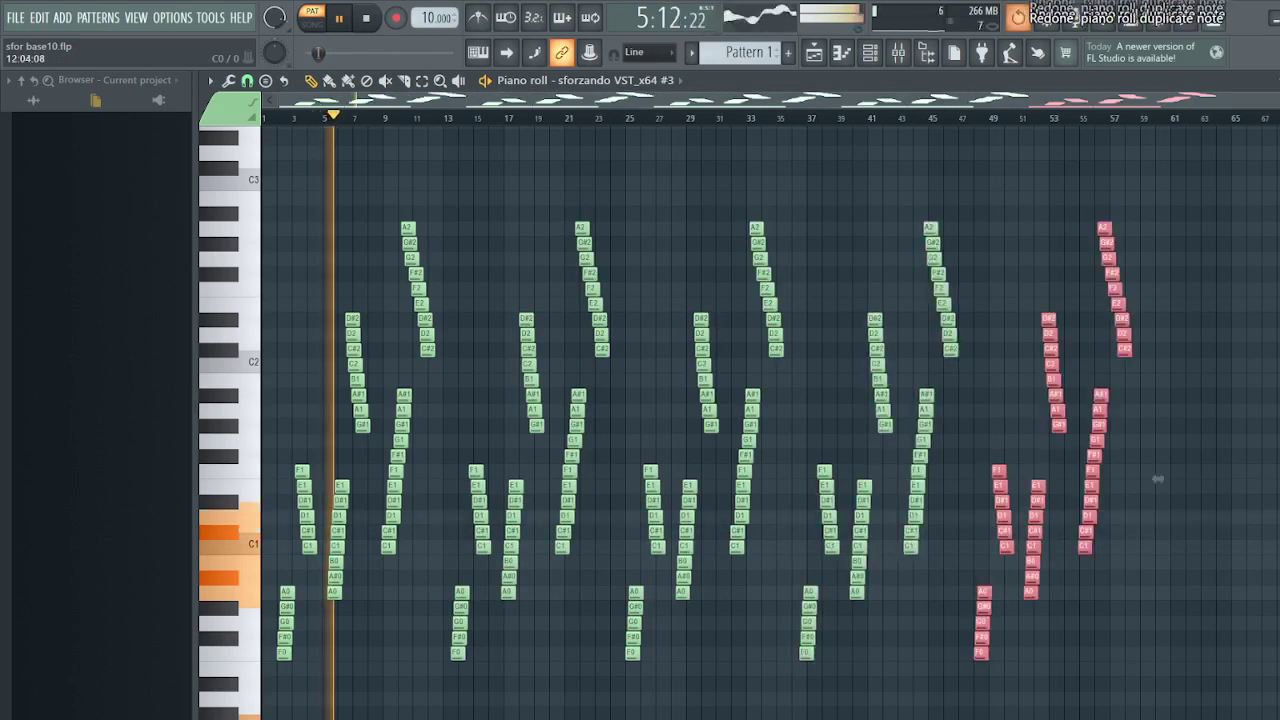
key("ctrl+z")
key("e")
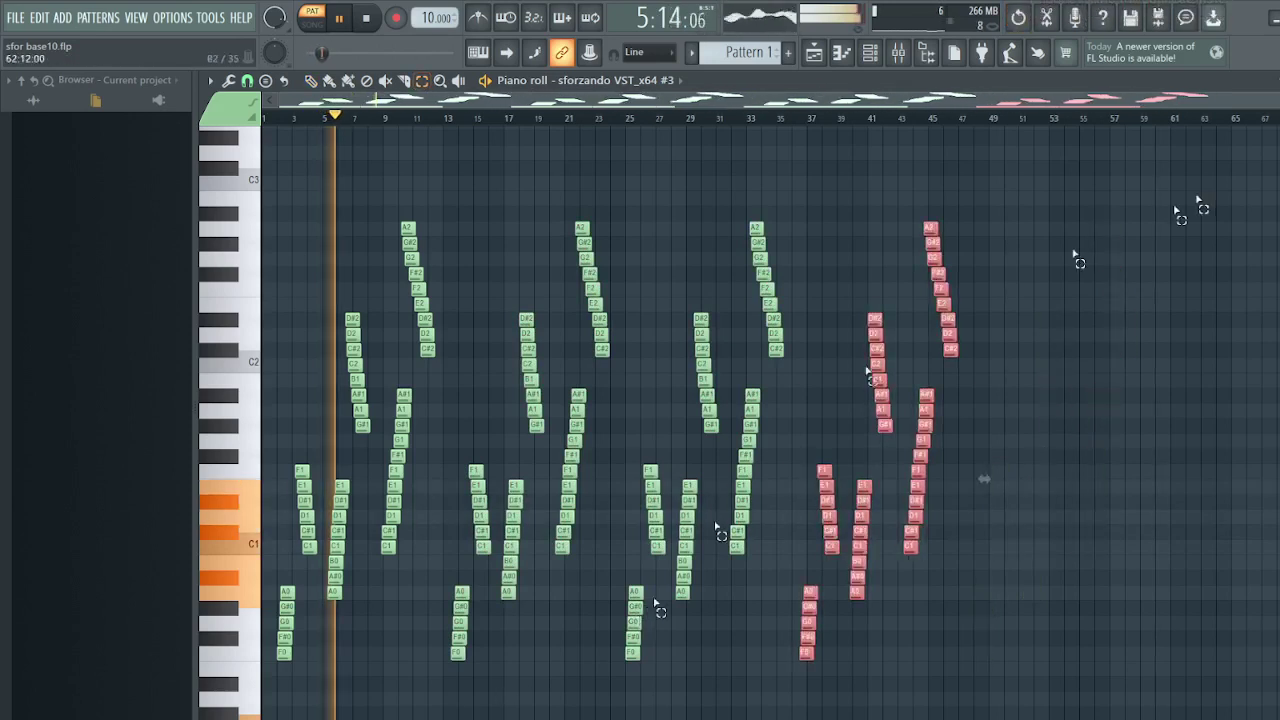
left_click_drag(1168, 178, 447, 719)
key("Delete")
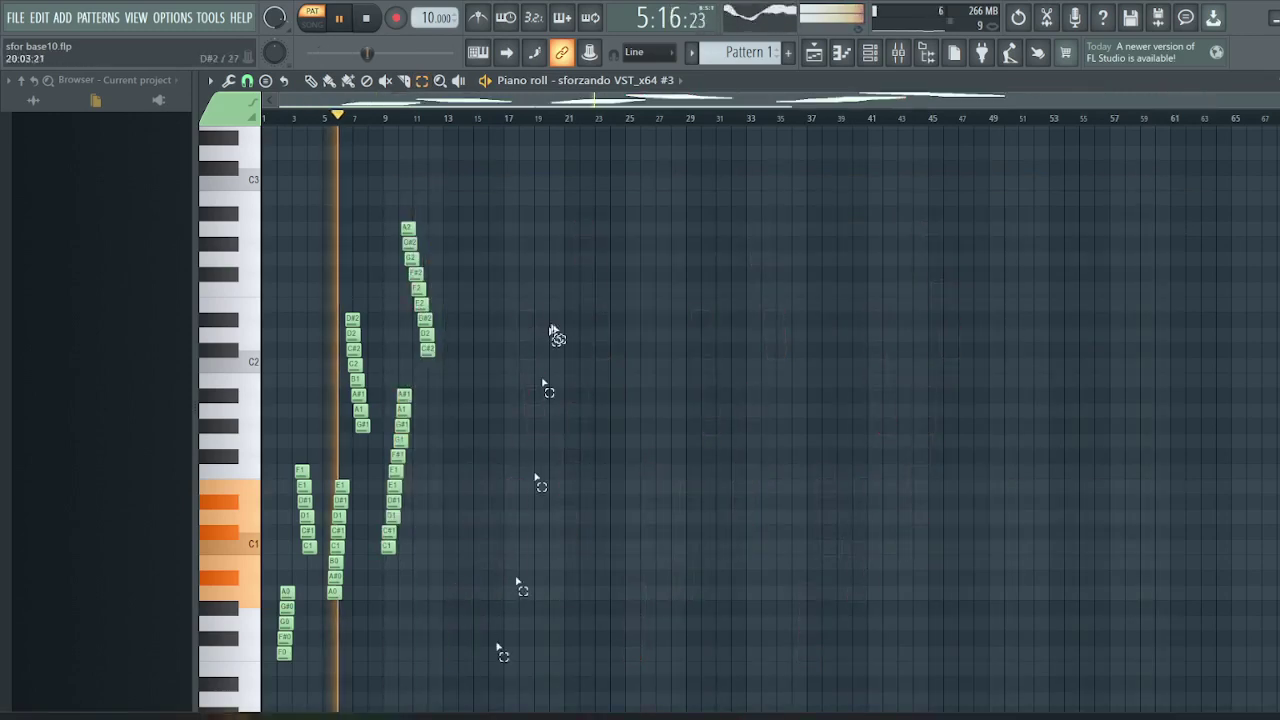
Select the sustained low C0 note beneath the runs and duplicate it end to end along the timeline
left_click_drag(380, 690, 356, 700)
left_click_drag(441, 678, 410, 712)
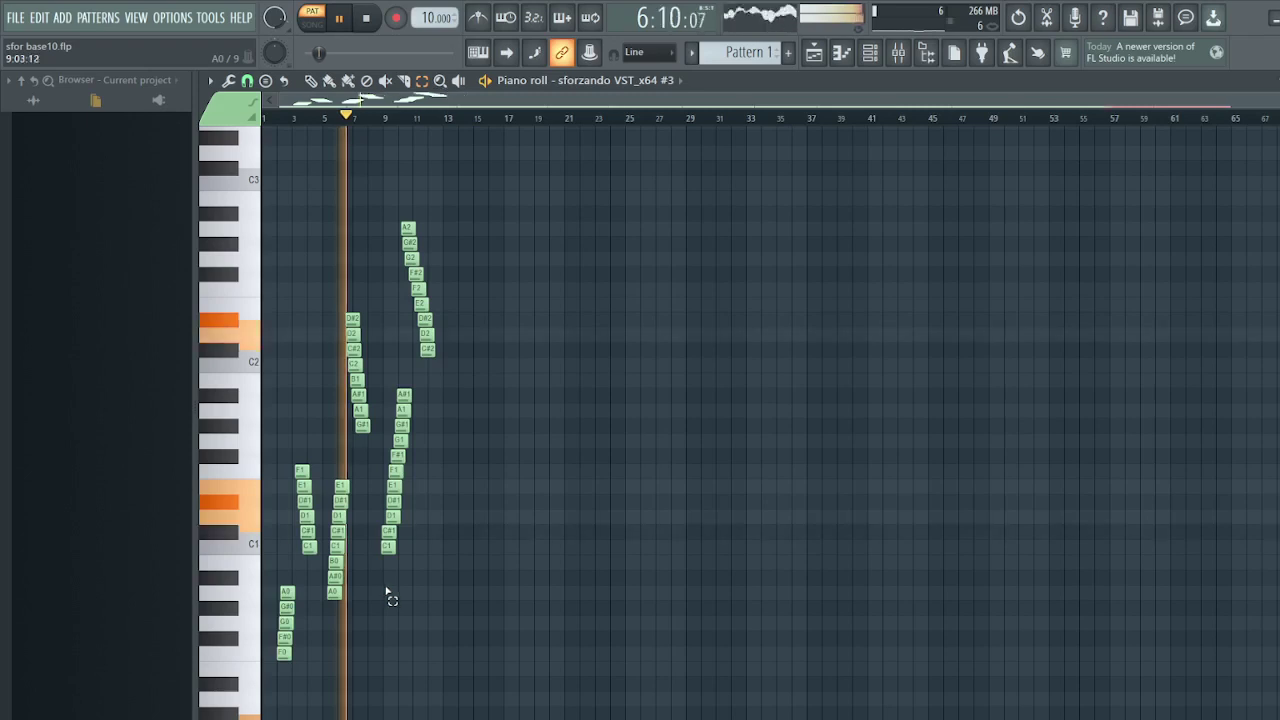
Add a staggered, rising chromatic run of one-bar notes from E1 to D2, starting early in bar 12
scroll(386, 592, "right", 10)
left_click_drag(622, 103, 269, 130)
scroll(370, 455, "up", 1)
scroll(368, 459, "up", 4)
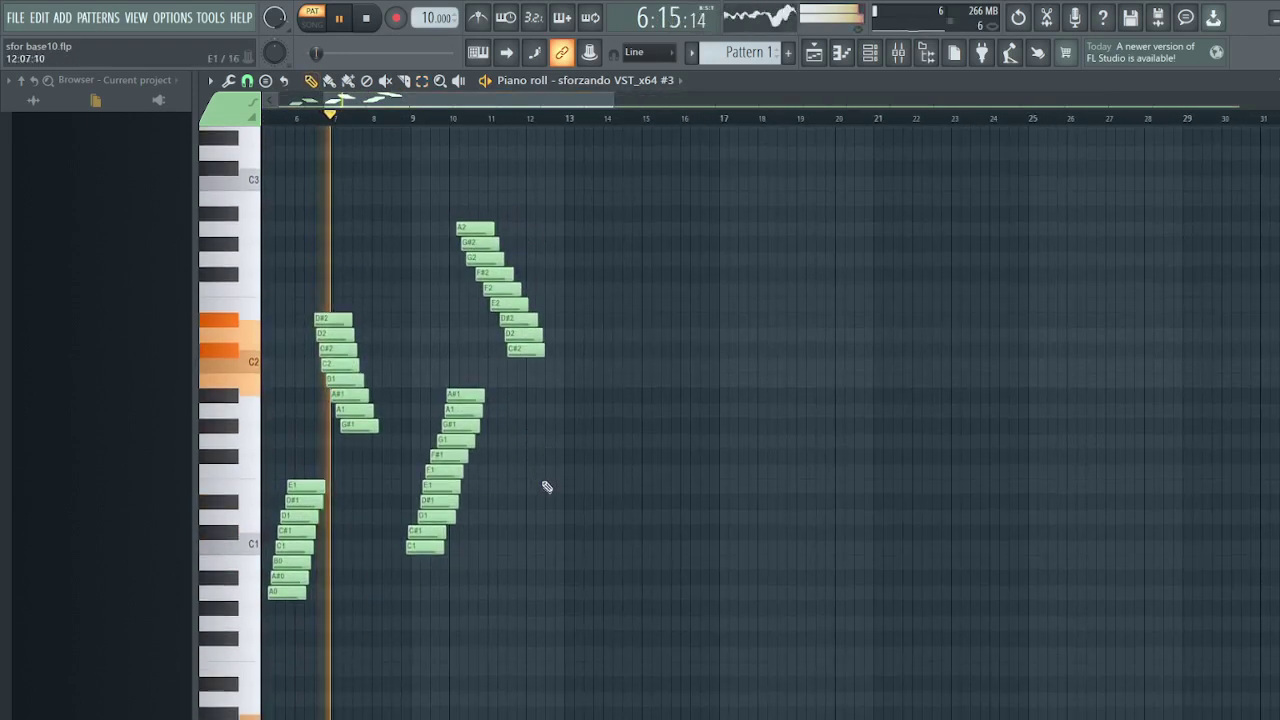
scroll(543, 486, "up", 3)
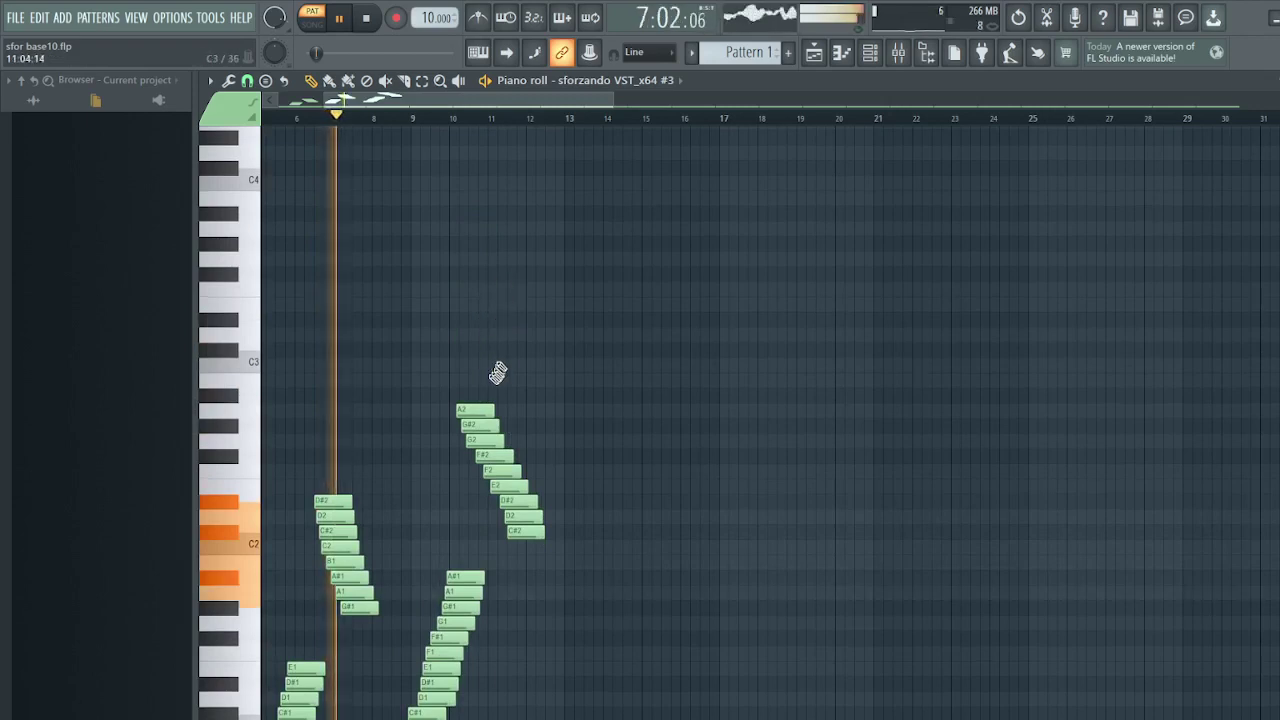
scroll(532, 474, "down", 2)
scroll(545, 490, "down", 3)
left_click(543, 486)
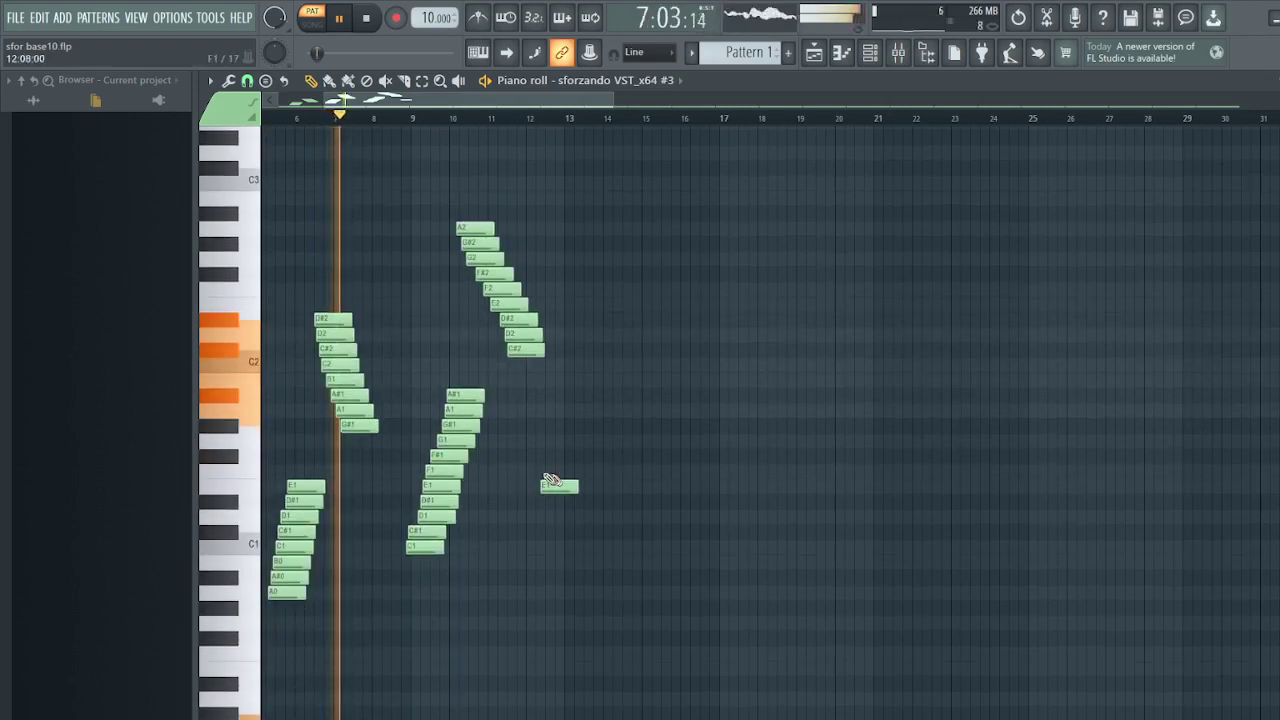
left_click(545, 471)
left_click(550, 456)
left_click(557, 440)
left_click(564, 425)
left_click(569, 410)
left_click(577, 394)
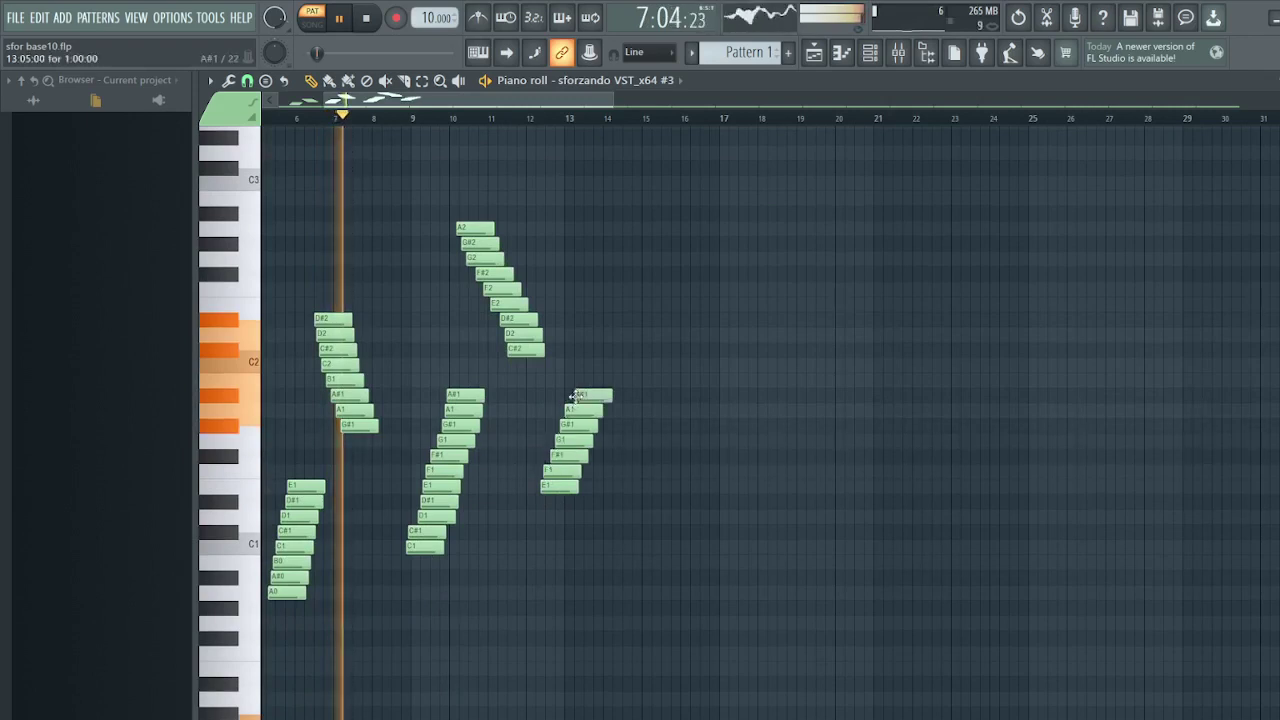
left_click(585, 379)
left_click(597, 364)
left_click(605, 349)
left_click(614, 334)
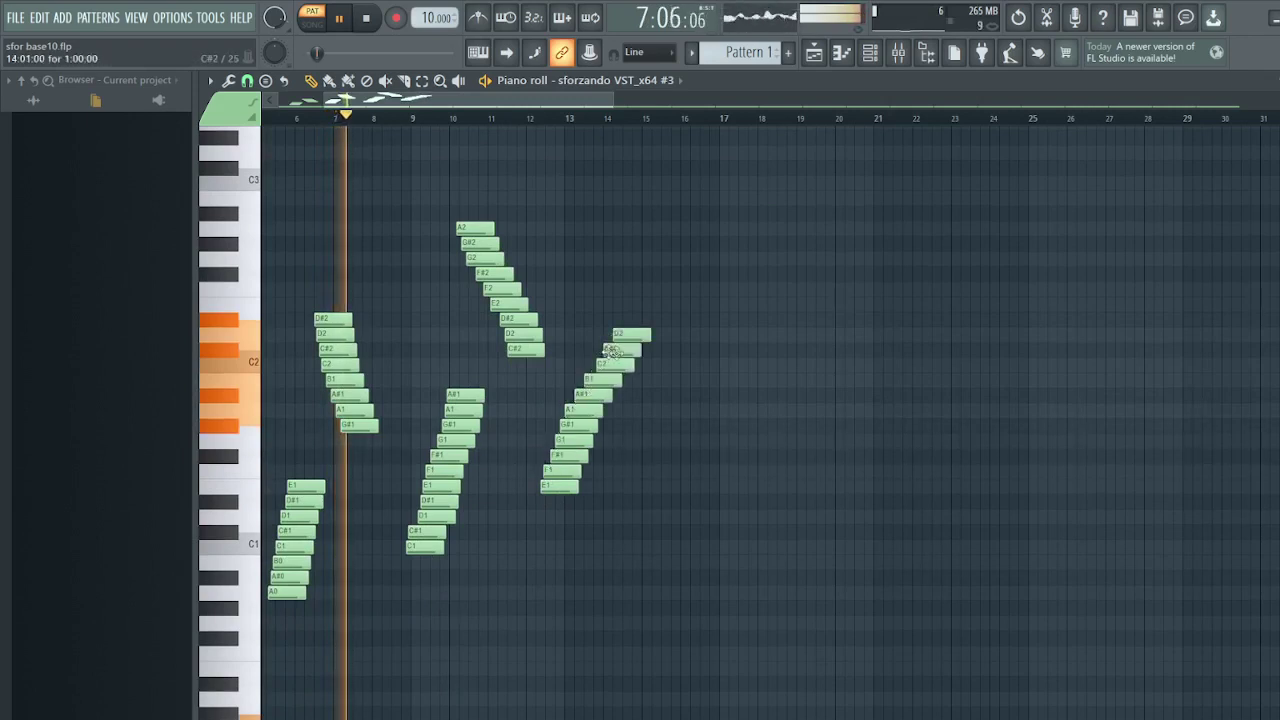
Add a staggered, falling chromatic run of one-bar notes from F3 to E2, starting in bar 14
scroll(657, 473, "up", 4)
scroll(650, 460, "up", 2)
left_click(622, 335)
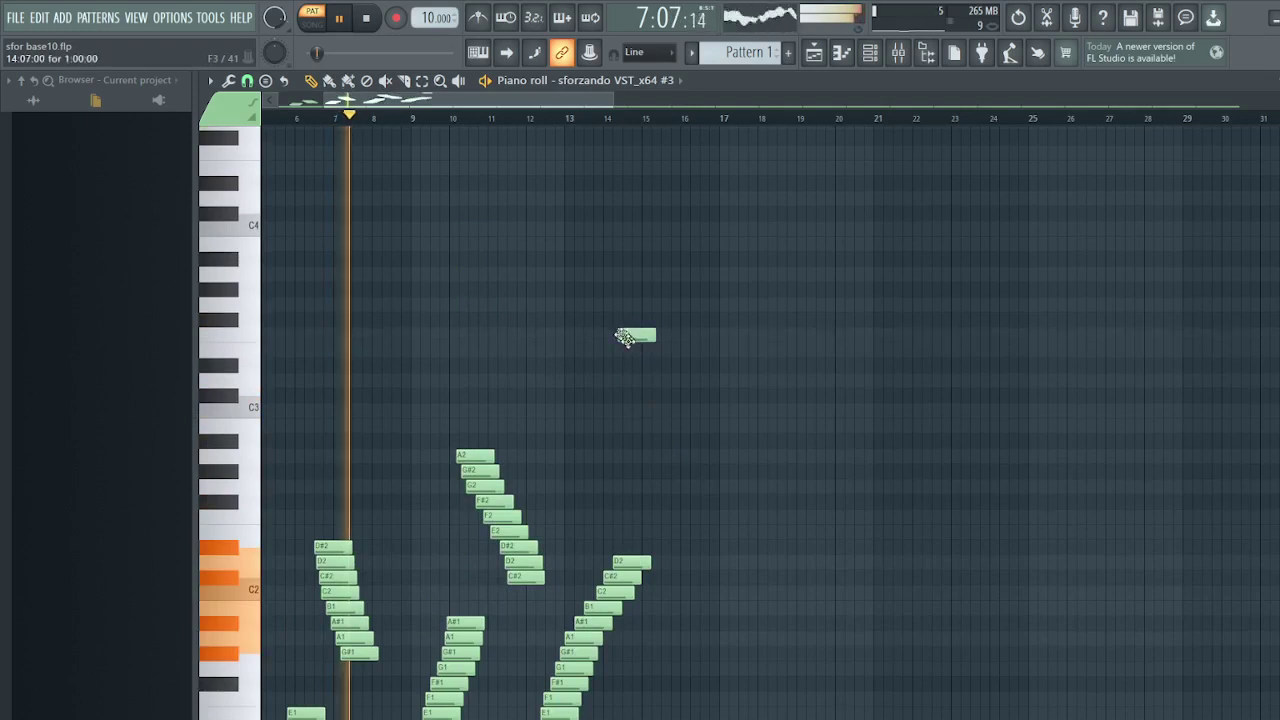
left_click(631, 350)
left_click(634, 364)
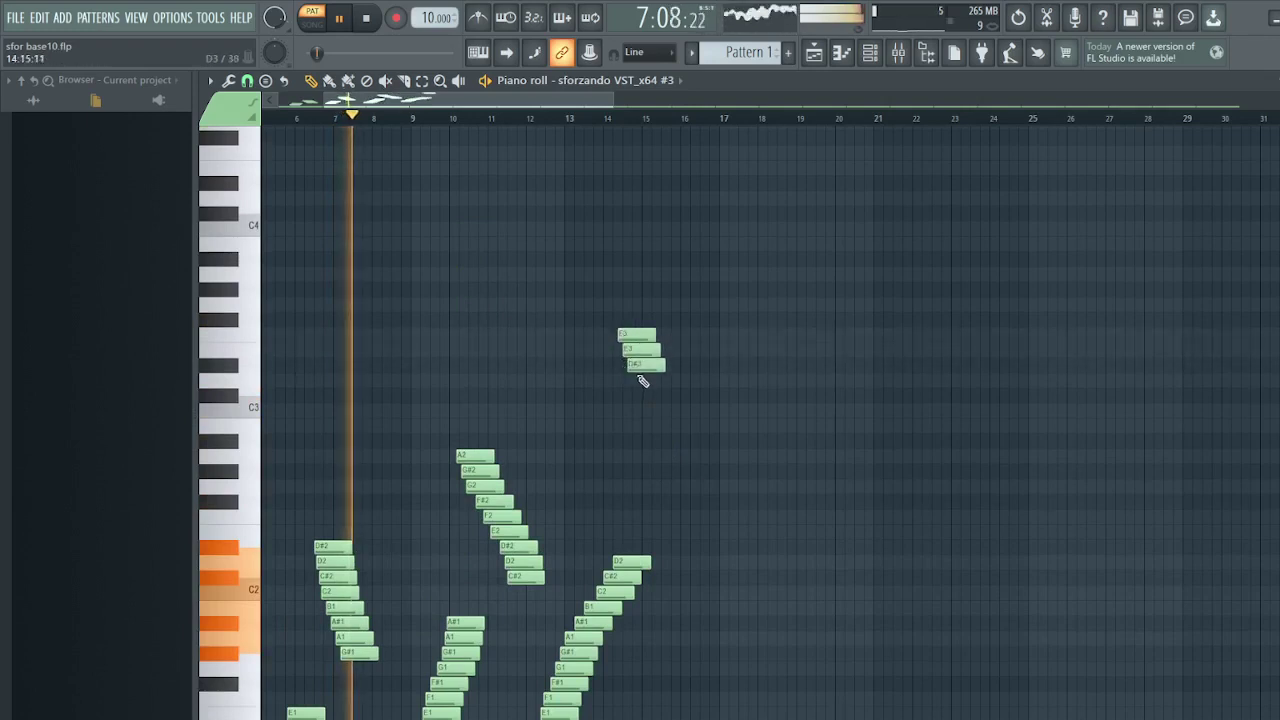
left_click(645, 380)
left_click(655, 396)
left_click(659, 410)
left_click(666, 425)
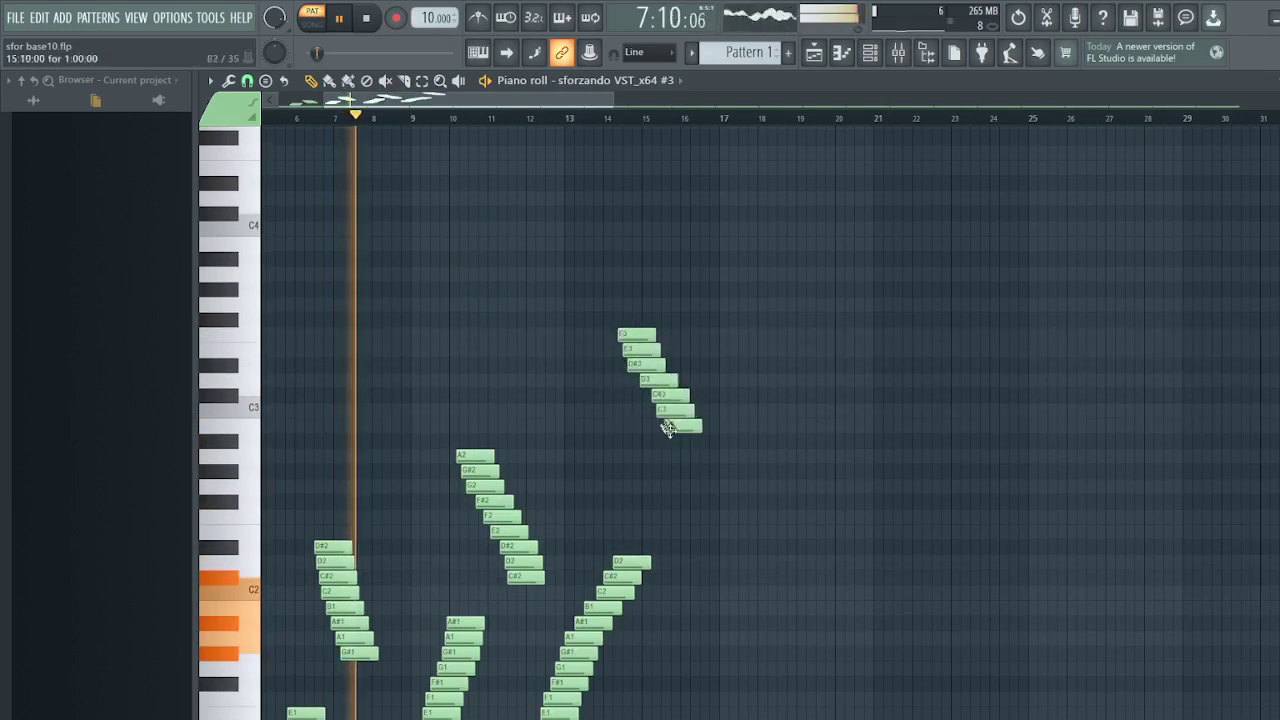
left_click(675, 441)
left_click(685, 456)
left_click(696, 471)
left_click(706, 486)
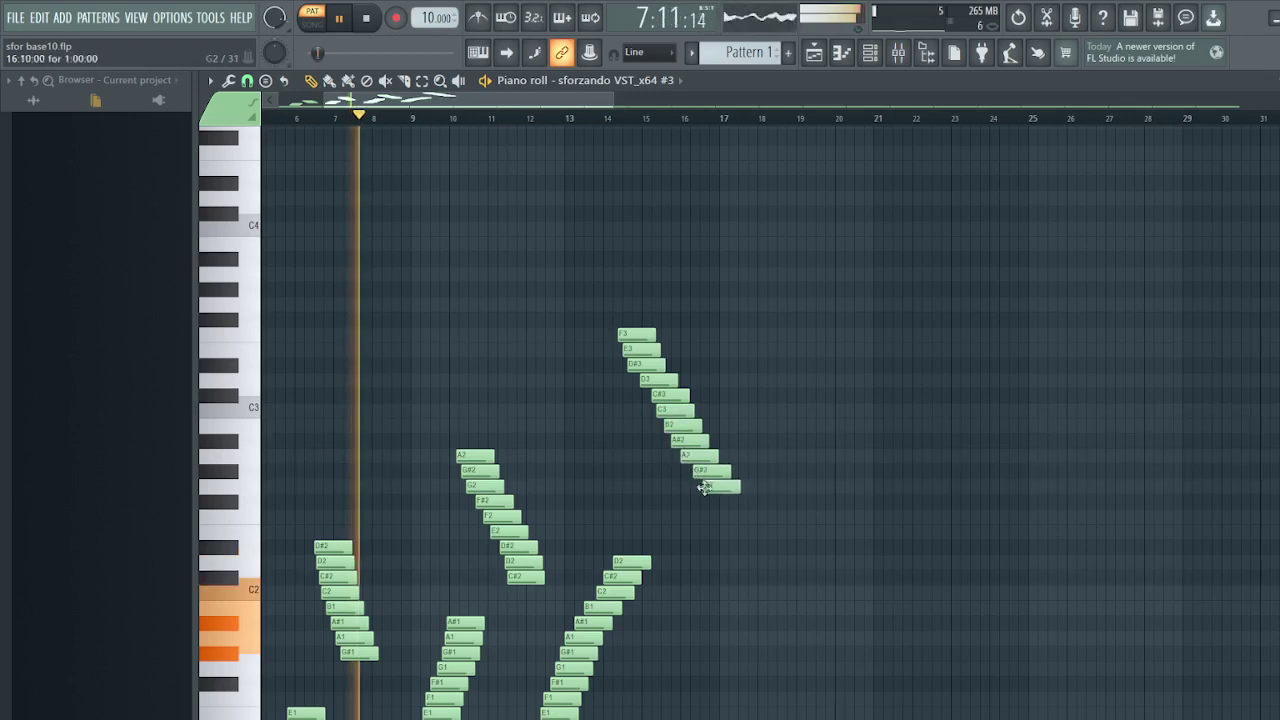
left_click(715, 501)
left_click(731, 516)
left_click(743, 531)
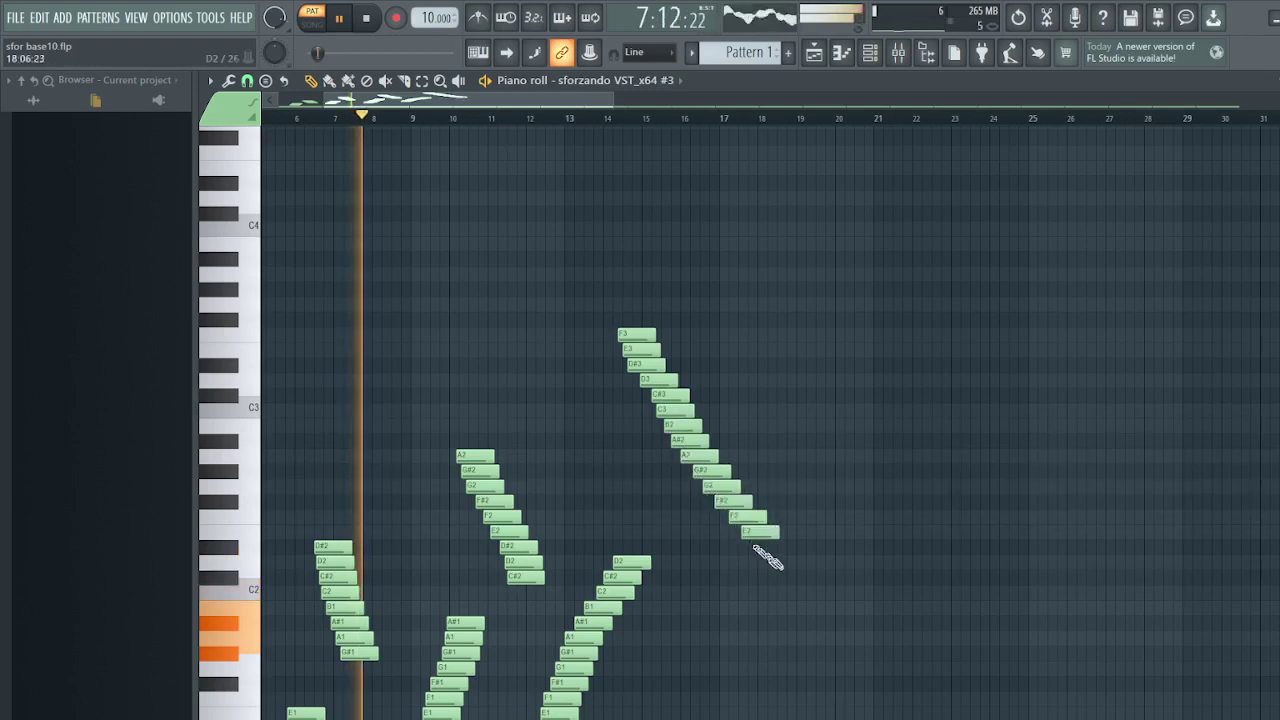
Add a staggered, rising chromatic run of one-bar notes from G#1 to G#2, starting in bar 18
scroll(760, 470, "down", 4)
scroll(805, 520, "up", 2)
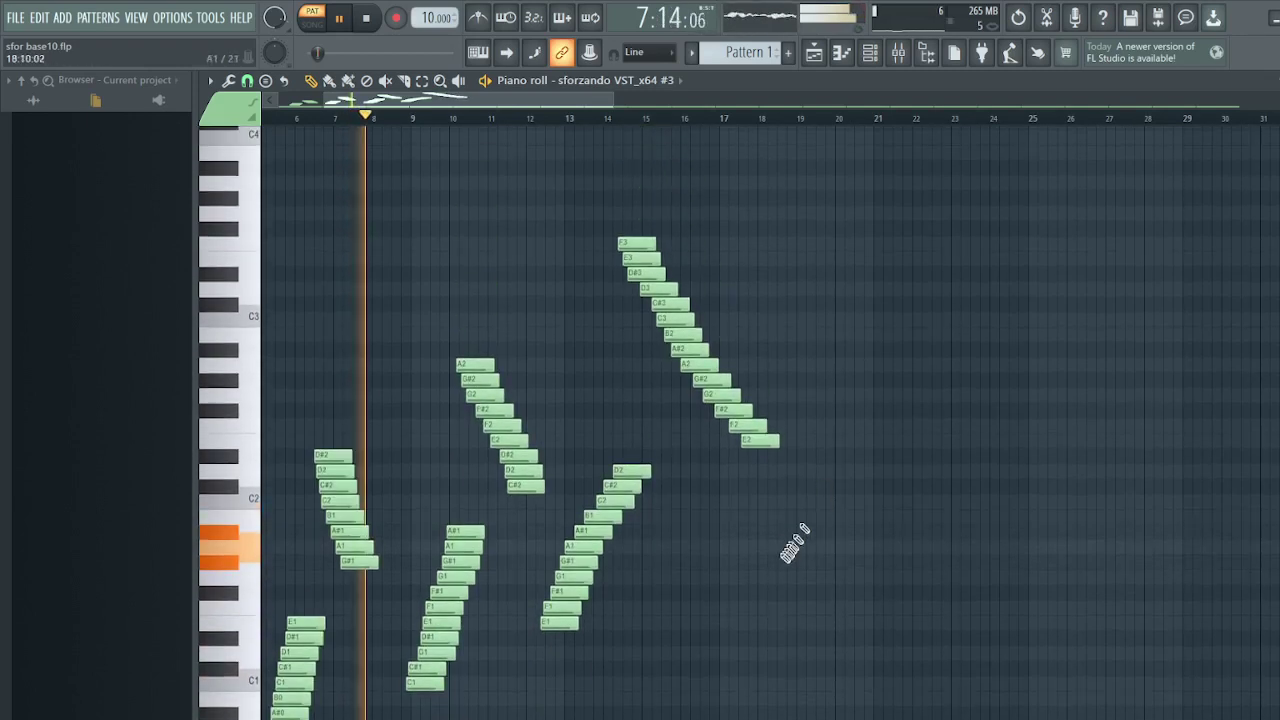
left_click(785, 561)
left_click(790, 546)
left_click(797, 531)
left_click(806, 516)
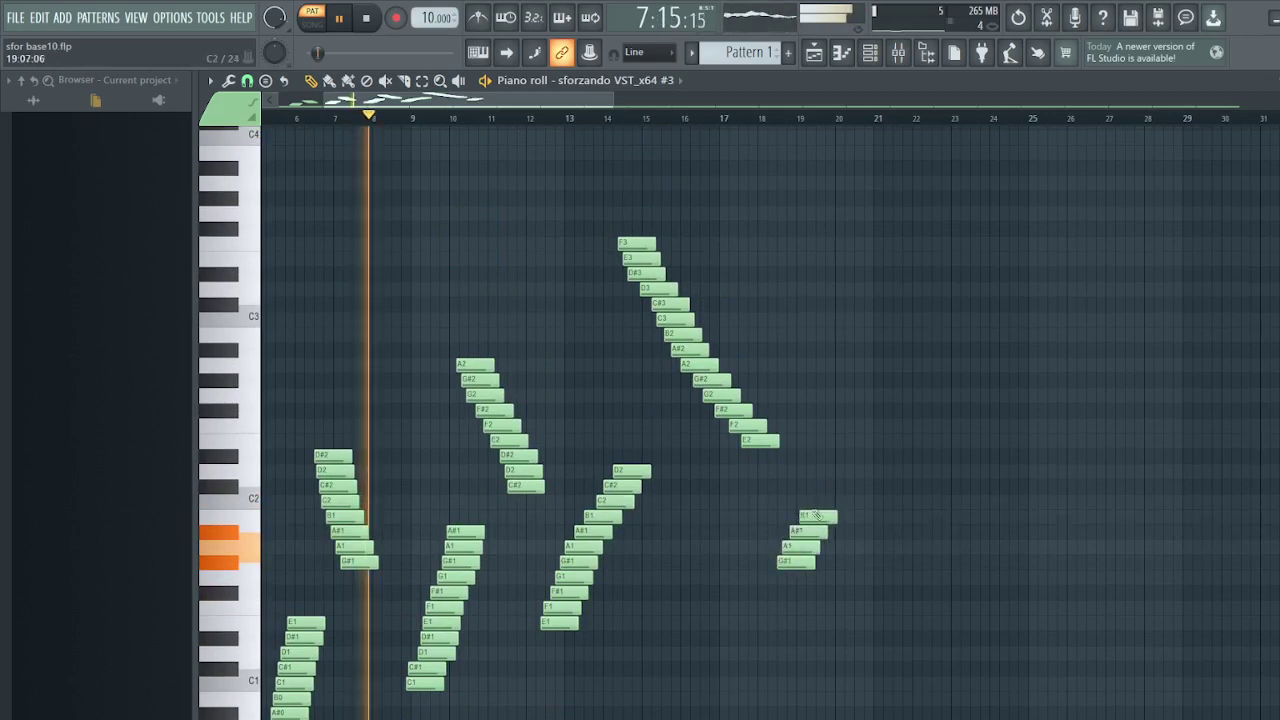
left_click(817, 501)
left_click(825, 486)
left_click(838, 471)
left_click(848, 457)
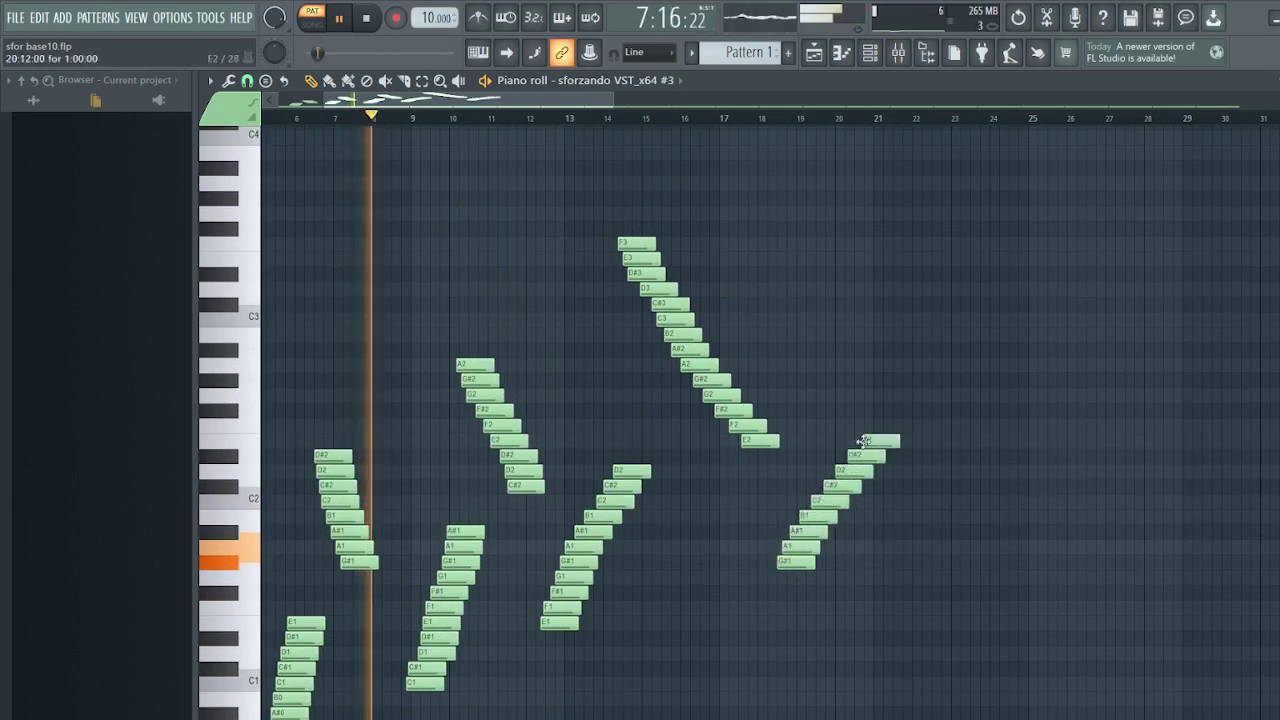
left_click(884, 425)
left_click(904, 410)
left_click(928, 395)
left_click(958, 379)
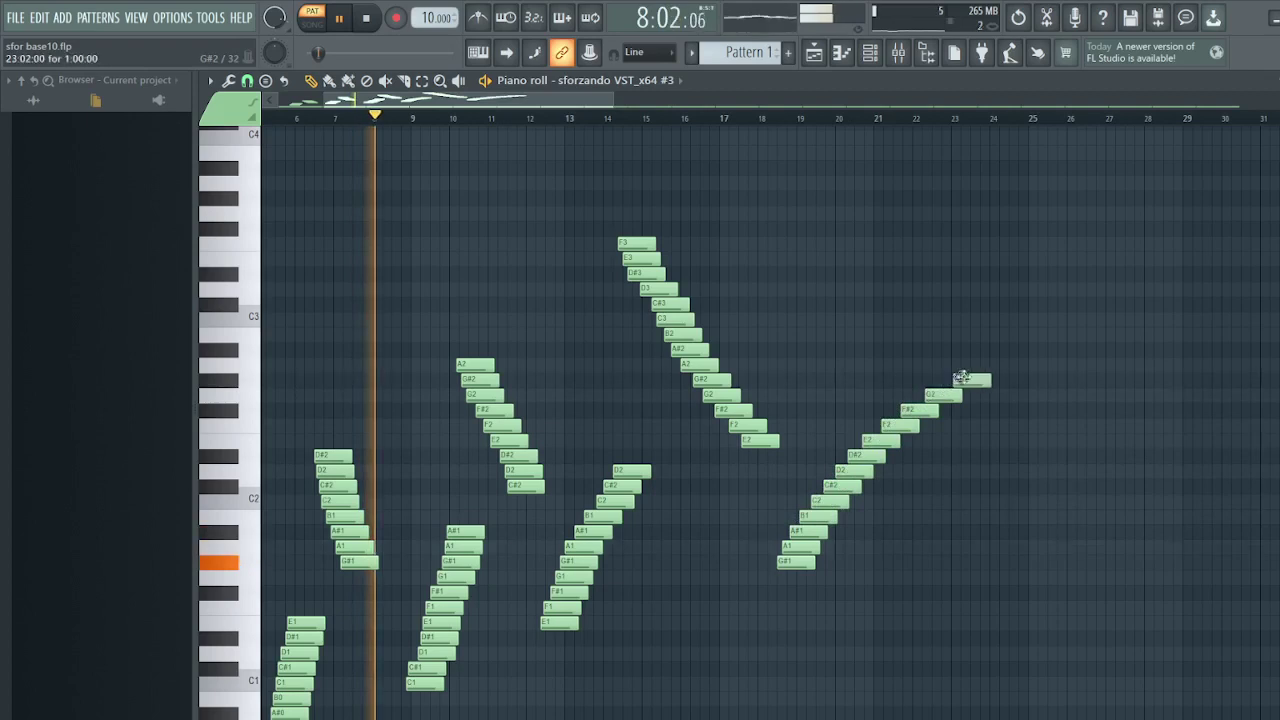
Add a staggered, falling chromatic run of one-bar notes from C#4 to A#2, starting at bar 21, and shift its last note slightly earlier
scroll(820, 474, "up", 4)
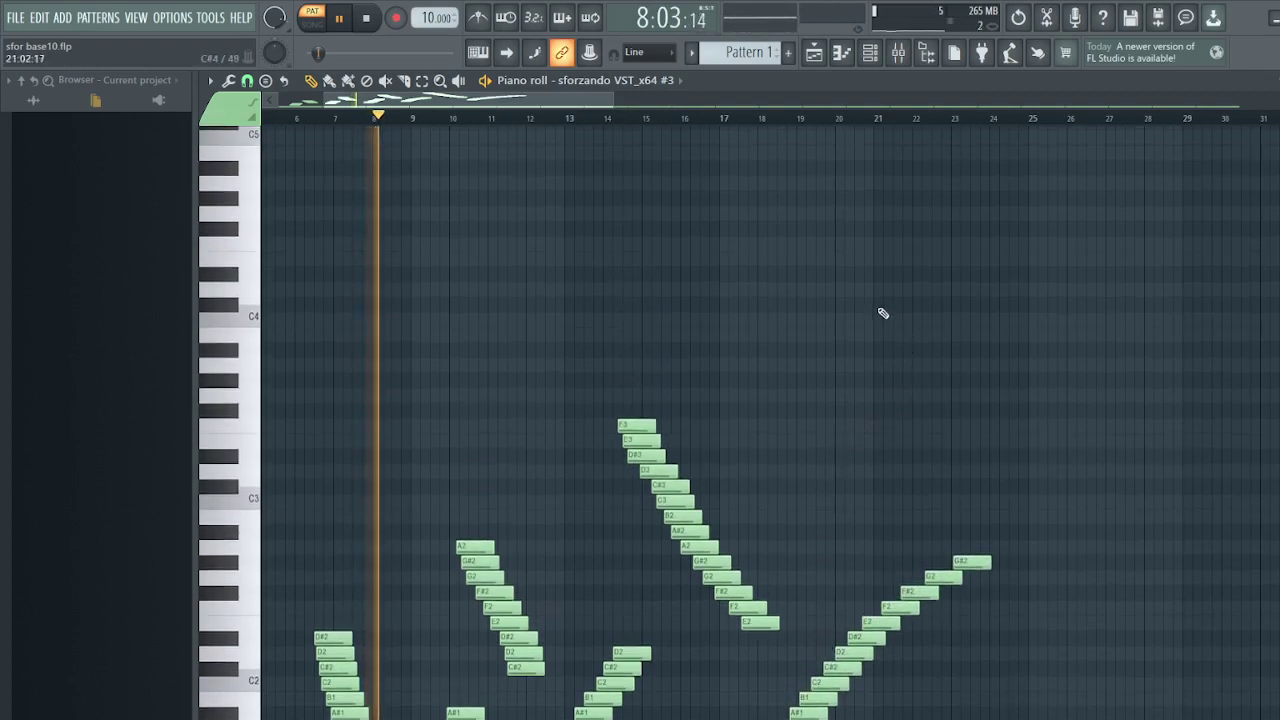
left_click(885, 303)
left_click(898, 318)
left_click(911, 334)
left_click(924, 349)
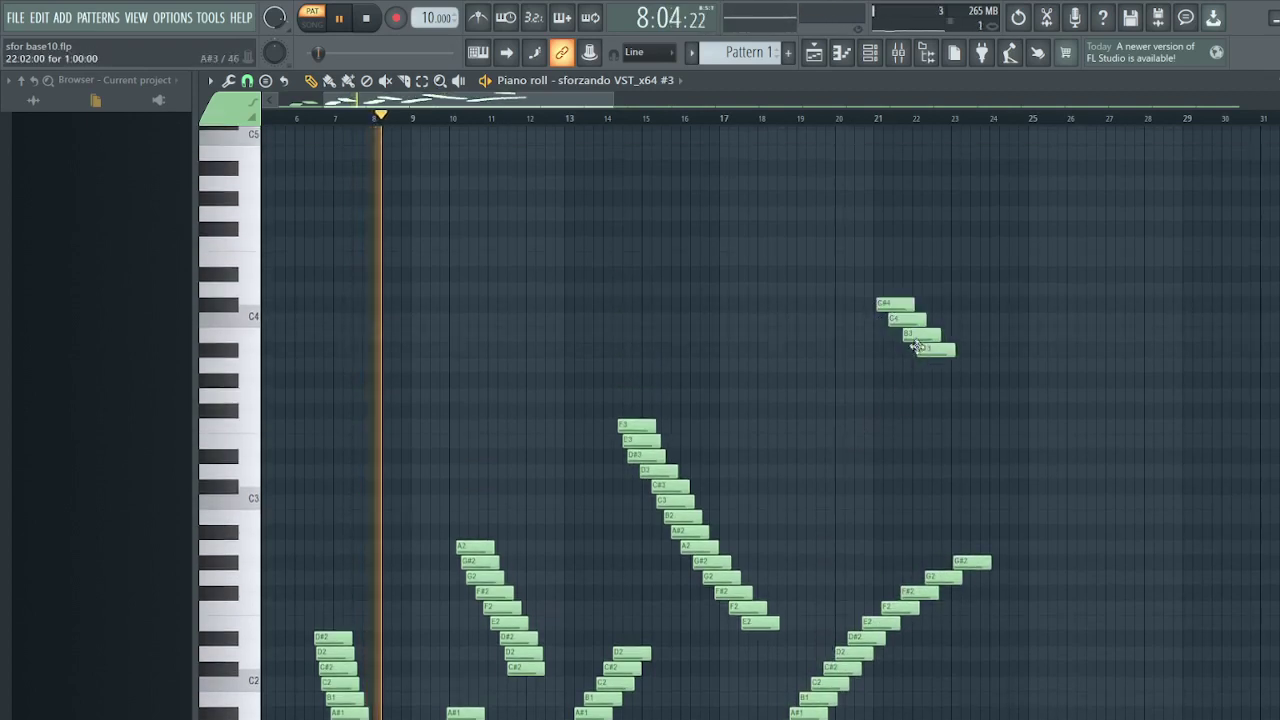
left_click(960, 379)
left_click(973, 394)
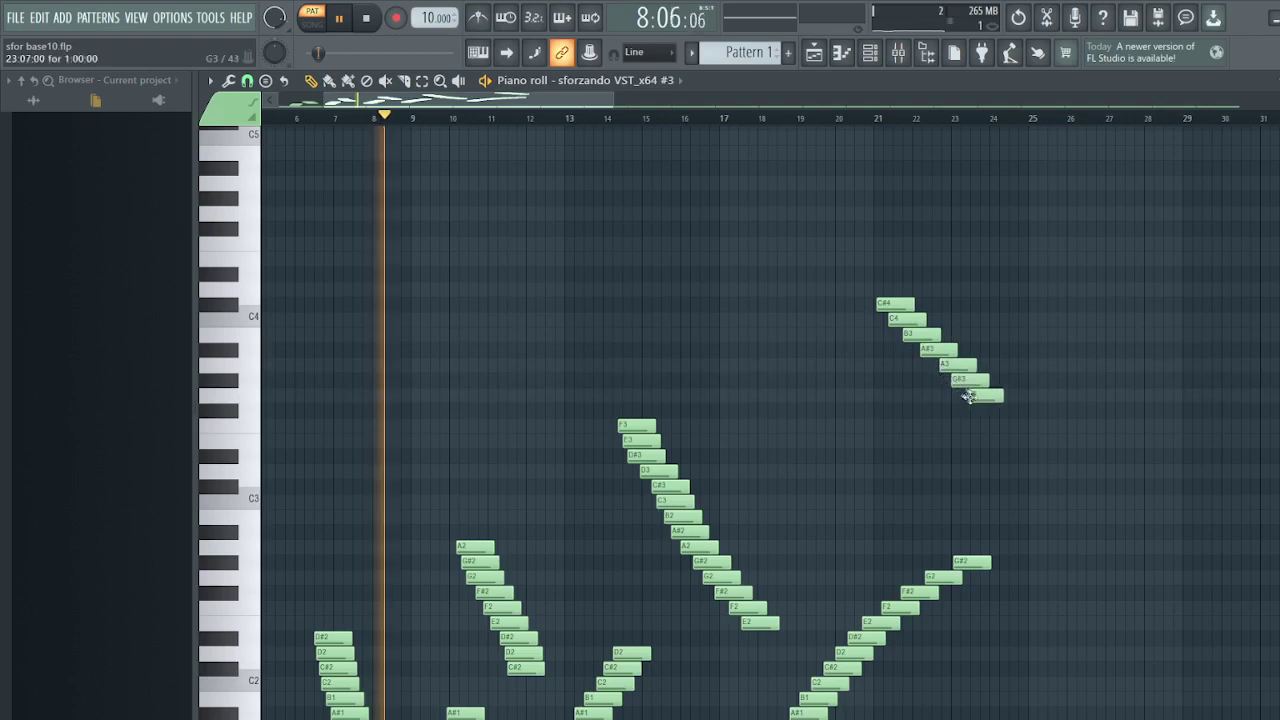
left_click(988, 409)
left_click(1015, 425)
left_click(1030, 441)
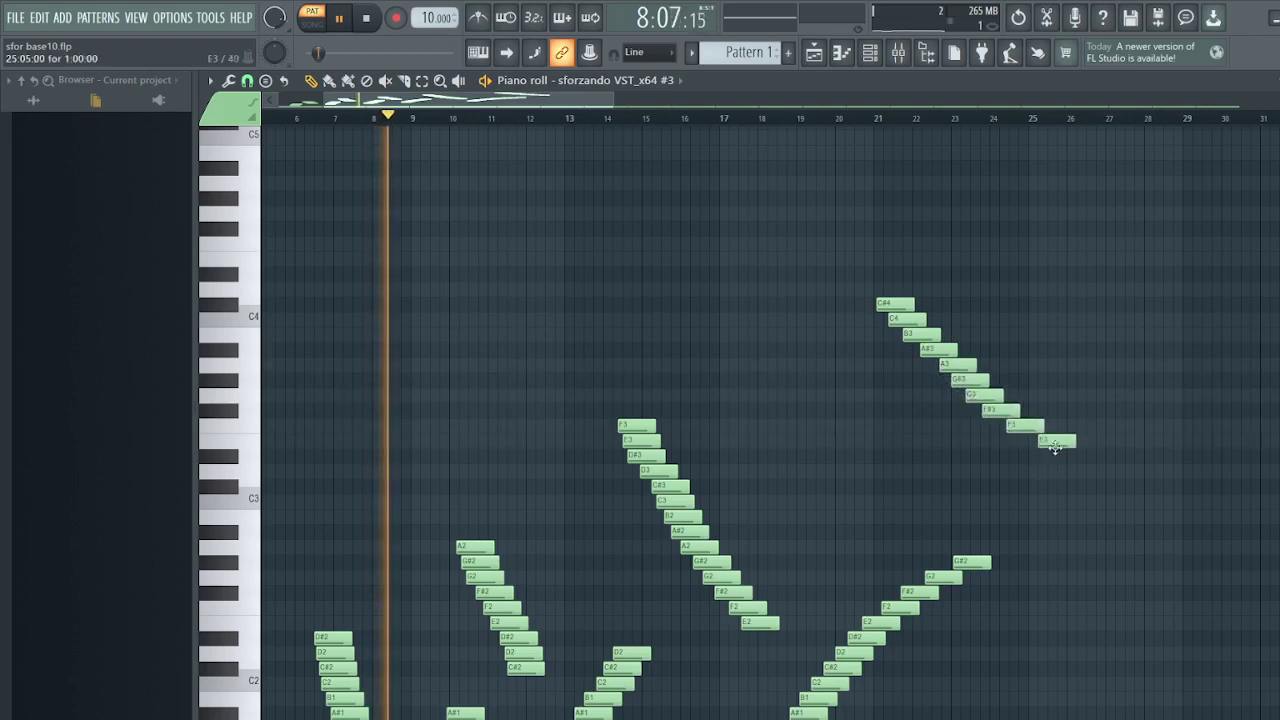
left_click(1042, 456)
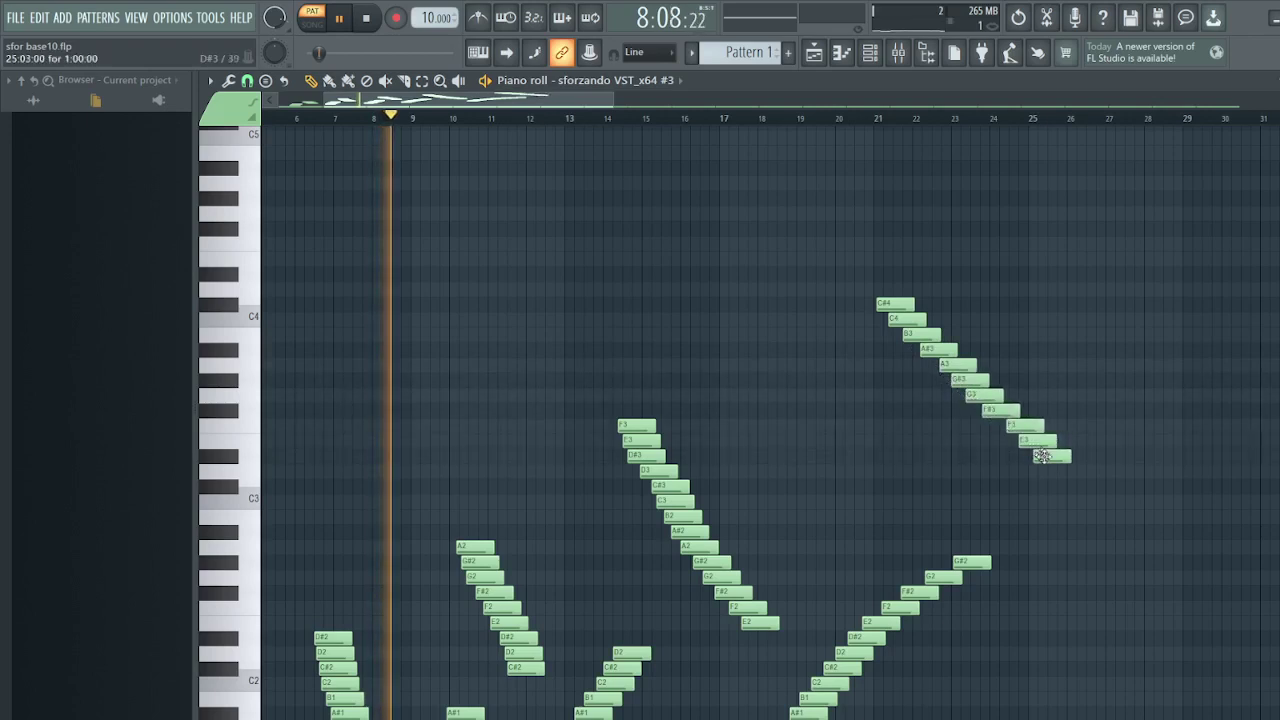
left_click(1087, 486)
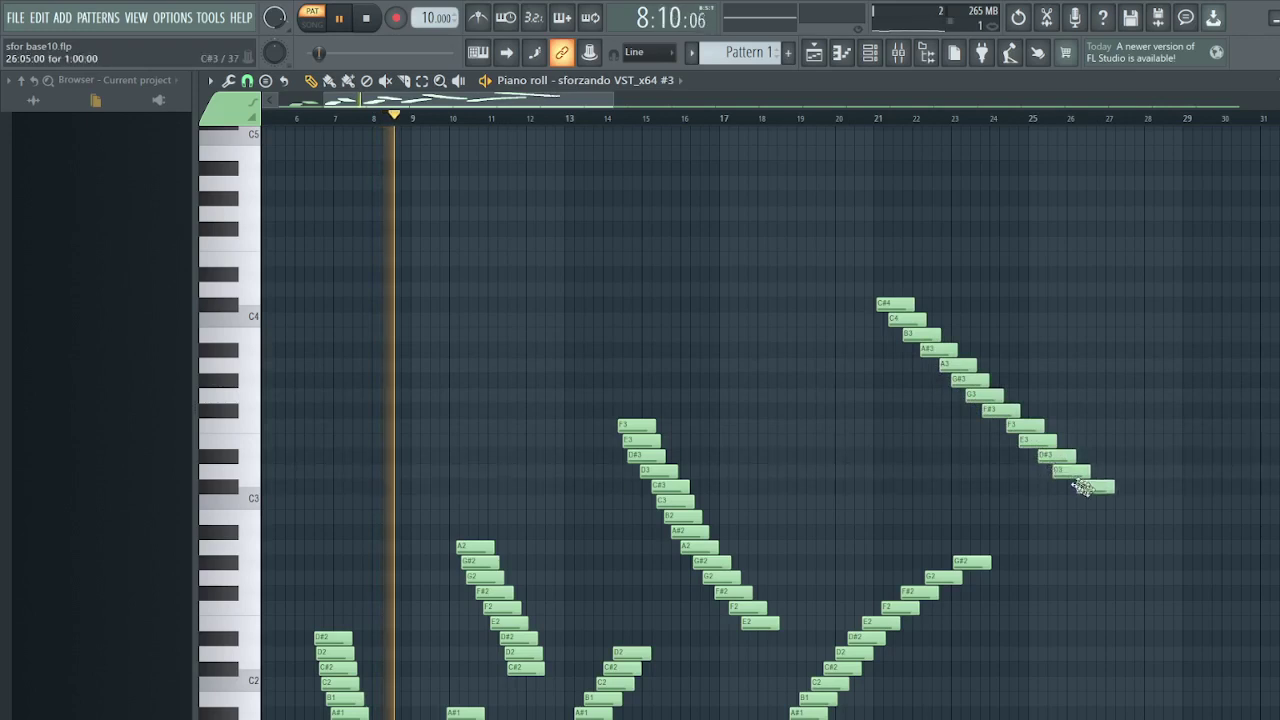
left_click(1112, 502)
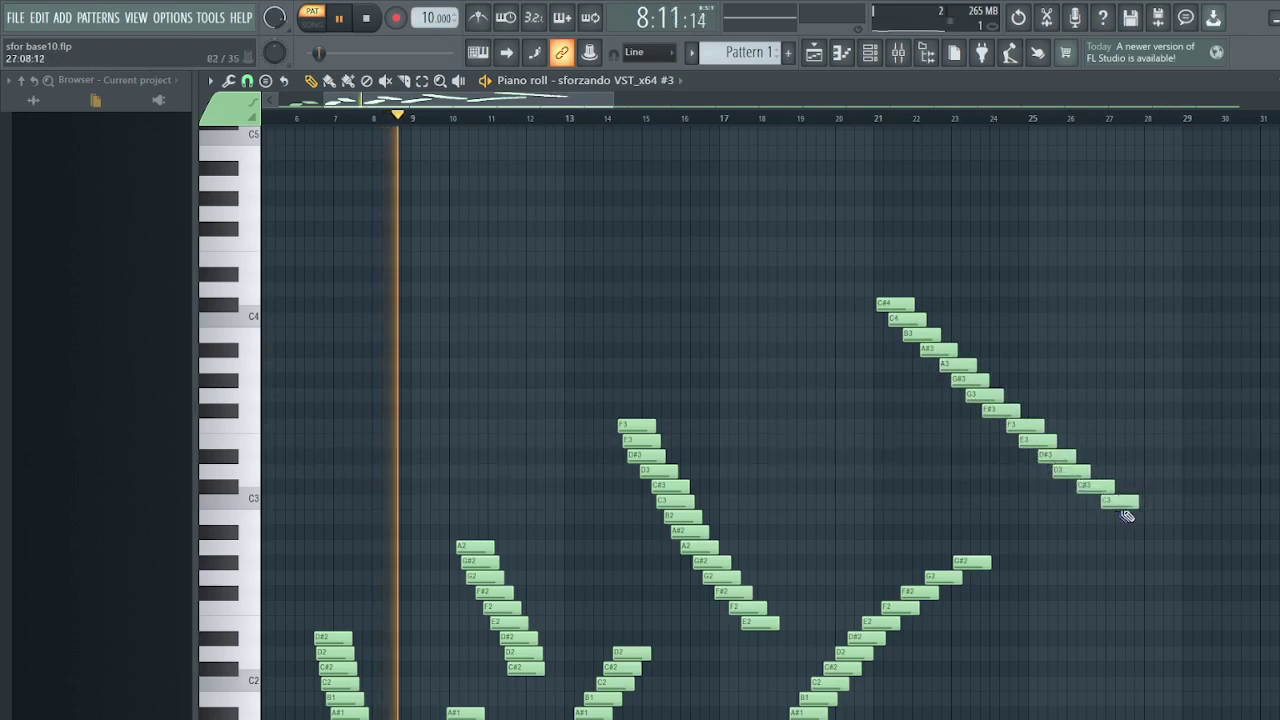
left_click(1136, 516)
left_click(1168, 531)
scroll(855, 348, "down", 3)
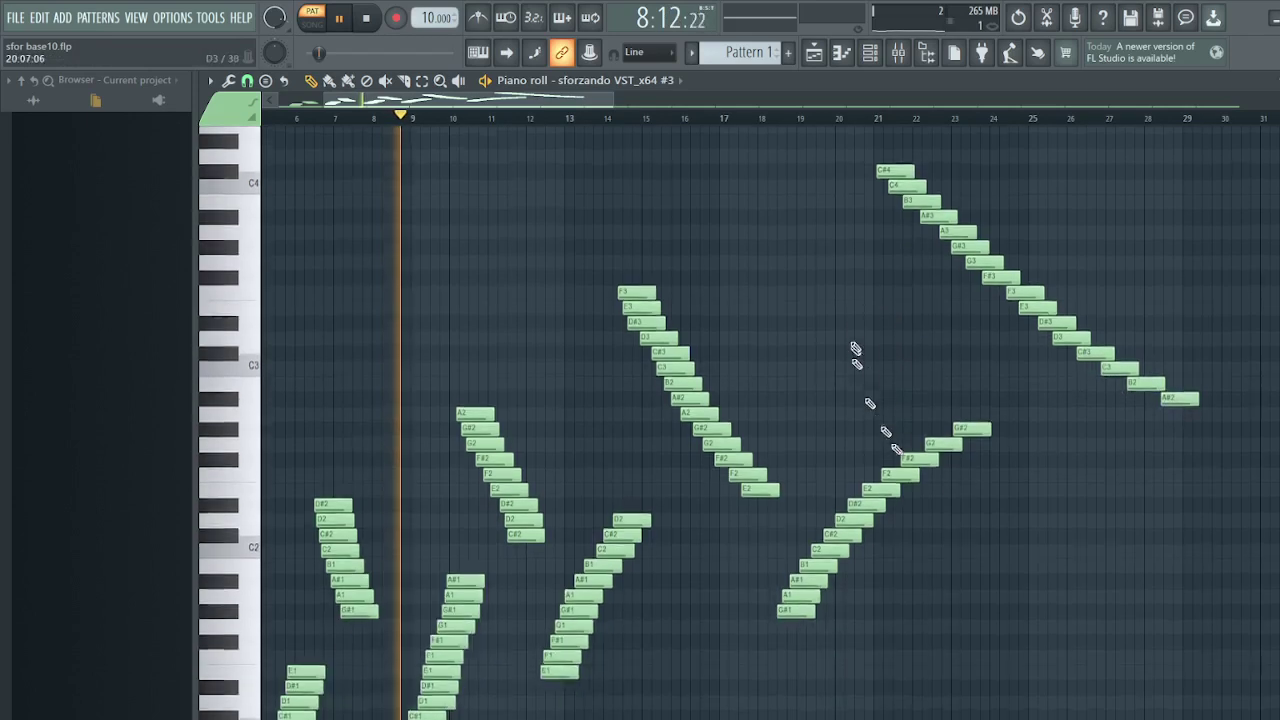
left_click_drag(1180, 393, 1165, 393)
Rework the sustained low C0 beneath the runs into shorter notes, with one lasting 3:02:00 at 5:02:00
scroll(846, 497, "down", 4)
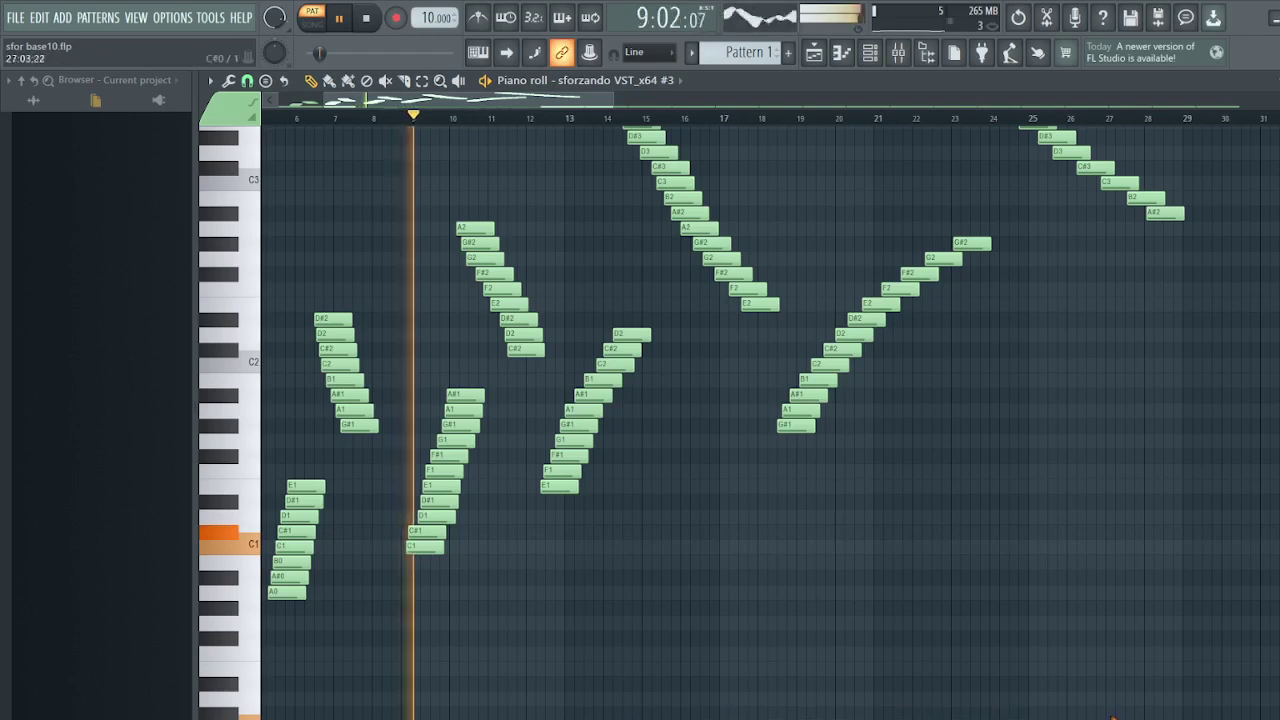
scroll(970, 645, "down", 2)
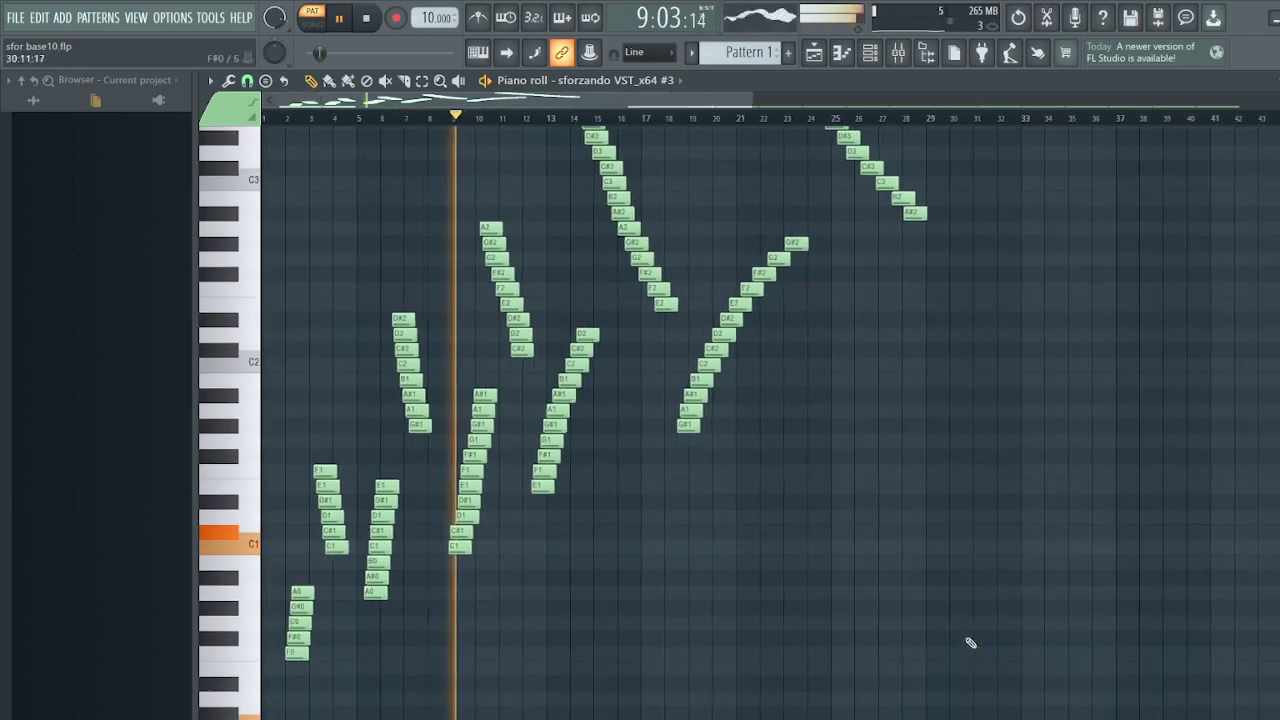
scroll(970, 643, "down", 3)
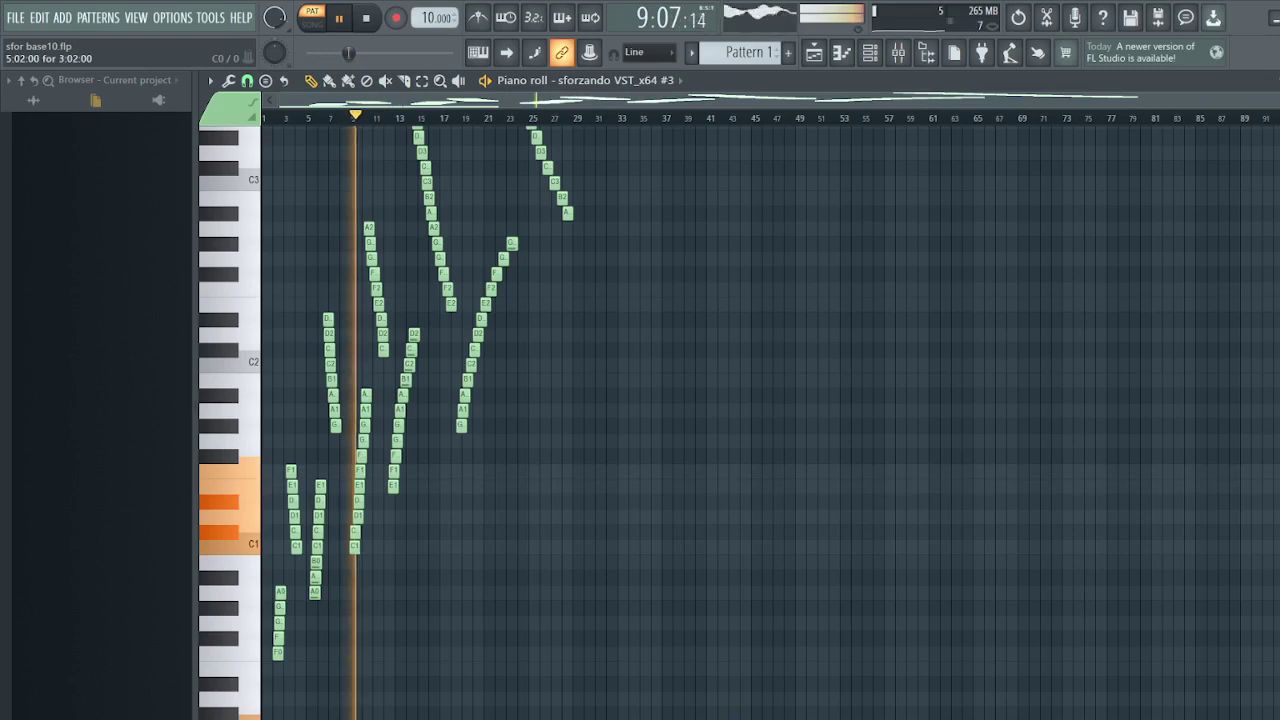
scroll(640, 420, "up", 6)
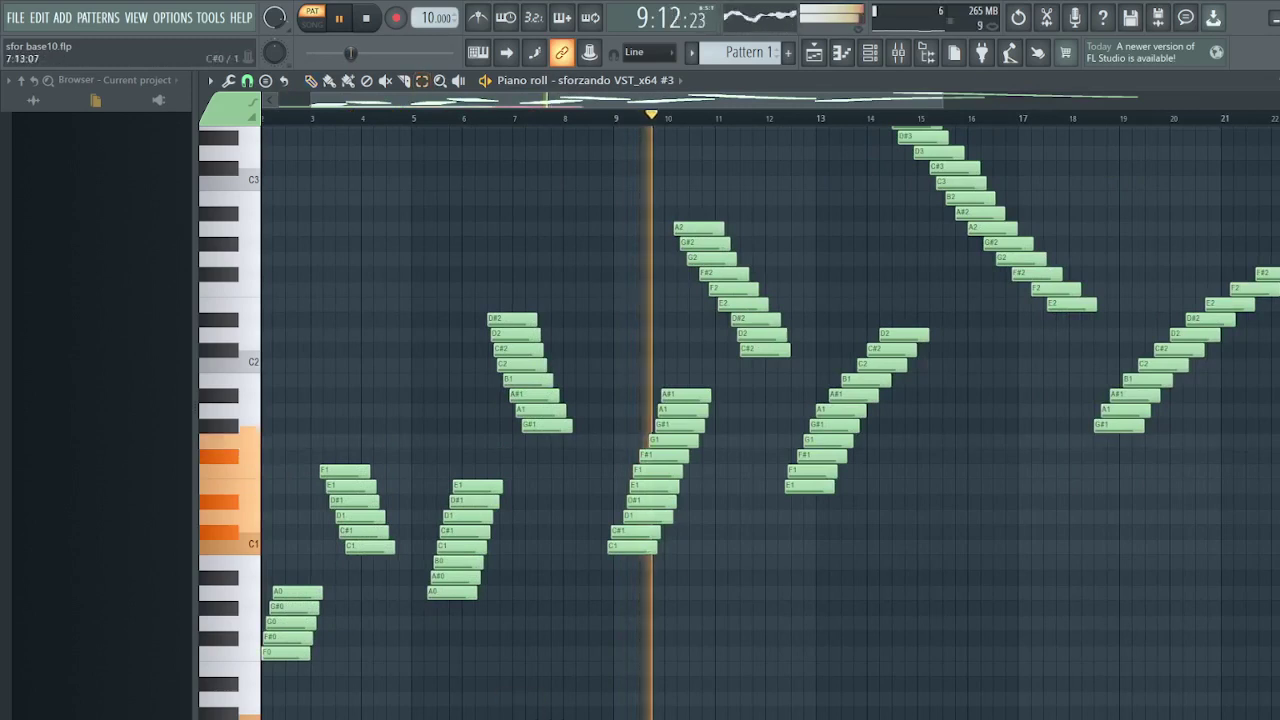
Try to duplicate the low C0 notes along the timeline, starting from a 2:00:00 note at bar 1
scroll(557, 717, "right", 3)
left_click_drag(1229, 617, 556, 719)
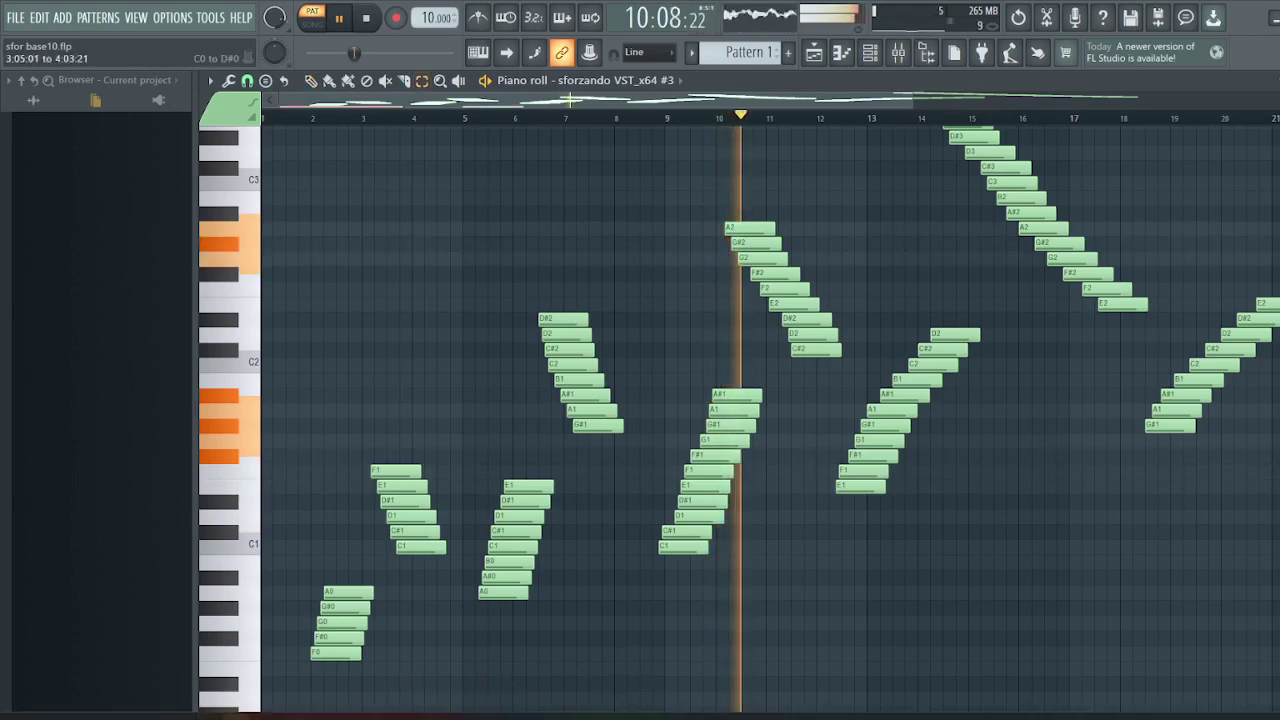
key("p")
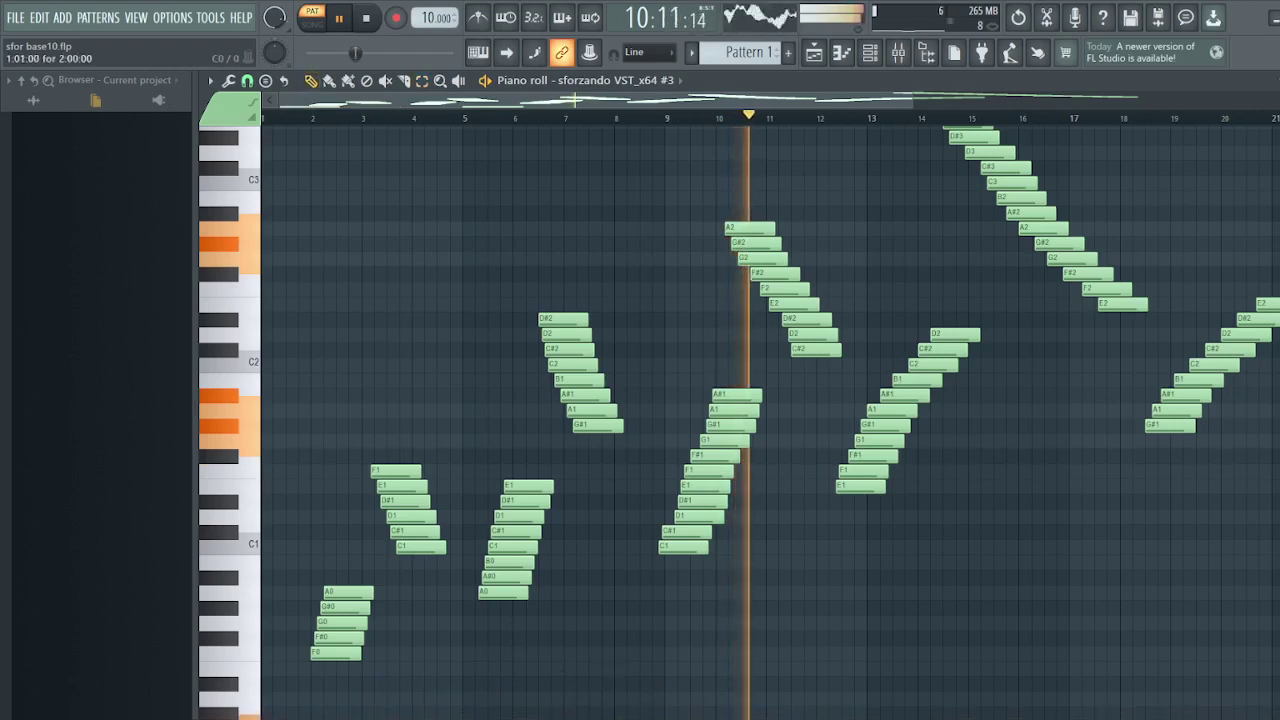
key("ctrl+b")
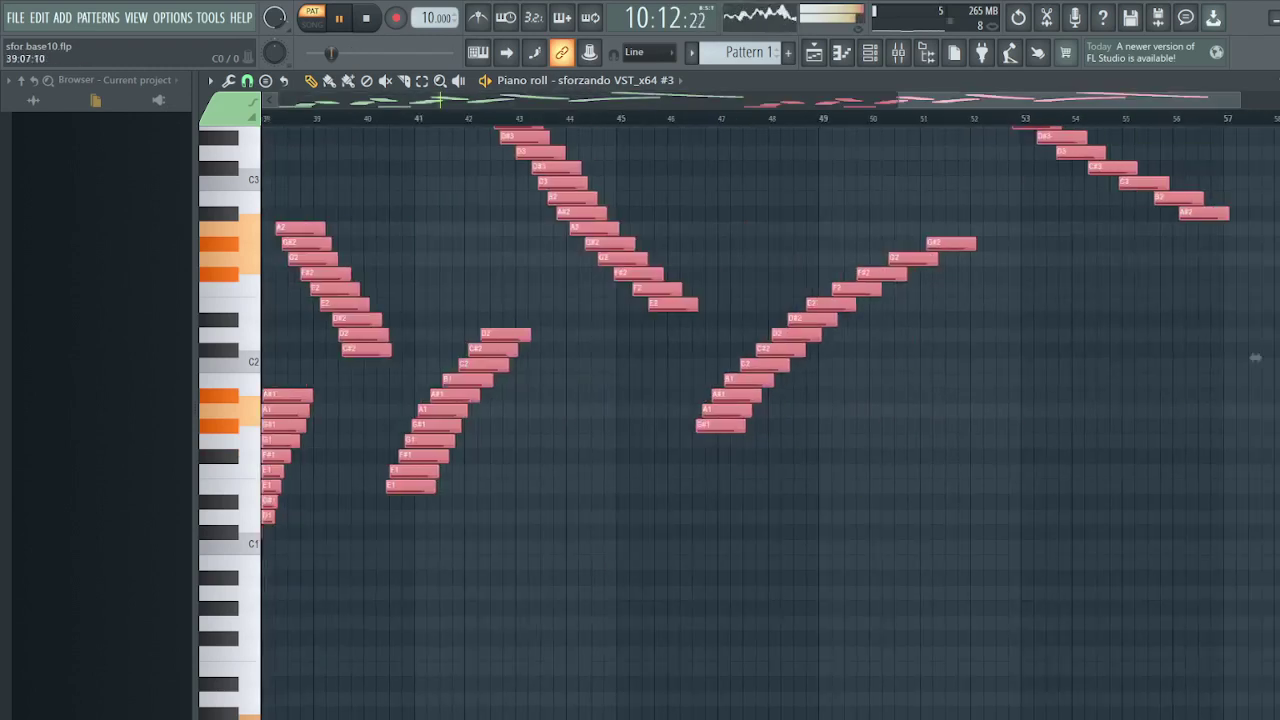
key("ctrl+z")
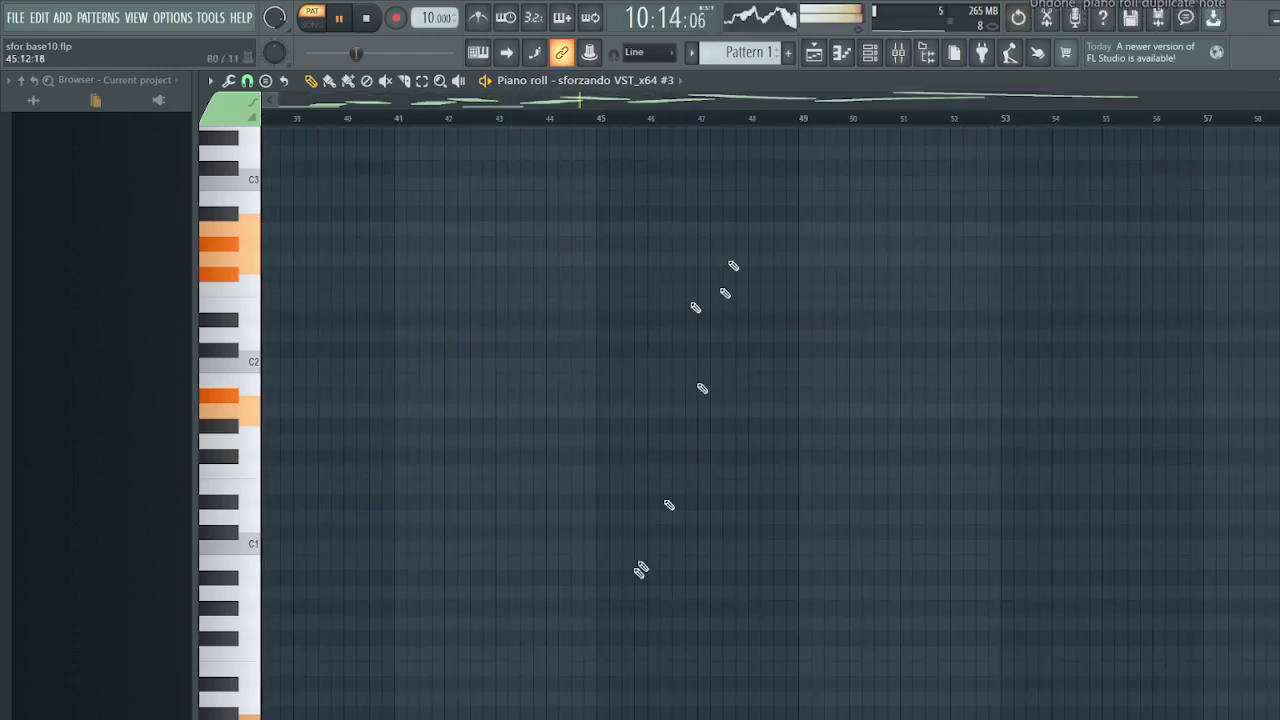
Select the short low C0 notes beneath the first runs and duplicate them end to end until the last falling run ends
scroll(627, 526, "down", 3)
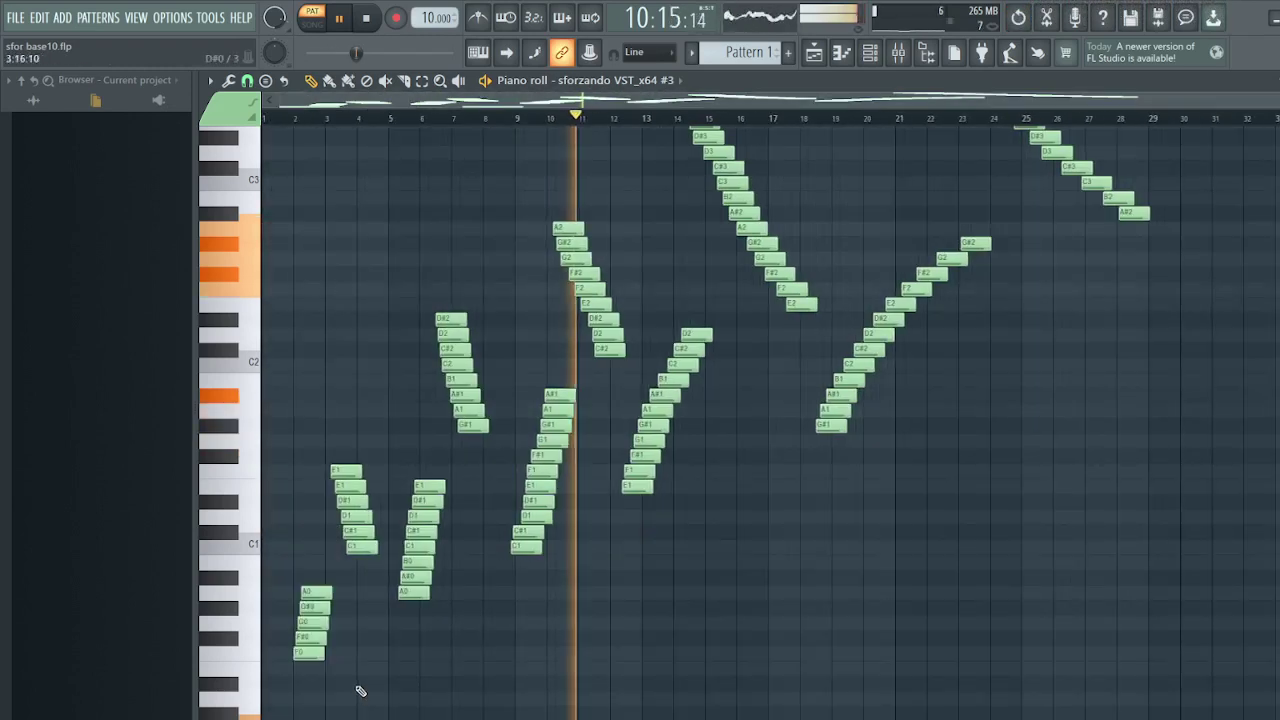
left_click_drag(291, 709, 327, 714)
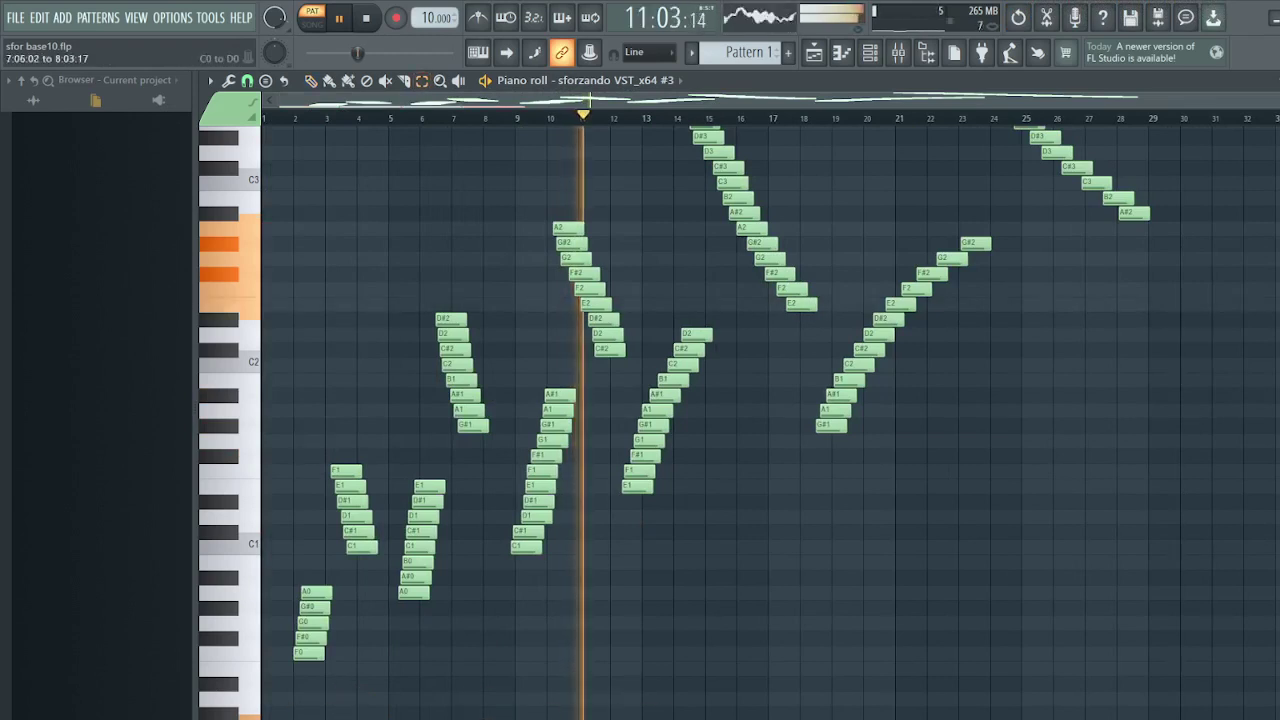
scroll(440, 670, "up", 5)
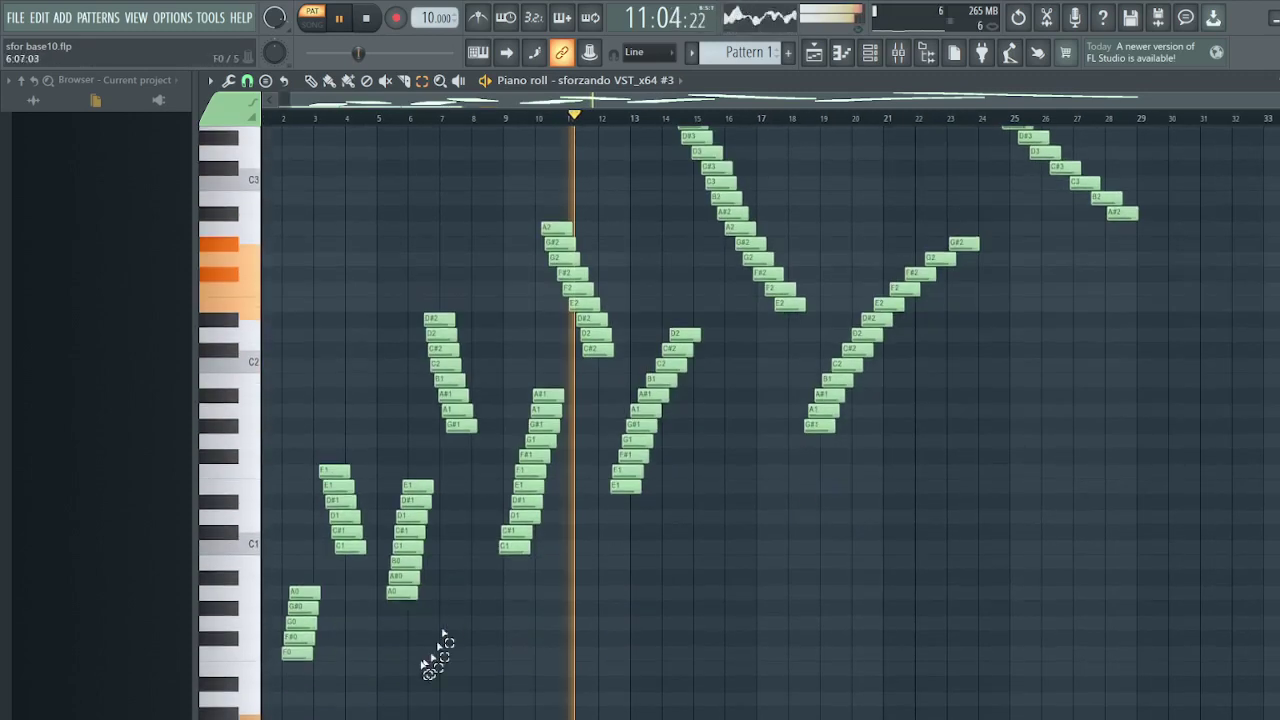
scroll(420, 708, "up", 3)
scroll(471, 700, "down", 8)
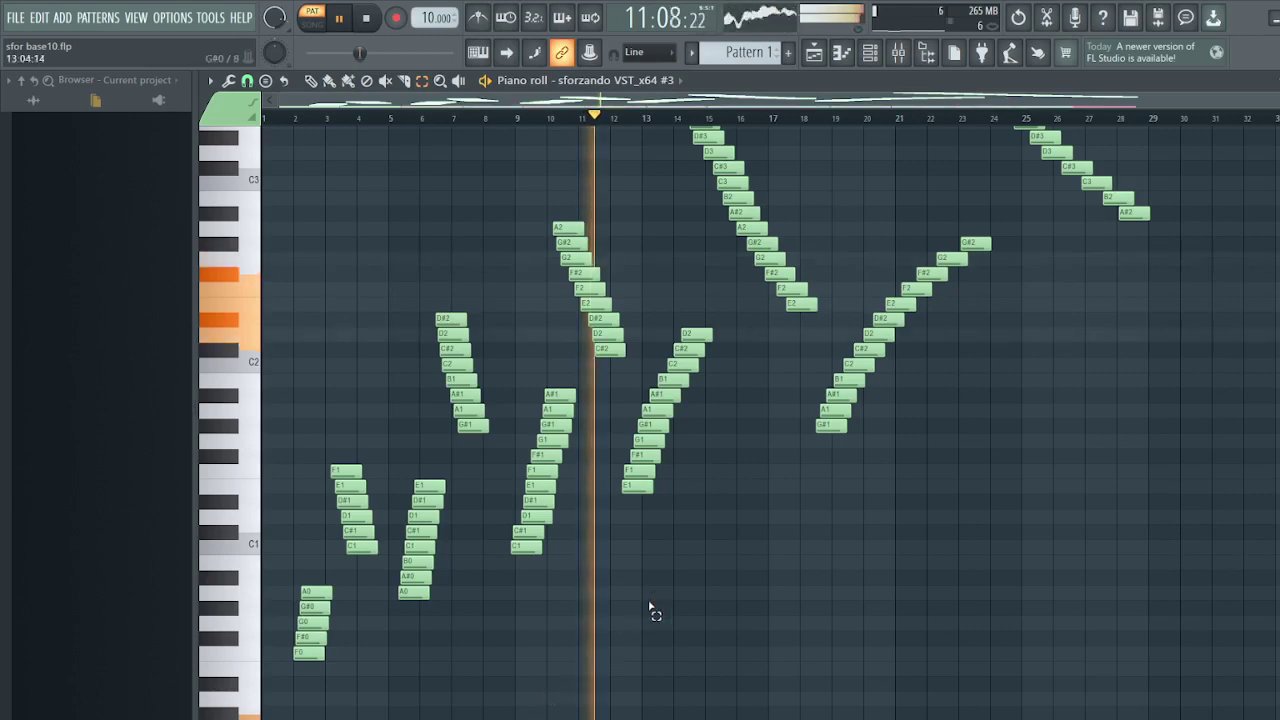
scroll(1123, 243, "up", 6)
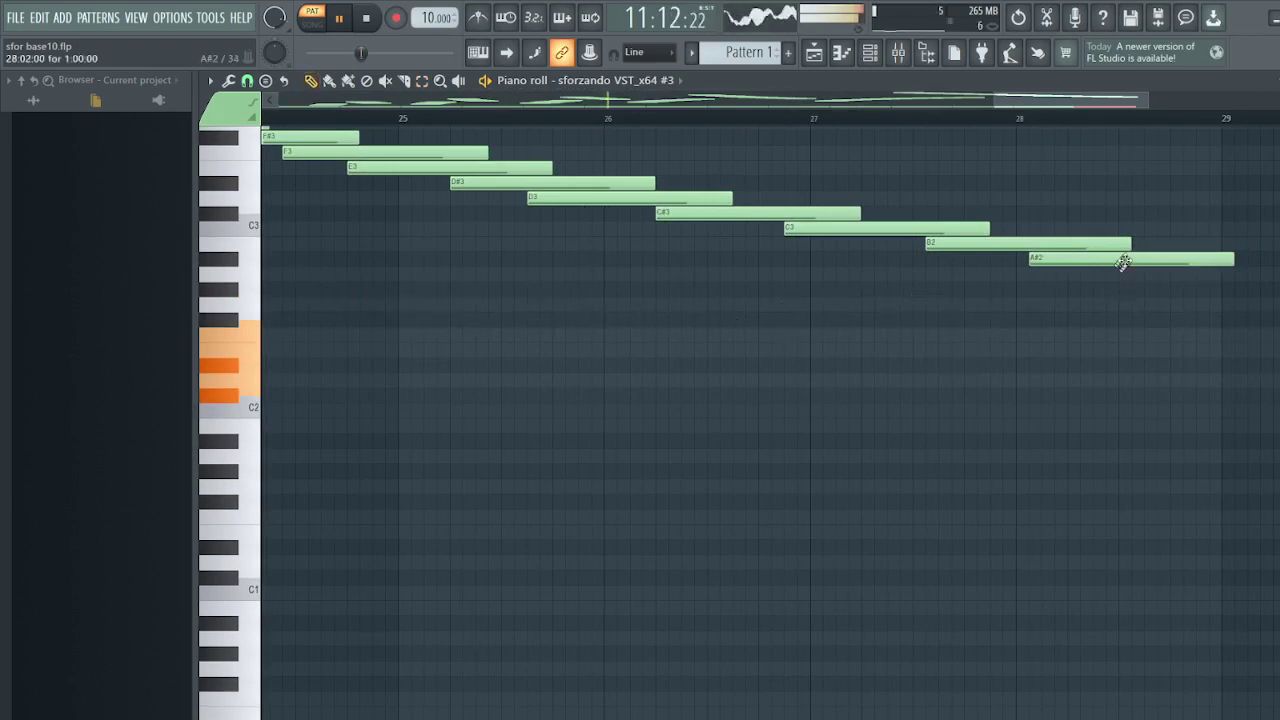
Review the rising and falling chromatic runs along the whole pattern, from the lowest notes up to C#4
scroll(858, 475, "down", 1)
scroll(858, 475, "down", 6)
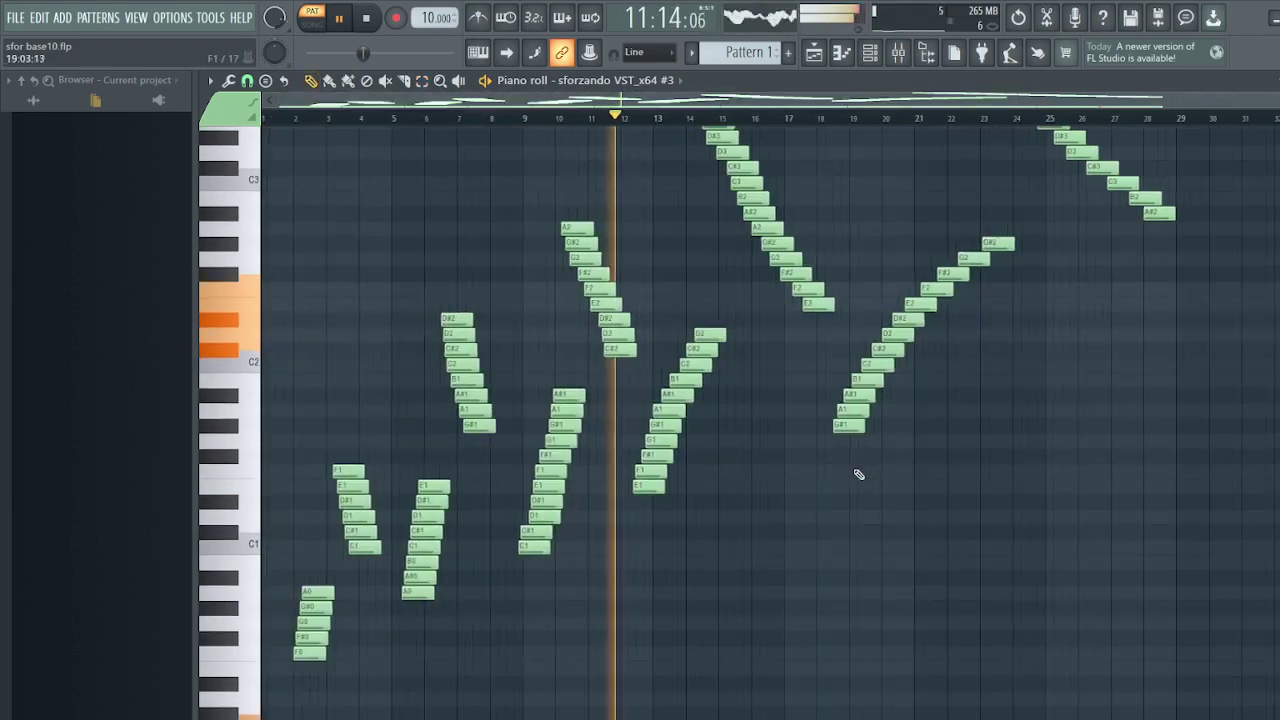
scroll(858, 475, "up", 1)
scroll(855, 476, "down", 1)
scroll(853, 477, "up", 5)
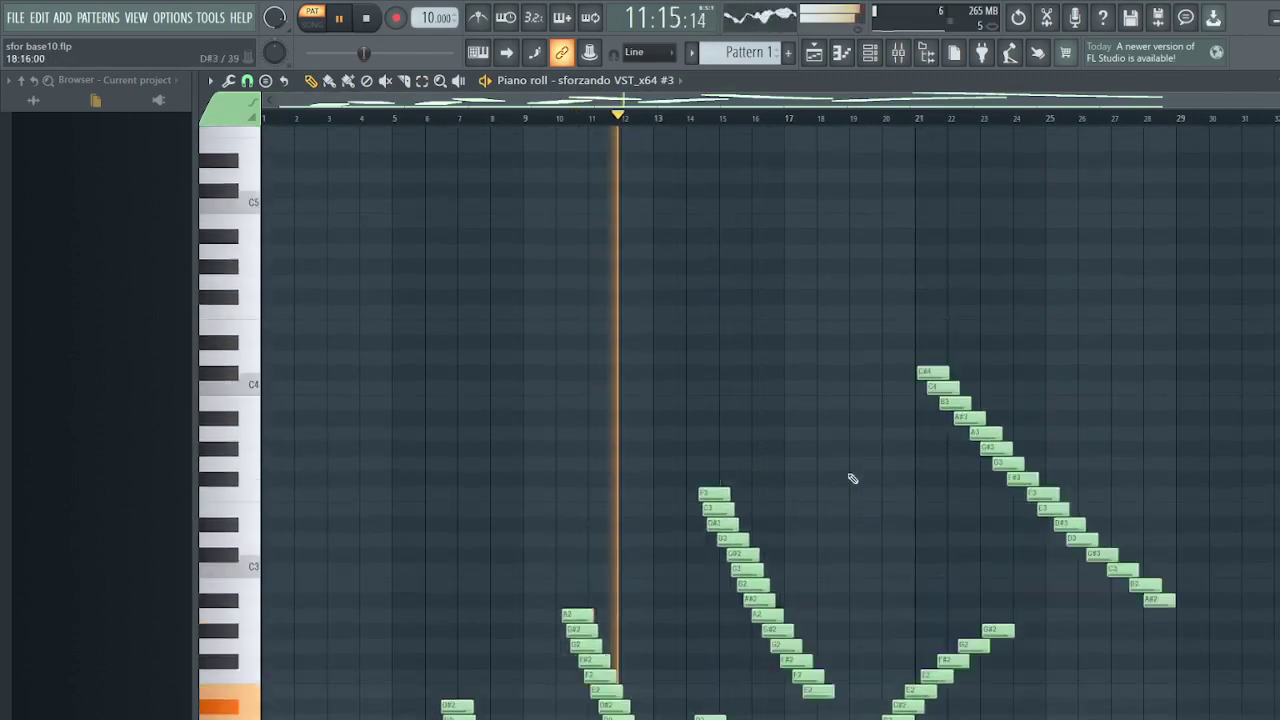
scroll(852, 479, "down", 5)
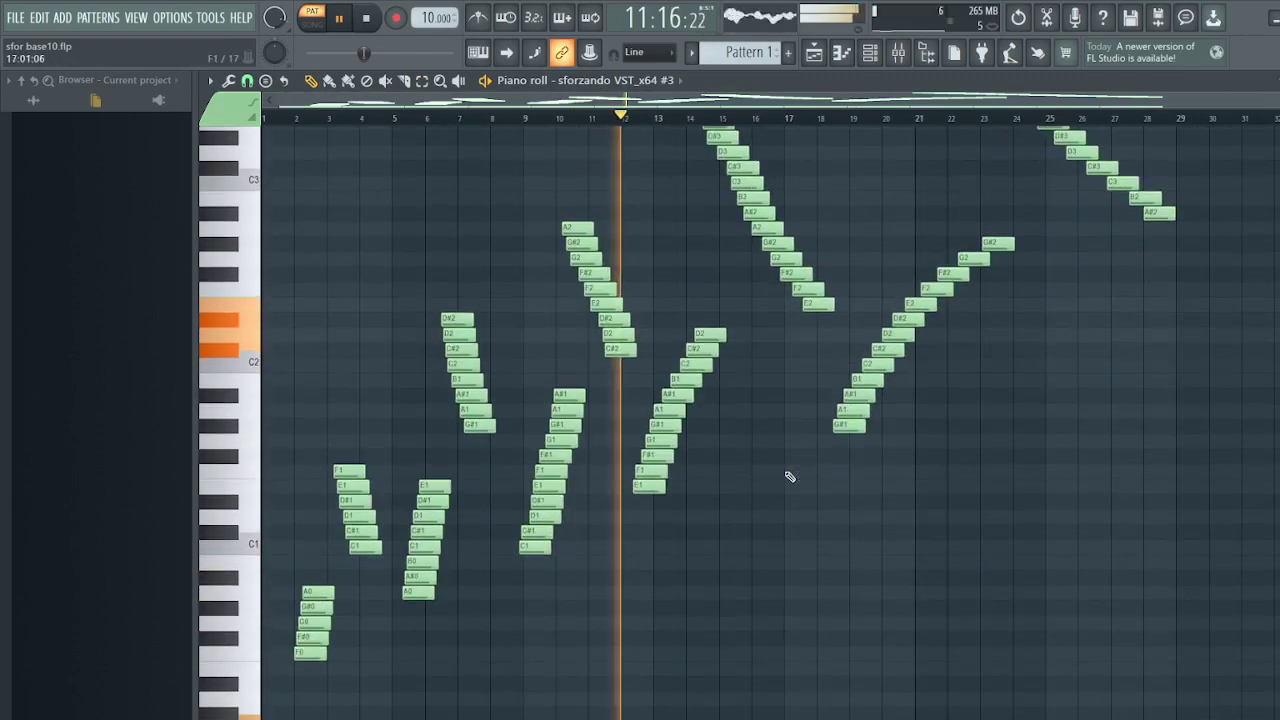
scroll(789, 474, "up", 4)
scroll(786, 471, "down", 4)
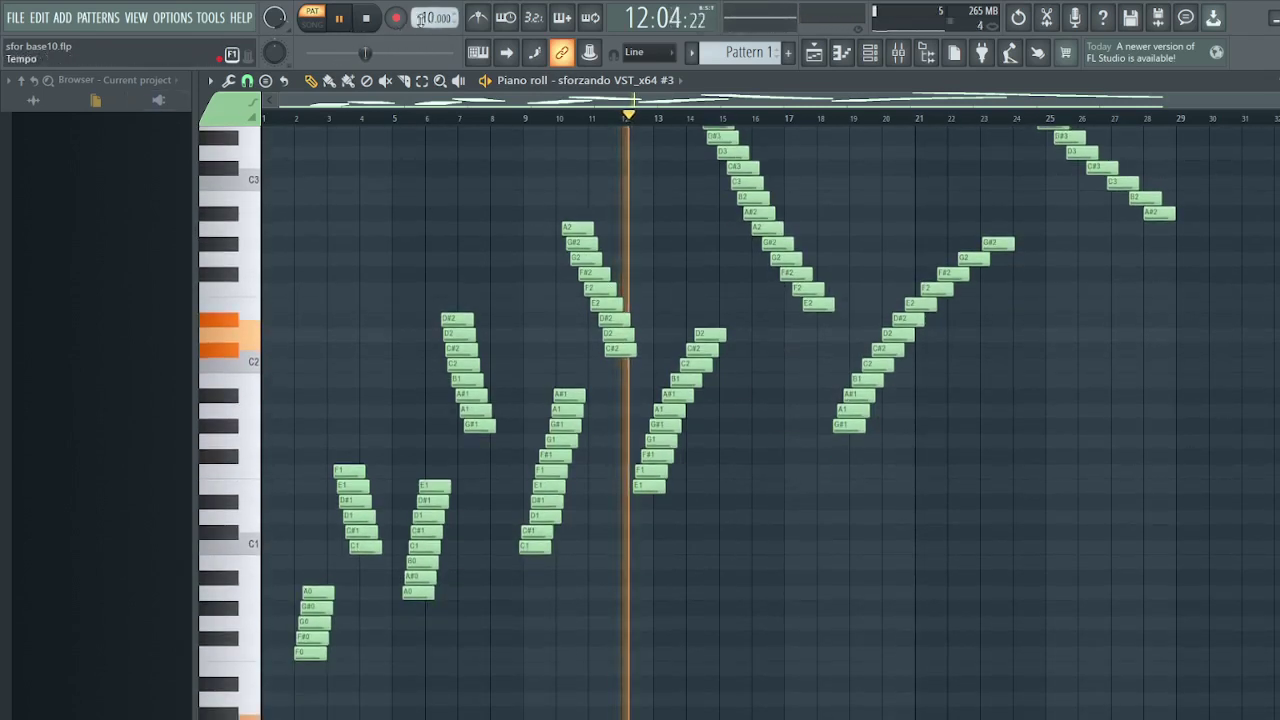
Raise the project tempo to 20 BPM
scroll(435, 17, "up", 2)
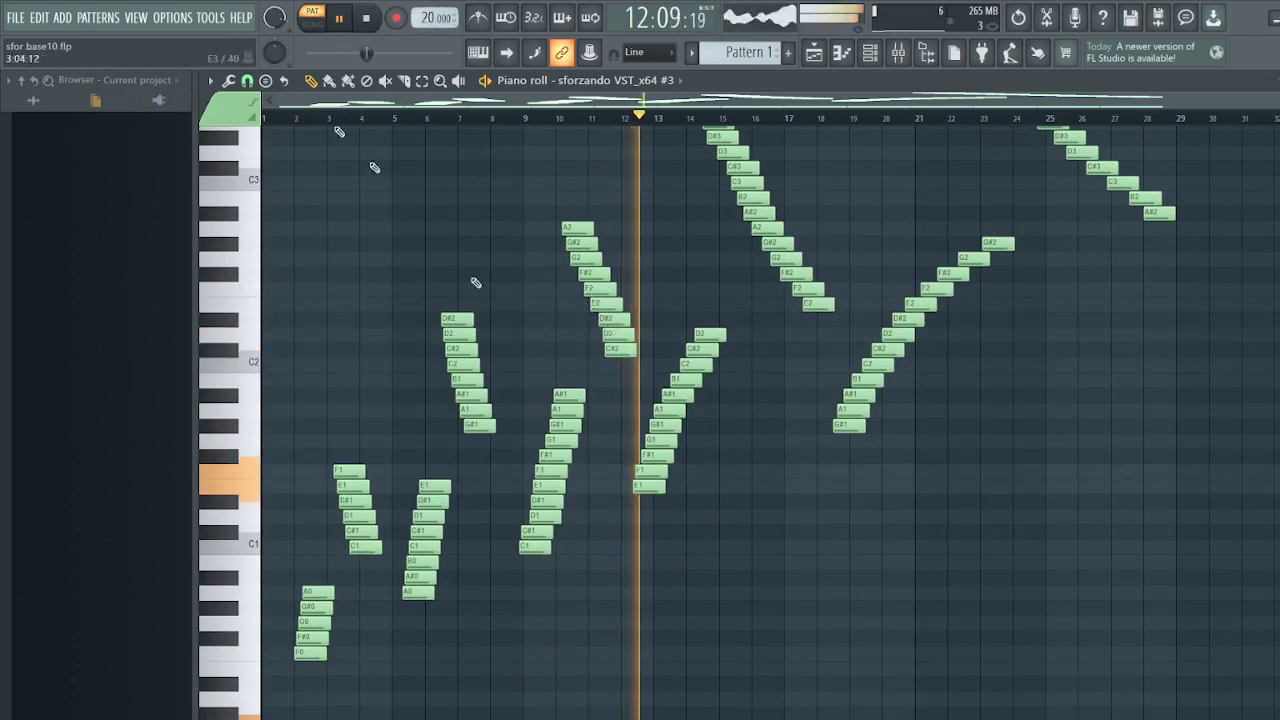
scroll(566, 400, "up", 4)
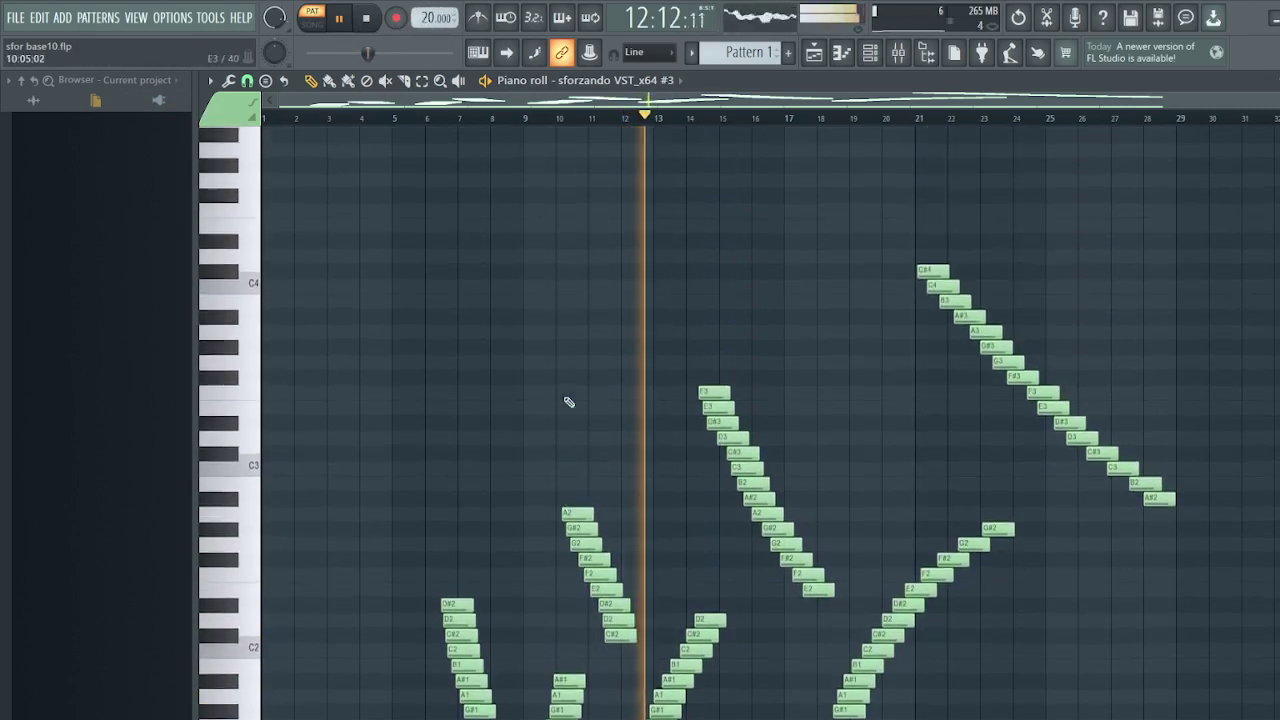
scroll(566, 400, "down", 4)
scroll(563, 395, "up", 1)
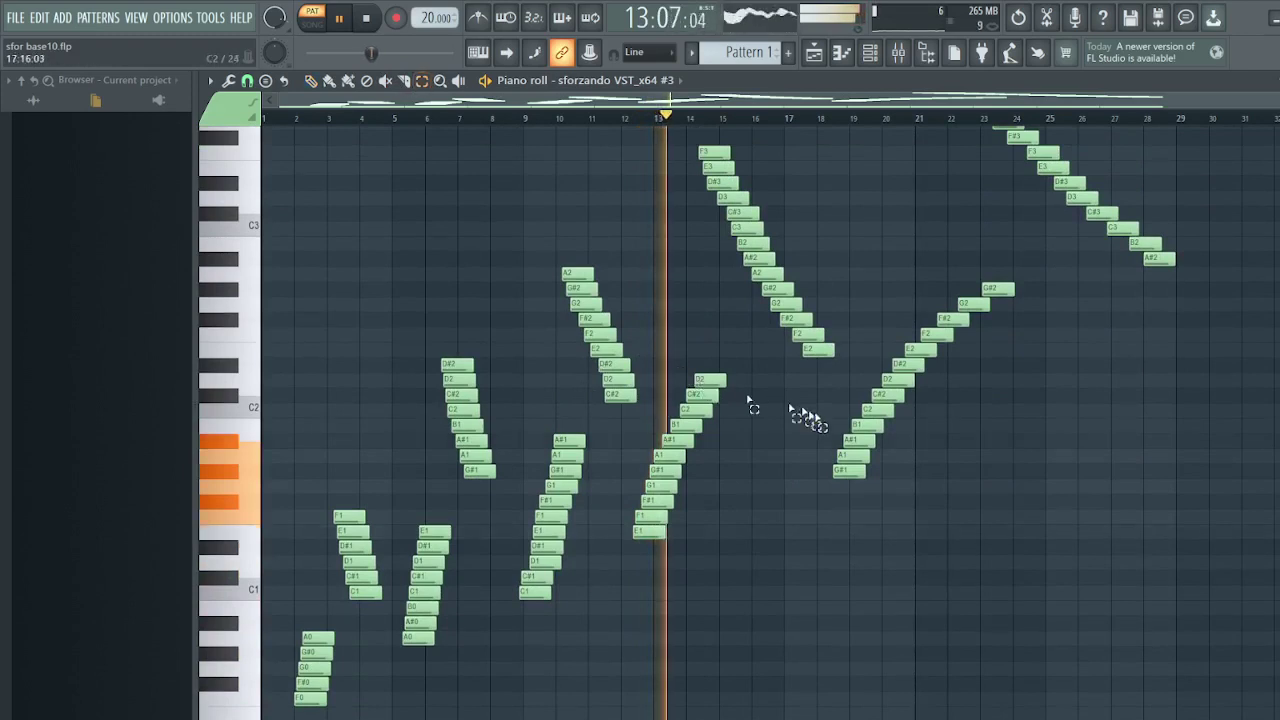
scroll(870, 451, "down", 1)
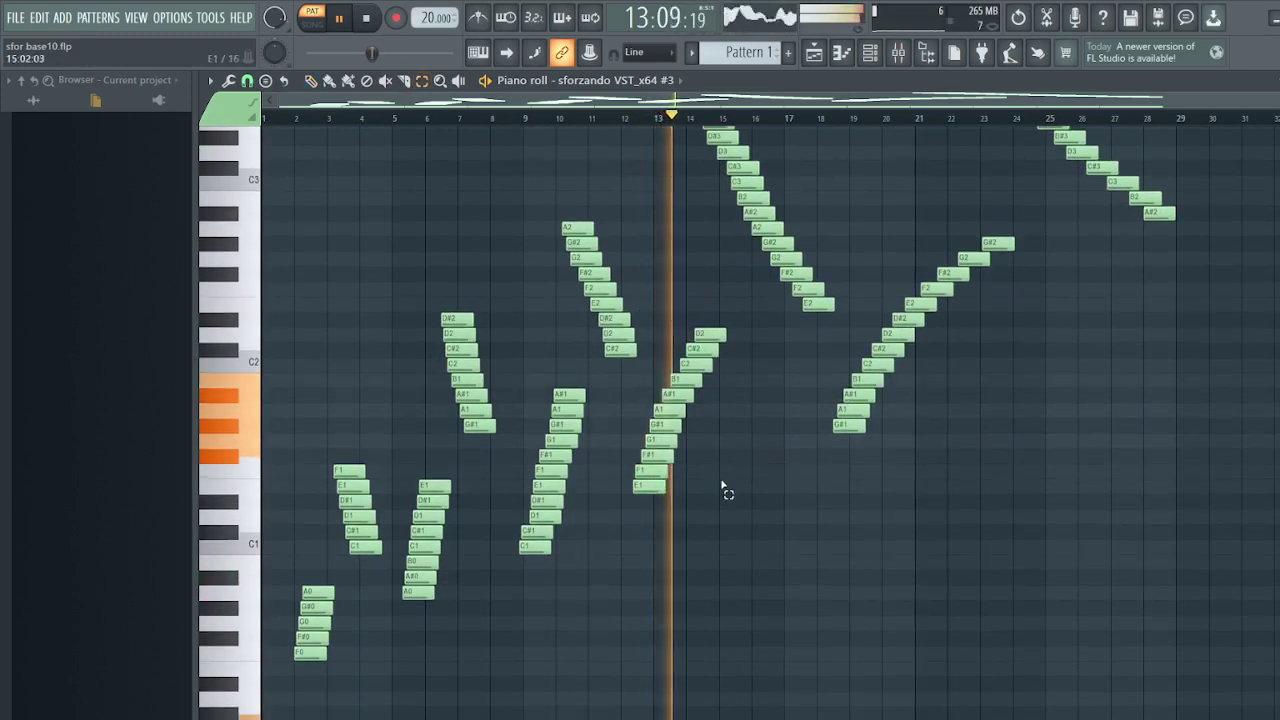
scroll(677, 565, "up", 6)
scroll(677, 571, "down", 6)
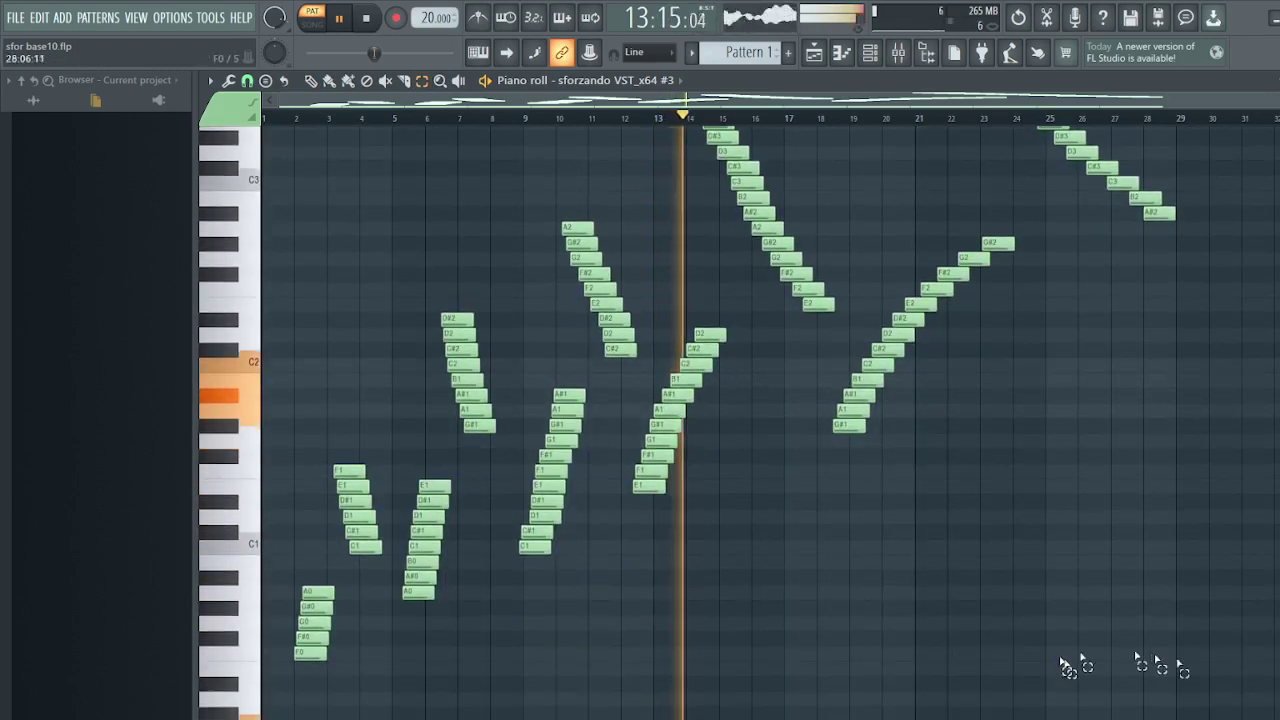
Select the full row of low C0 notes and stack copies of it directly above at C#0 and D0
left_click_drag(1201, 647, 432, 719)
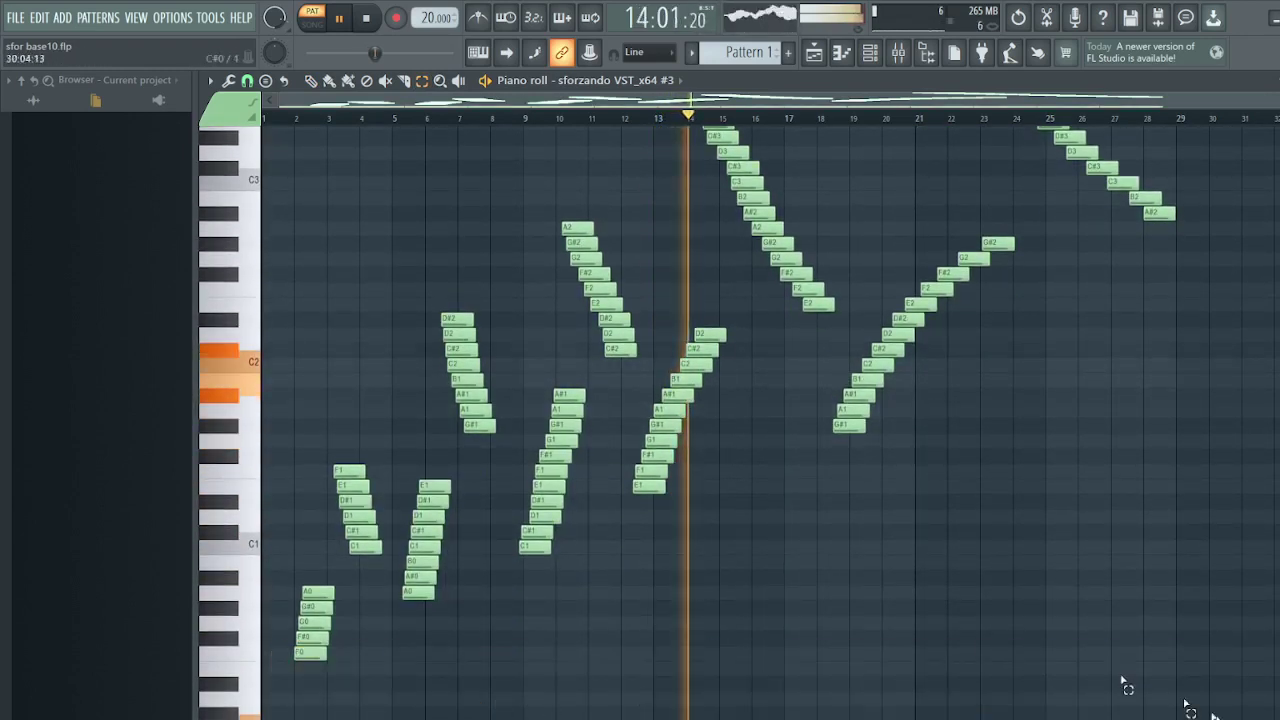
left_click_drag(1162, 708, 622, 719)
left_click_drag(1045, 714, 262, 719)
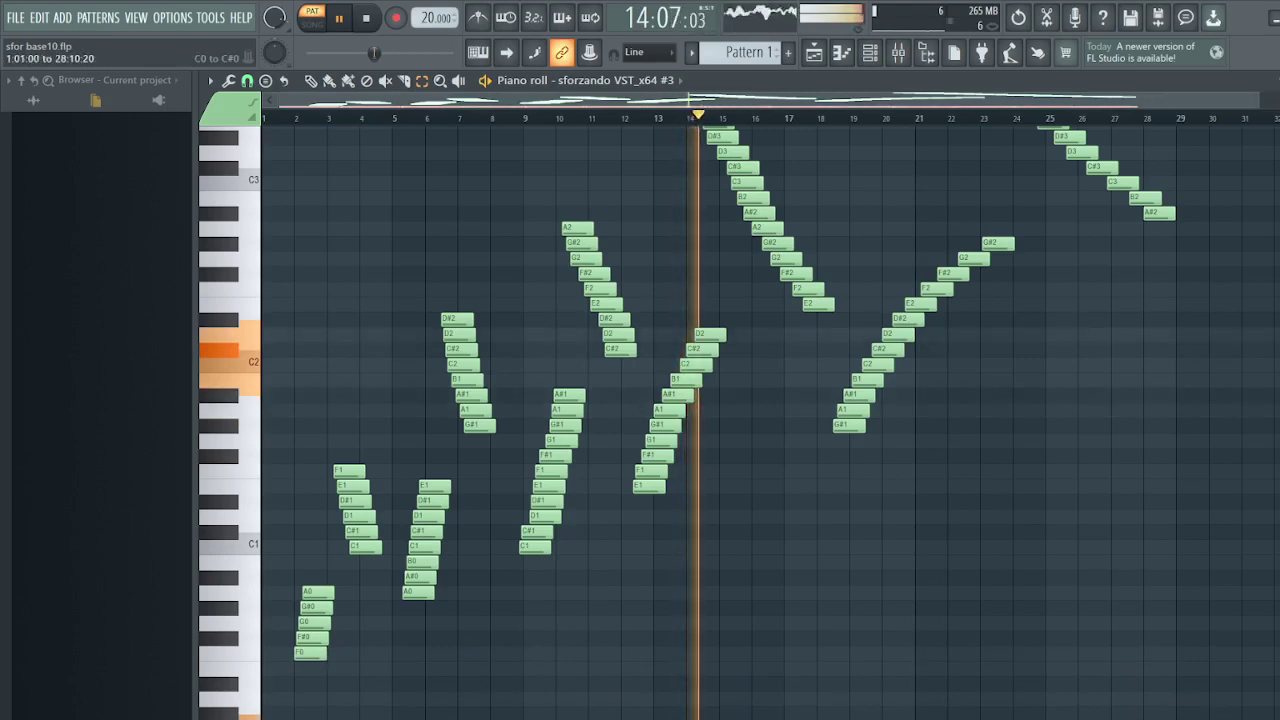
key("shift+Up")
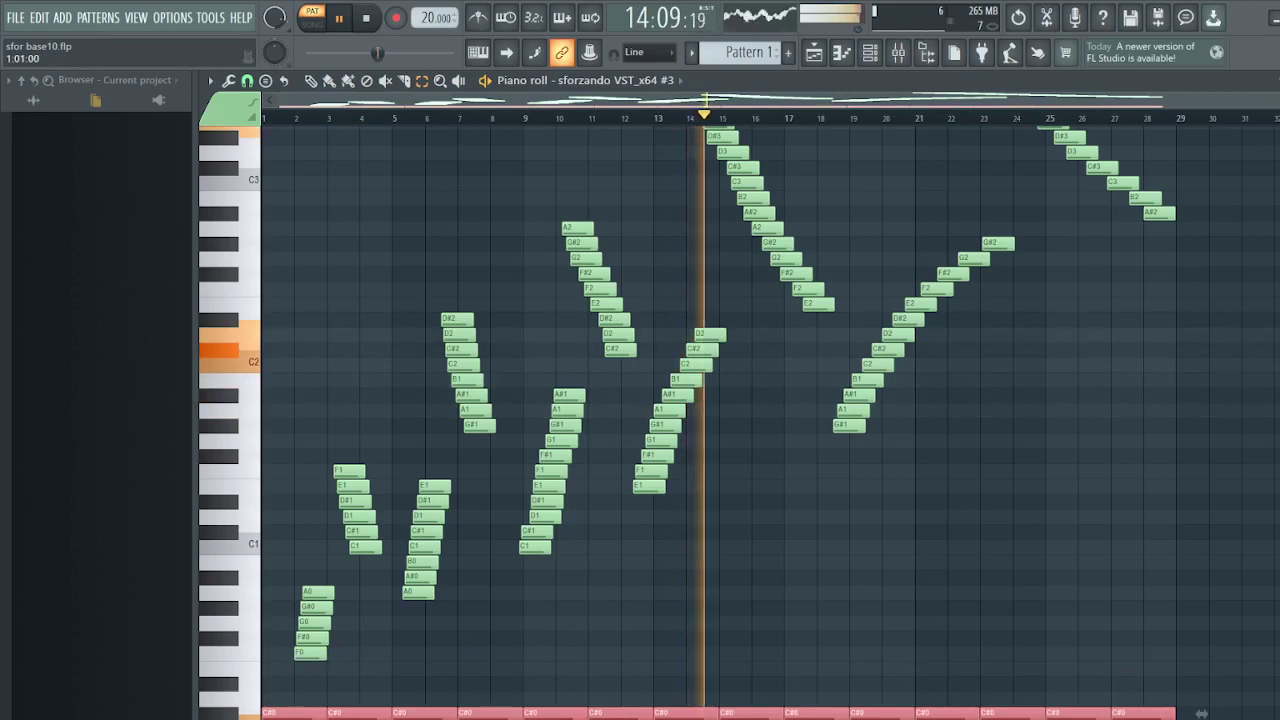
key("ctrl+c")
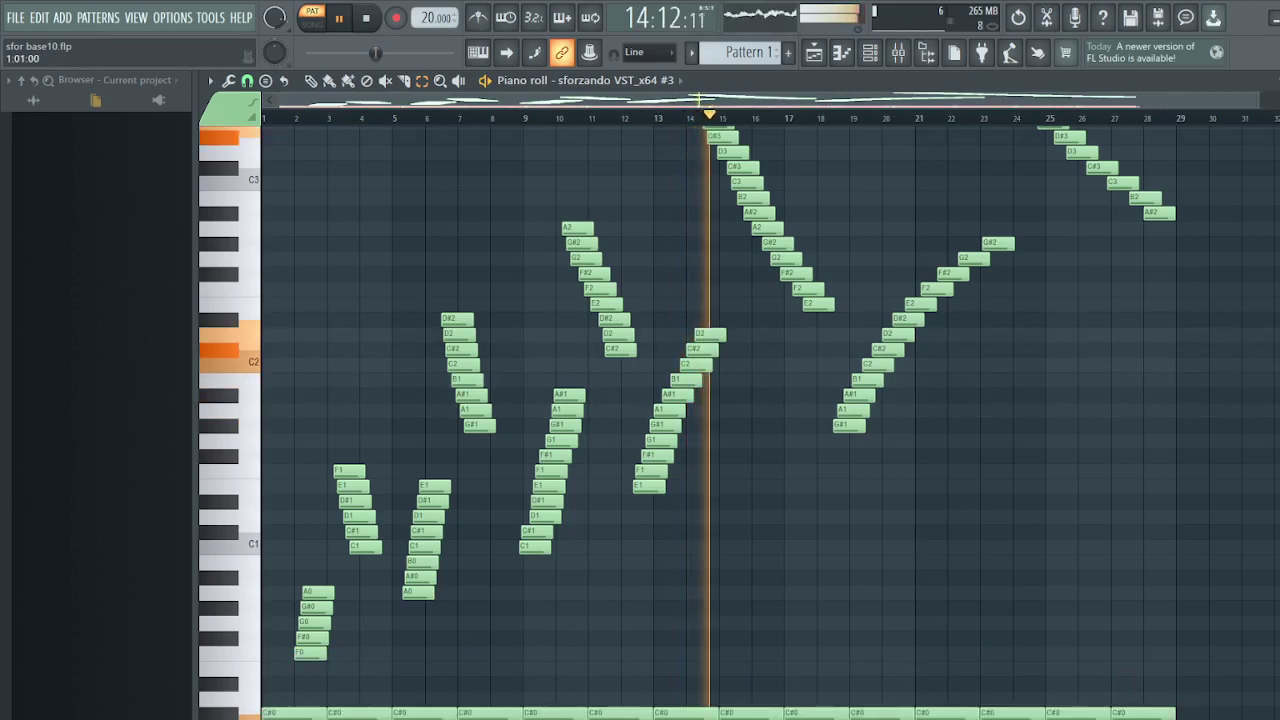
key("ctrl+v")
key("shift+Up")
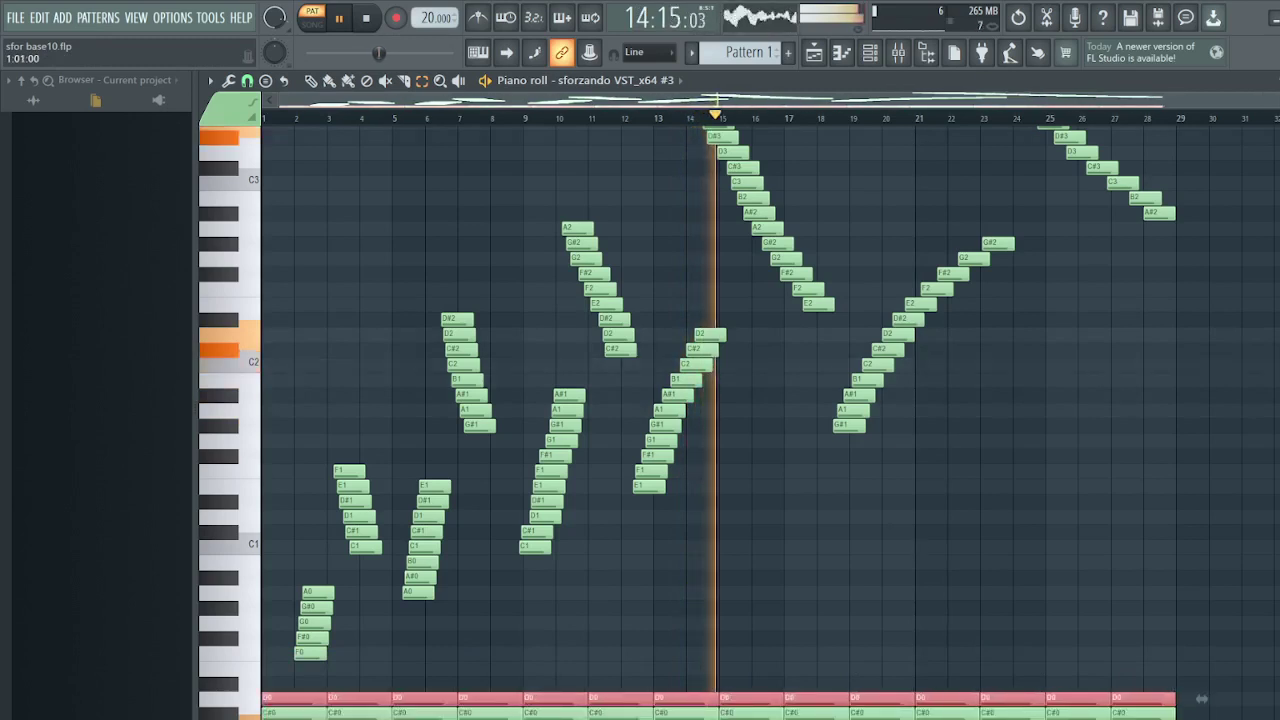
Paste another copy of the low note row and raise it to D#0 to complete the cluster
key("ctrl+d")
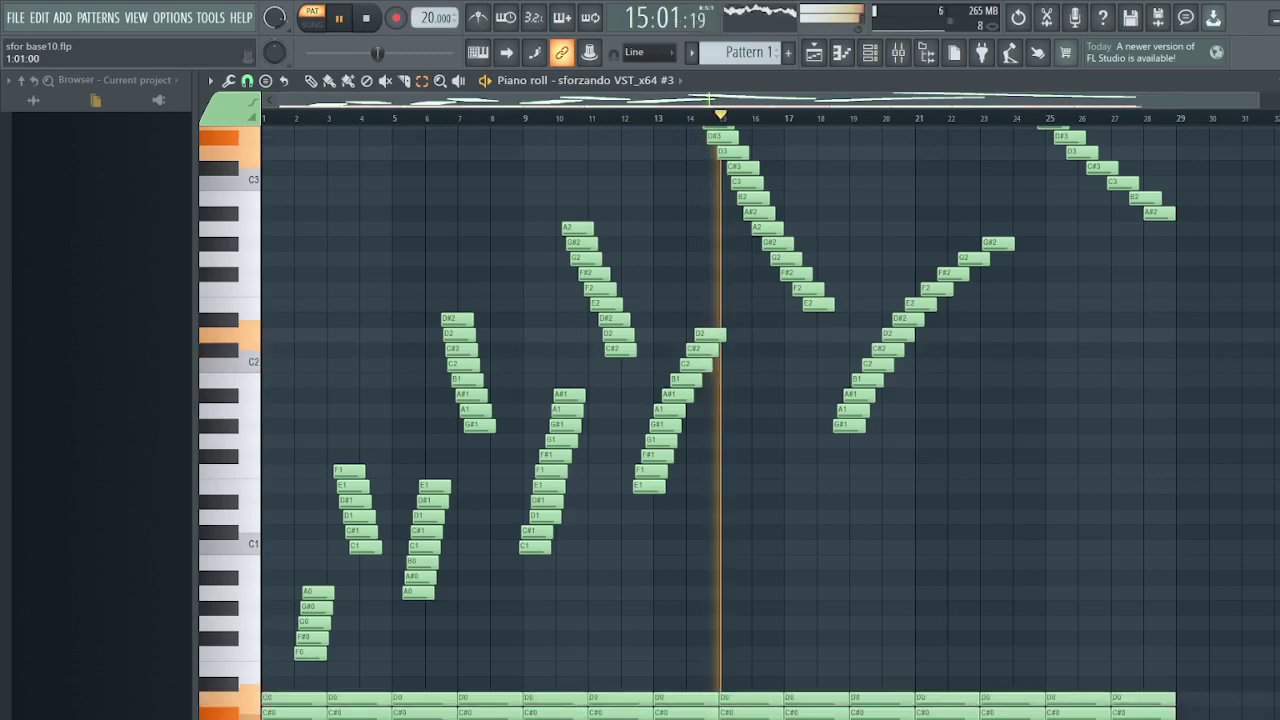
key("ctrl+v")
key("shift+Up")
key("shift+Up")
scroll(770, 420, "right", 2)
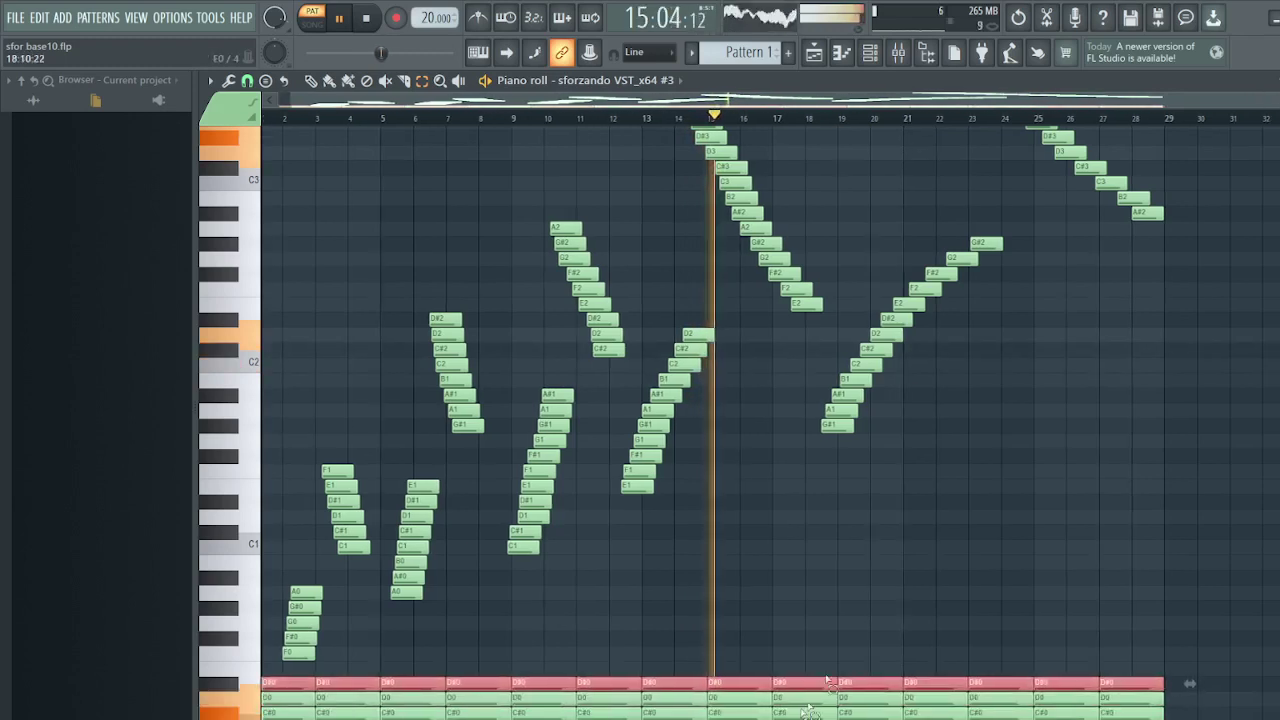
key("ctrl+d")
left_click_drag(1116, 617, 289, 719)
key("ctrl+d")
left_click_drag(1090, 663, 264, 716)
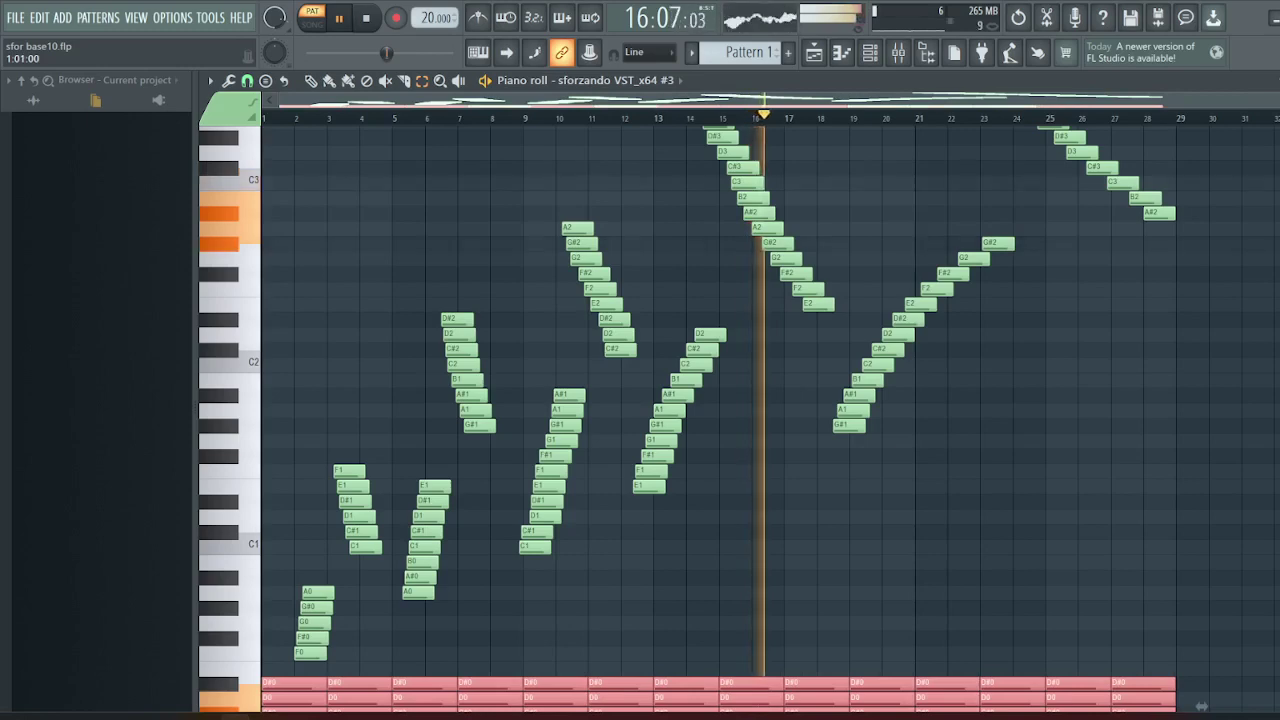
scroll(960, 523, "right", 1)
left_click(988, 532)
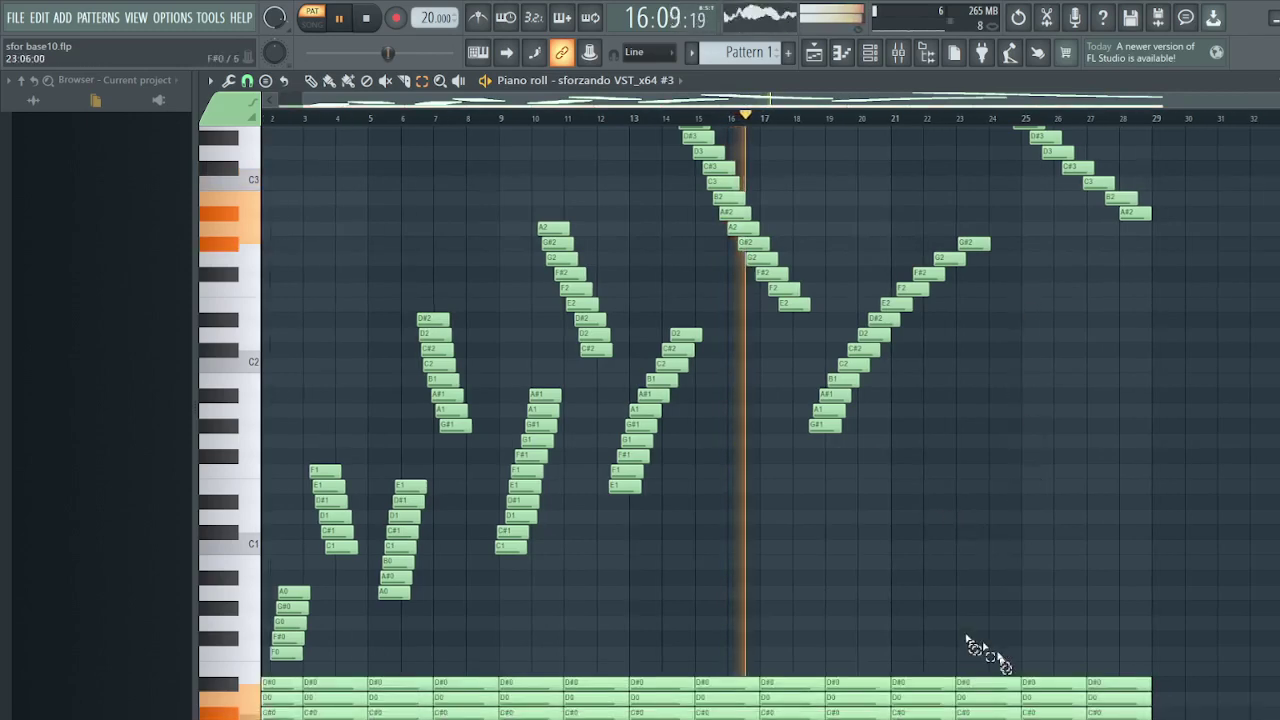
Examine the spacing and overlap of the rising and falling runs above the low note cluster
scroll(930, 560, "left", 1)
scroll(862, 312, "up", 6)
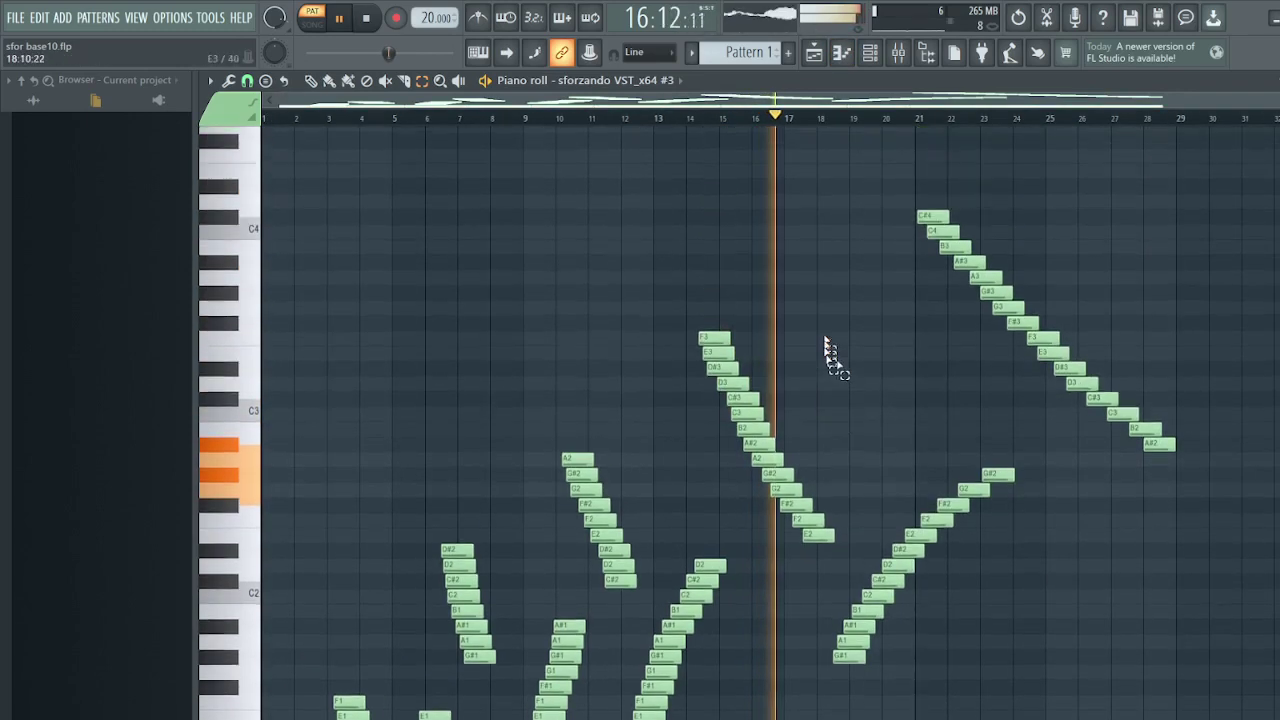
scroll(800, 290, "down", 6)
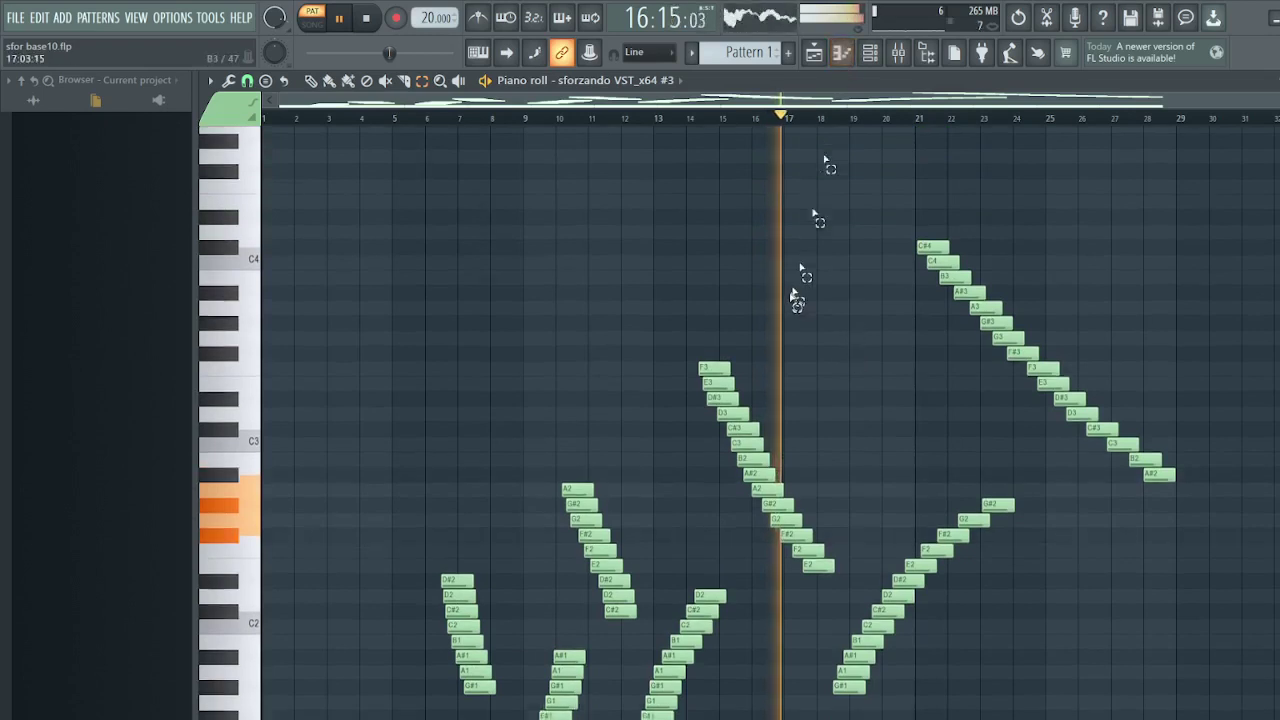
scroll(791, 302, "up", 3)
scroll(791, 302, "up", 3)
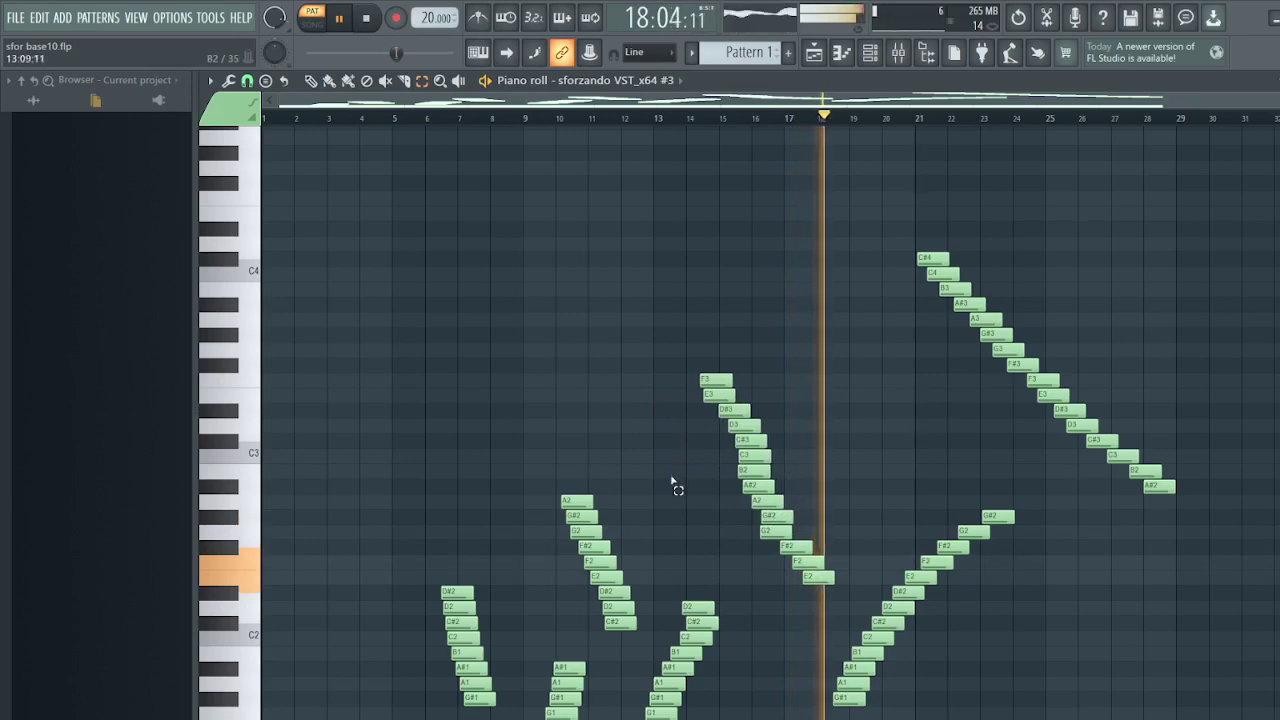
scroll(760, 380, "down", 5)
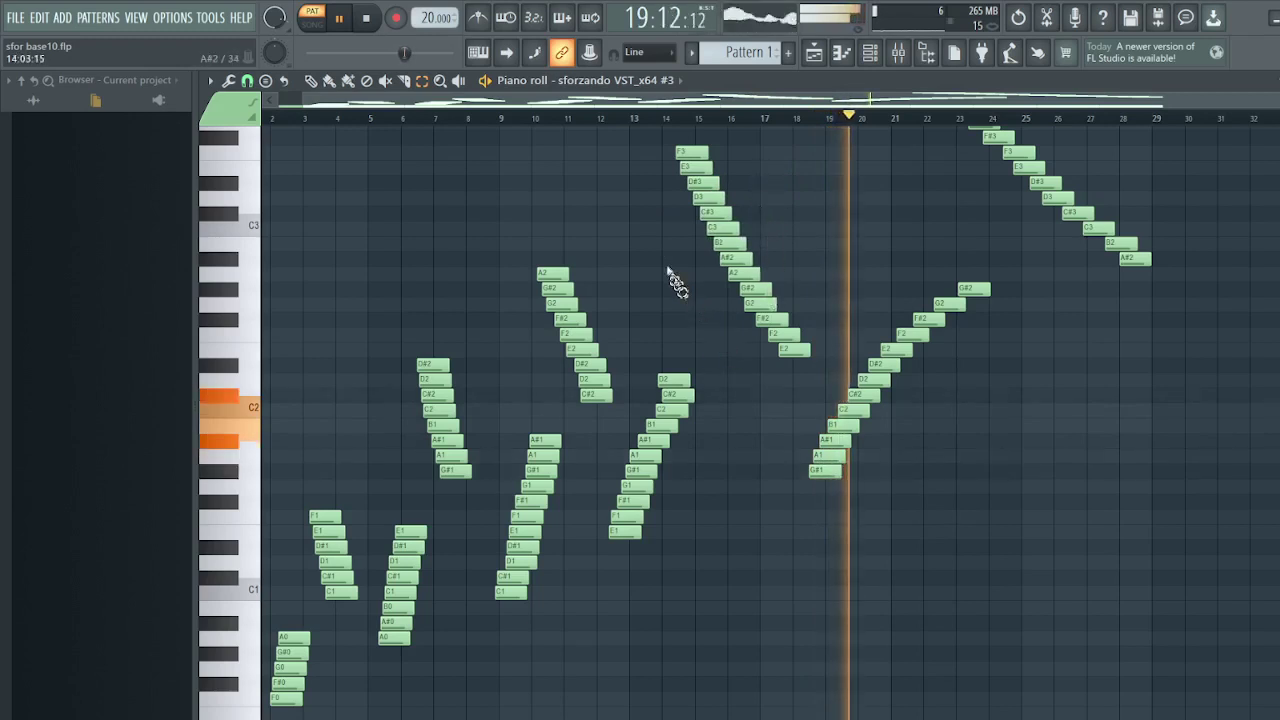
scroll(660, 255, "up", 2)
scroll(957, 549, "up", 5)
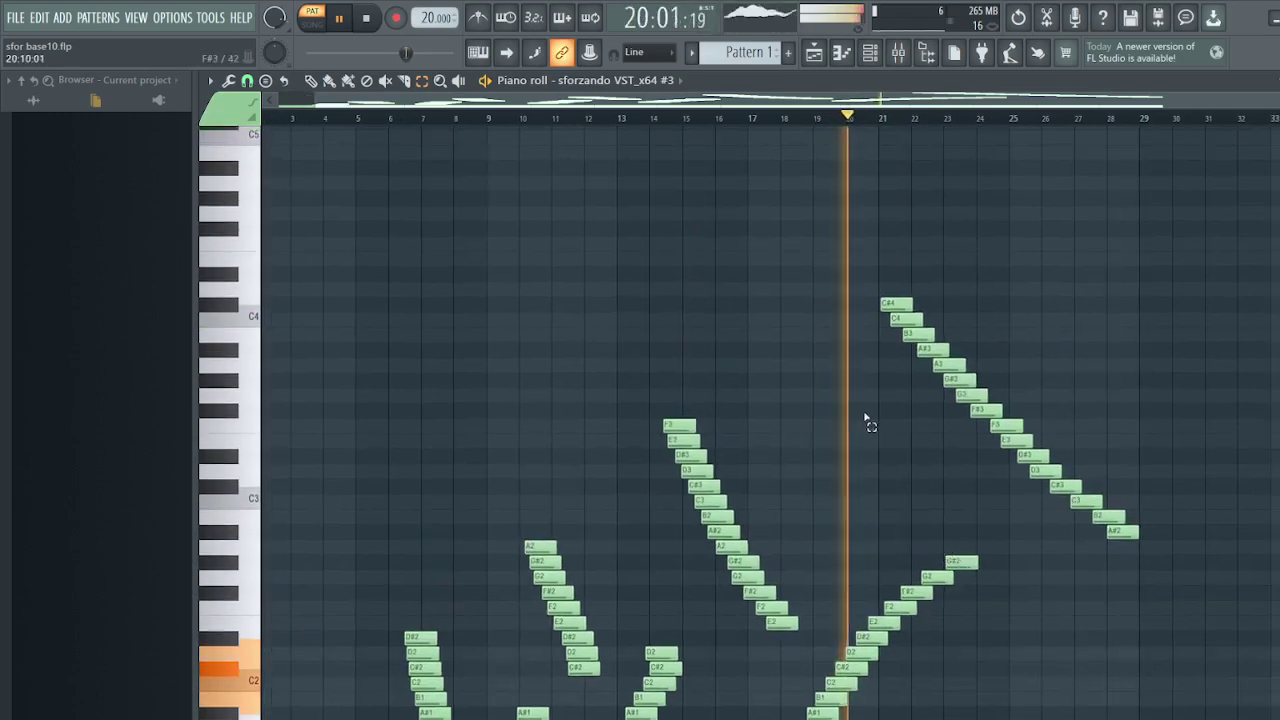
scroll(866, 423, "up", 5)
scroll(820, 423, "down", 5)
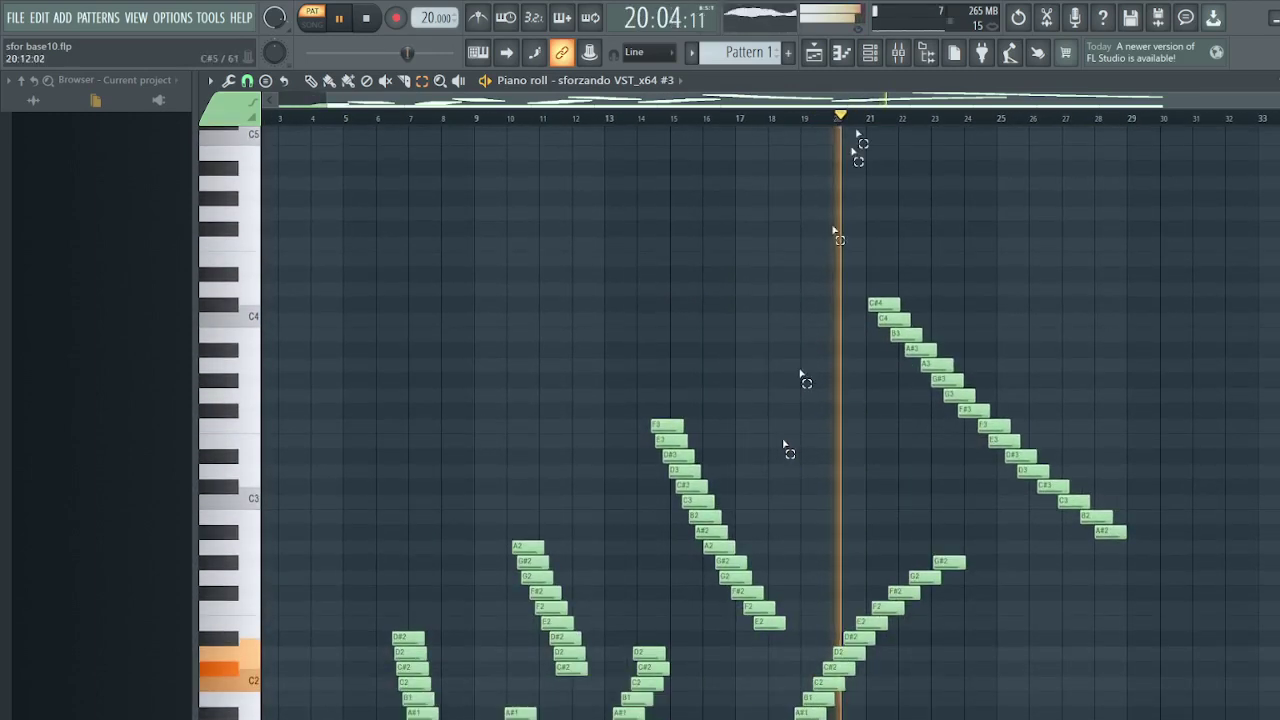
Reopen the piano roll and set the project tempo to 50 BPM
left_click(842, 62)
left_click(842, 62)
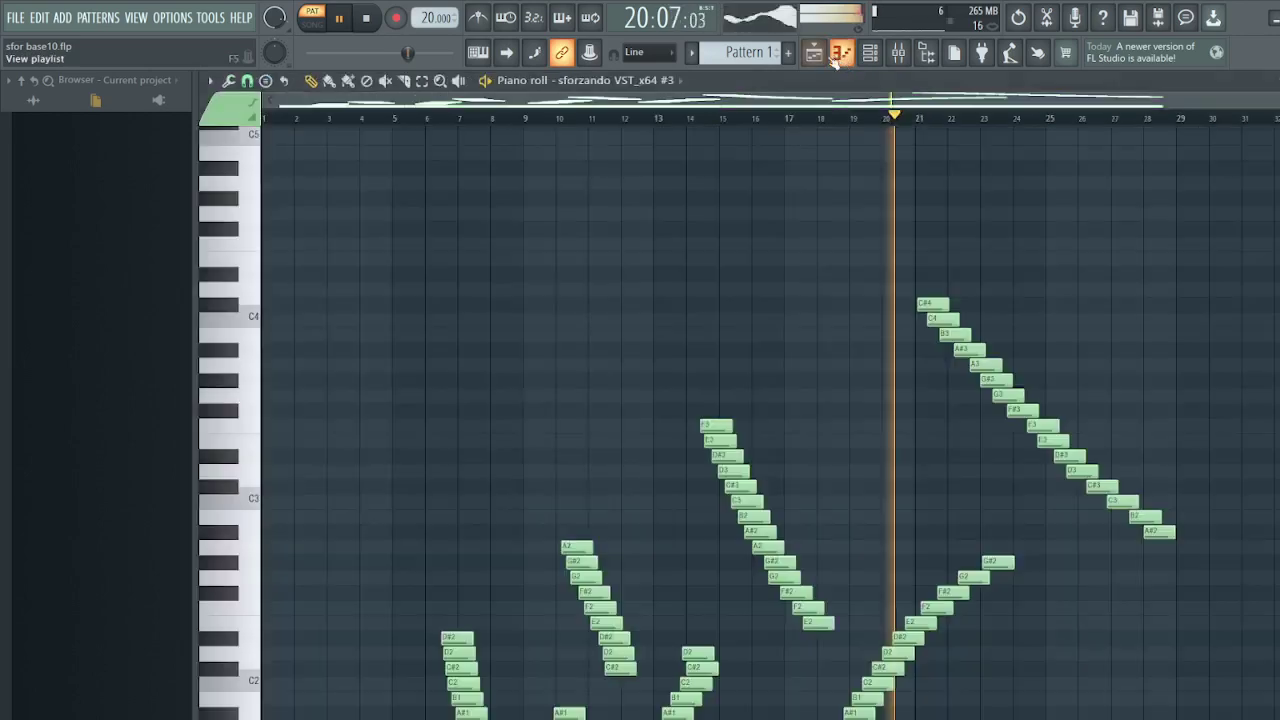
scroll(837, 400, "down", 4)
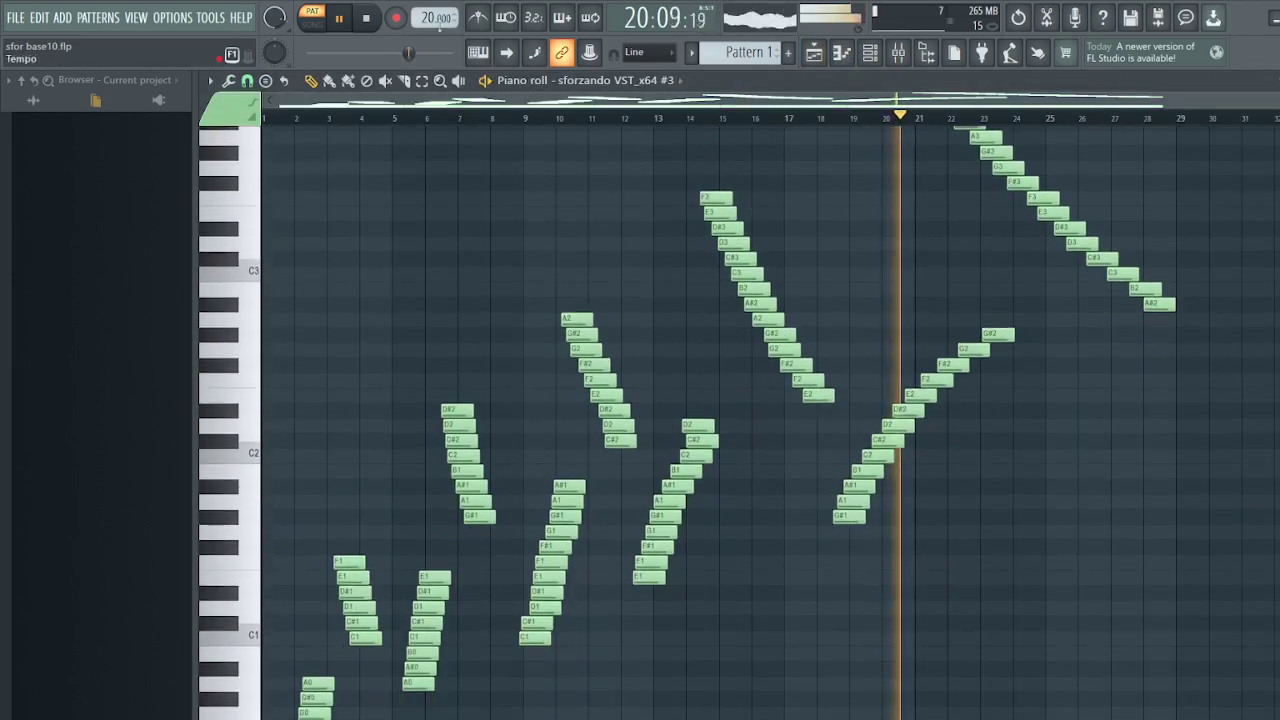
left_click_drag(432, 17, 432, 2)
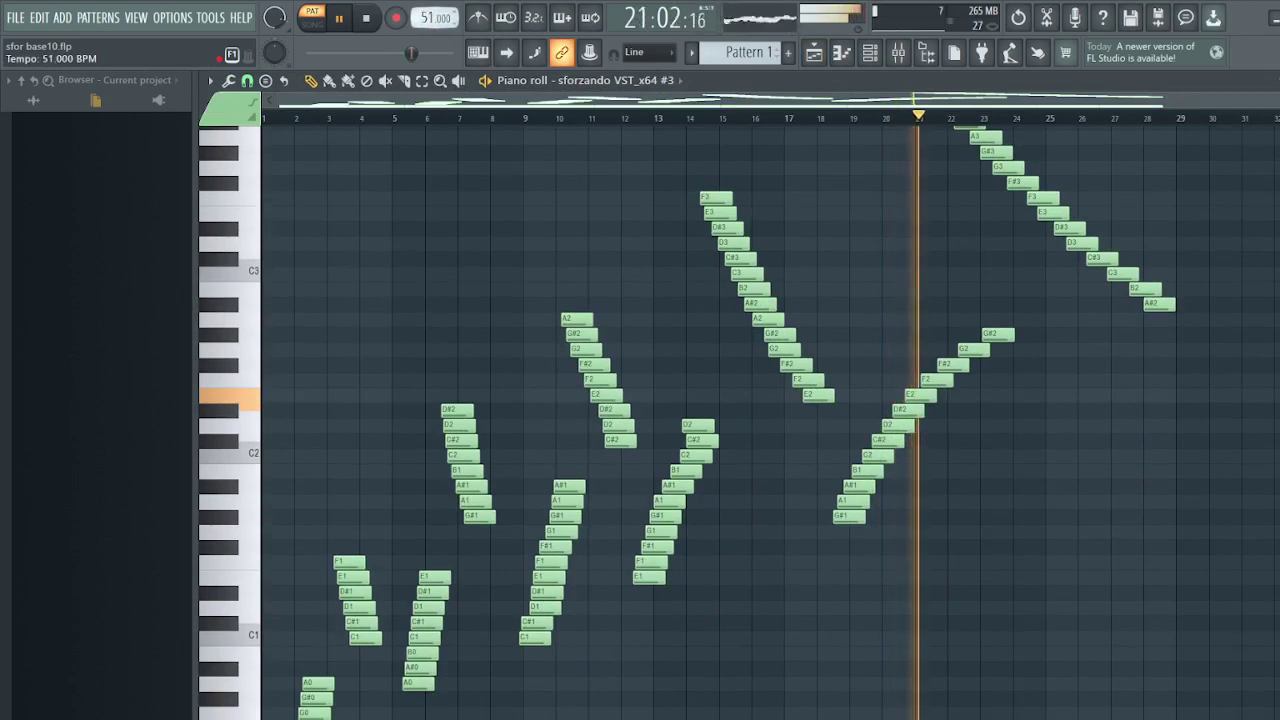
scroll(571, 382, "up", 3)
scroll(571, 382, "up", 1)
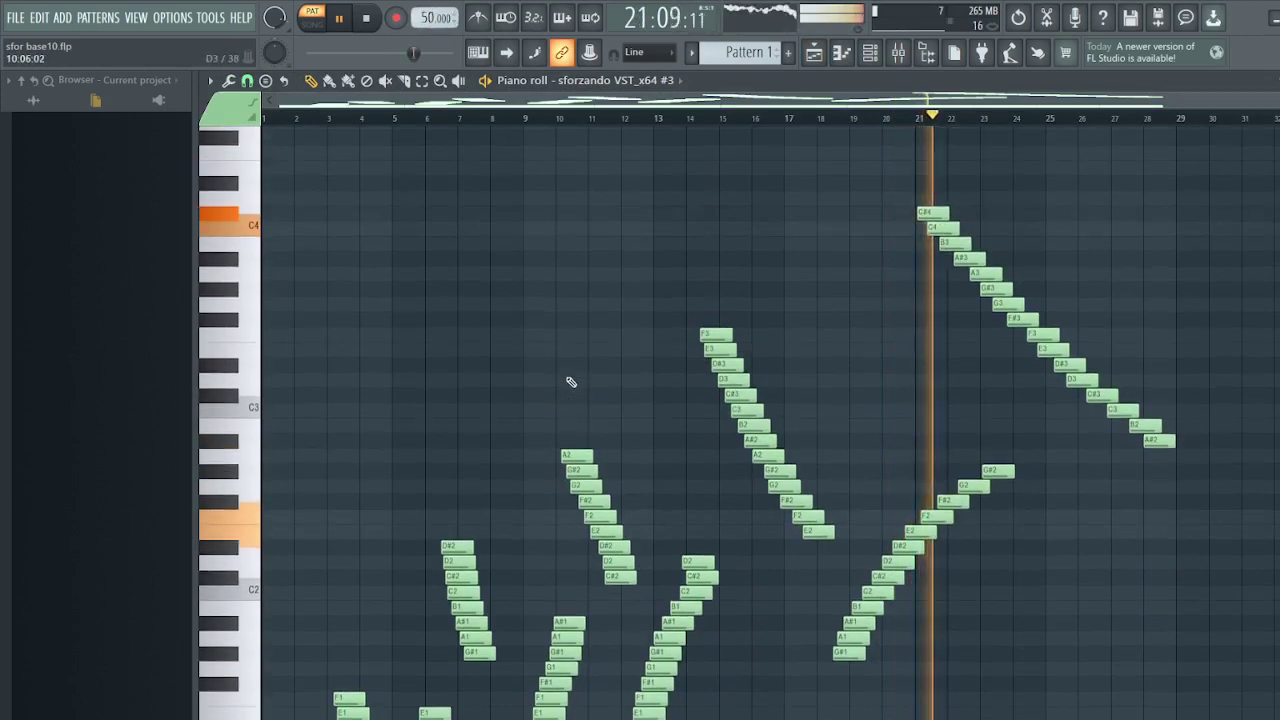
Select every note in the pattern and paste a copy of it all one octave higher
scroll(571, 382, "down", 4)
scroll(640, 406, "down", 3)
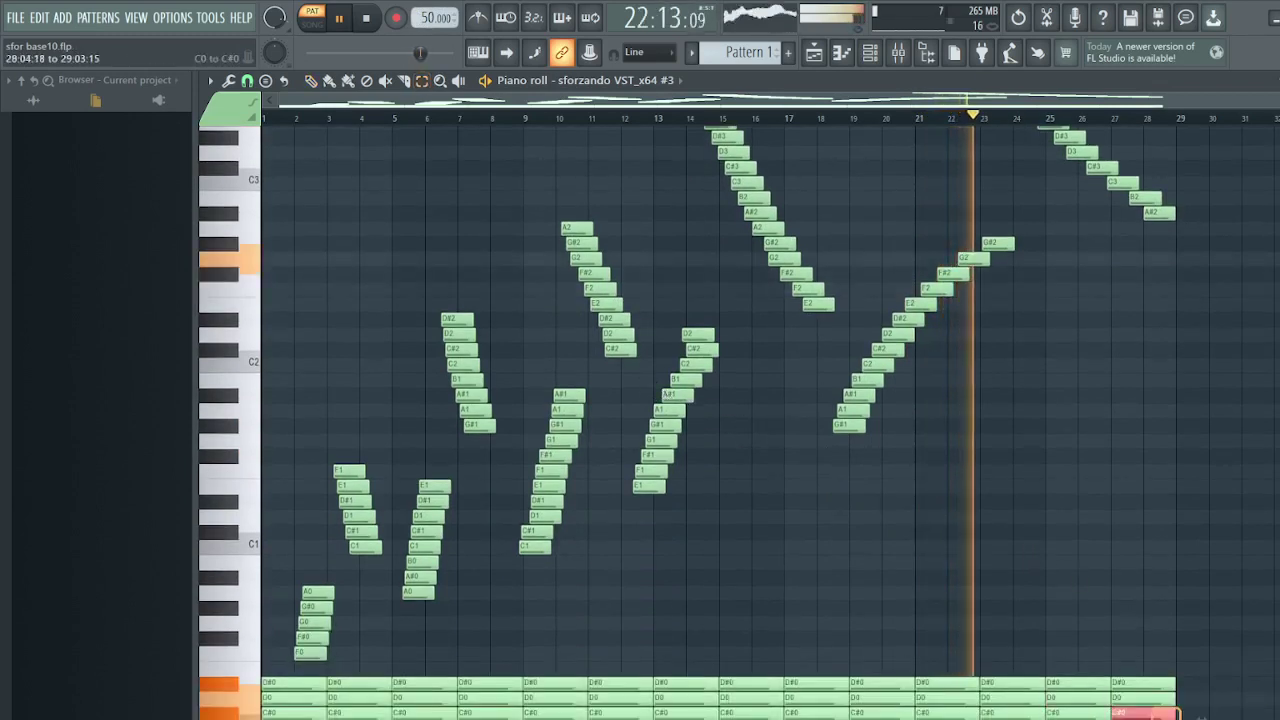
left_click_drag(1182, 716, 94, 34)
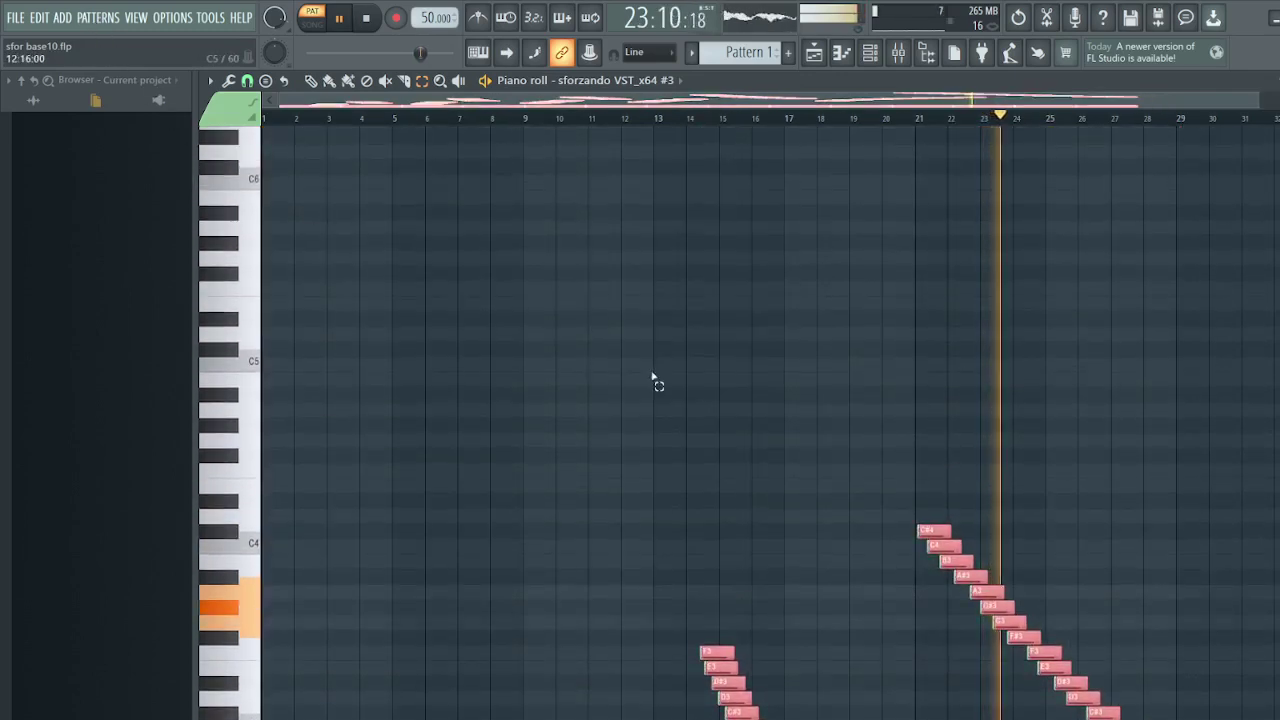
key("ctrl+c")
key("ctrl+v")
key("shift+Up")
key("shift+Up")
key("shift+Up")
key("shift+Up")
key("shift+Up")
key("shift+Up")
key("shift+Up")
key("shift+Up")
key("shift+Up")
key("shift+Up")
key("shift+Up")
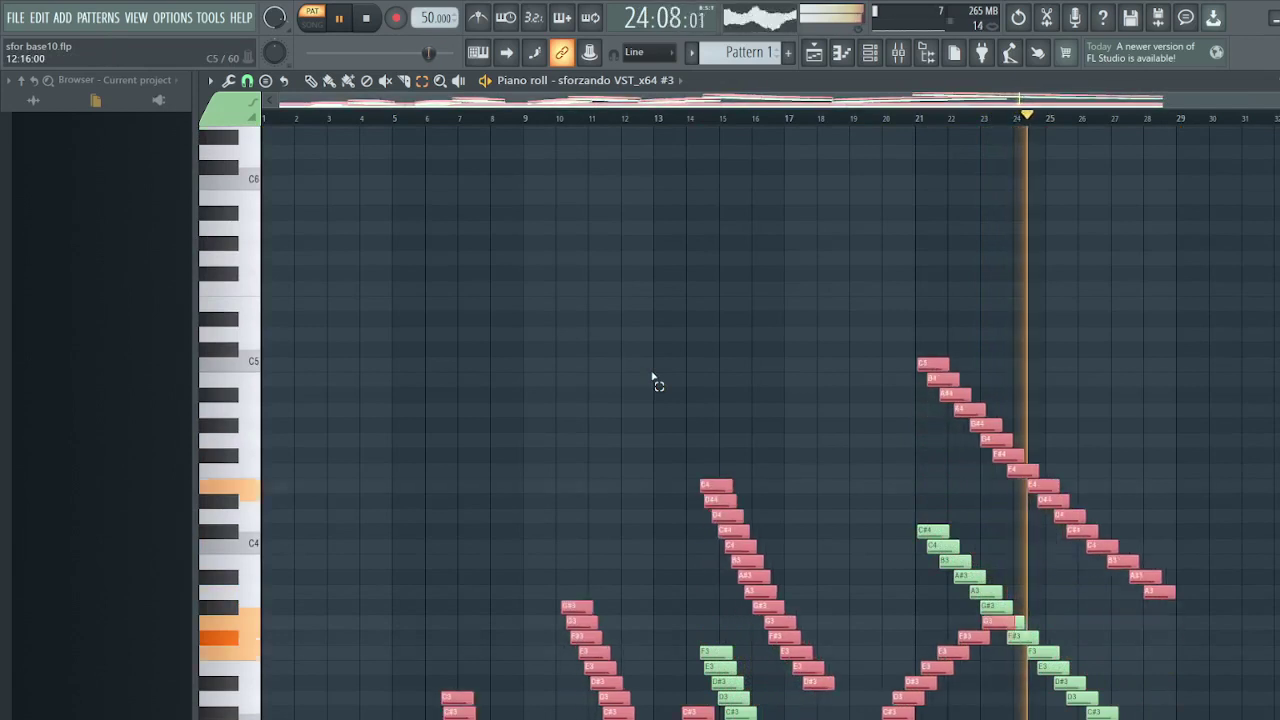
key("shift+Up")
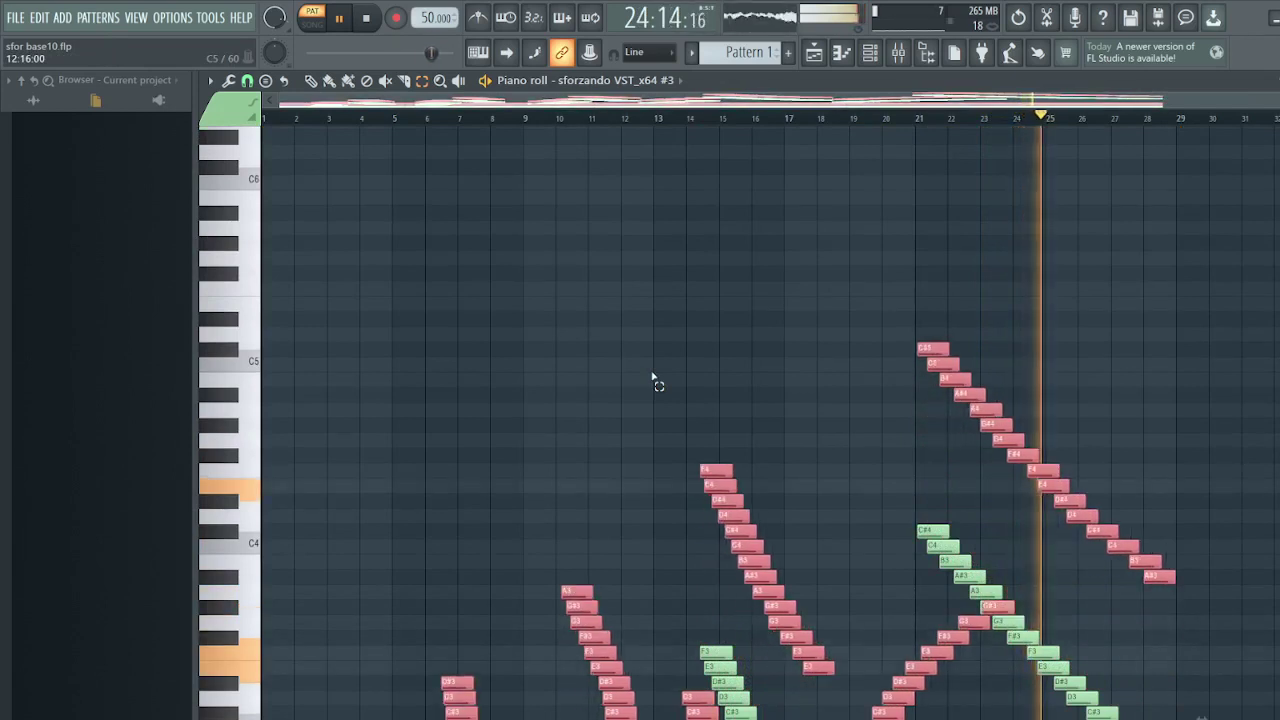
Delete the octave-higher copy of the sustained cluster, rows C1 to D#1, across all bars
scroll(710, 338, "down", 3)
scroll(710, 338, "down", 9)
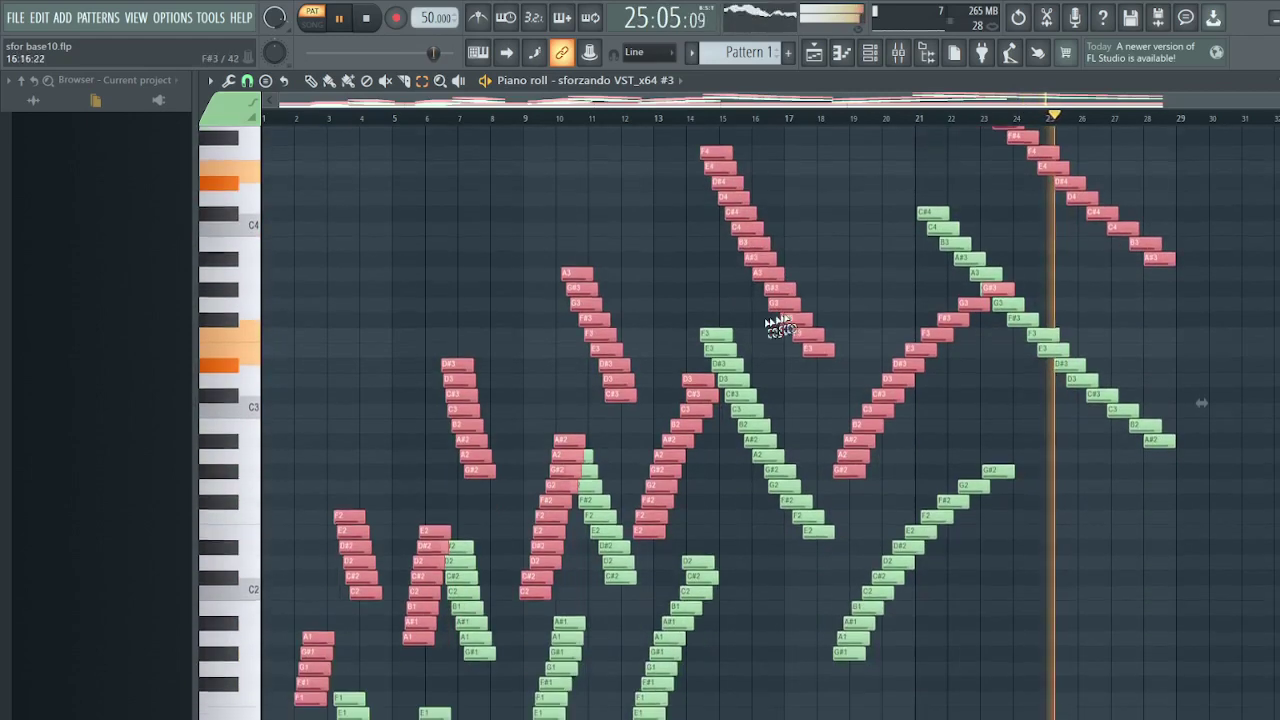
left_click(1109, 350)
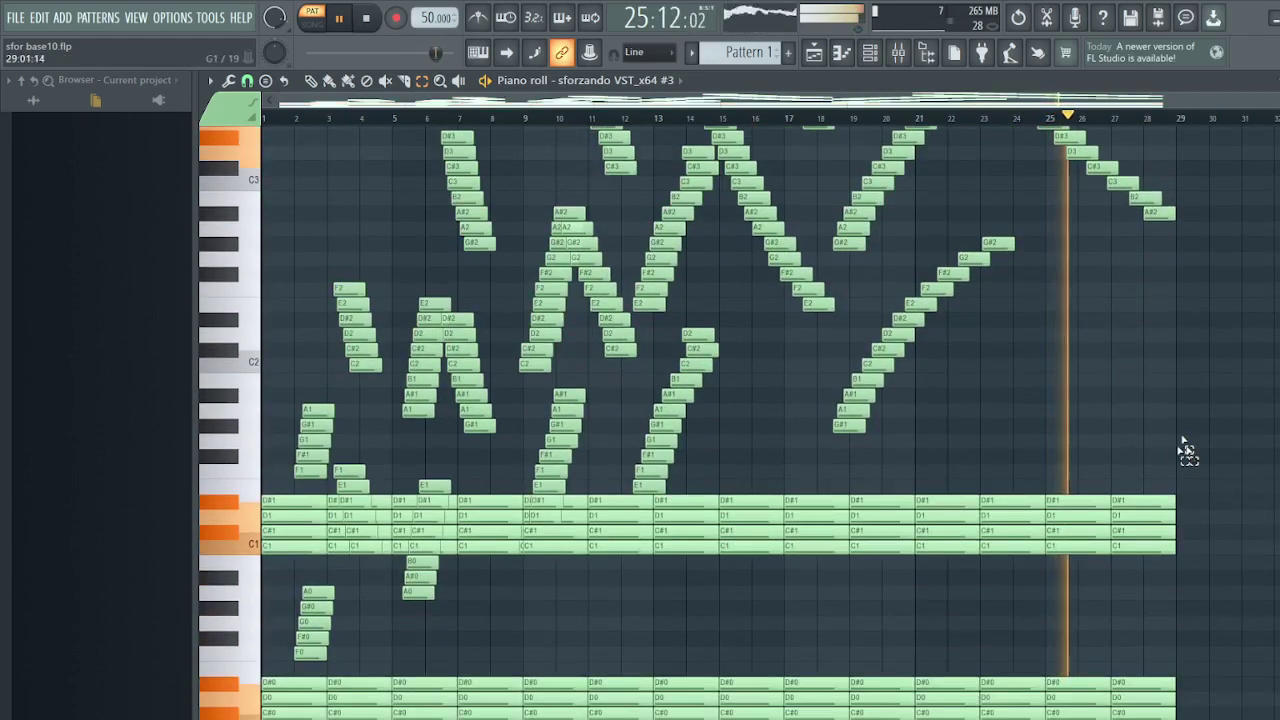
left_click_drag(795, 537, 684, 575)
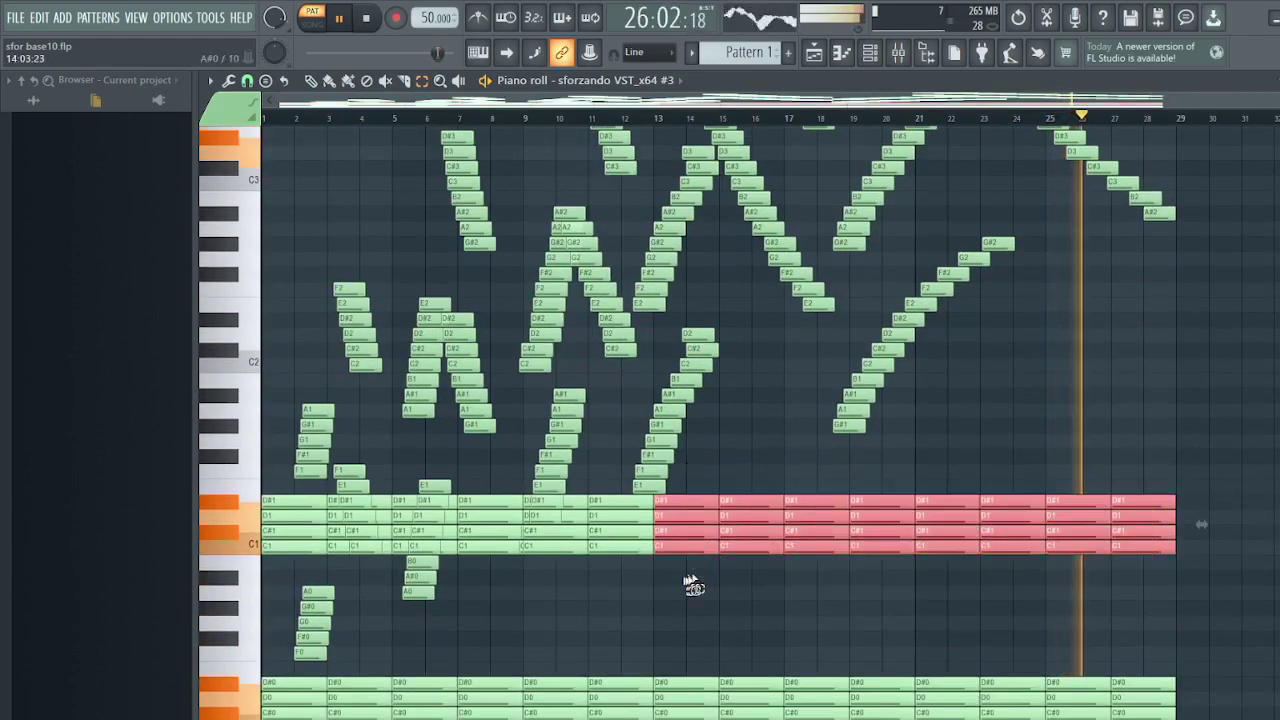
left_click(684, 575)
left_click_drag(1159, 491, 270, 563)
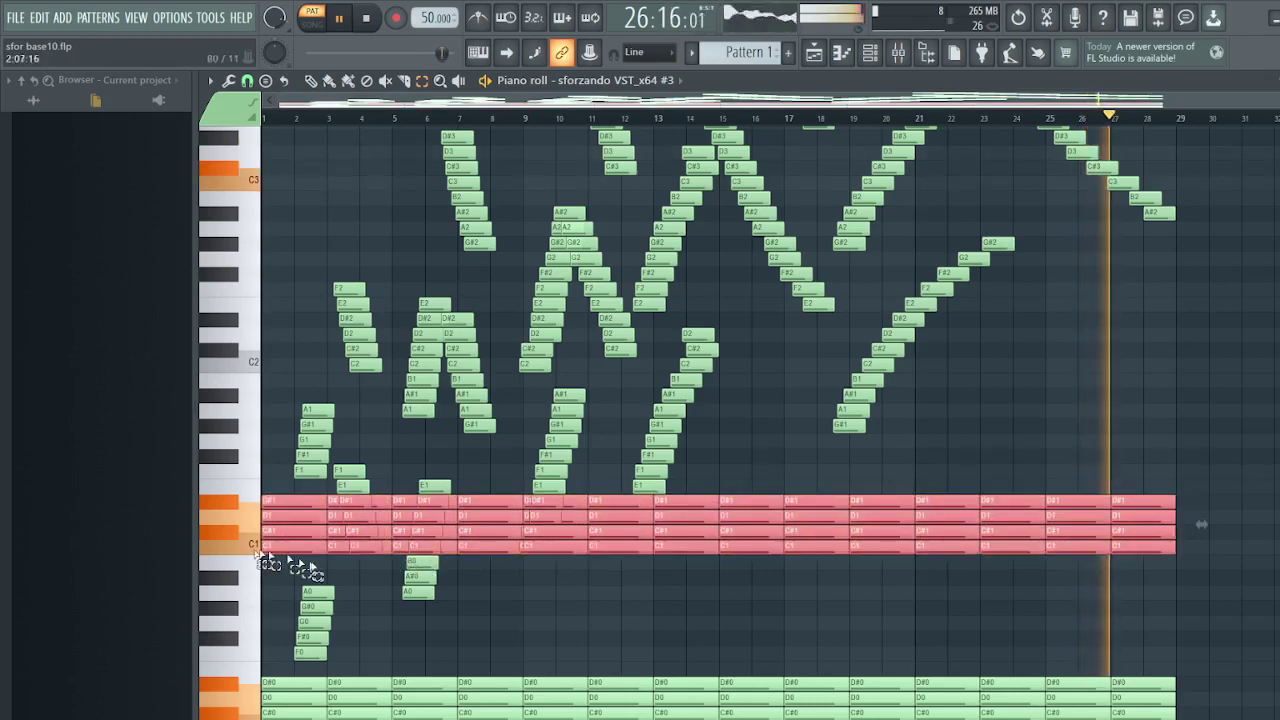
key("Delete")
Examine the doubled rising and falling runs above the remaining low cluster in Pattern 1
scroll(551, 591, "up", 1)
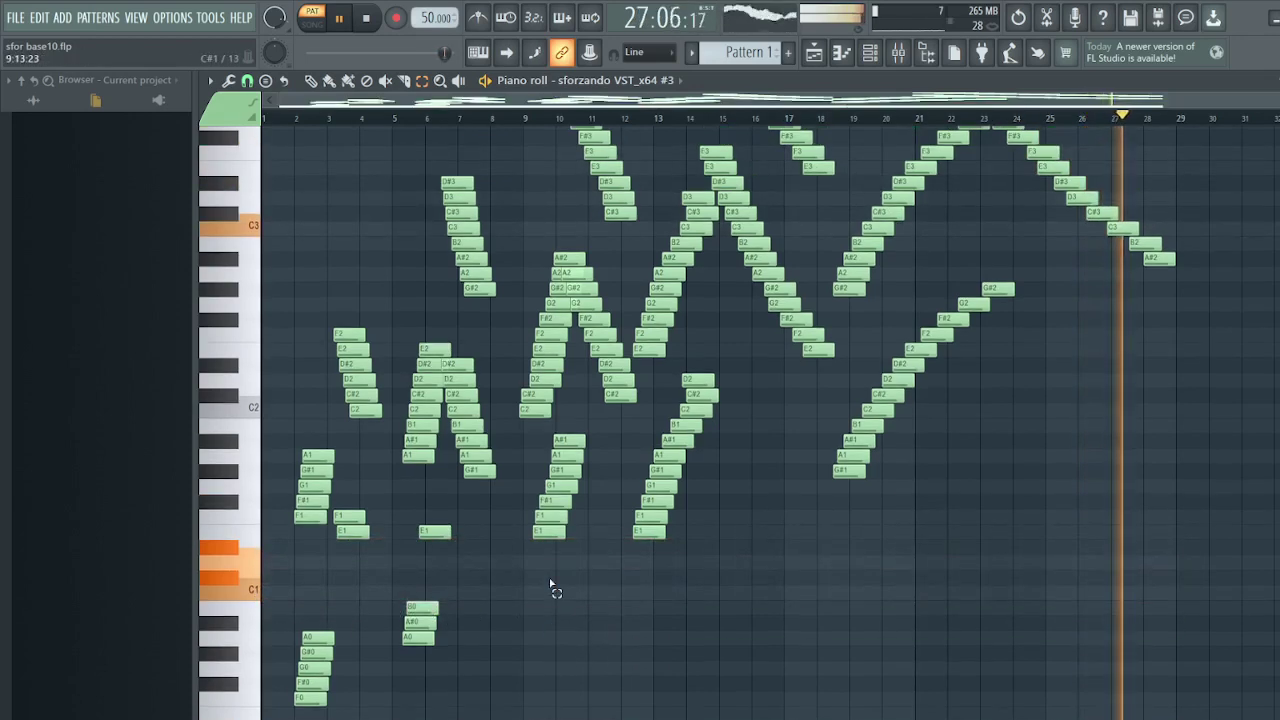
scroll(543, 586, "down", 1)
scroll(794, 700, "up", 7)
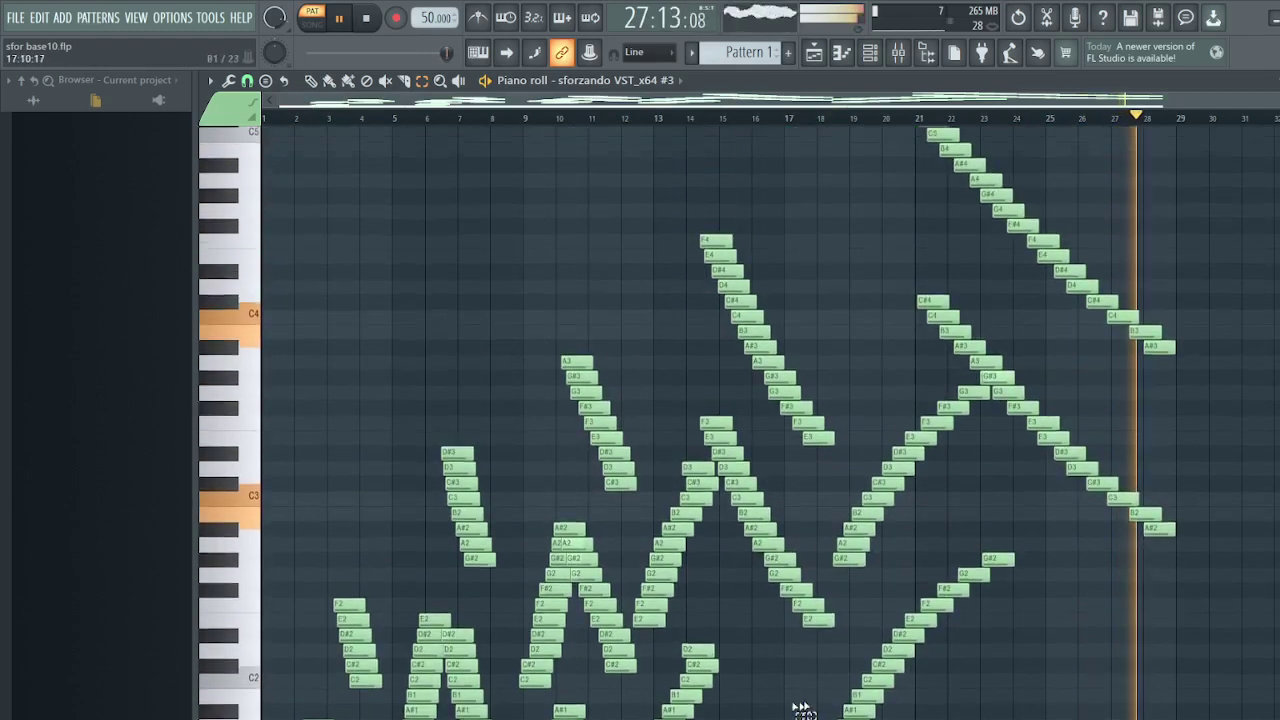
scroll(809, 700, "up", 4)
scroll(809, 697, "down", 4)
scroll(809, 697, "down", 7)
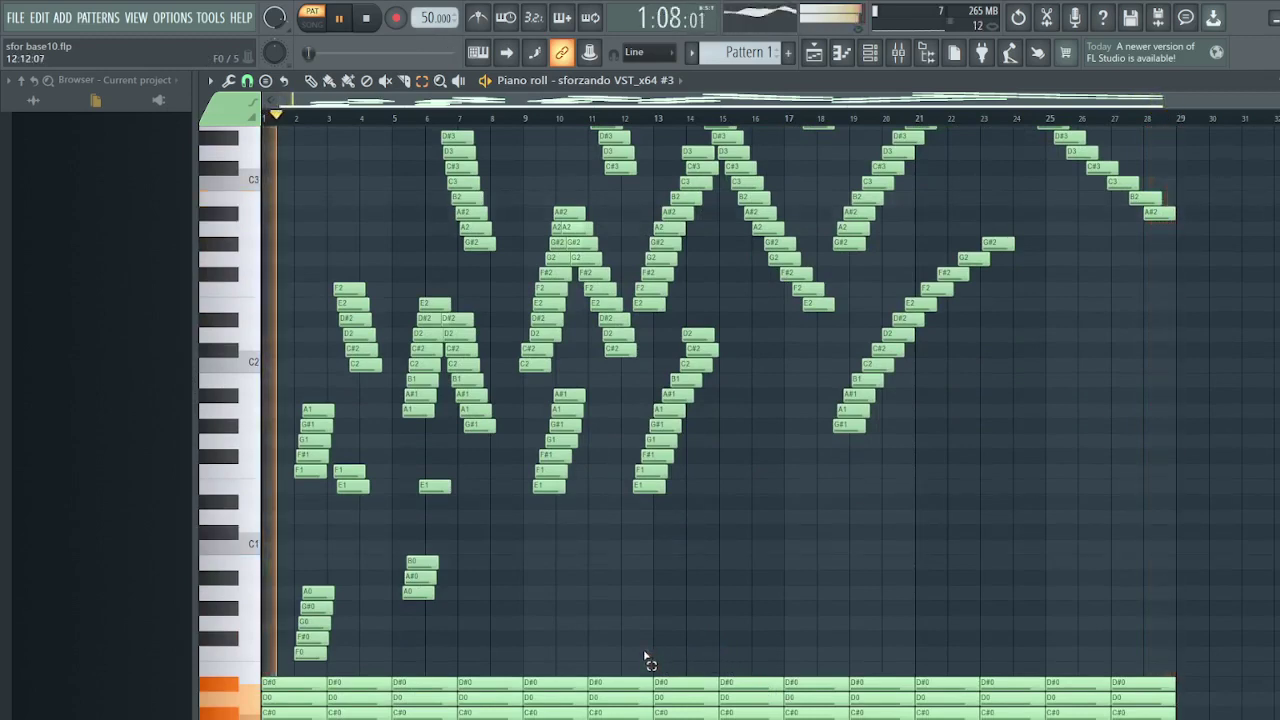
scroll(646, 660, "up", 8)
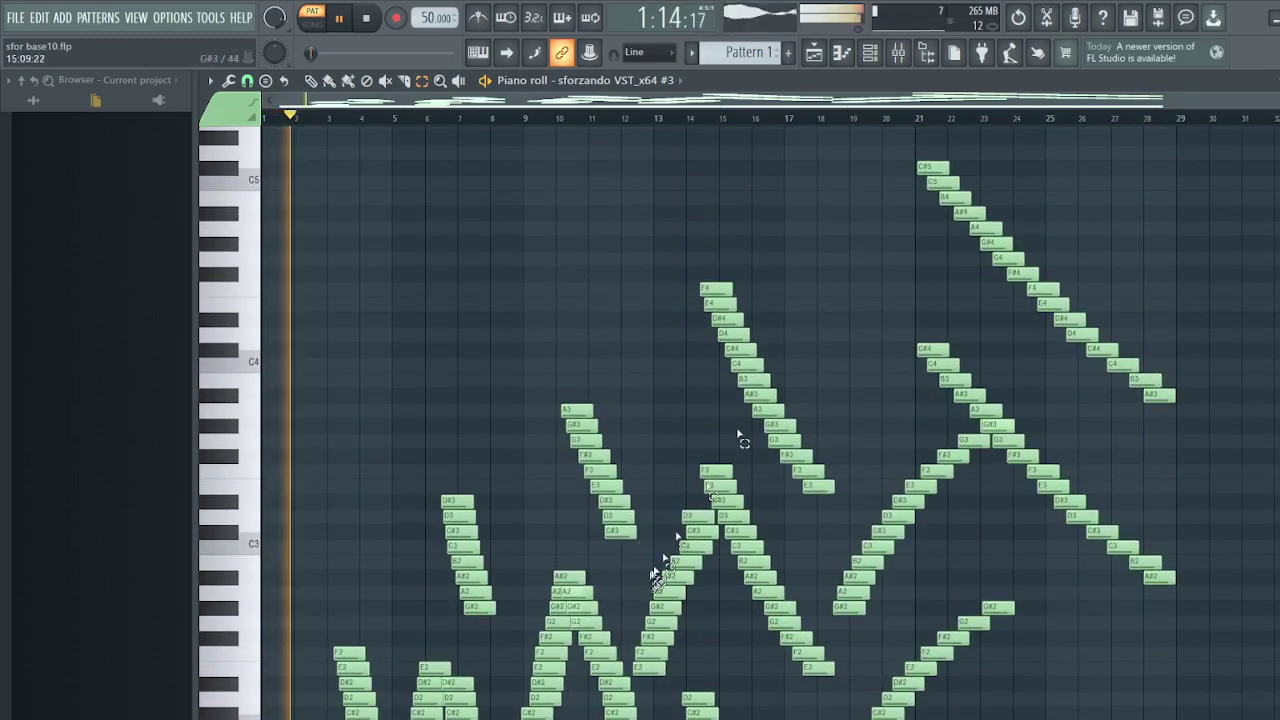
left_click(845, 56)
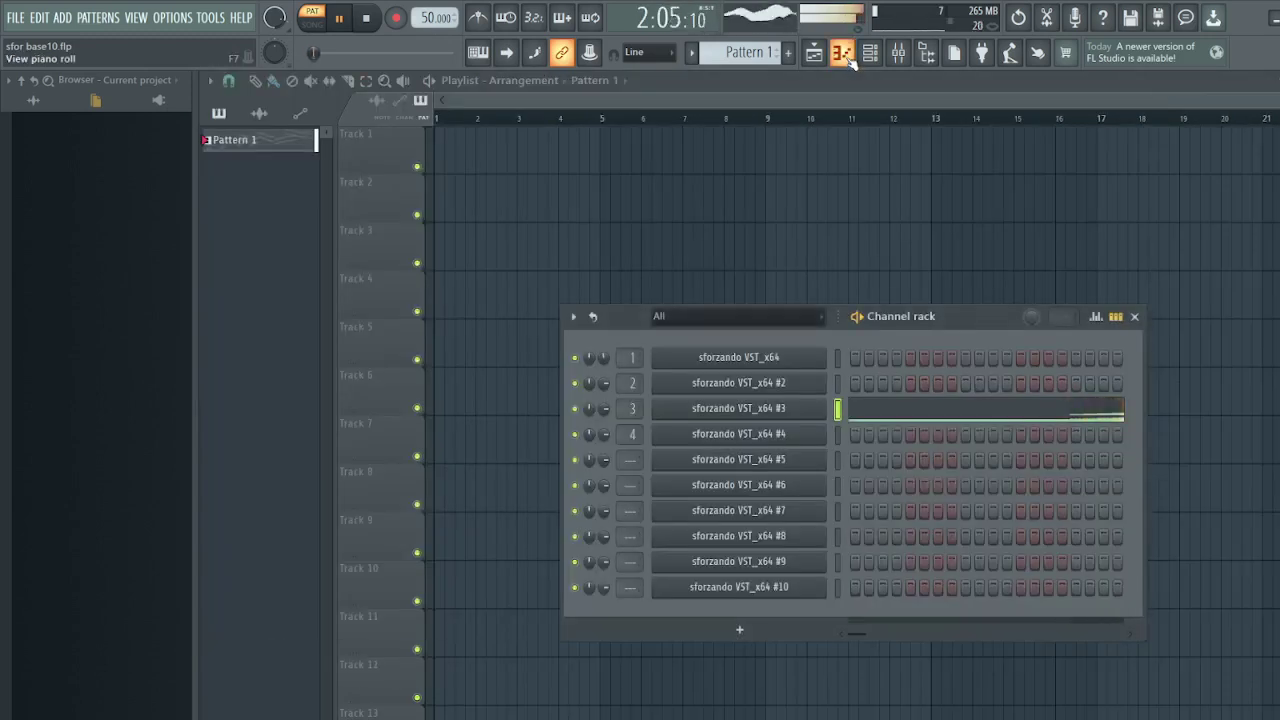
left_click(845, 56)
Select all notes of Pattern 1, including the low cluster, and copy them
scroll(946, 403, "down", 4)
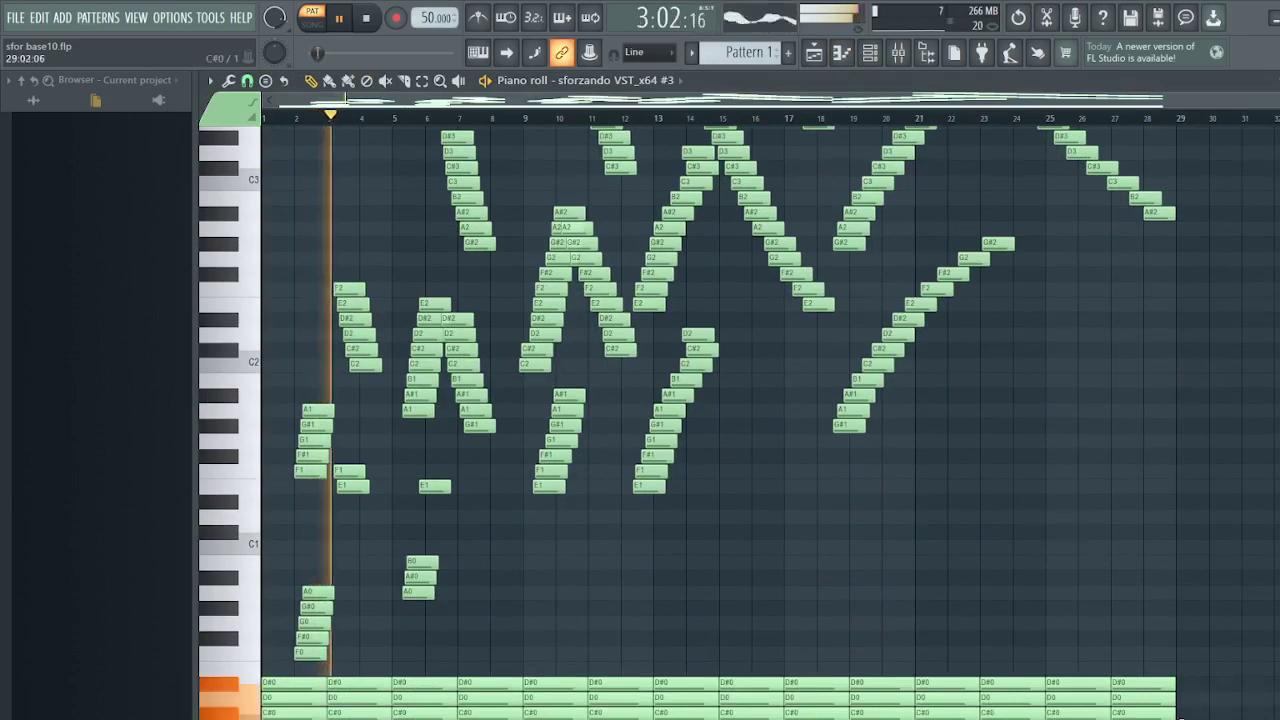
left_click_drag(1172, 694, 195, 130)
scroll(320, 213, "up", 10)
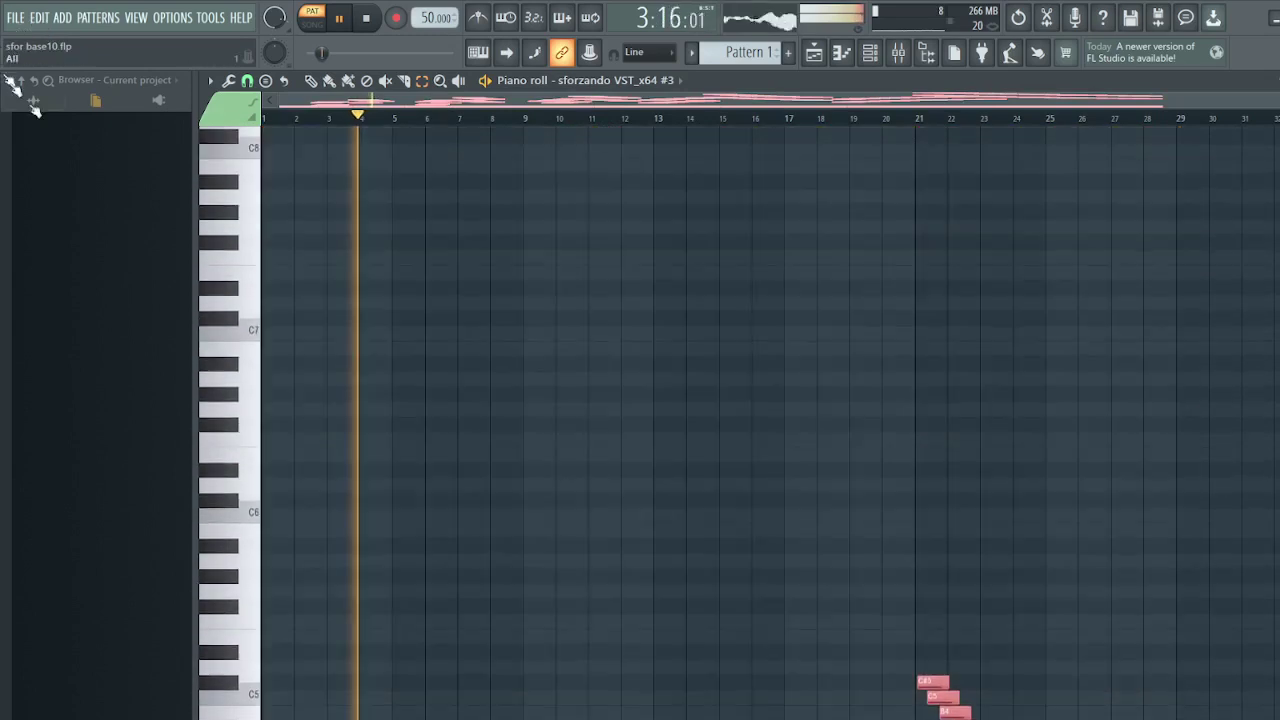
Place Pattern 1 at bar 1 of Track 1 in the playlist and play the arrangement in song mode
left_click(843, 53)
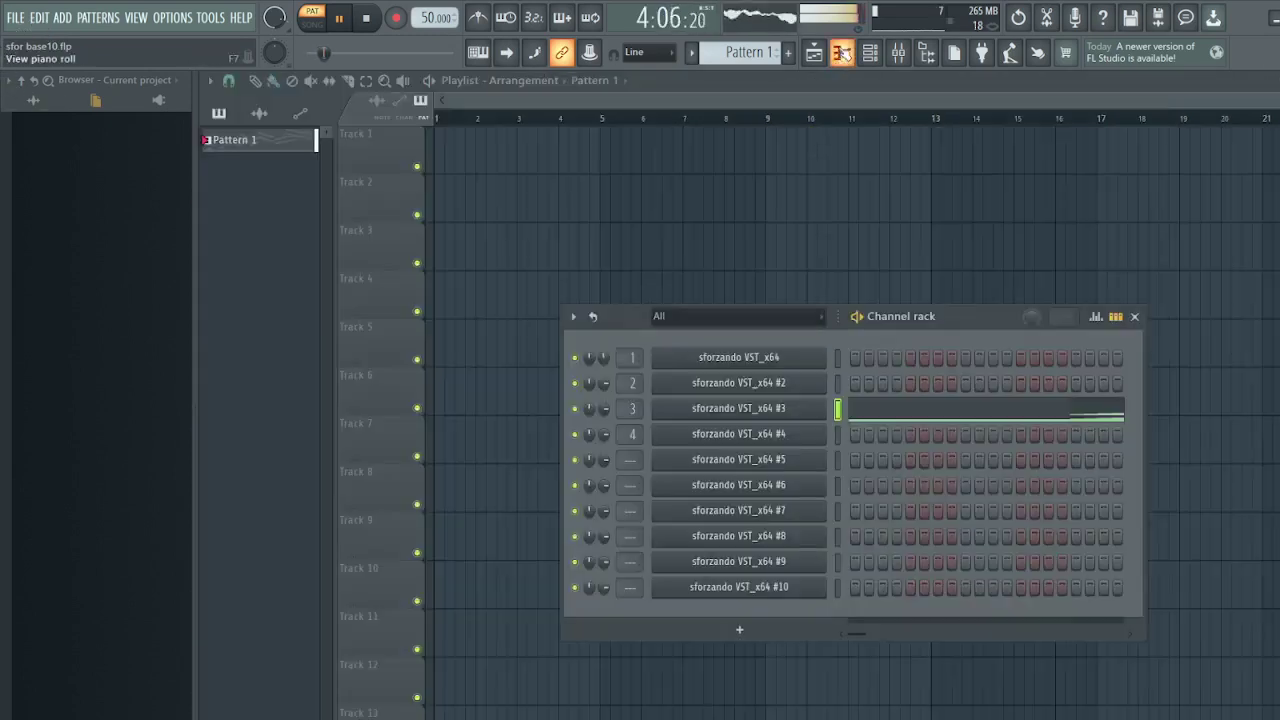
key("F6")
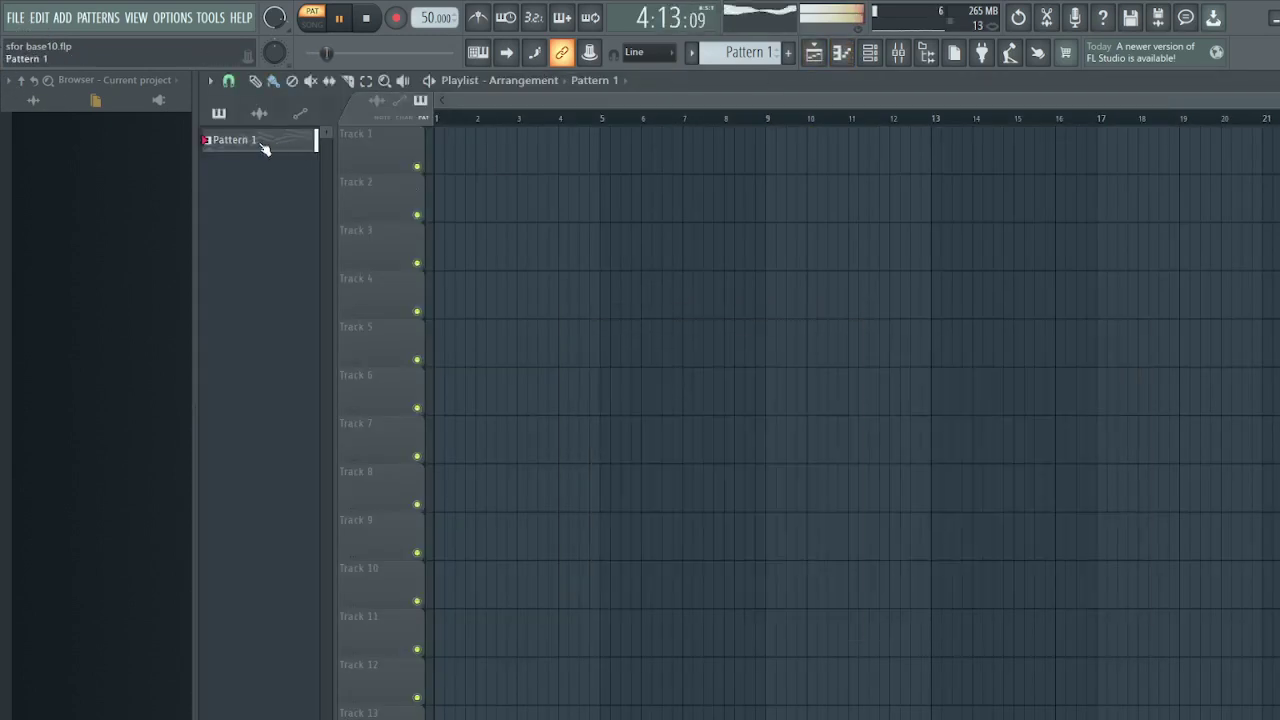
left_click(438, 162)
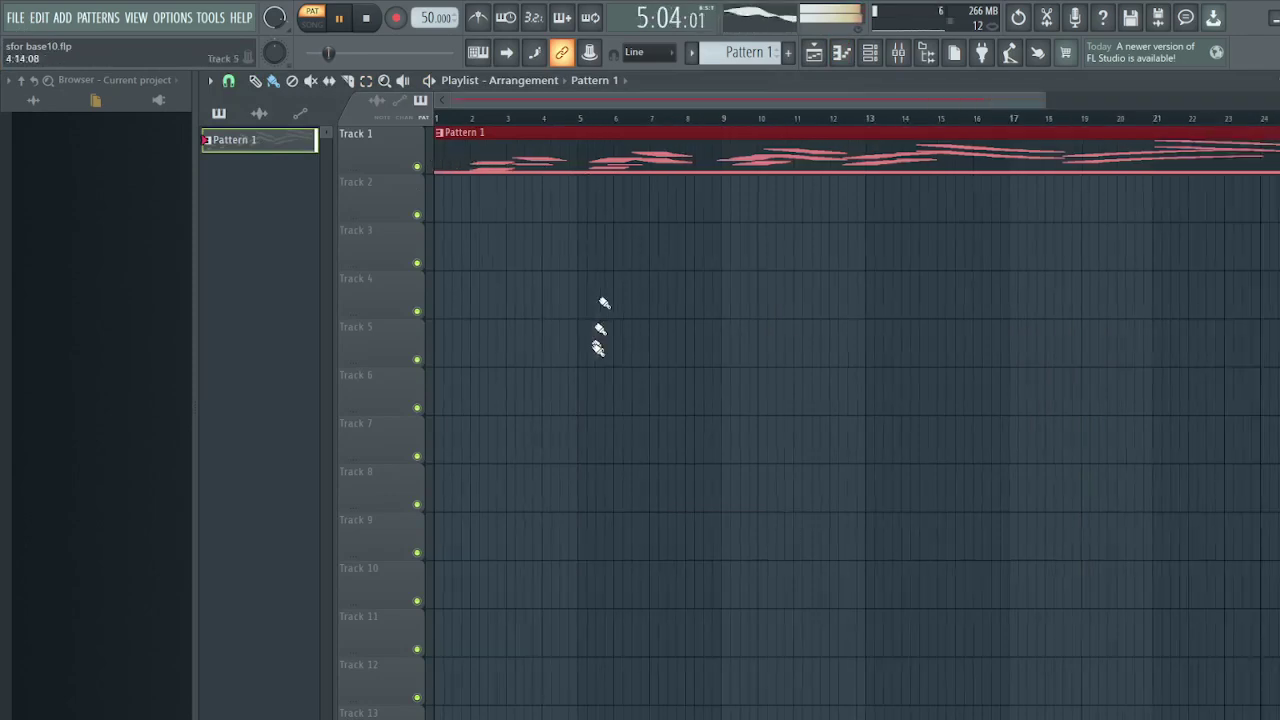
scroll(602, 406, "down", 3)
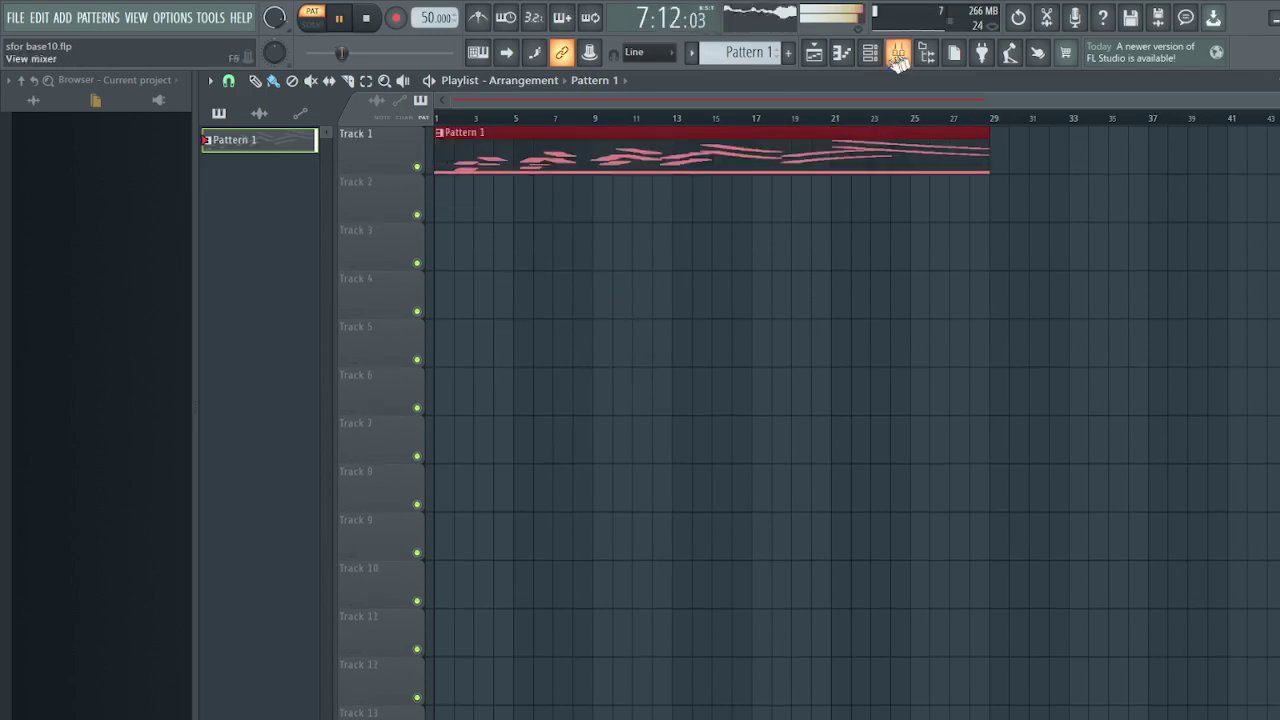
left_click(335, 25)
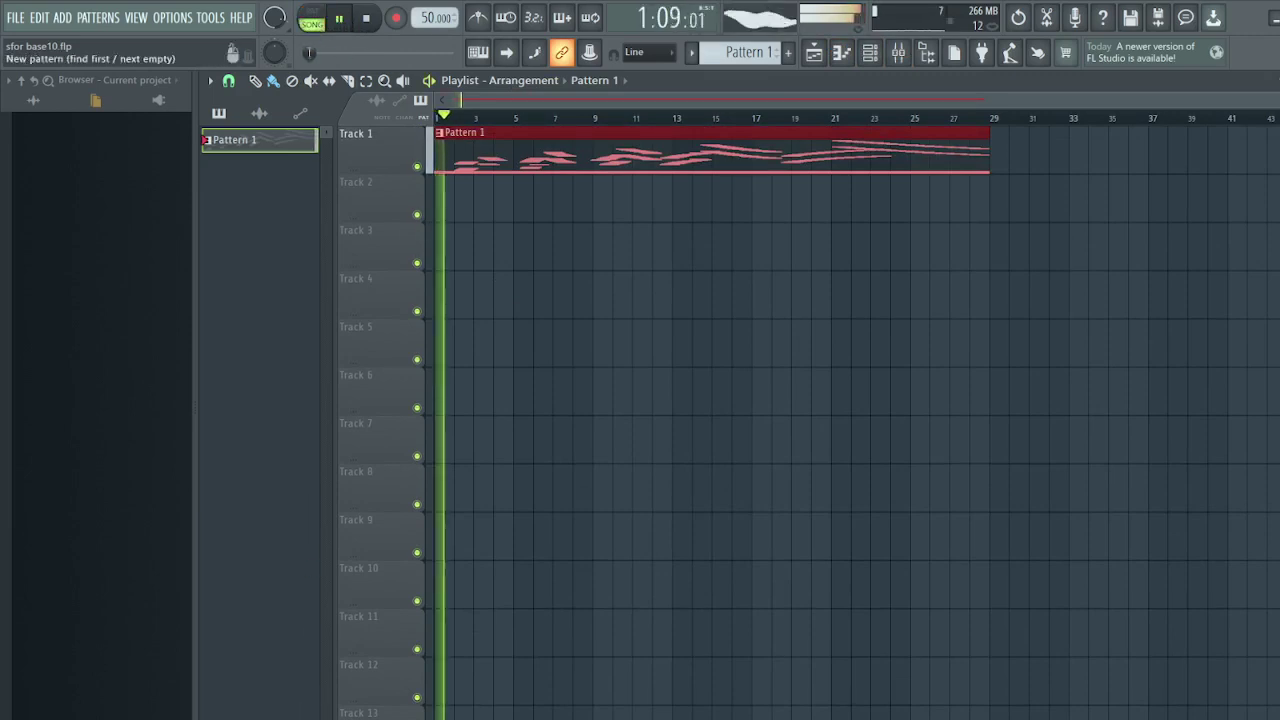
Create Pattern 2 at the start of Track 2 and open its piano roll for the first sforzando VST_x64 channel
left_click(788, 52)
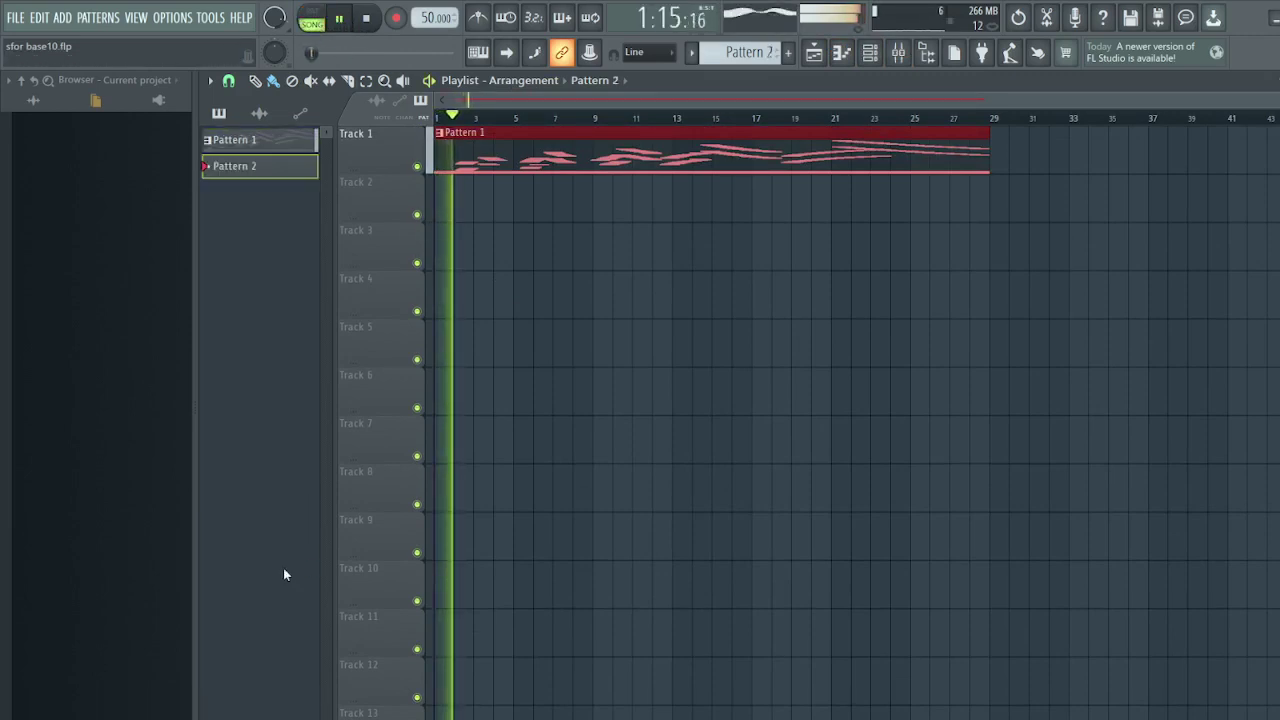
left_click_drag(295, 177, 450, 206)
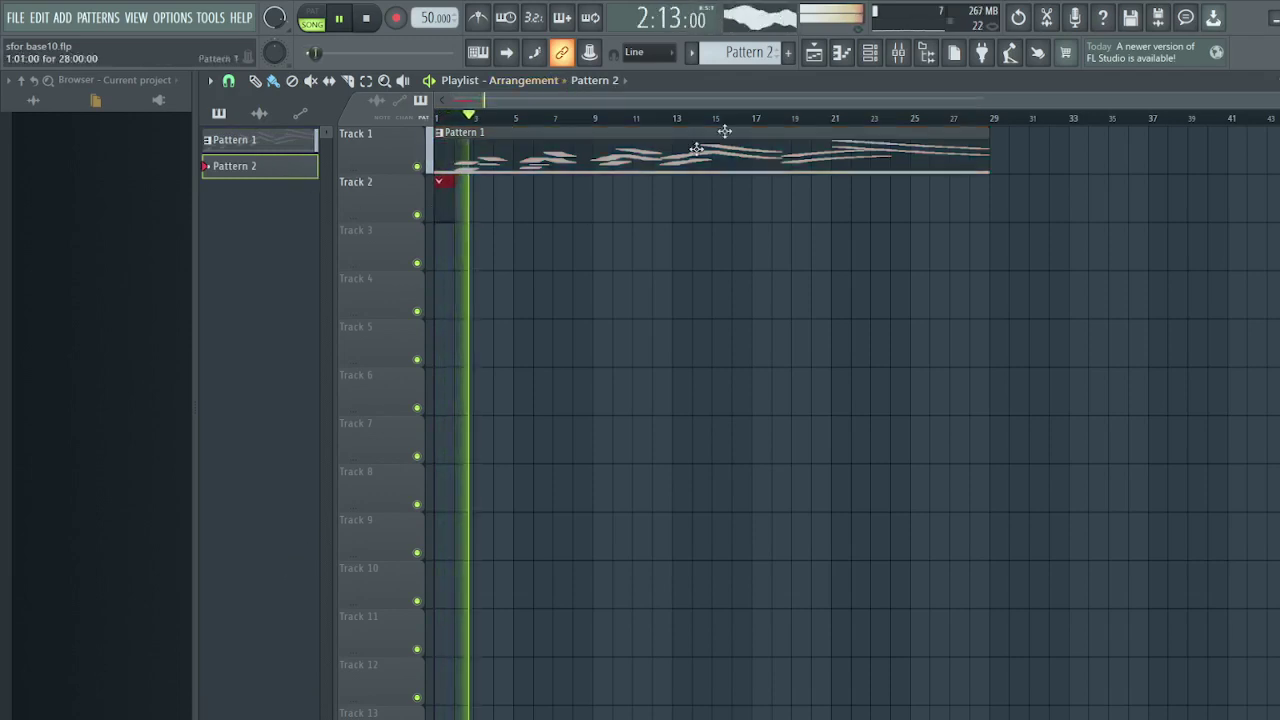
key("F7")
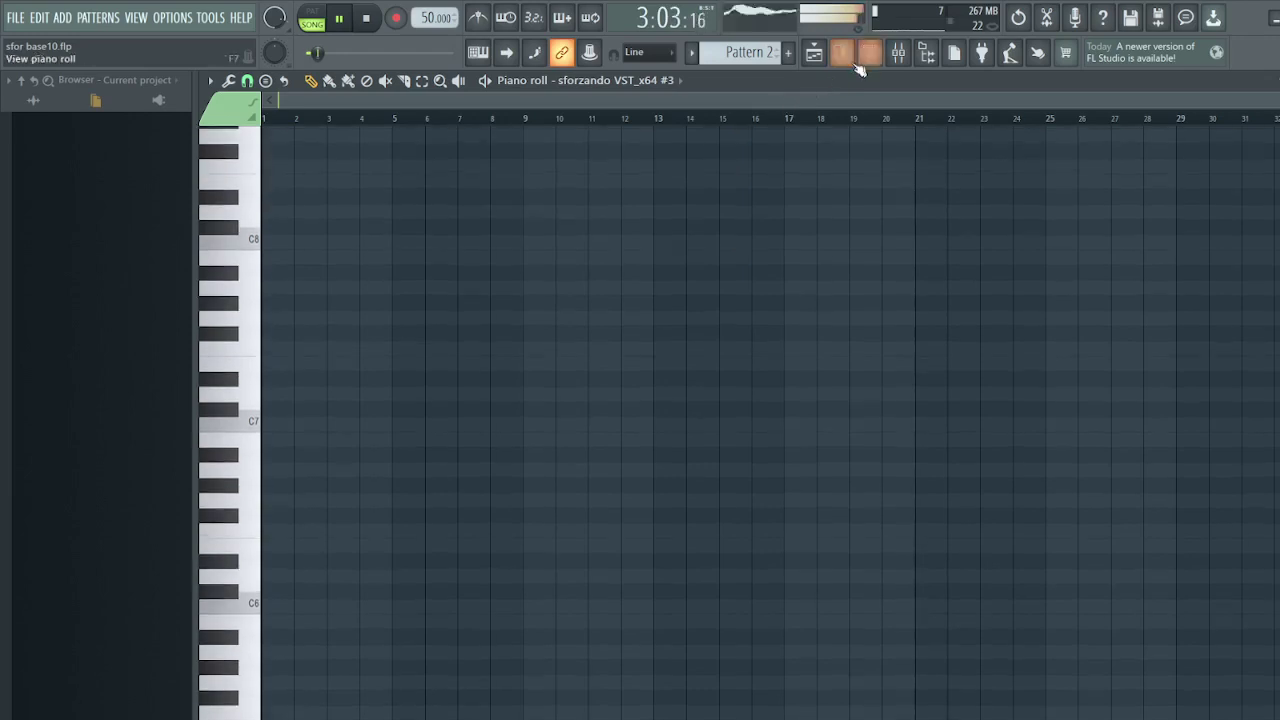
left_click(679, 81)
left_click(667, 111)
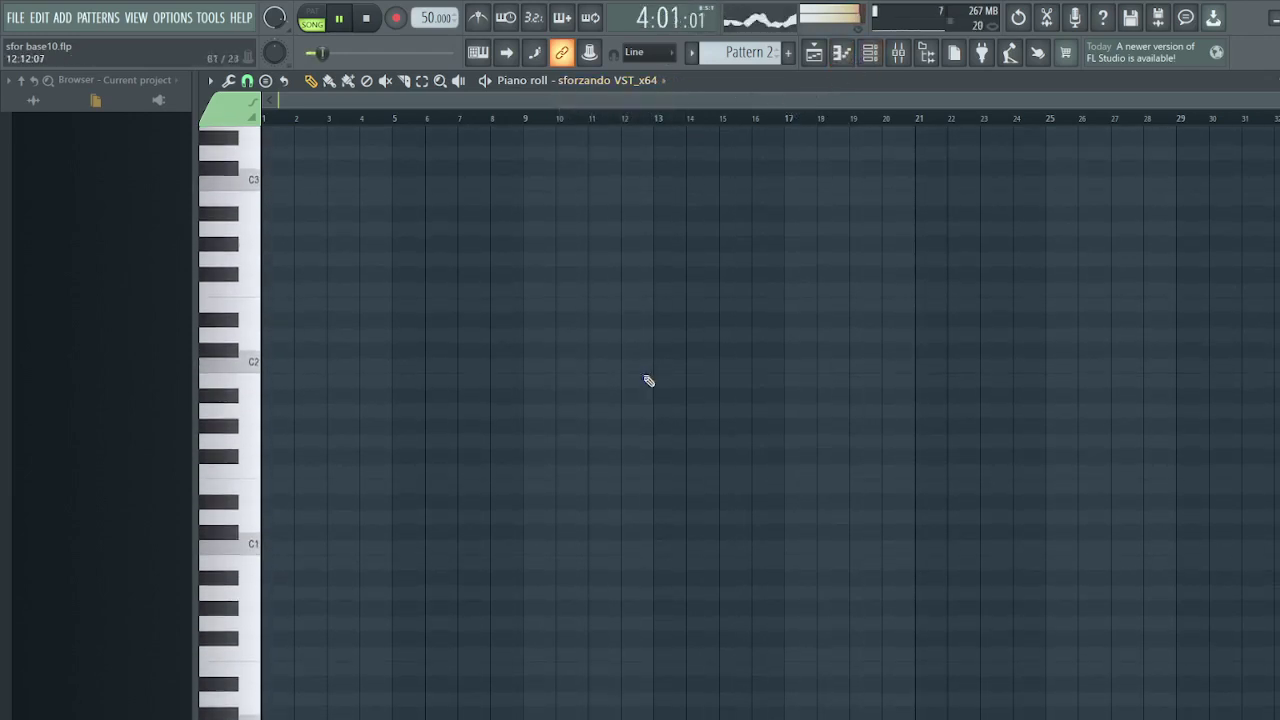
left_click(846, 55)
left_click(843, 54)
Load 058_[SFX]_Wind from bank 128 of Mother_3_sf2 into the first sforzando VST_x64 channel and paste the copied notes into its piano roll
left_click(869, 54)
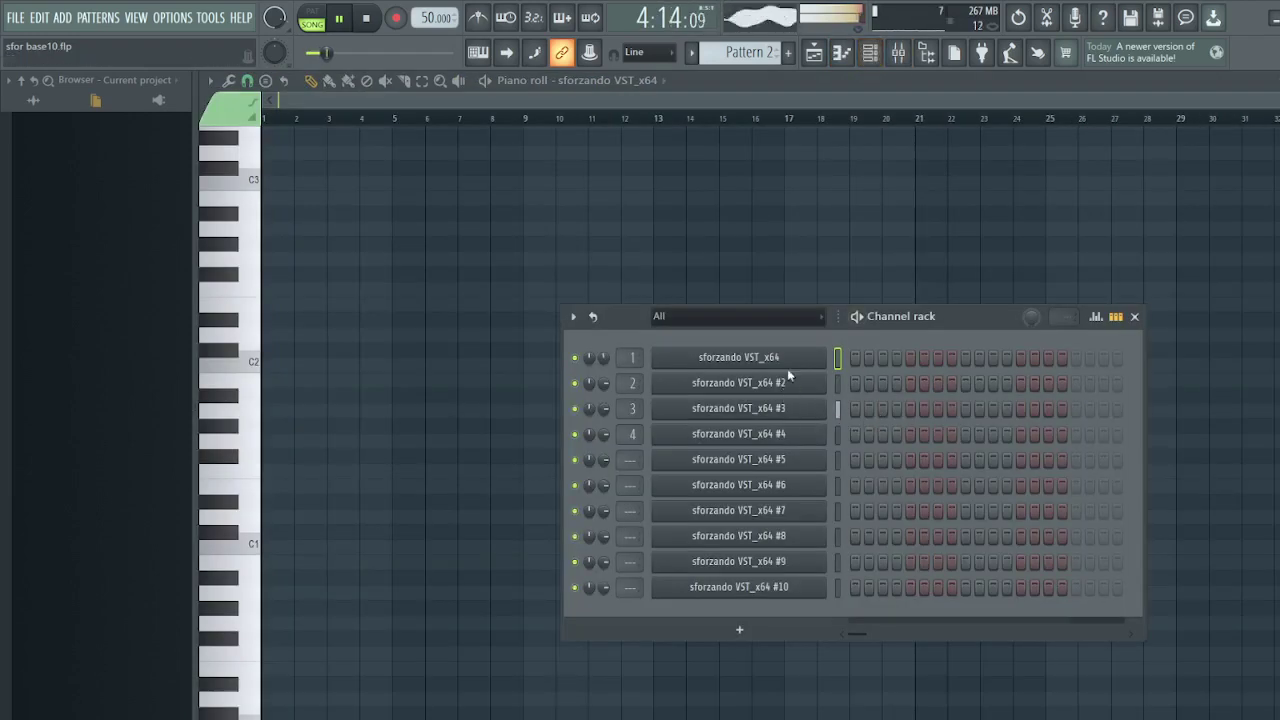
left_click(775, 360)
left_click(448, 258)
mouse_move(509, 318)
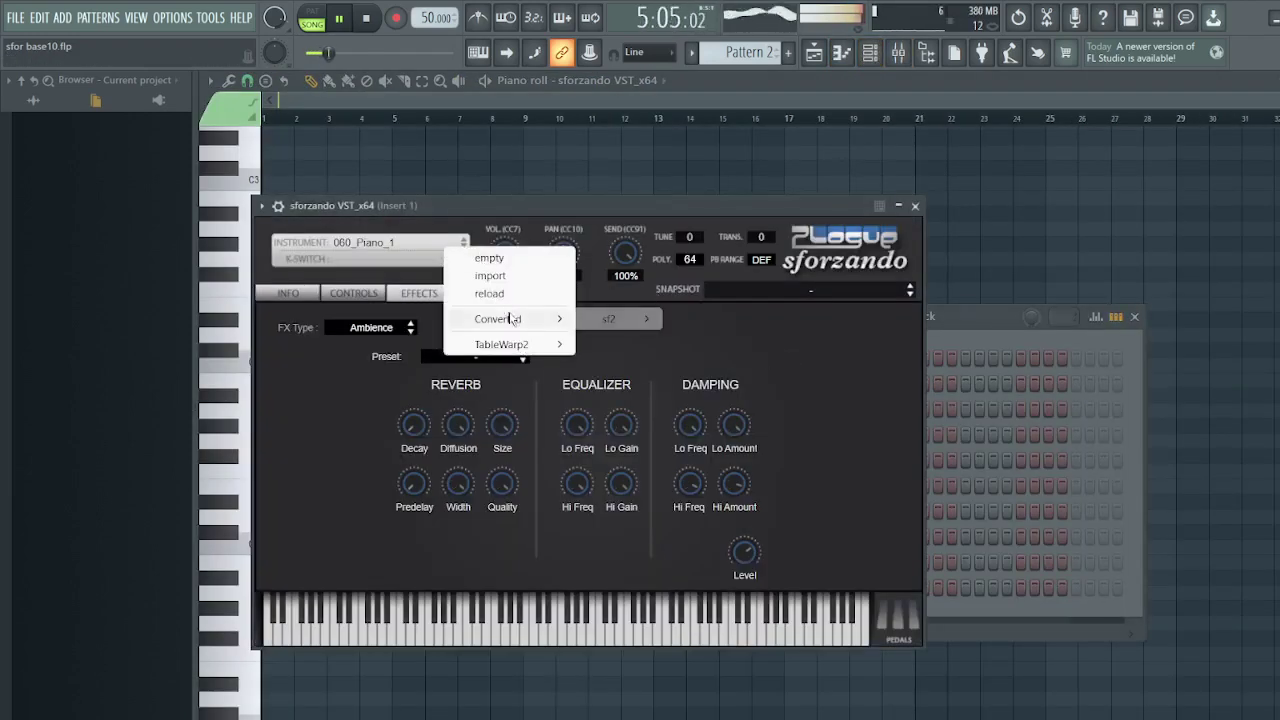
mouse_move(611, 318)
mouse_move(760, 552)
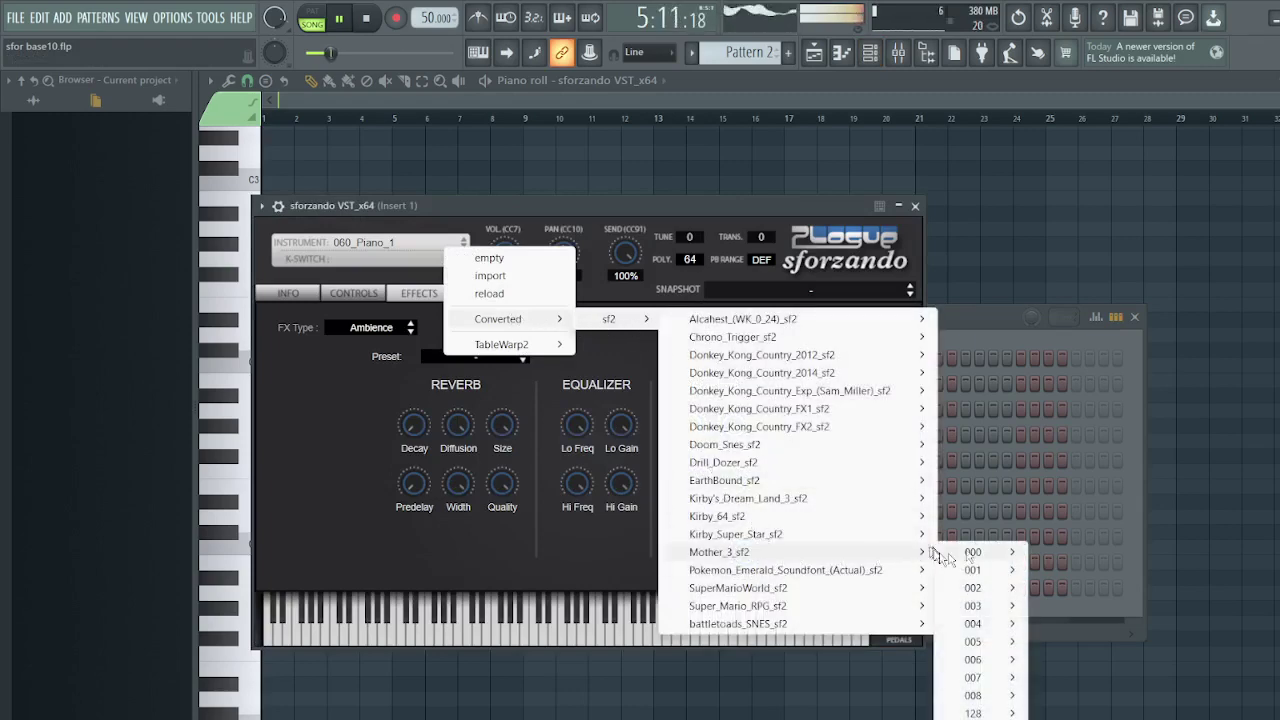
mouse_move(975, 552)
mouse_move(975, 713)
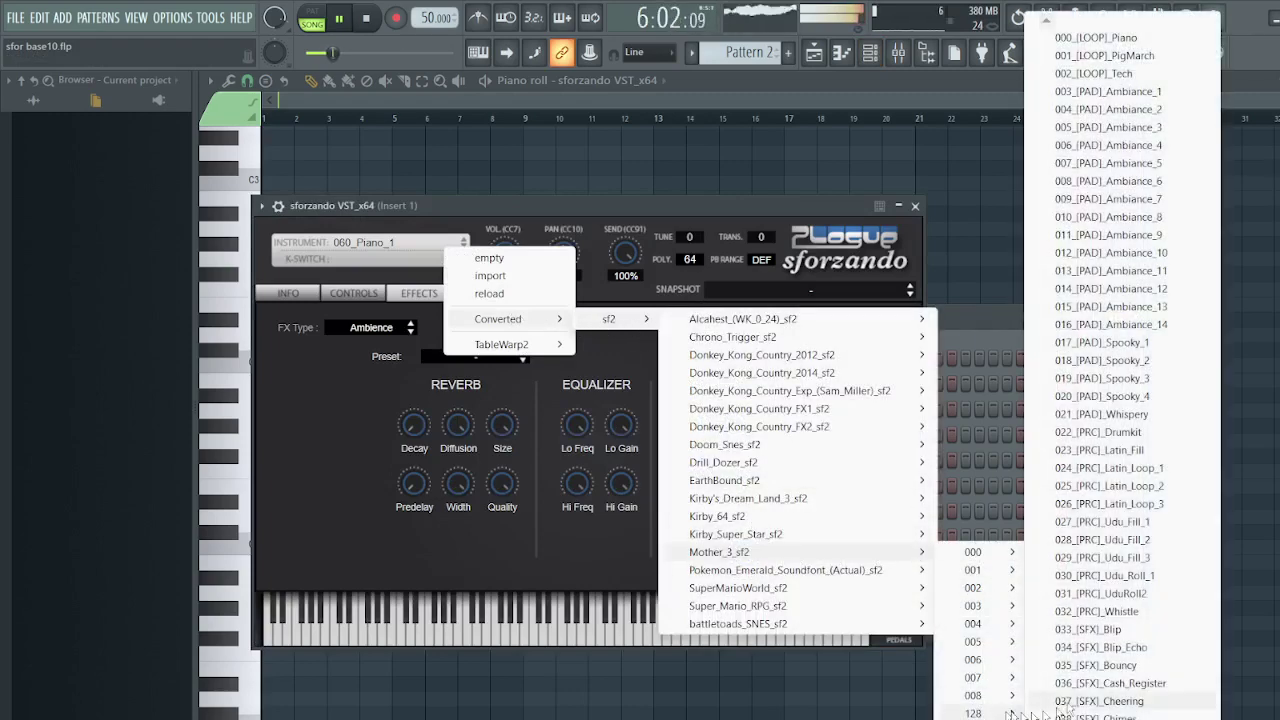
scroll(1122, 370, "down", 14)
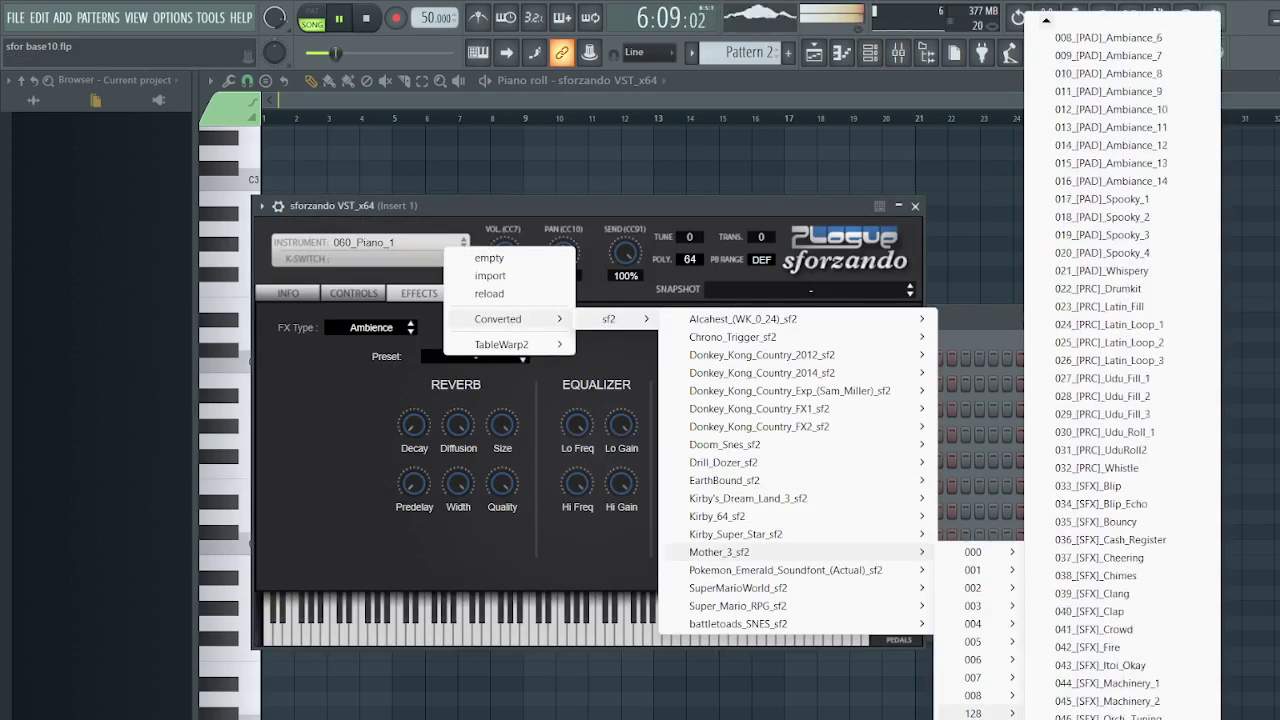
scroll(1110, 380, "down", 6)
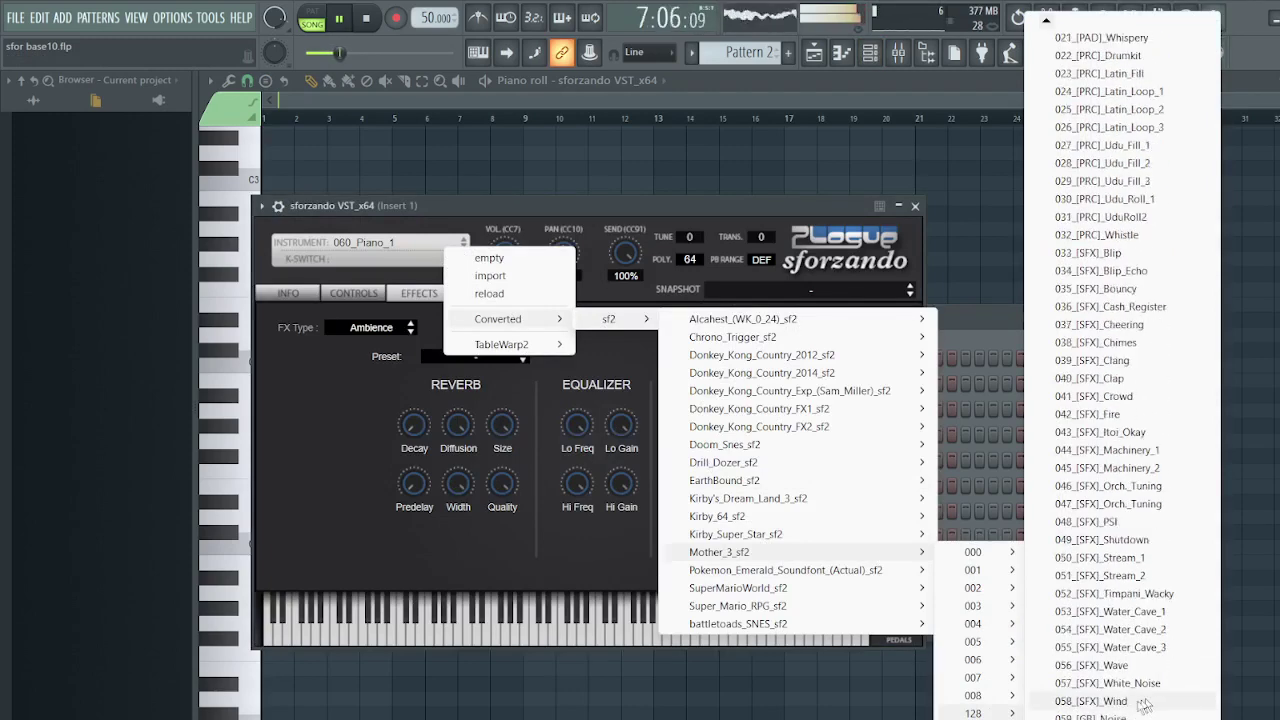
left_click(1143, 702)
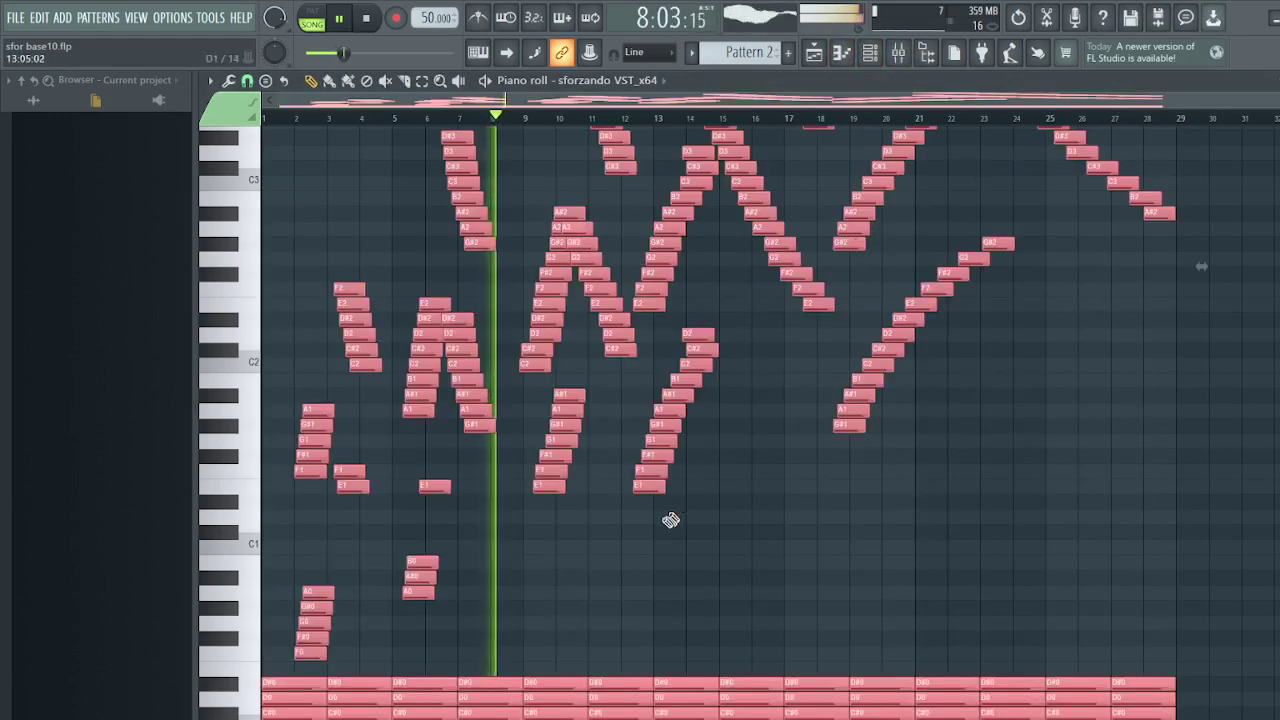
Examine the pasted runs in Pattern 2 across their full pitch range while the song plays
scroll(669, 530, "up", 3)
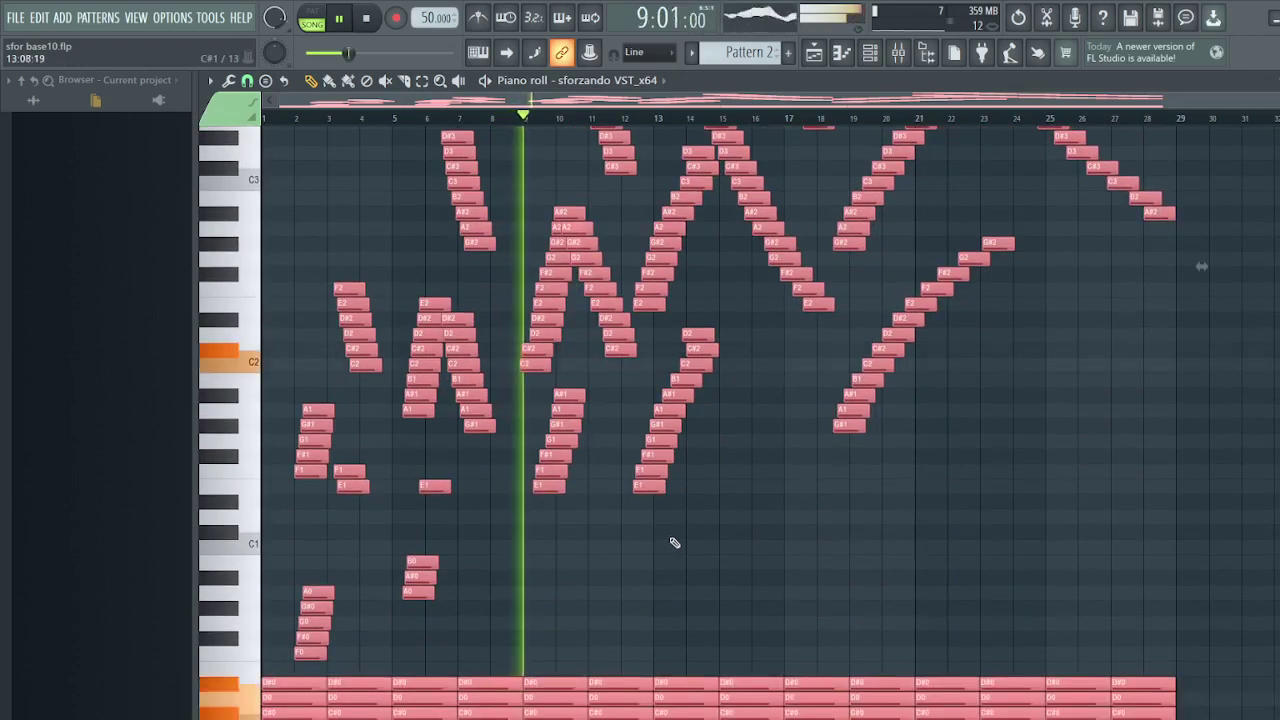
scroll(726, 446, "up", 5)
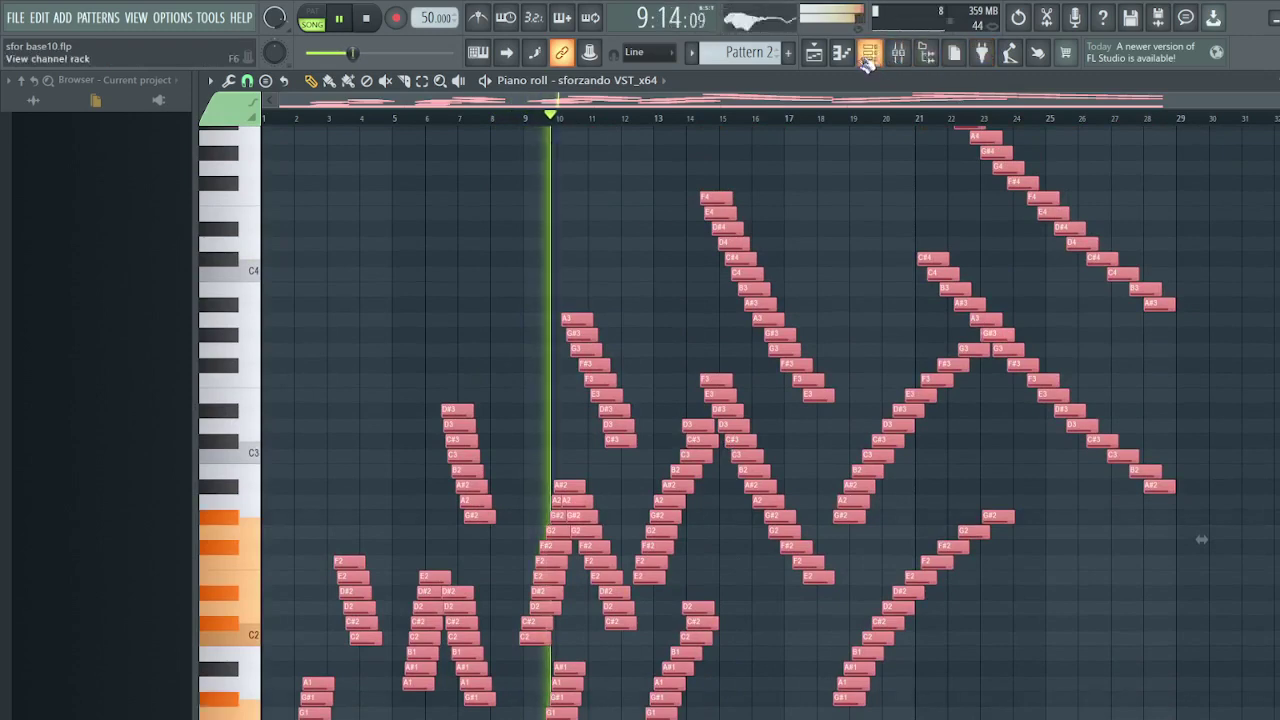
left_click(870, 54)
left_click(870, 54)
scroll(830, 475, "down", 5)
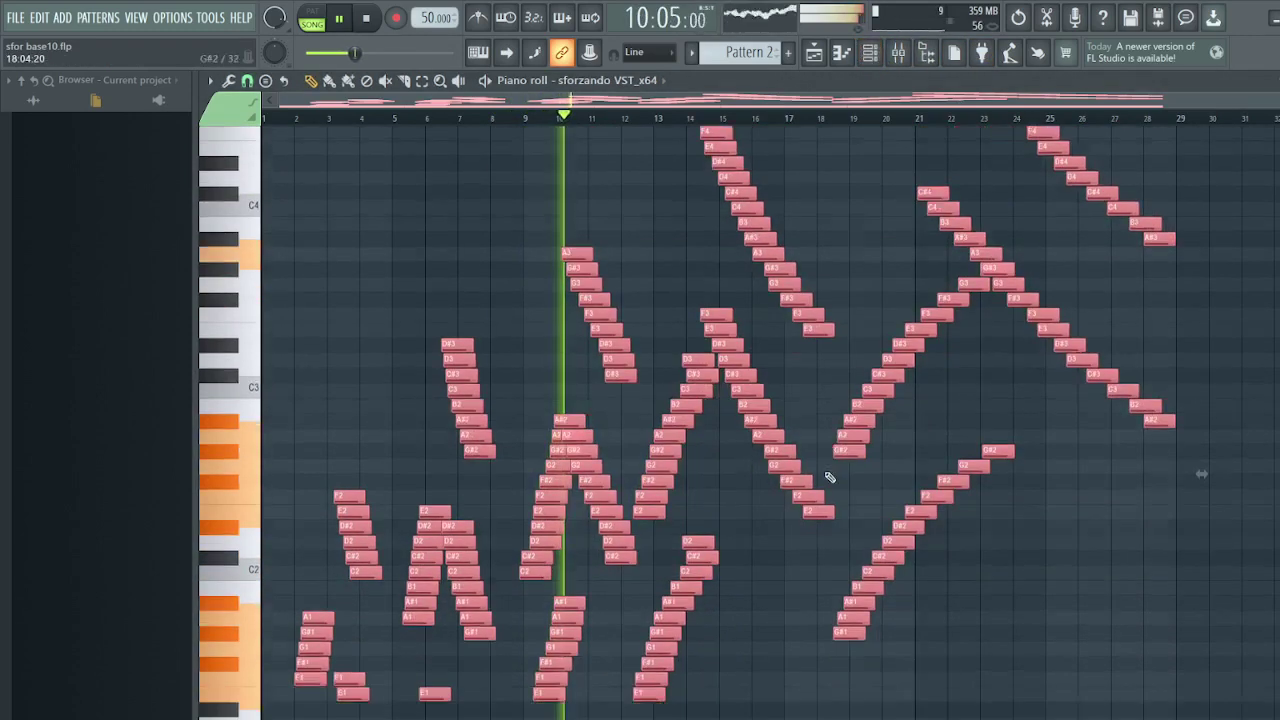
scroll(830, 475, "up", 5)
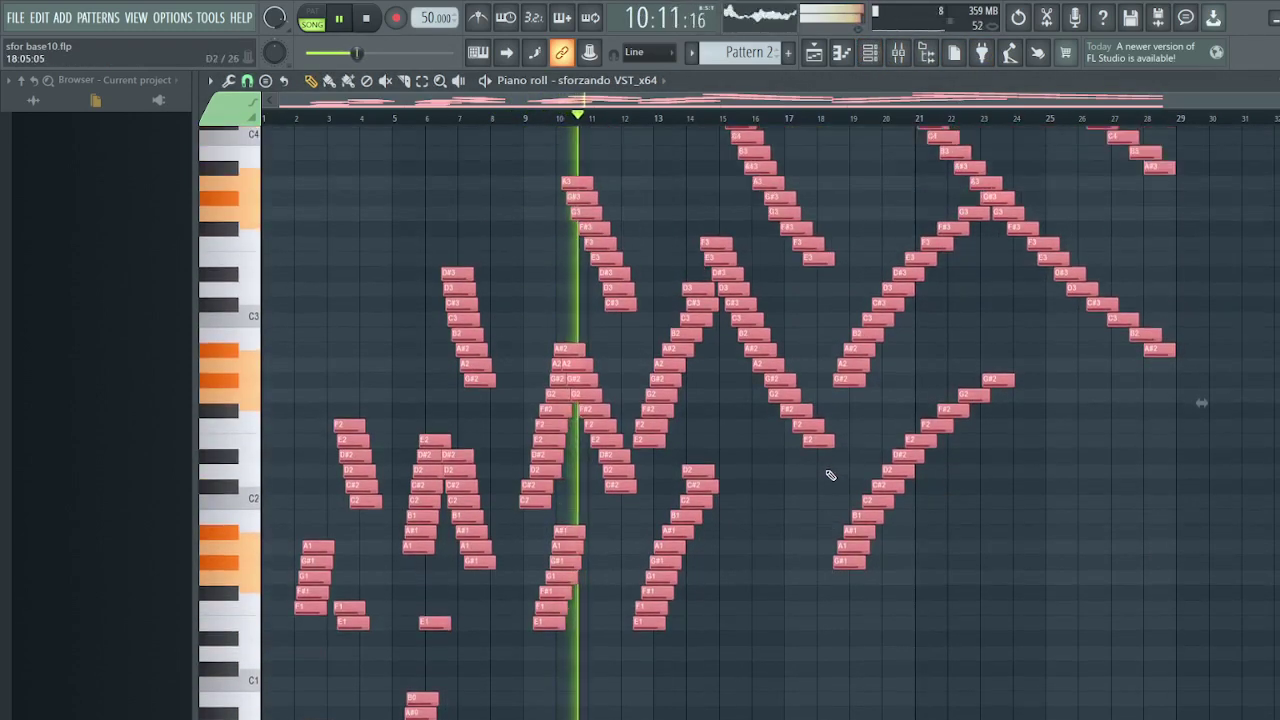
scroll(831, 486, "down", 4)
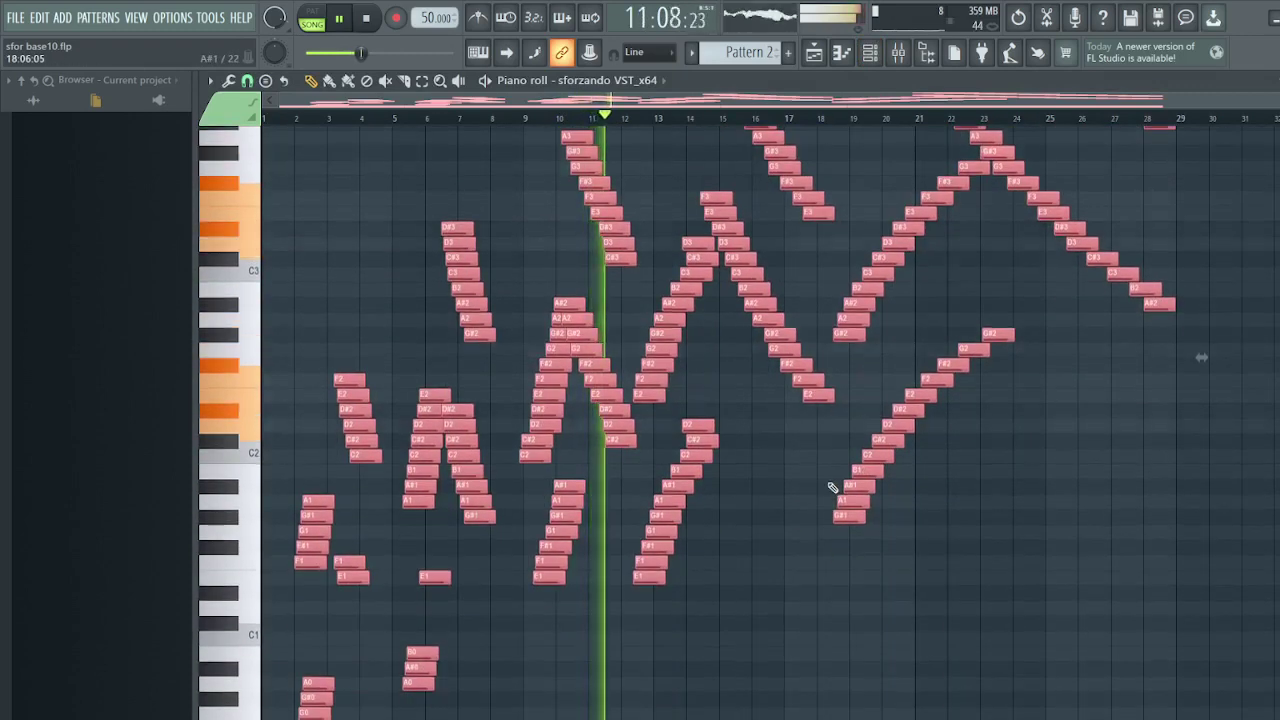
scroll(831, 487, "down", 1)
scroll(831, 487, "up", 2)
scroll(831, 487, "up", 8)
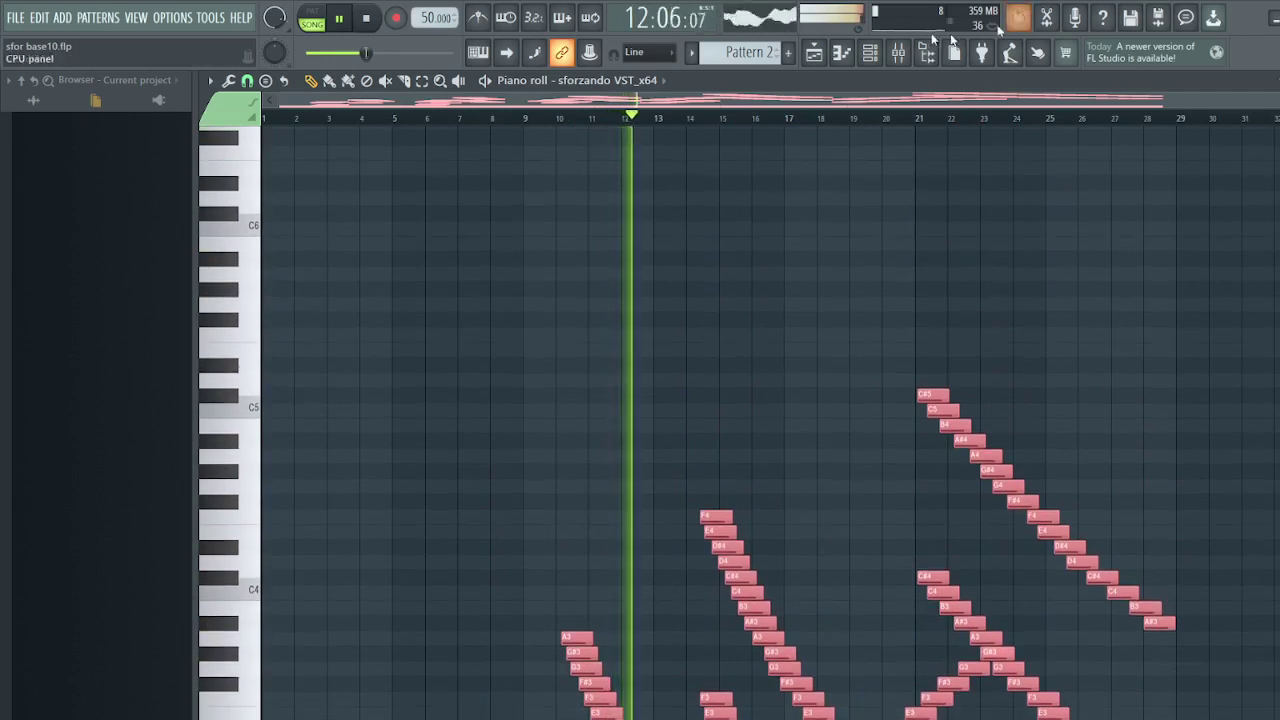
Return to the playlist and minimise the sforzando VST_x64 plugin window
left_click(843, 53)
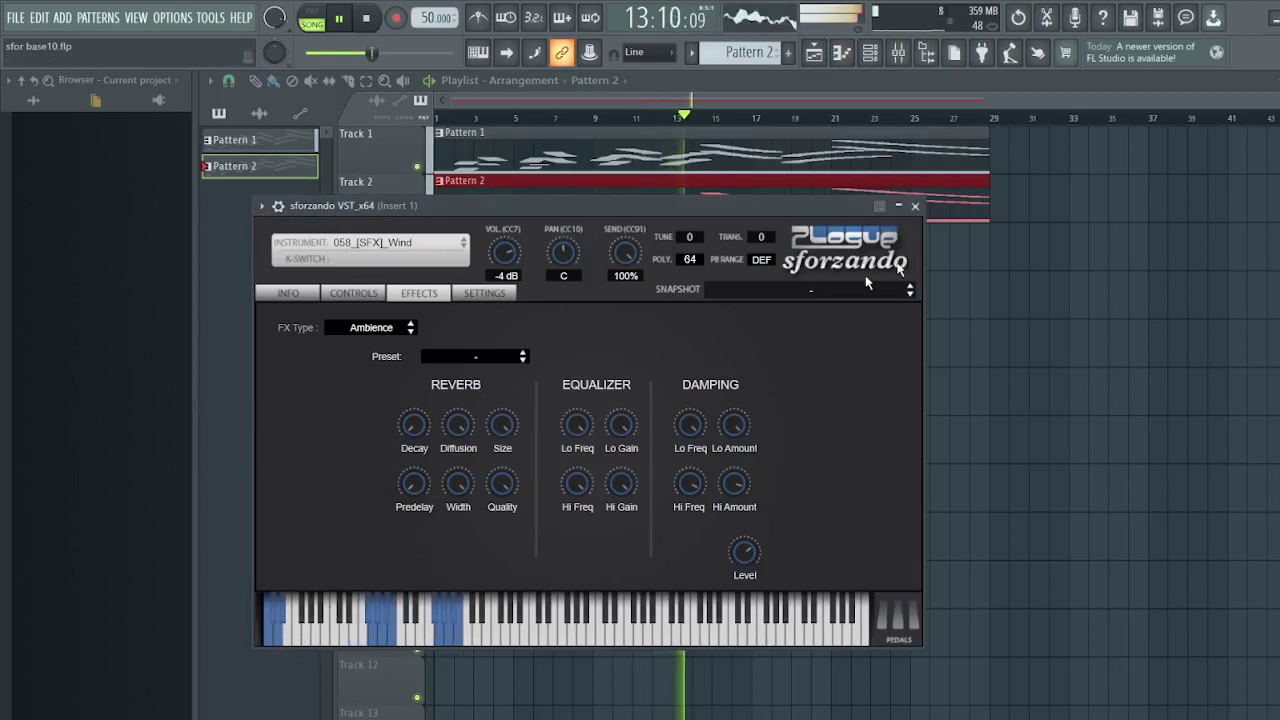
left_click(898, 207)
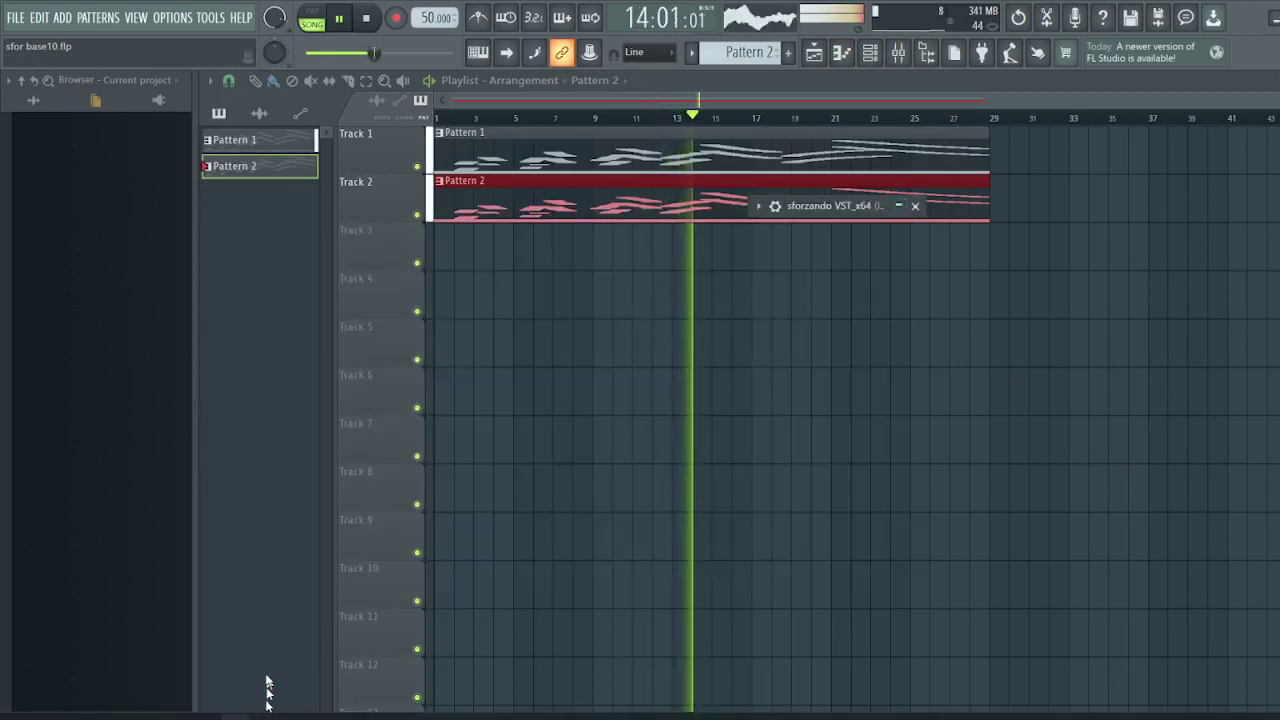
Create Pattern 3 at the start of Track 3 and open its piano roll for the sforzando VST_x64 #2 channel
key("F4")
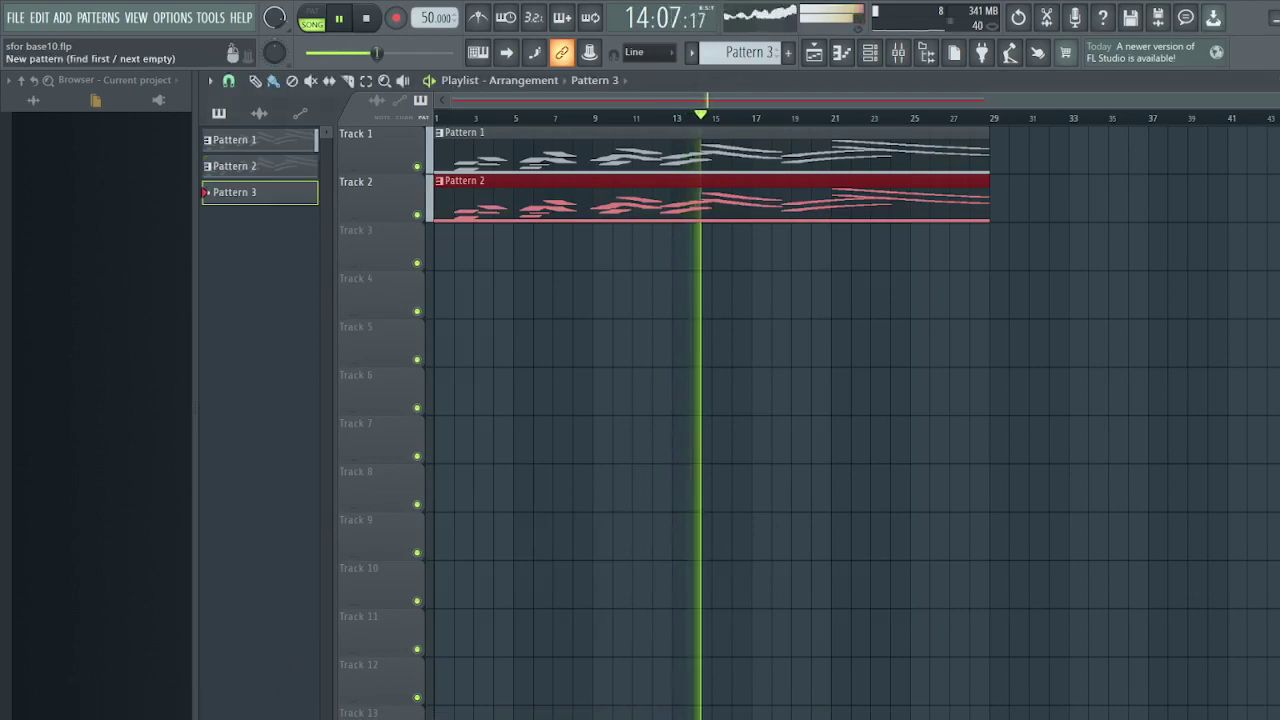
left_click(436, 246)
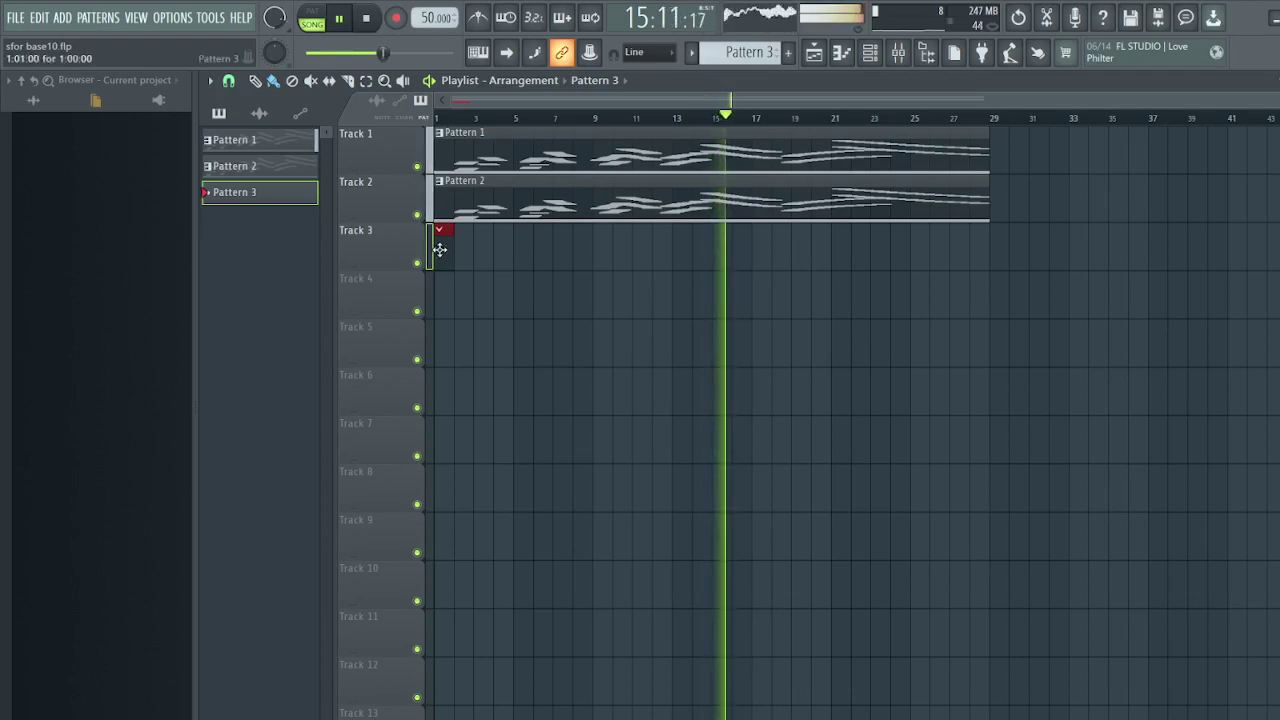
left_click(842, 53)
left_click(585, 81)
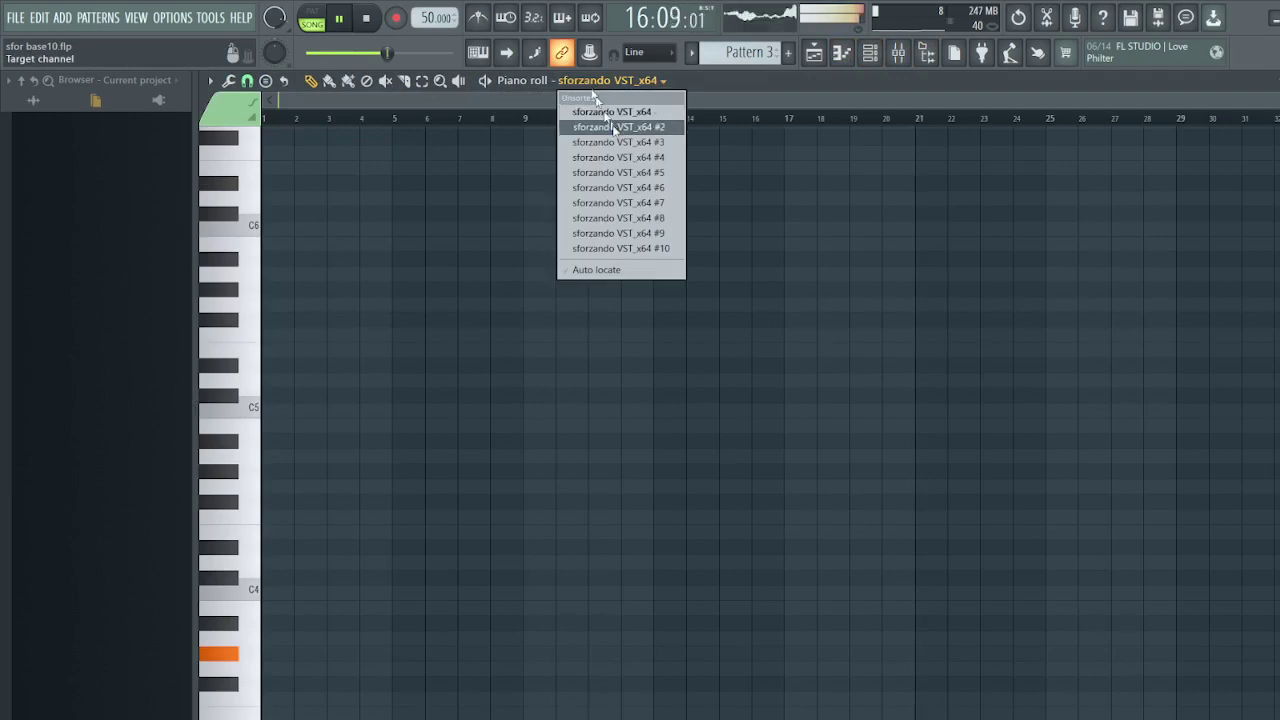
left_click(612, 142)
left_click(633, 82)
left_click(640, 127)
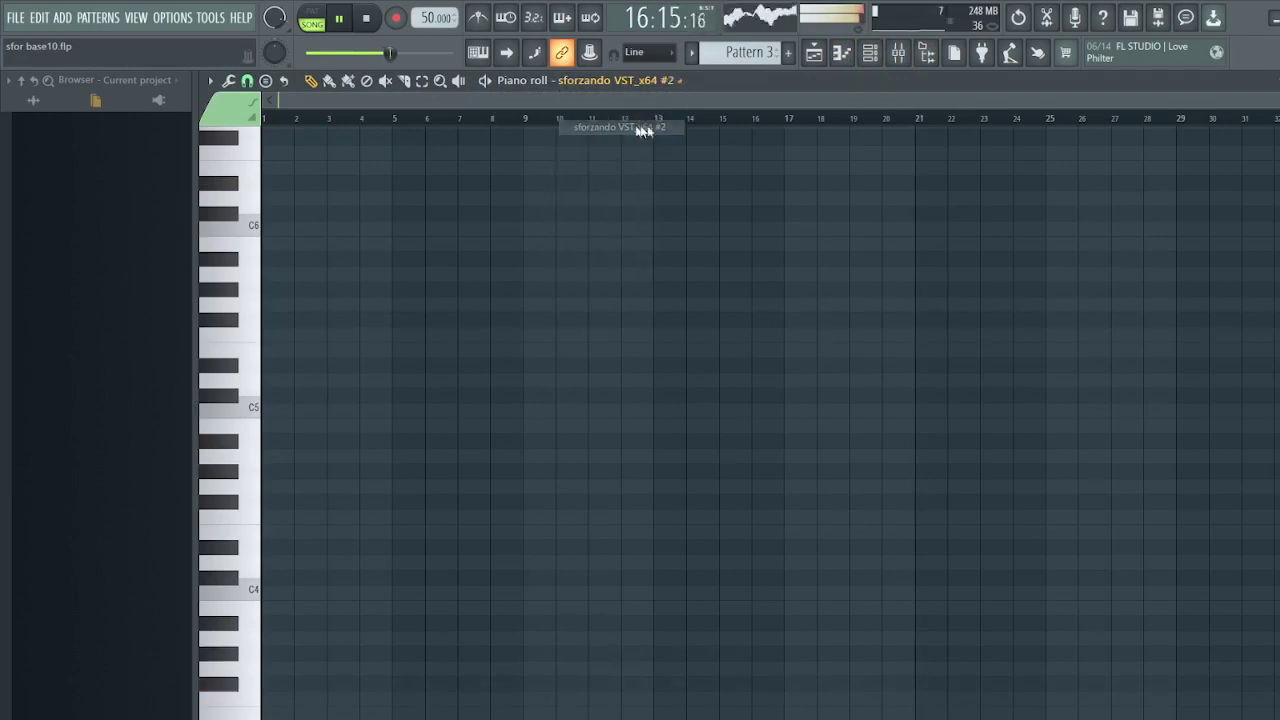
Load 044_[SFX]_Grasshopper from Kirby_Super_Star_sf2 into the sforzando VST_x64 #2 channel
left_click(840, 53)
left_click(840, 53)
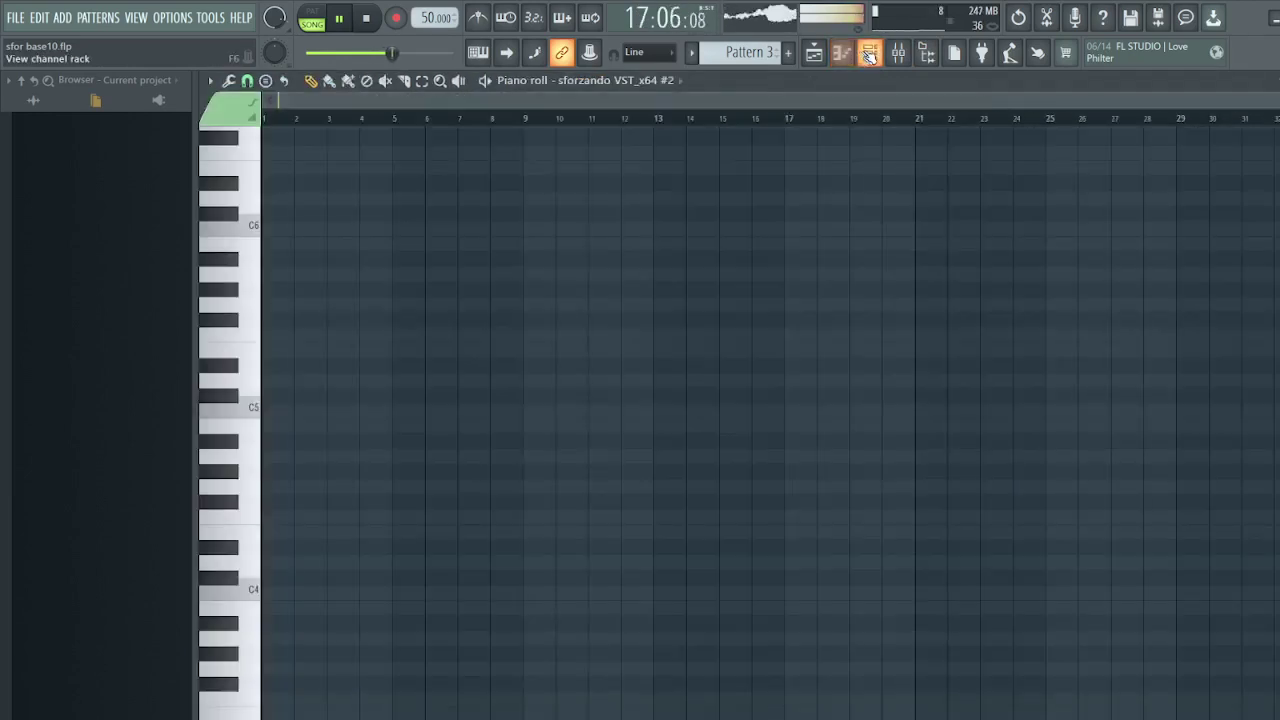
left_click(869, 54)
left_click(787, 384)
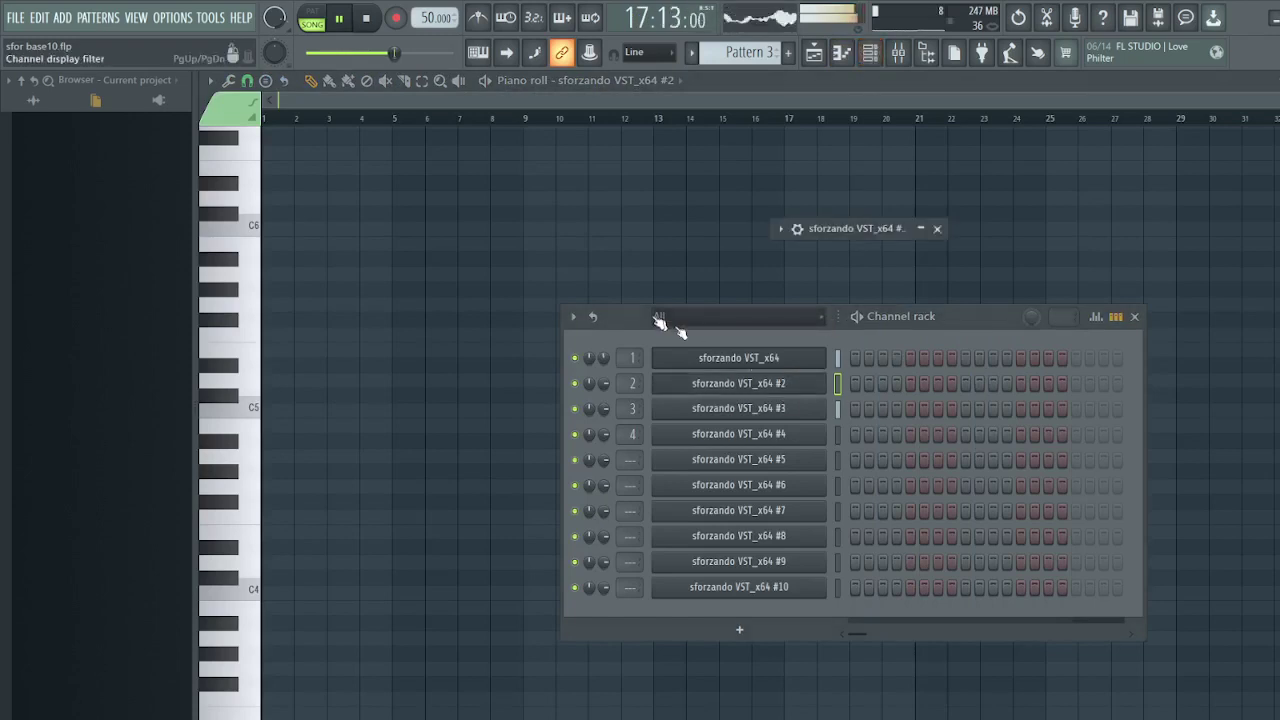
left_click(933, 230)
left_click(487, 268)
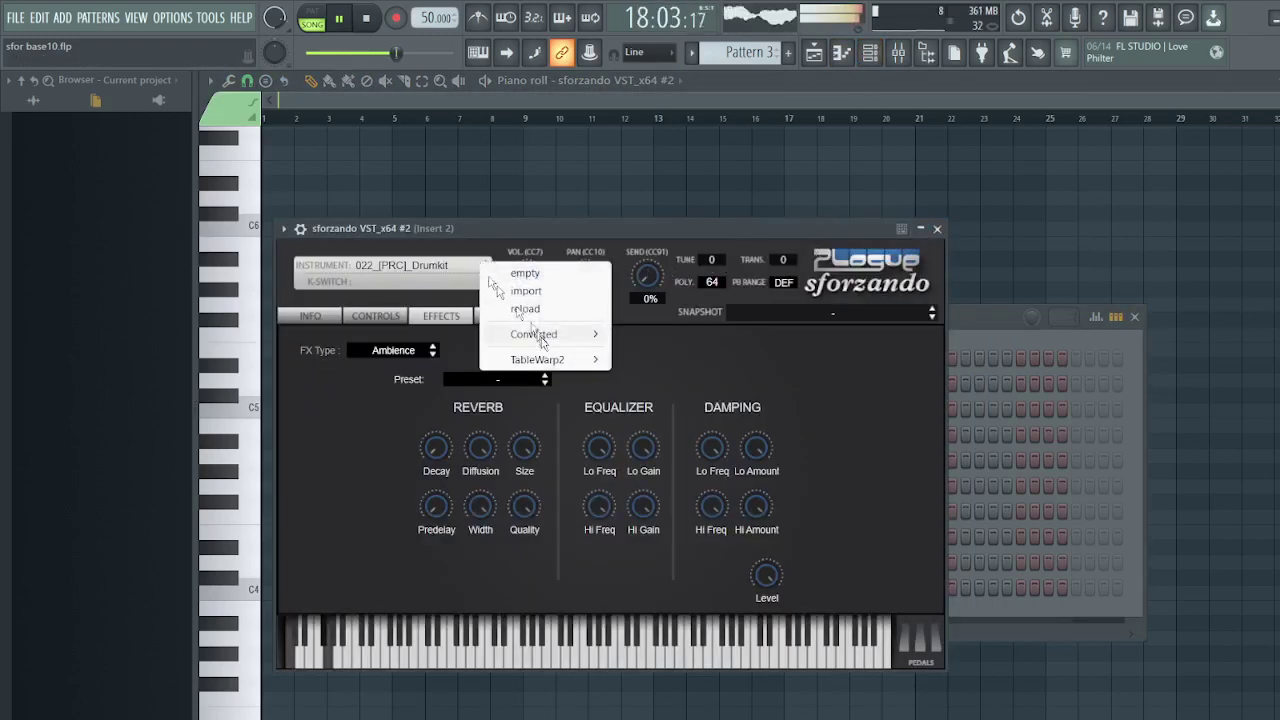
mouse_move(575, 334)
mouse_move(648, 334)
mouse_move(803, 552)
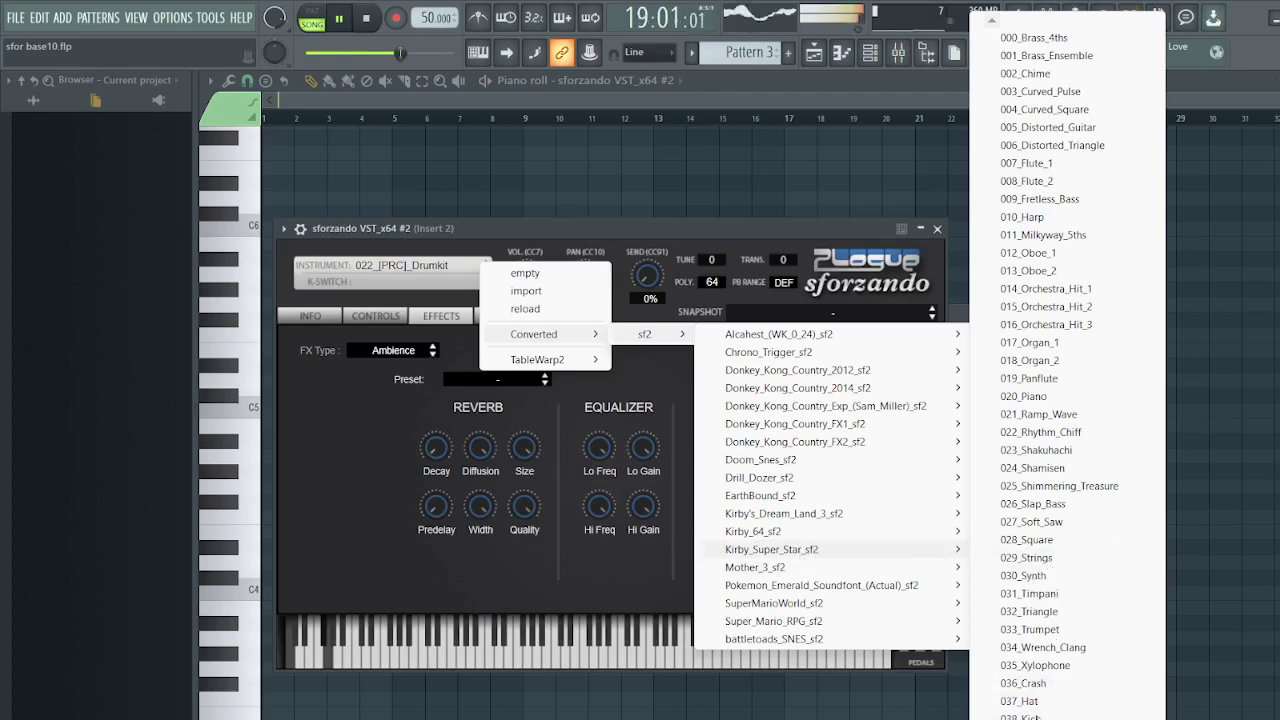
scroll(1030, 557, "down", 4)
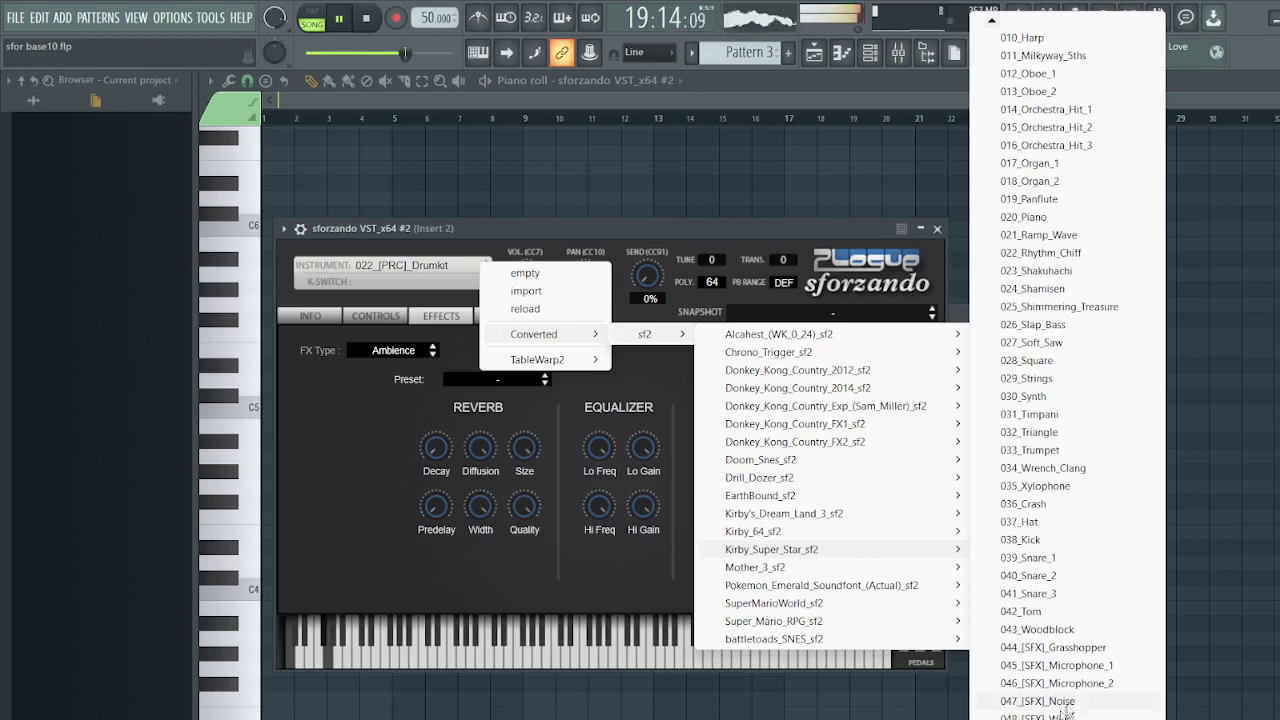
left_click(1090, 648)
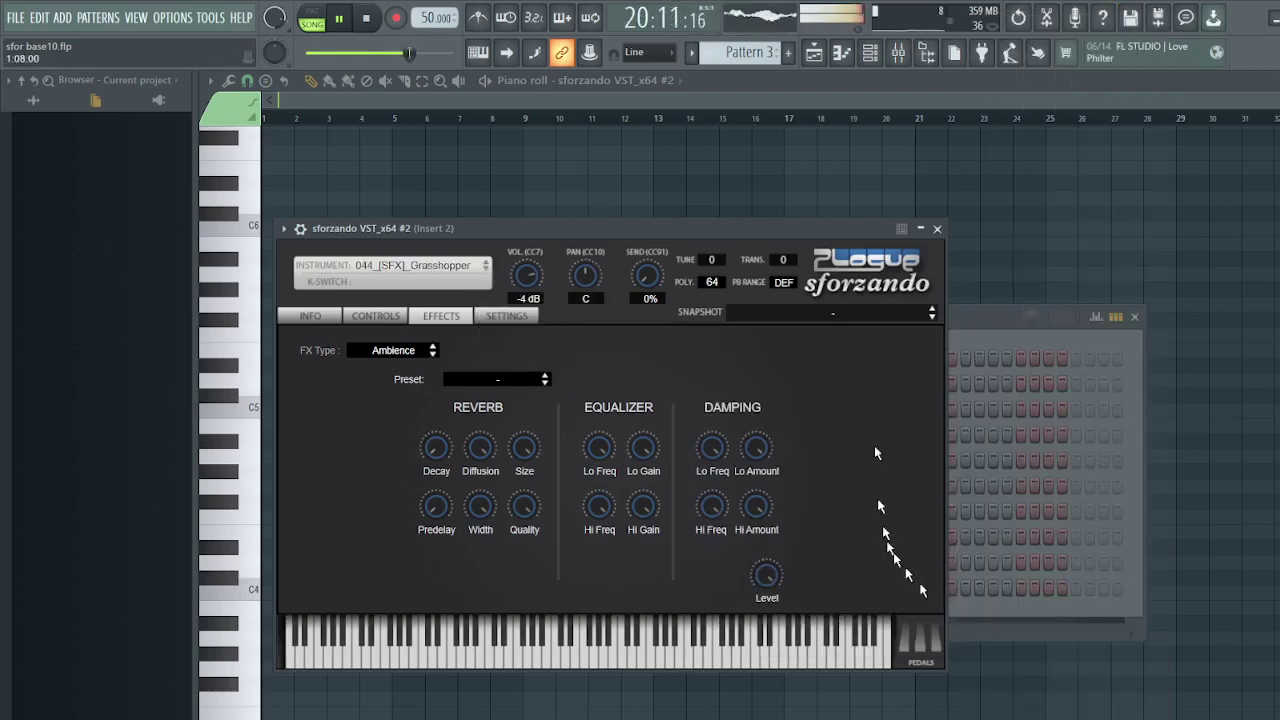
Minimise the plugin window, paste the copied notes into Pattern 3 for sforzando VST_x64 #2, and return to the playlist
left_click(921, 229)
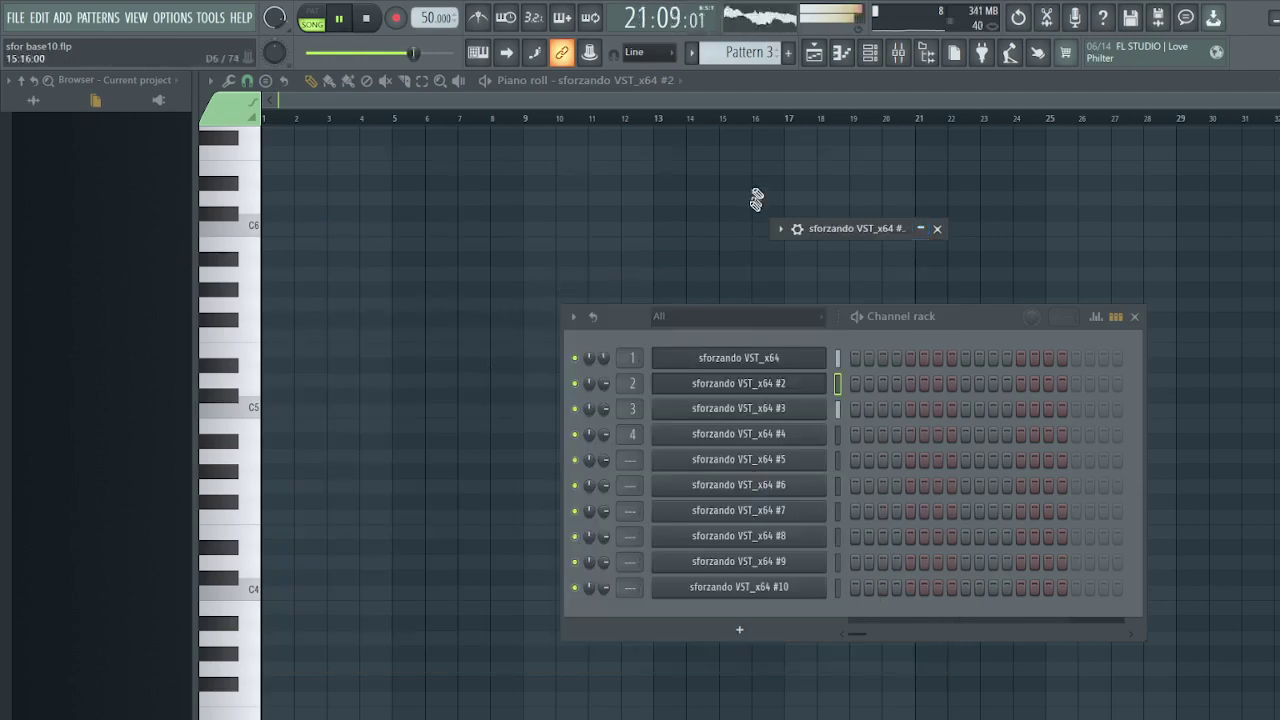
scroll(756, 200, "up", 1)
left_click(843, 54)
key("ctrl+v")
scroll(491, 430, "down", 10)
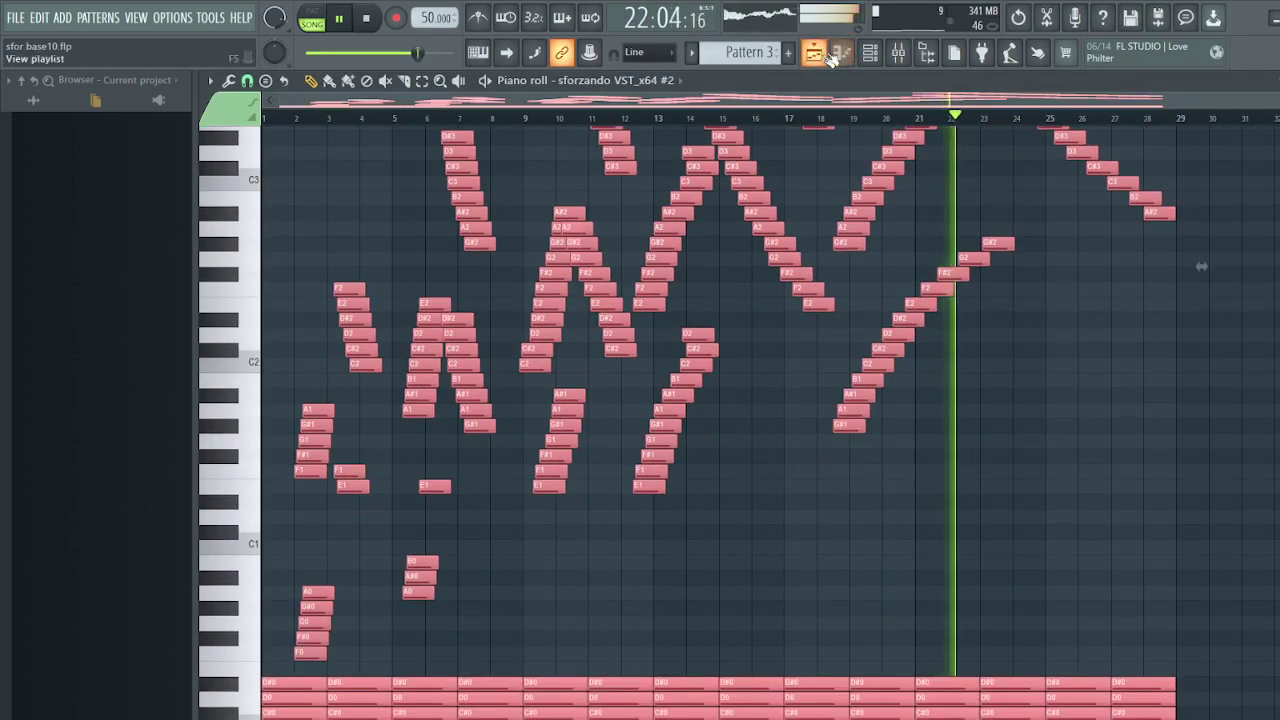
left_click(841, 54)
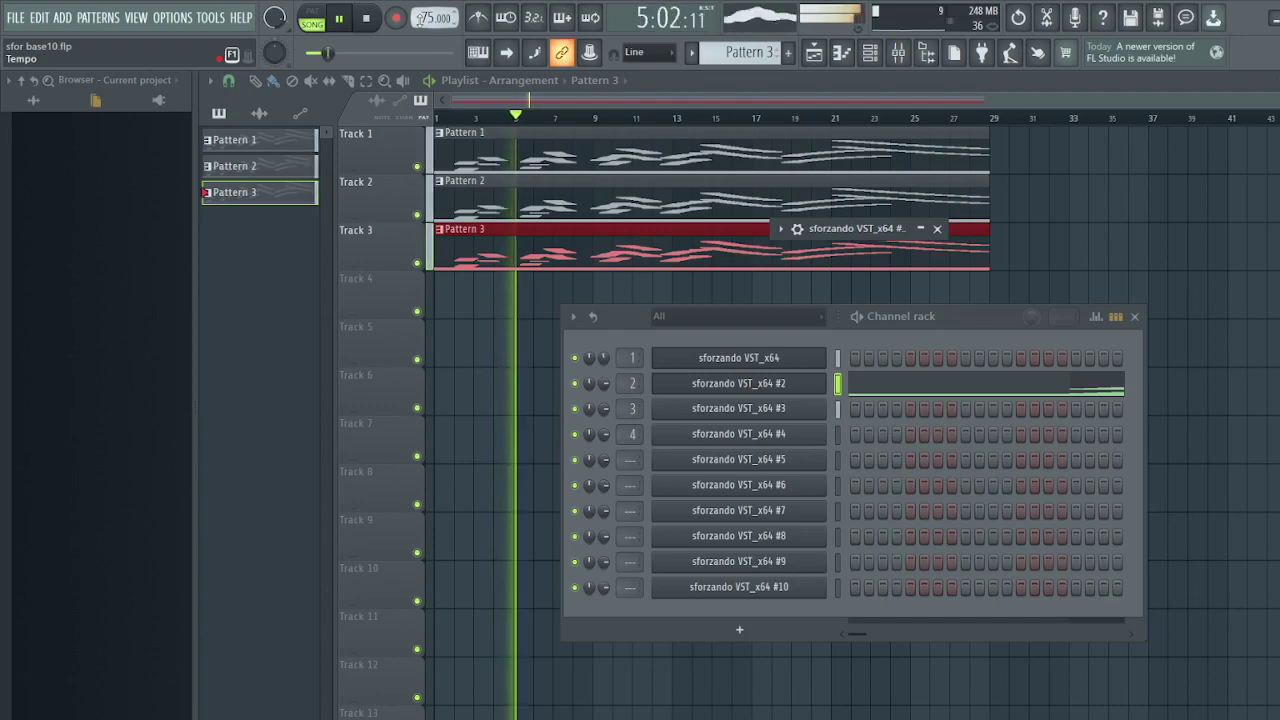
Select all the runs above the low cluster in Pattern 3, paste a copy and align it over the original notes
left_click(843, 57)
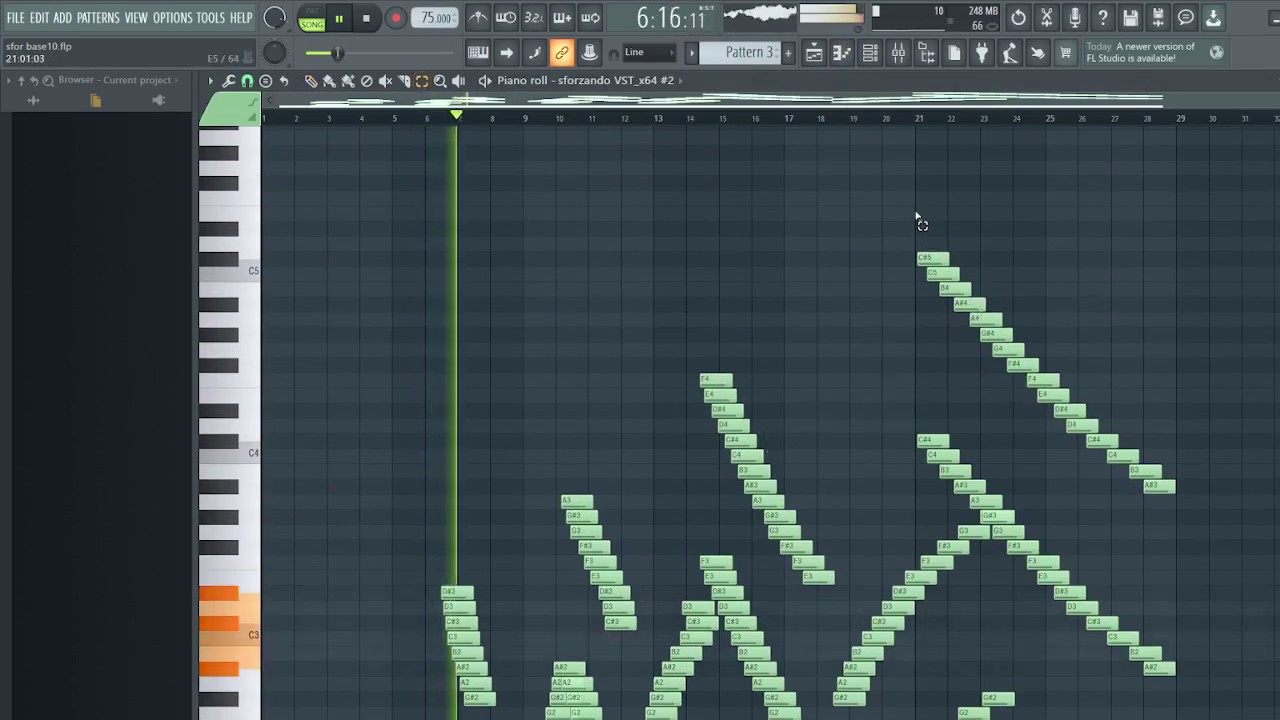
scroll(952, 560, "down", 4)
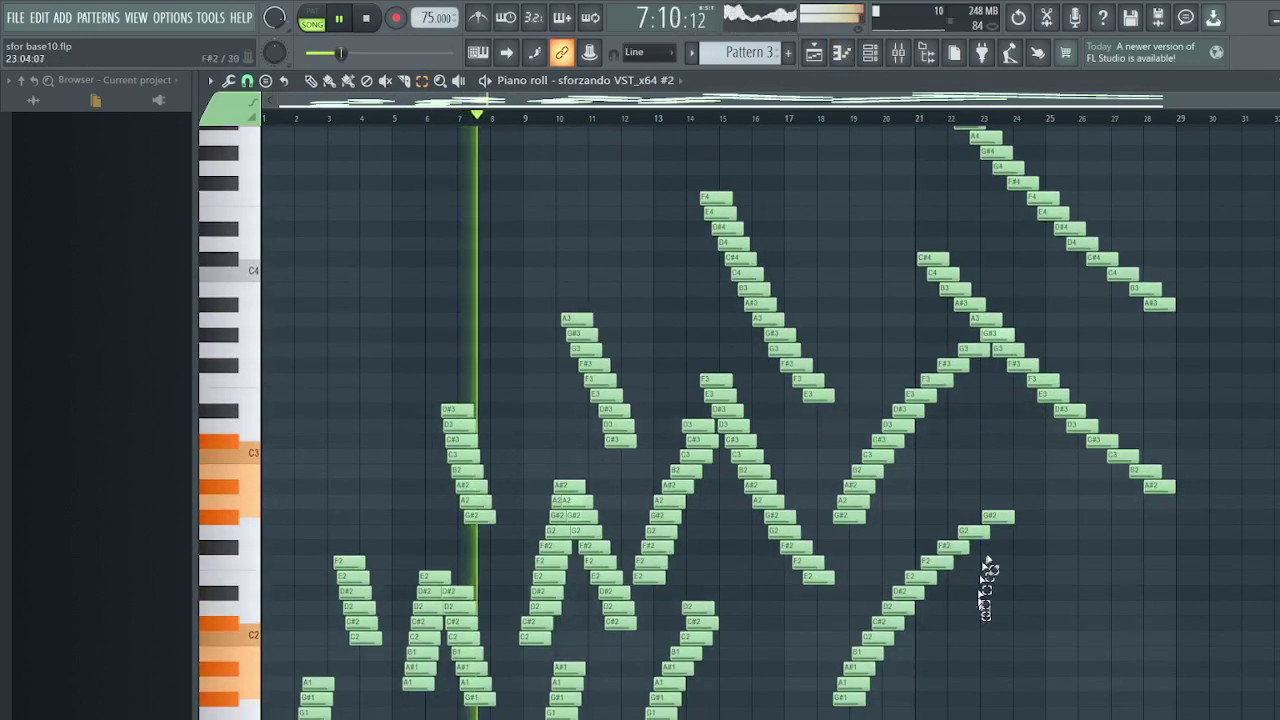
scroll(1149, 437, "up", 5)
left_click_drag(1172, 185, 245, 715)
scroll(1201, 433, "down", 6)
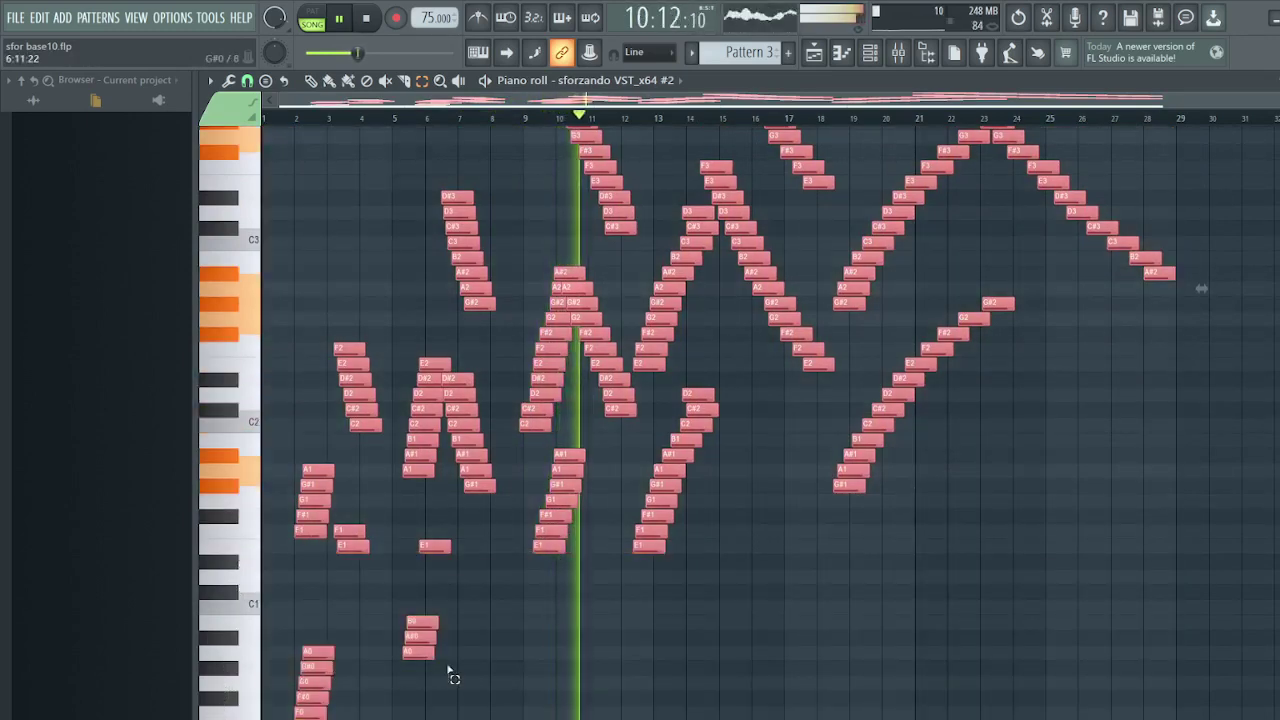
key("shift+Left")
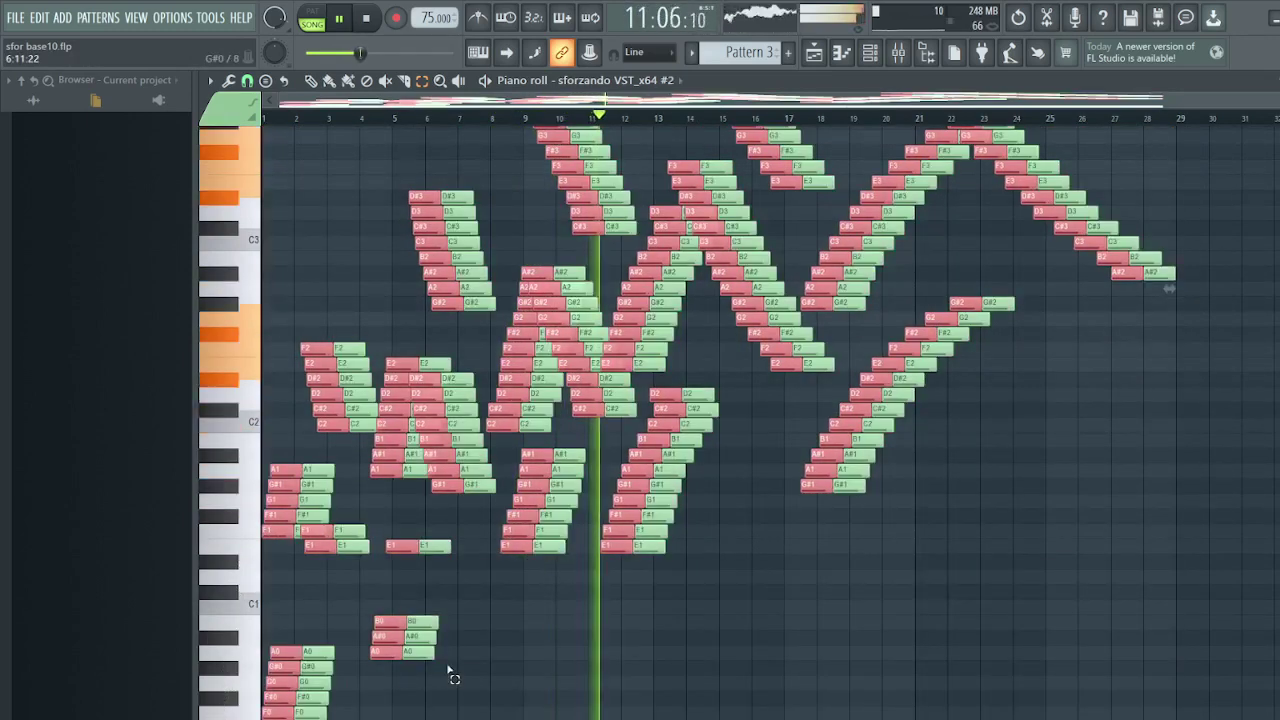
key("shift+Right")
key("shift+Right")
key("shift+Right")
key("shift+Right")
key("shift+Right")
key("shift+Right")
key("shift+Right")
key("shift+Right")
key("shift+Right")
key("shift+Right")
key("shift+Right")
key("shift+Right")
key("shift+Right")
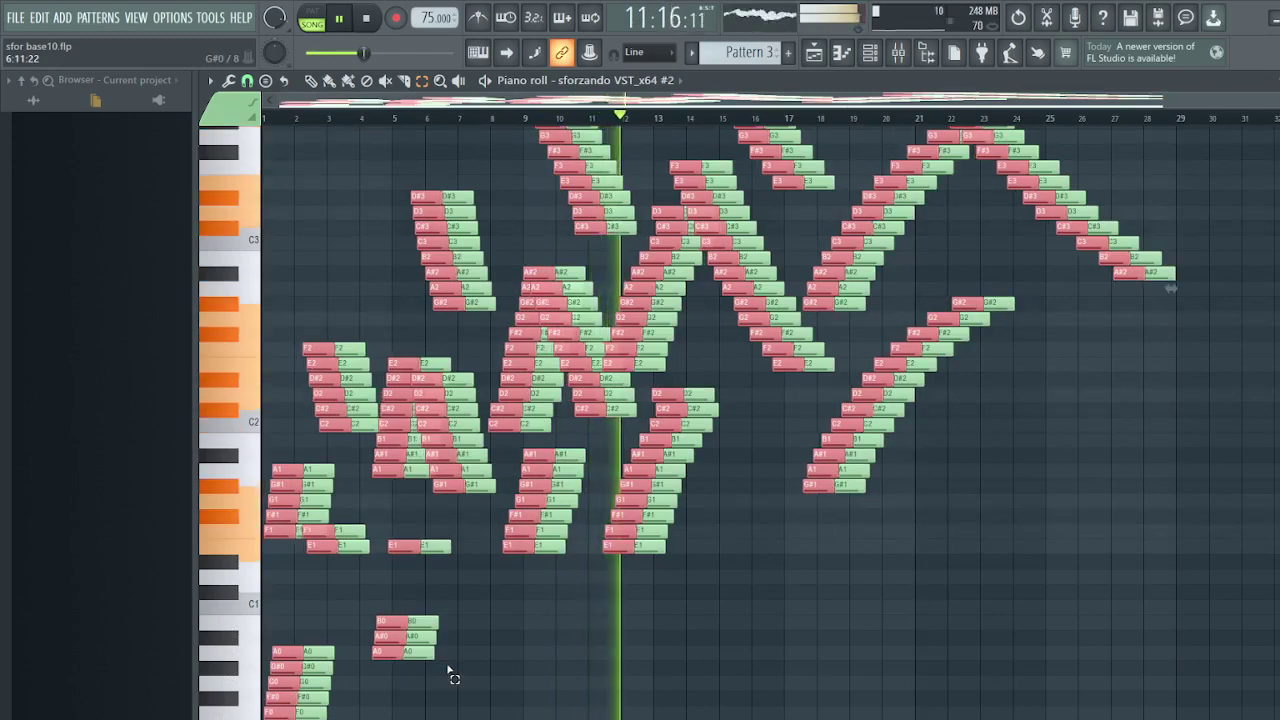
key("shift+Right")
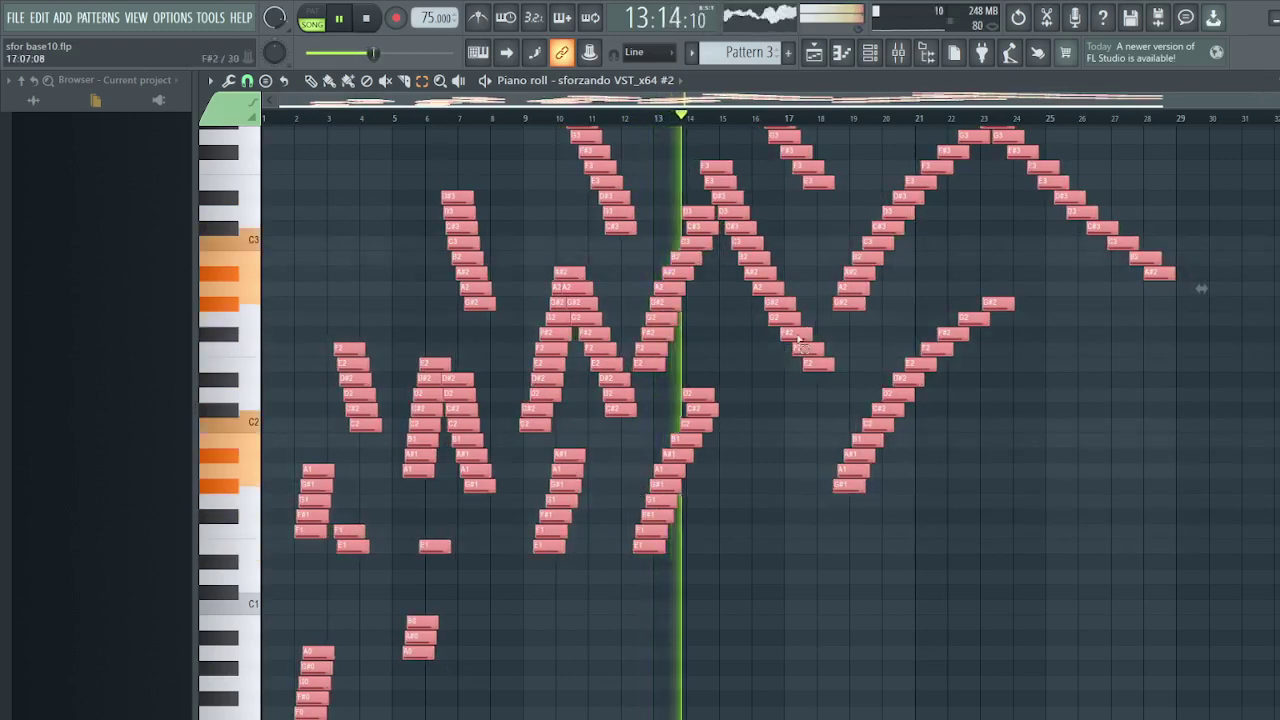
Raise the pasted copy of the runs in Pattern 3 by one octave and deselect the notes
scroll(800, 340, "up", 10)
scroll(843, 404, "up", 3)
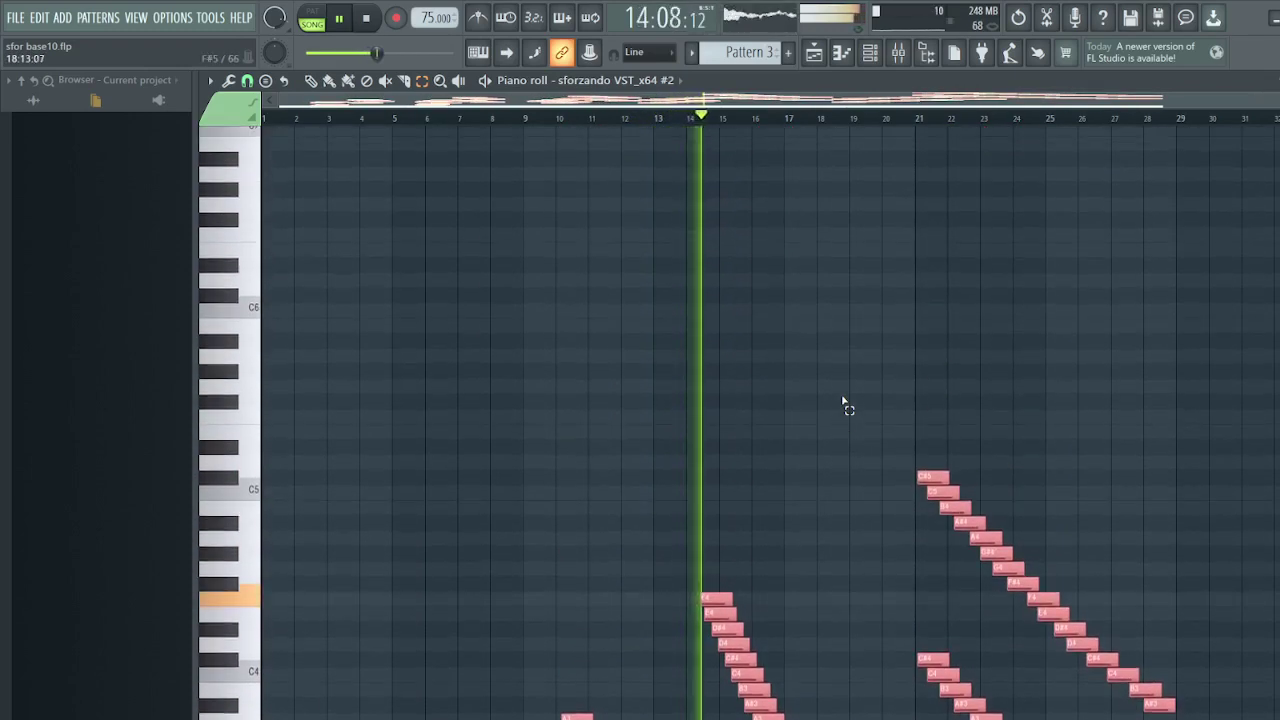
key("shift+Up")
key("shift+Up")
key("shift+Up")
key("shift+Up")
key("shift+Up")
key("shift+Up")
key("shift+Up")
key("shift+Up")
key("shift+Up")
key("shift+Up")
key("shift+Up")
key("shift+Up")
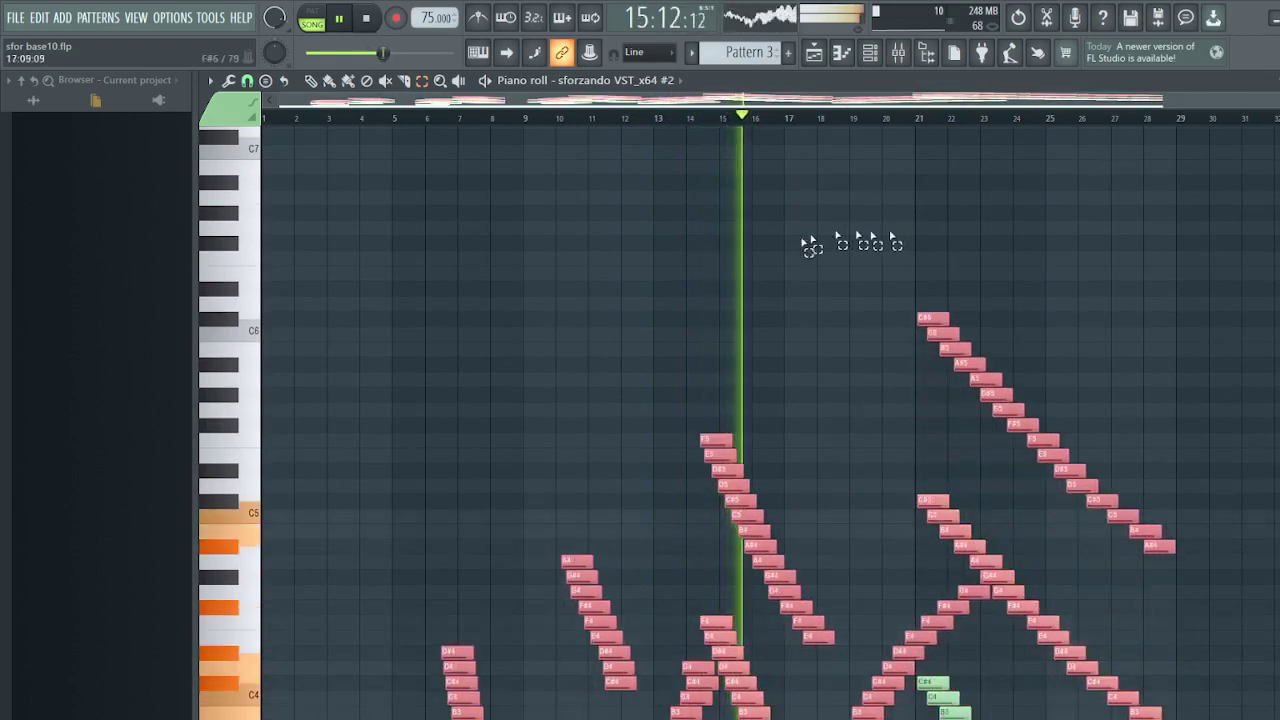
left_click(754, 146)
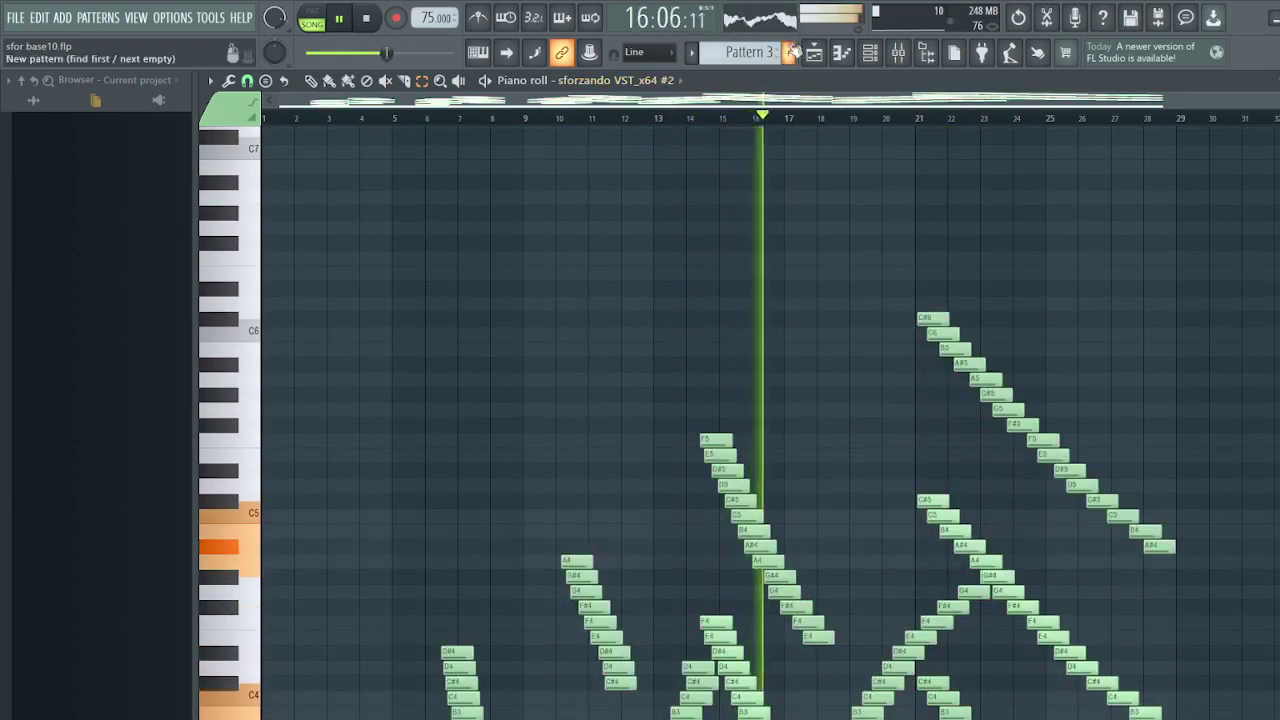
Paste the copied runs over the originals in Pattern 2's first sforzando VST_x64 channel and raise the copy by one octave
scroll(758, 50, "up", 1)
left_click(688, 80)
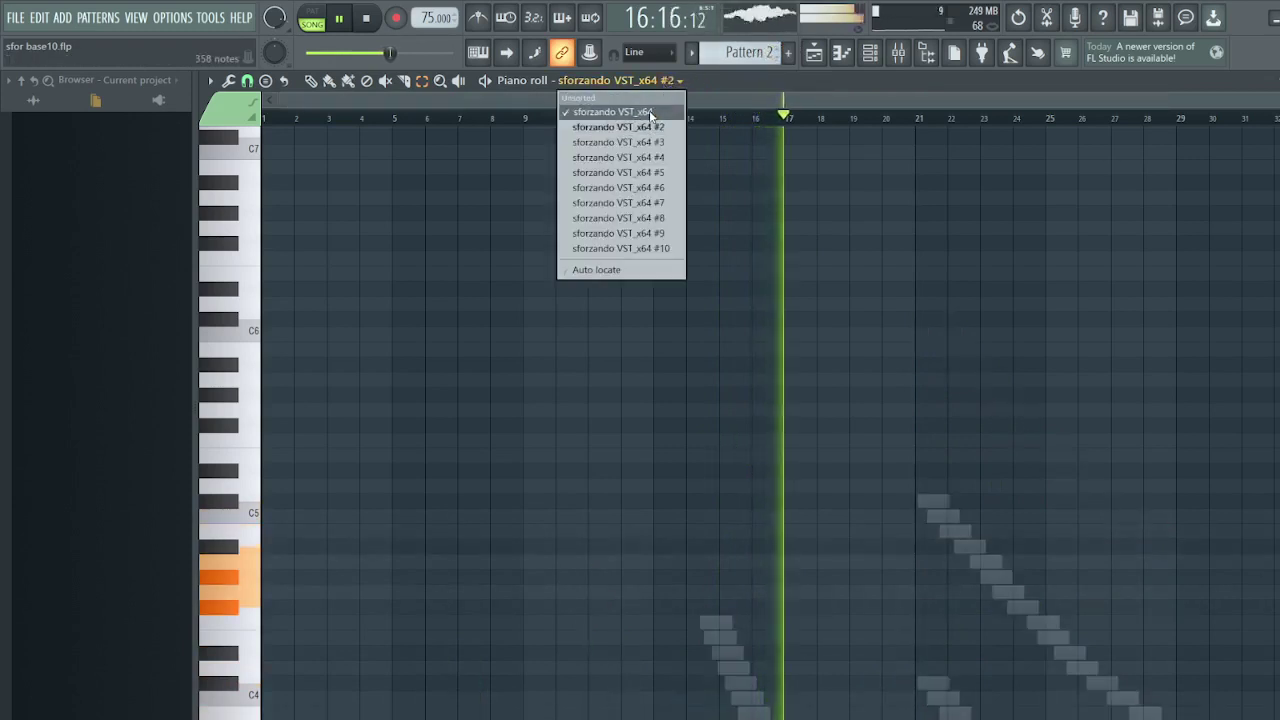
left_click(649, 111)
key("ctrl+v")
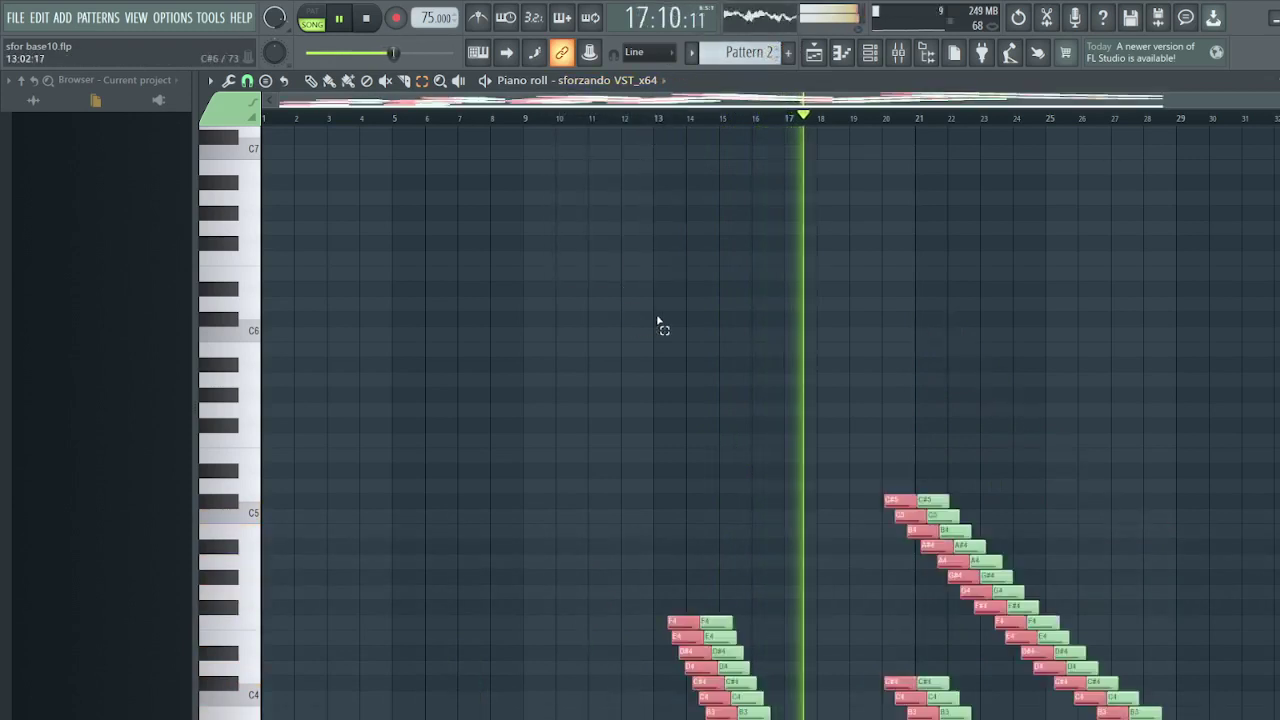
key("ctrl+z")
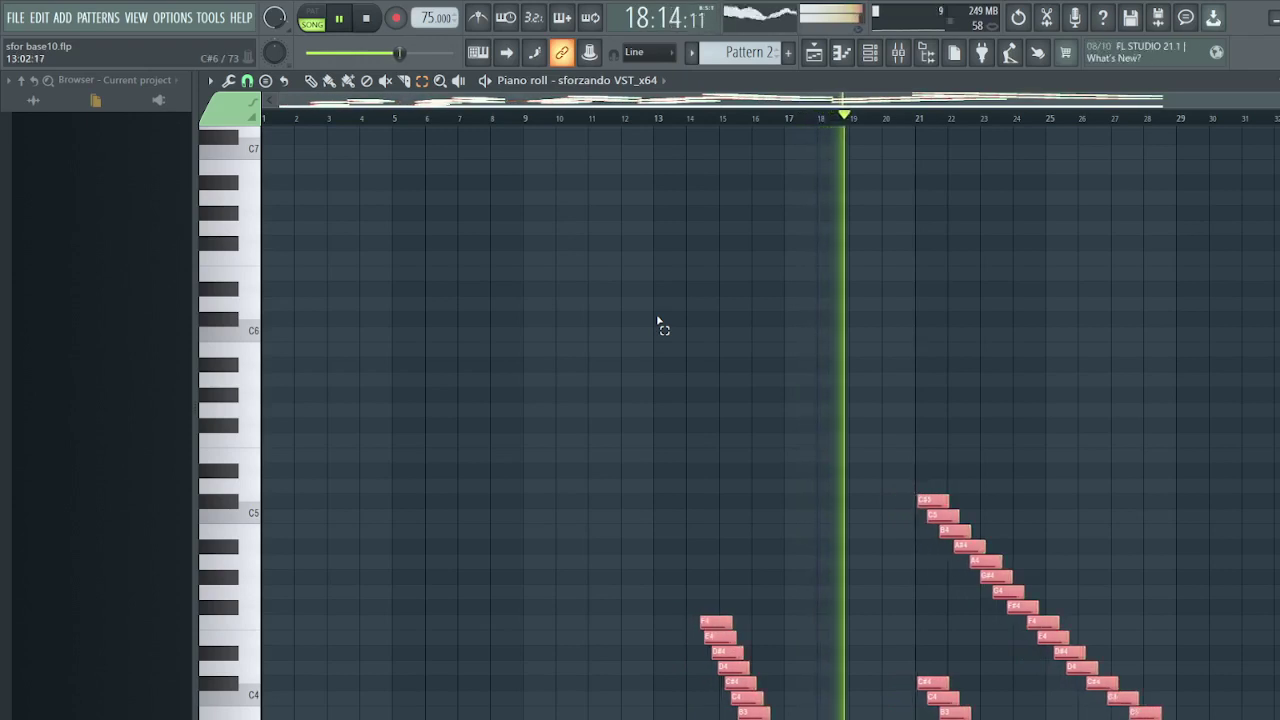
key("shift+Up")
key("shift+Up")
key("shift+Up")
key("shift+Up")
key("shift+Up")
key("shift+Up")
key("shift+Up")
key("shift+Up")
key("shift+Up")
key("shift+Up")
key("shift+Up")
key("shift+Up")
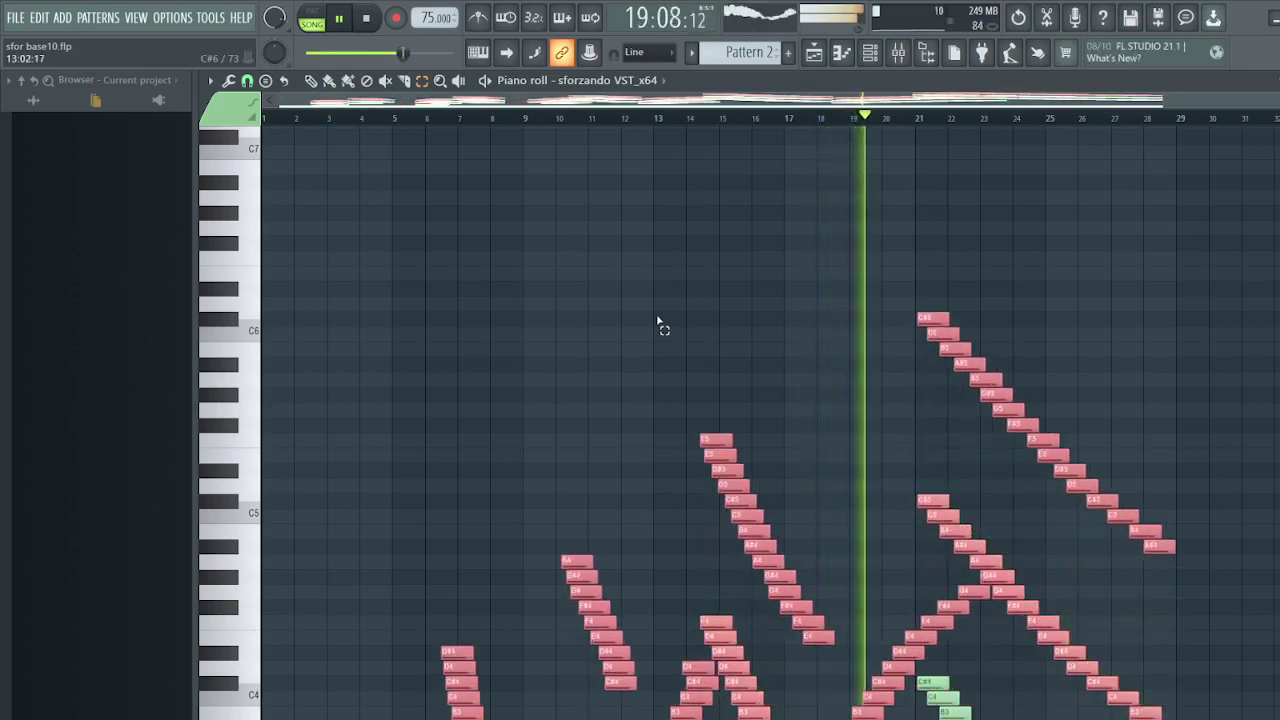
Paste the copied runs over the originals in Pattern 1's sforzando VST_x64 #3 channel and raise the copy by one octave
scroll(757, 52, "up", 1)
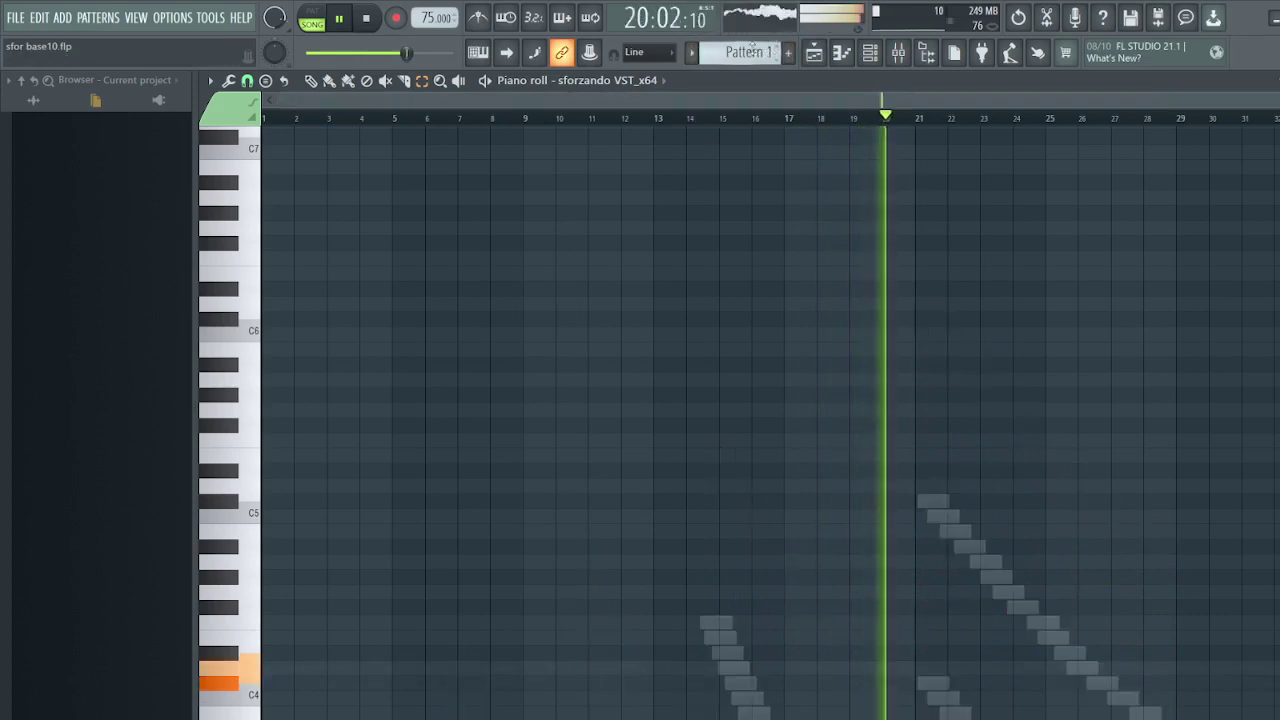
left_click(642, 81)
left_click(627, 142)
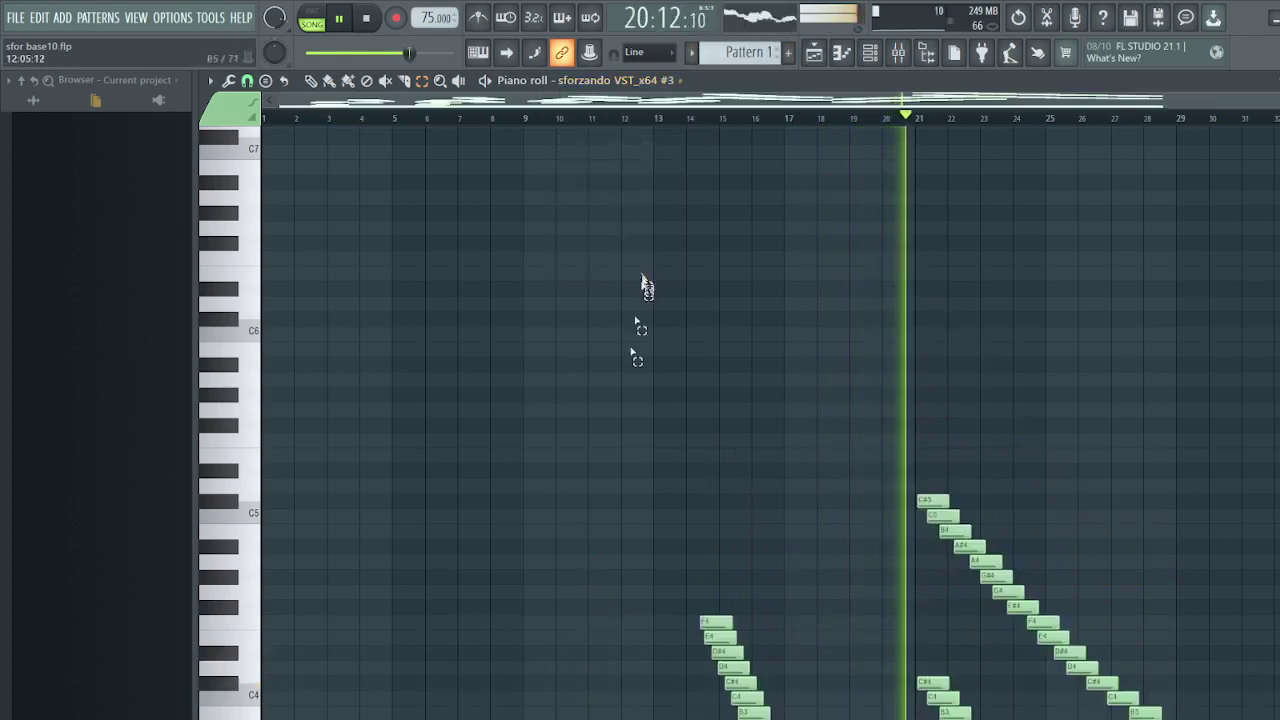
key("ctrl+a")
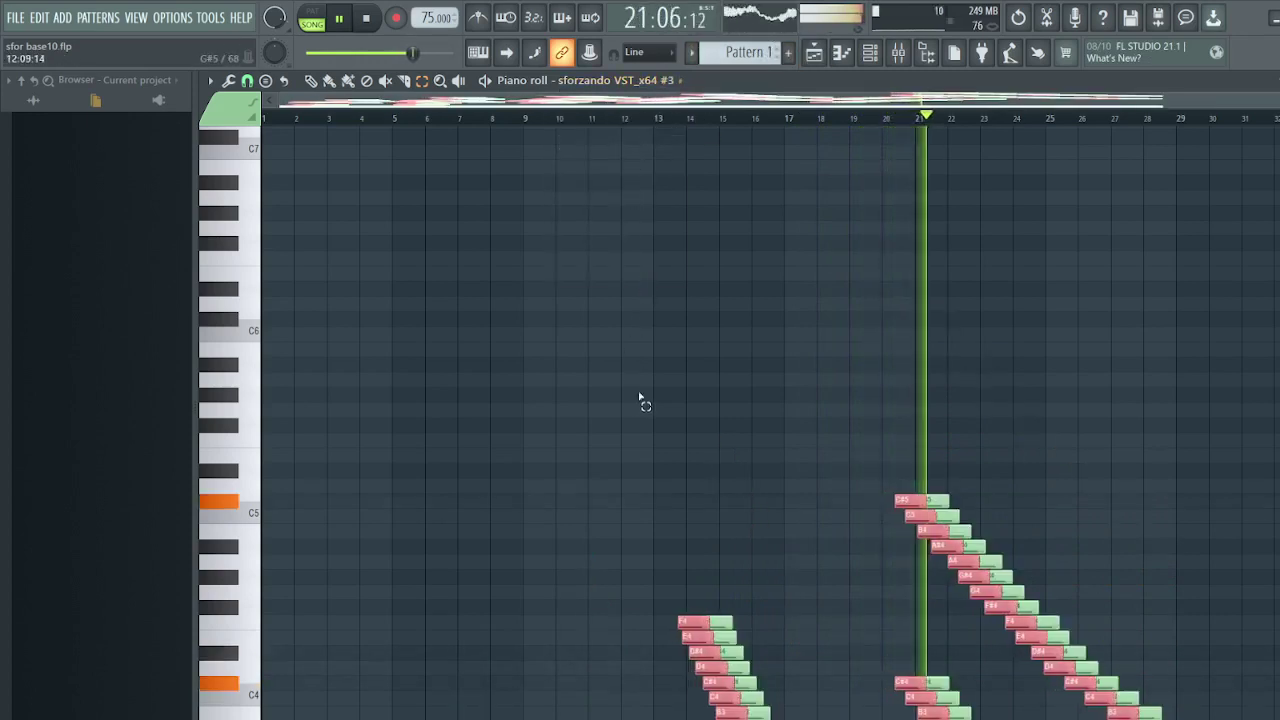
key("shift+Up")
key("shift+Up")
key("shift+Up")
key("shift+Up")
key("shift+Up")
key("shift+Up")
key("shift+Up")
key("shift+Up")
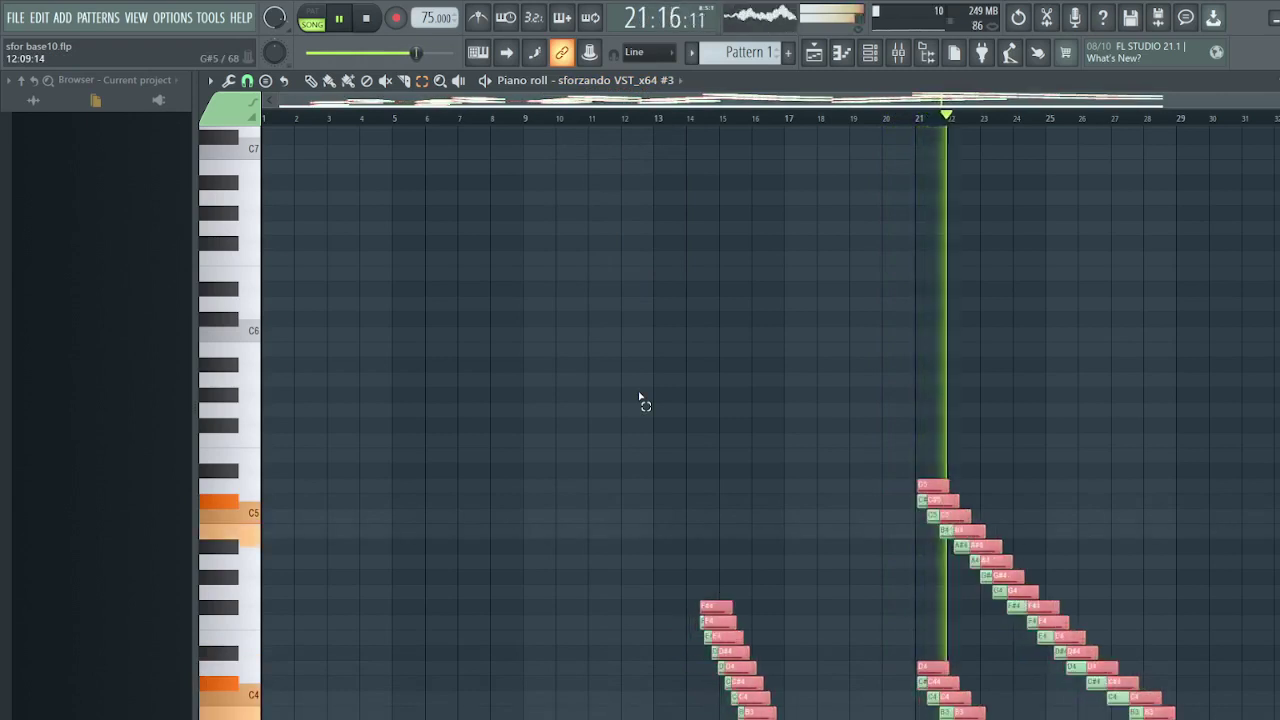
key("Up")
key("Up")
key("Up")
key("Up")
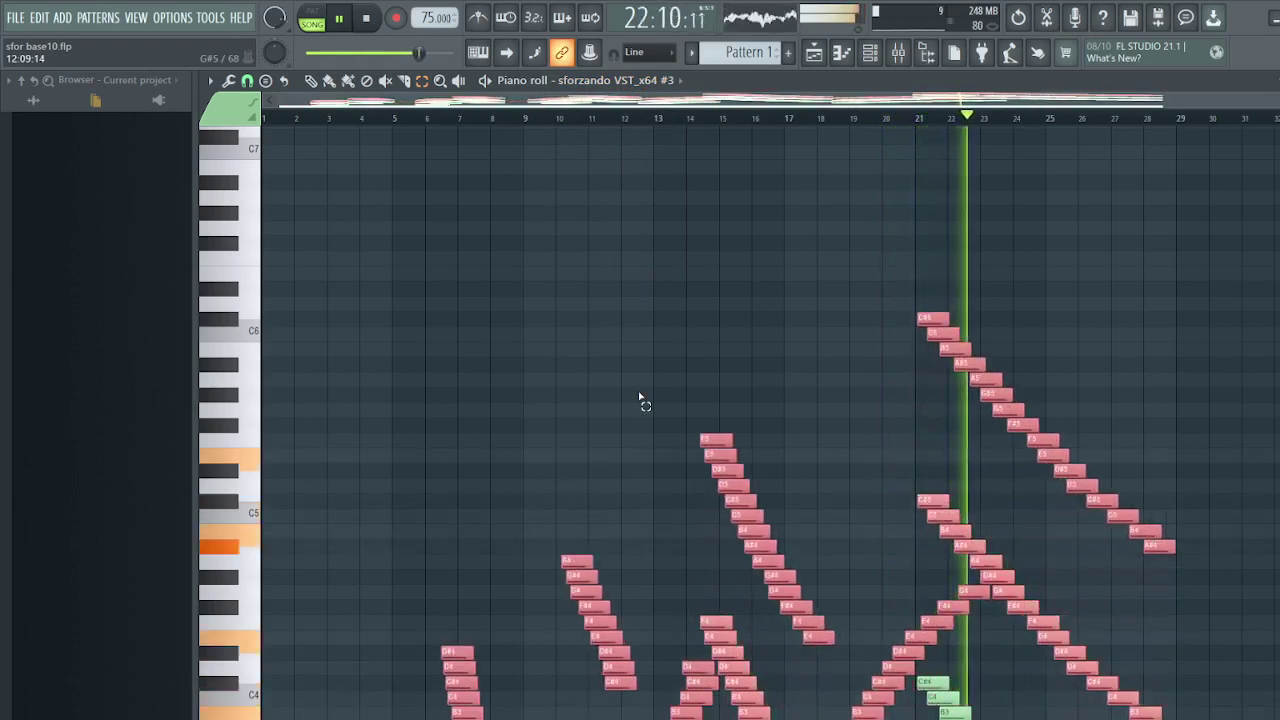
Select all the runs above the low cluster in Pattern 1, then paste another copy aligned over the existing notes
left_click(705, 332)
scroll(920, 457, "down", 10)
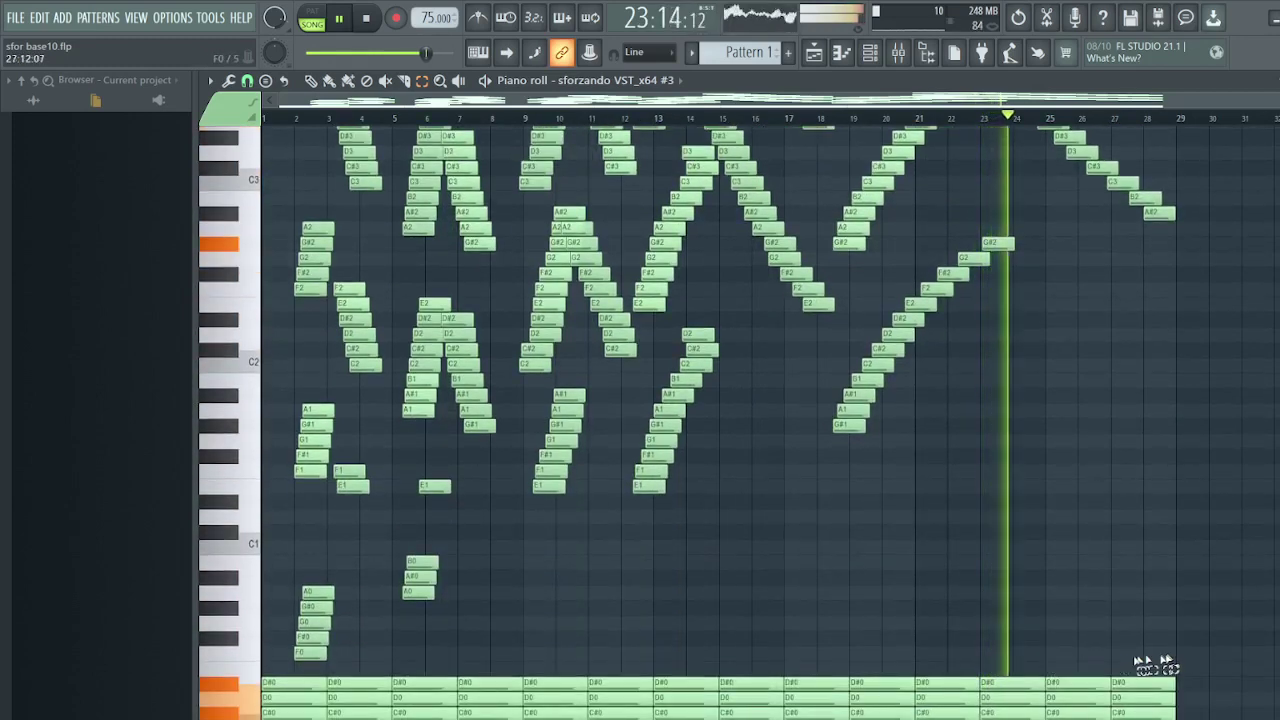
left_click_drag(1138, 663, 1108, 557)
scroll(1171, 600, "down", 6)
left_click_drag(1190, 632, 185, 68)
scroll(588, 399, "down", 3)
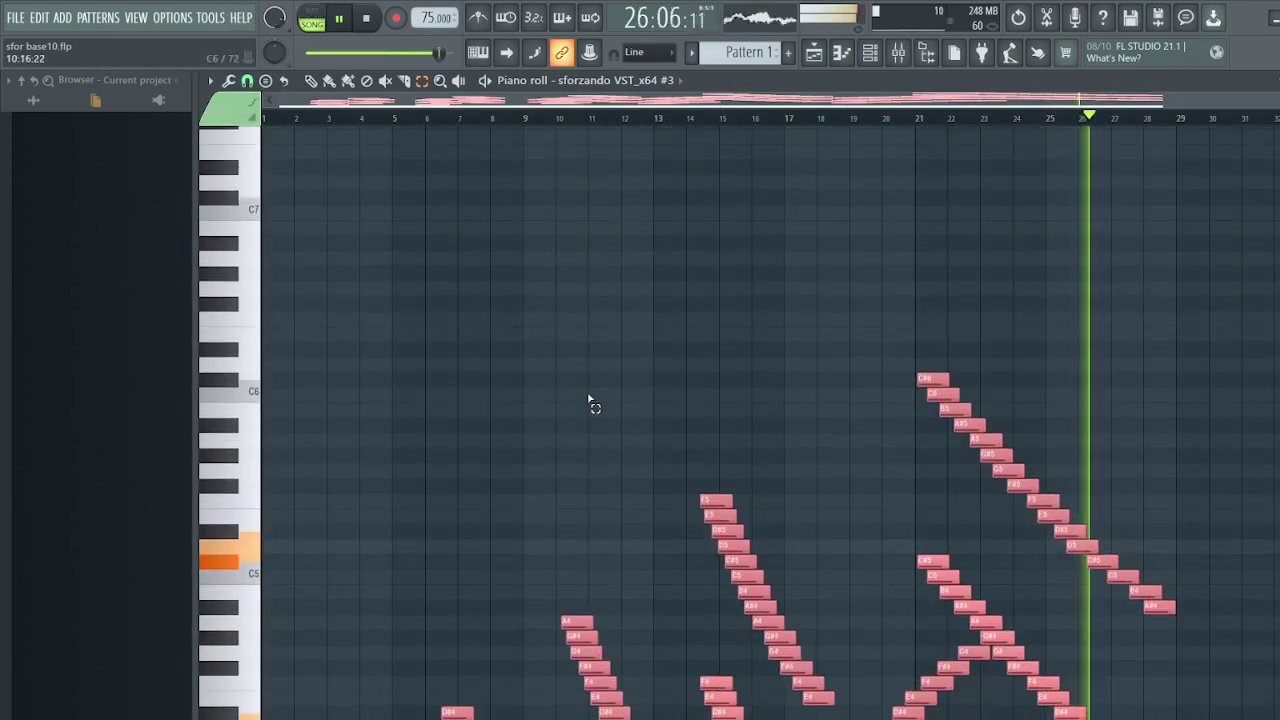
key("ctrl+v")
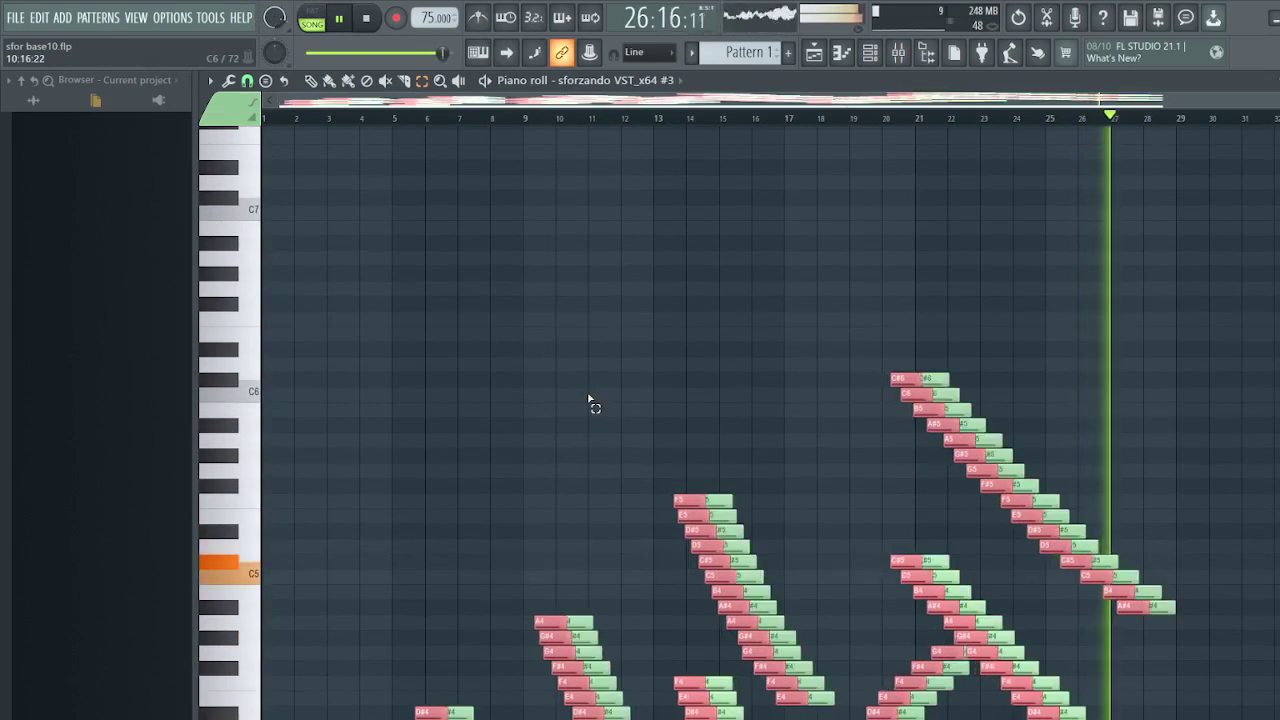
key("shift+Right")
key("shift+Right")
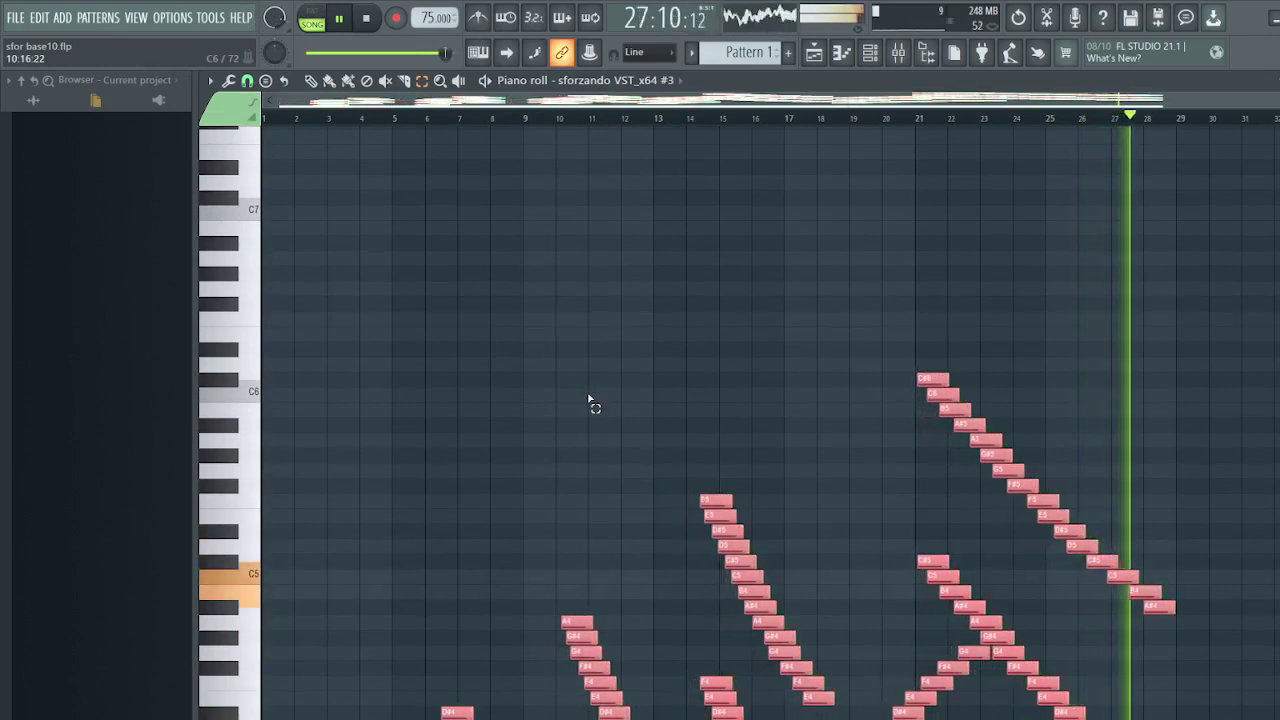
Raise the newly pasted copy of the runs in Pattern 1's sforzando VST_x64 #3 channel by one octave
key("shift+Up")
key("shift+Up")
key("shift+Up")
key("shift+Up")
key("shift+Up")
key("shift+Up")
key("shift+Up")
key("shift+Up")
key("shift+Up")
key("shift+Up")
key("shift+Up")
key("shift+Up")
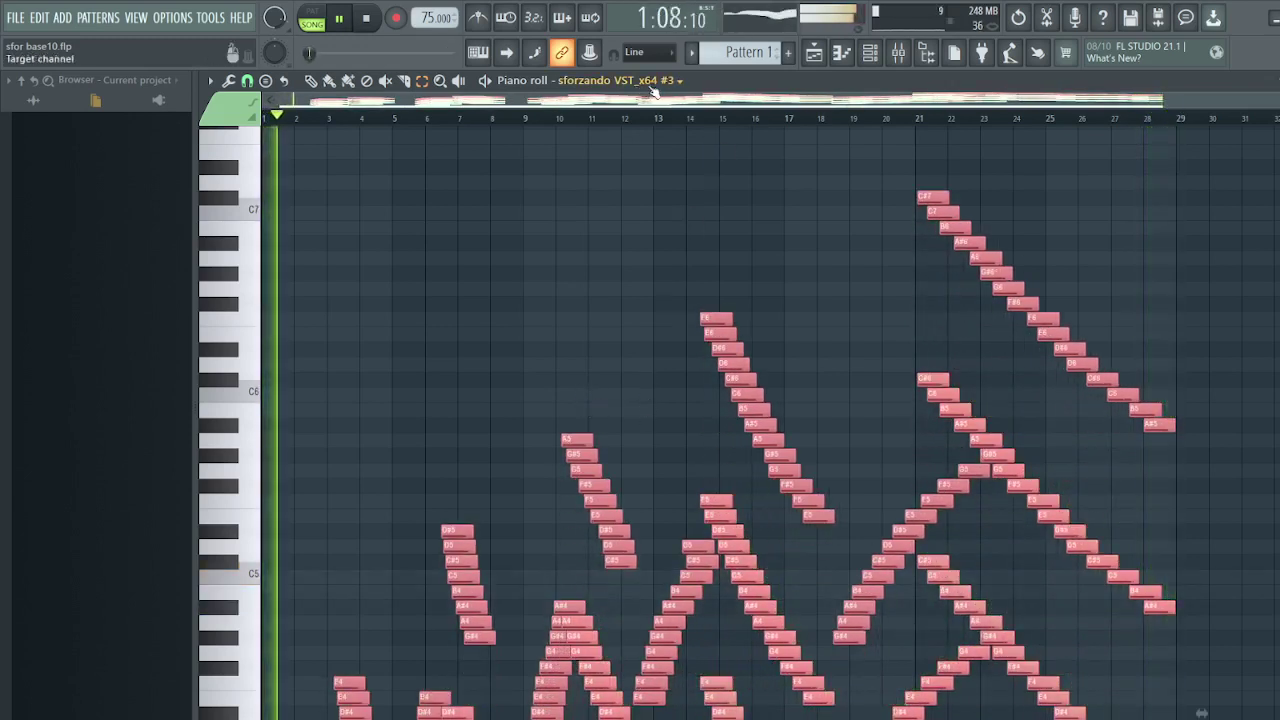
Paste the copied runs into Pattern 3's sforzando VST_x64 #2 channel and align the copy over the existing notes
left_click(660, 84)
left_click(651, 127)
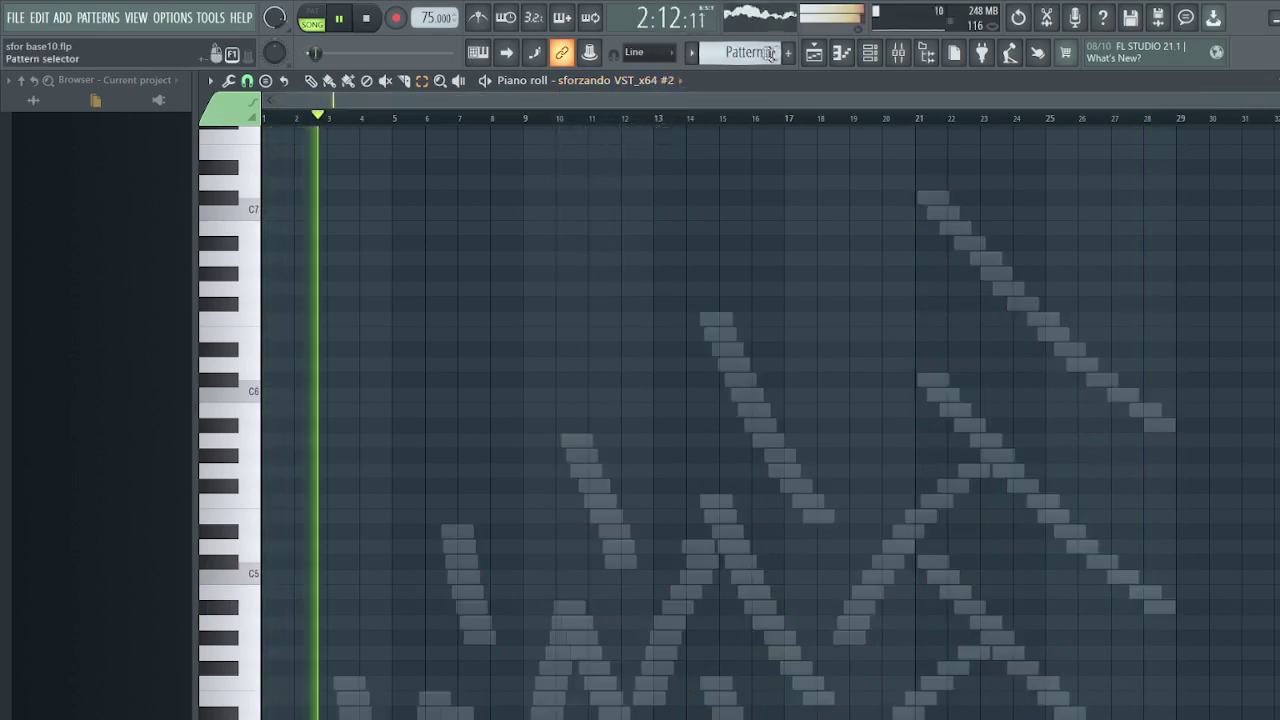
scroll(770, 53, "down", 1)
key("ctrl+v")
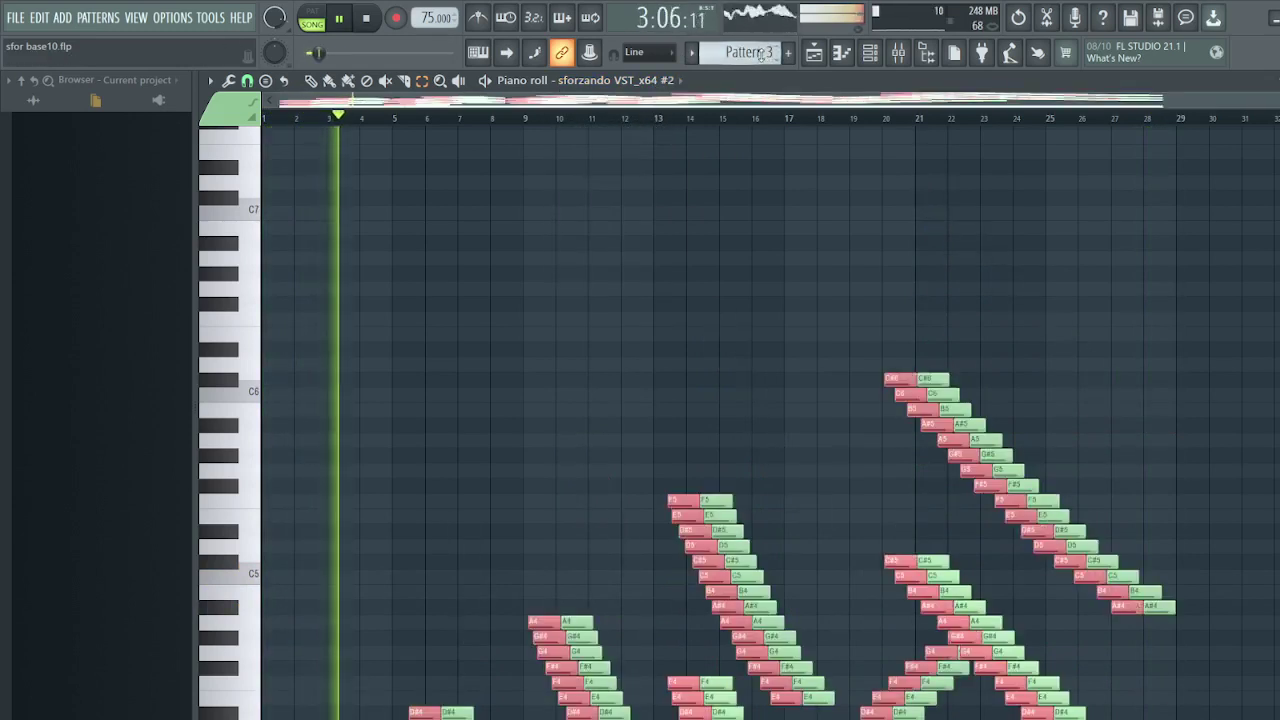
key("shift+Right")
key("shift+Right")
key("shift+Right")
key("shift+Right")
key("shift+Right")
key("shift+Right")
key("shift+Right")
key("shift+Right")
key("shift+Right")
key("shift+Right")
key("shift+Right")
key("shift+Right")
key("shift+Right")
key("shift+Right")
key("shift+Right")
key("shift+Right")
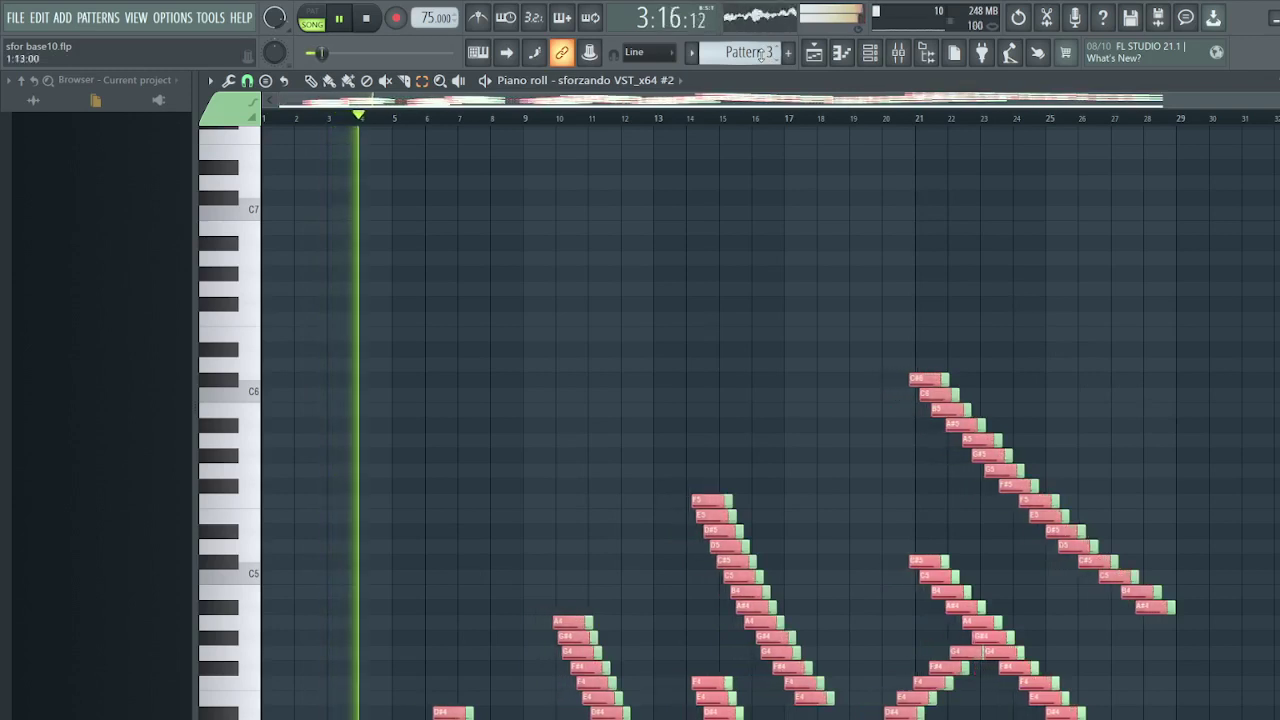
Raise the aligned copy of the runs in Pattern 3 by one octave
key("shift+Up")
key("shift+Up")
key("shift+Up")
key("shift+Up")
key("shift+Up")
key("shift+Up")
key("shift+Up")
key("shift+Up")
key("shift+Up")
key("shift+Up")
key("shift+Up")
key("shift+Up")
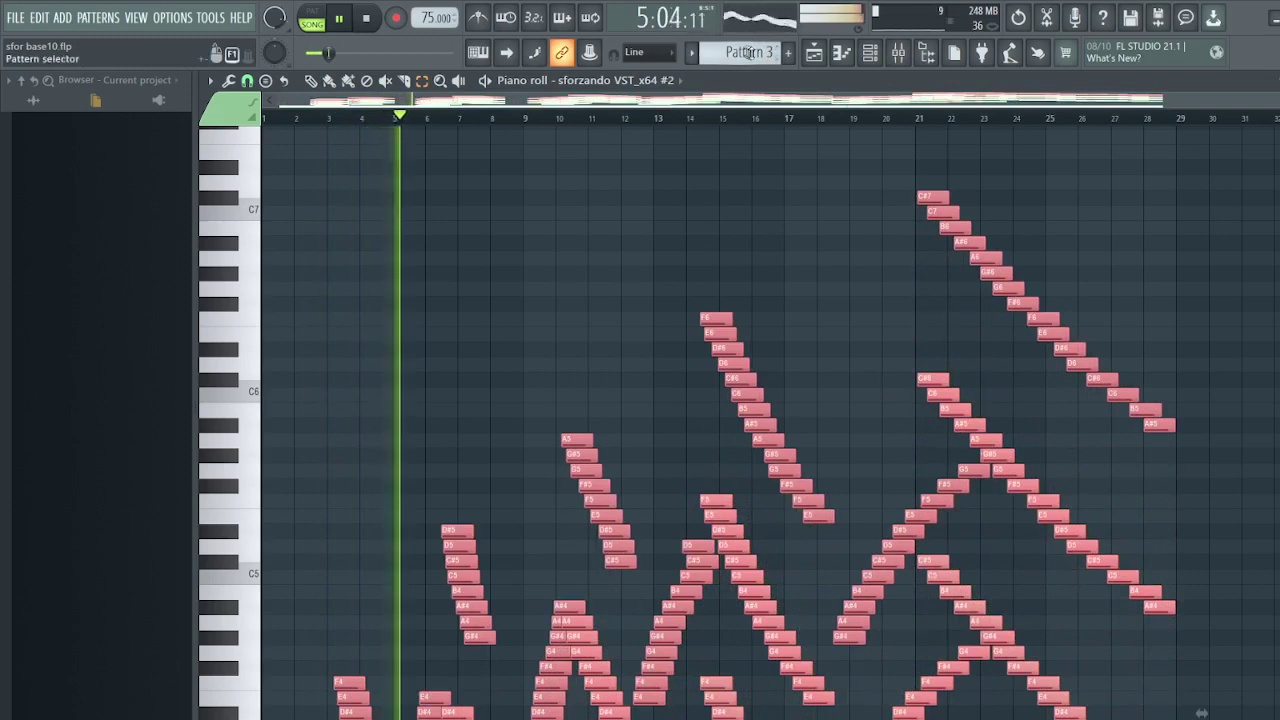
Paste the copied runs into Pattern 2's first sforzando VST_x64 channel and align the copy over the existing notes
scroll(751, 52, "up", 1)
left_click(680, 80)
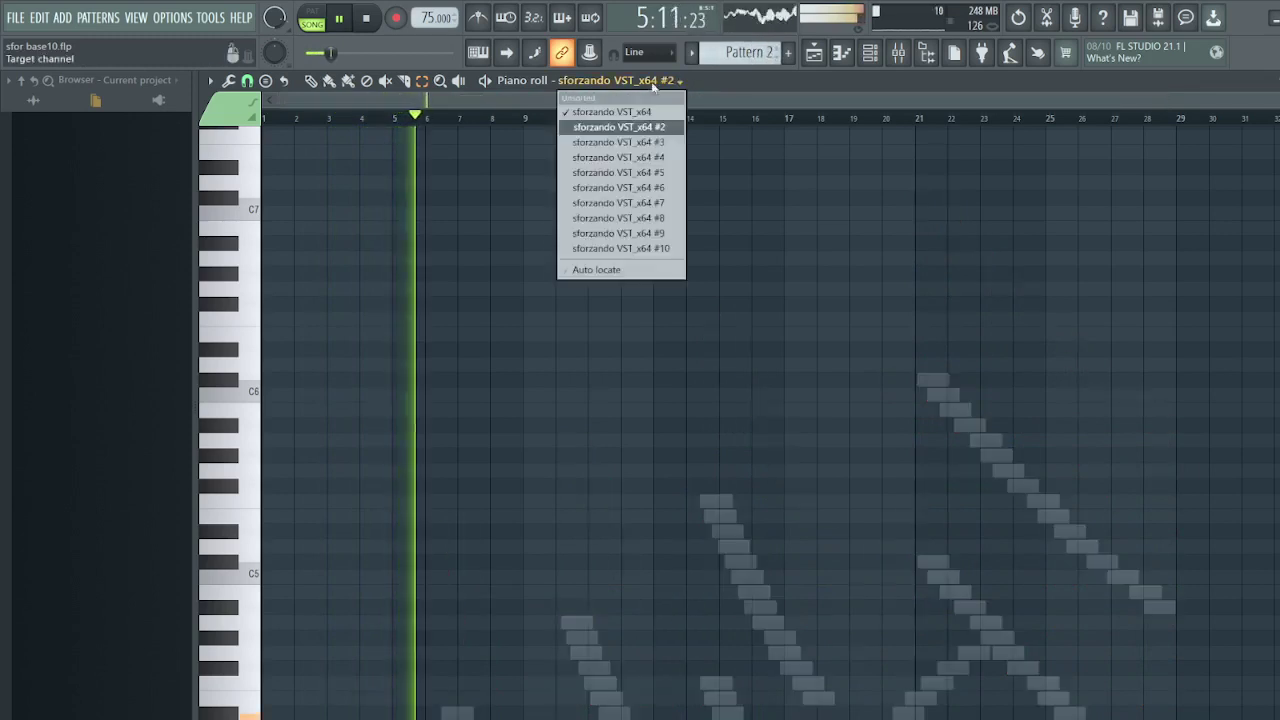
left_click(642, 114)
key("ctrl+v")
key("shift+Right")
key("shift+Right")
key("shift+Right")
key("shift+Right")
key("shift+Right")
key("shift+Right")
key("shift+Right")
key("shift+Right")
key("shift+Right")
key("shift+Right")
key("shift+Right")
key("shift+Right")
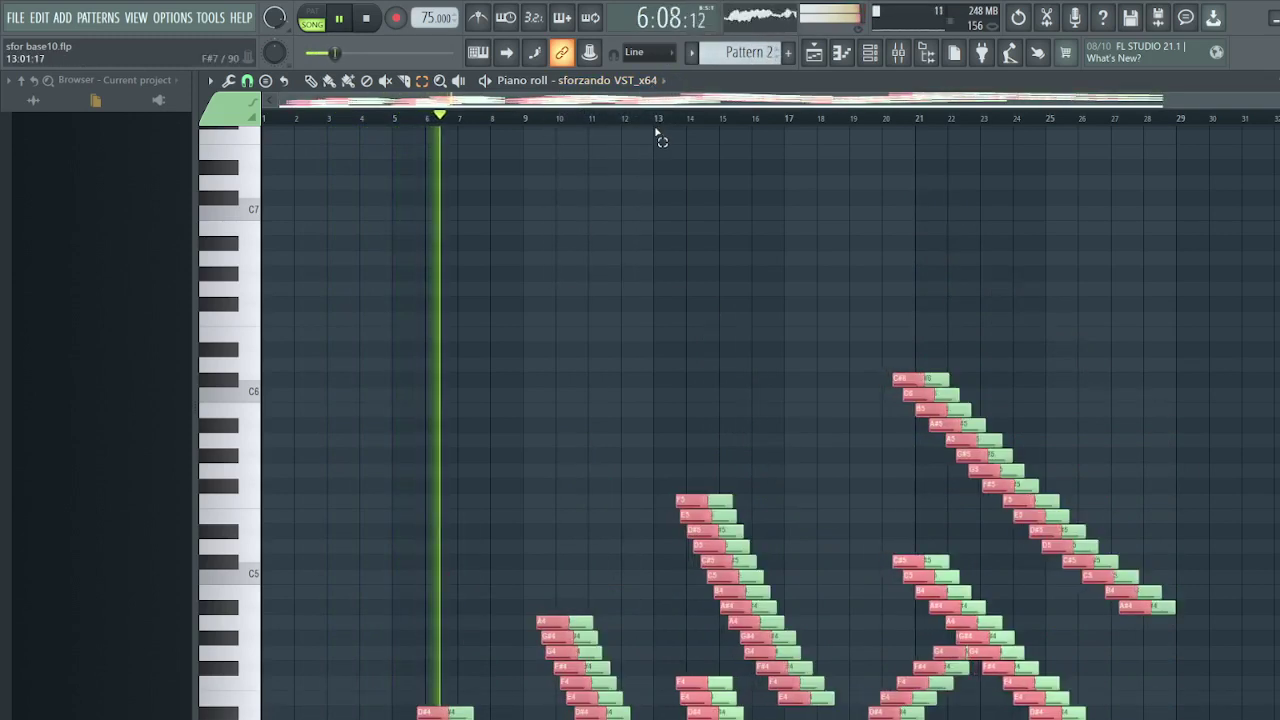
key("shift+Right")
key("shift+Right")
key("shift+Right")
key("shift+Right")
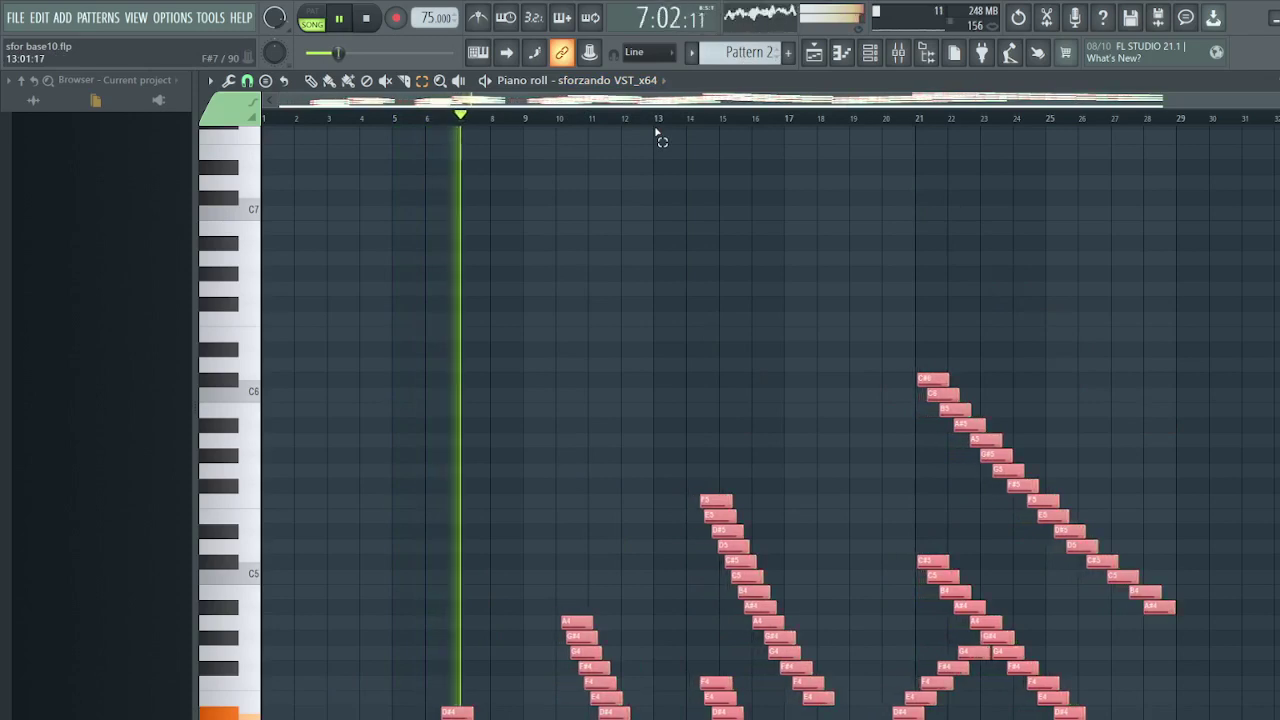
Raise the aligned copy of the runs in Pattern 2 by one octave and deselect the notes
key("shift+Up")
key("shift+Up")
key("shift+Up")
key("shift+Up")
key("shift+Up")
key("shift+Up")
key("shift+Up")
key("shift+Up")
key("shift+Up")
key("shift+Up")
key("shift+Up")
key("shift+Up")
key("ctrl+a")
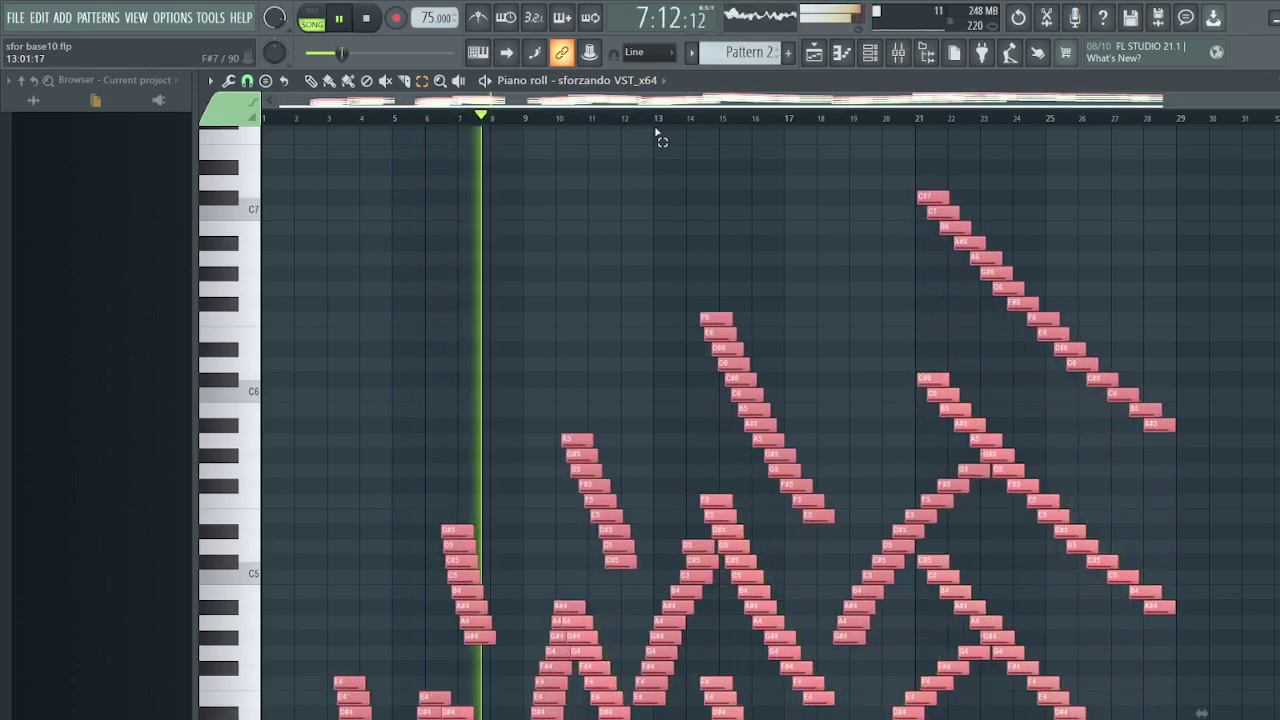
left_click(820, 322)
Delete the sustained low note cluster around C0 to D#0 beneath the runs in Pattern 2
scroll(831, 309, "down", 7)
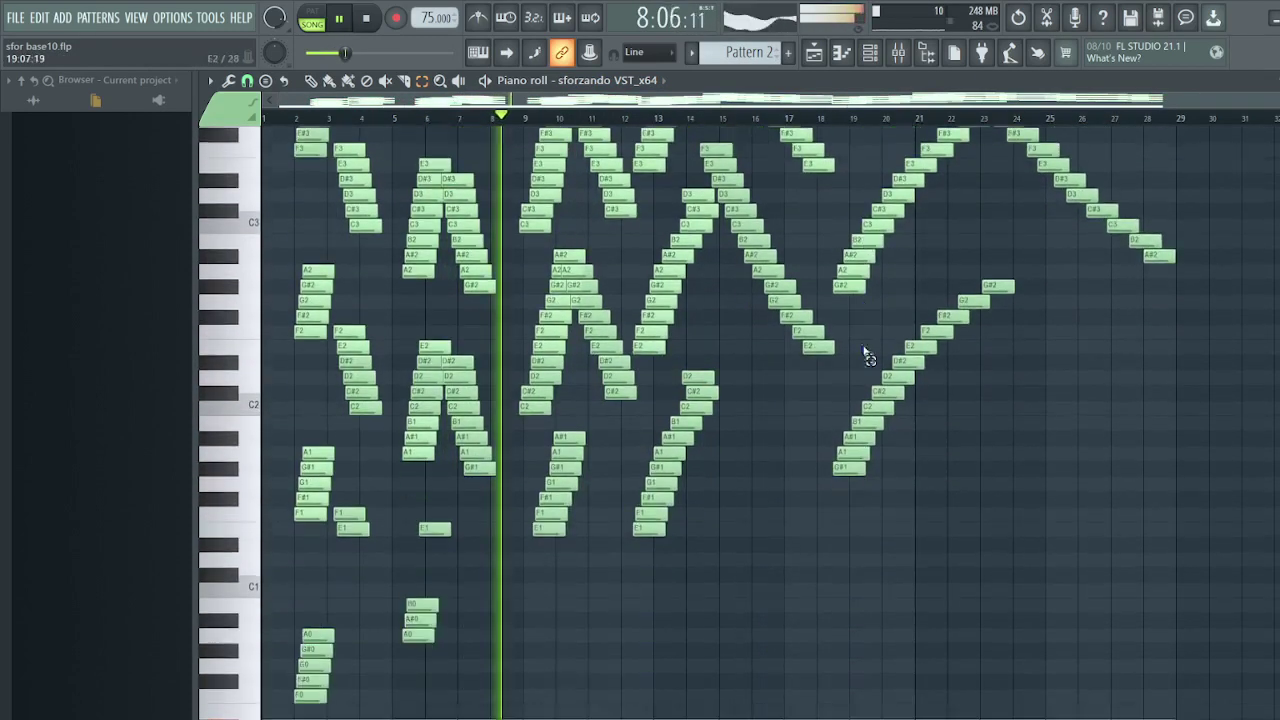
scroll(863, 354, "up", 2)
scroll(894, 394, "up", 5)
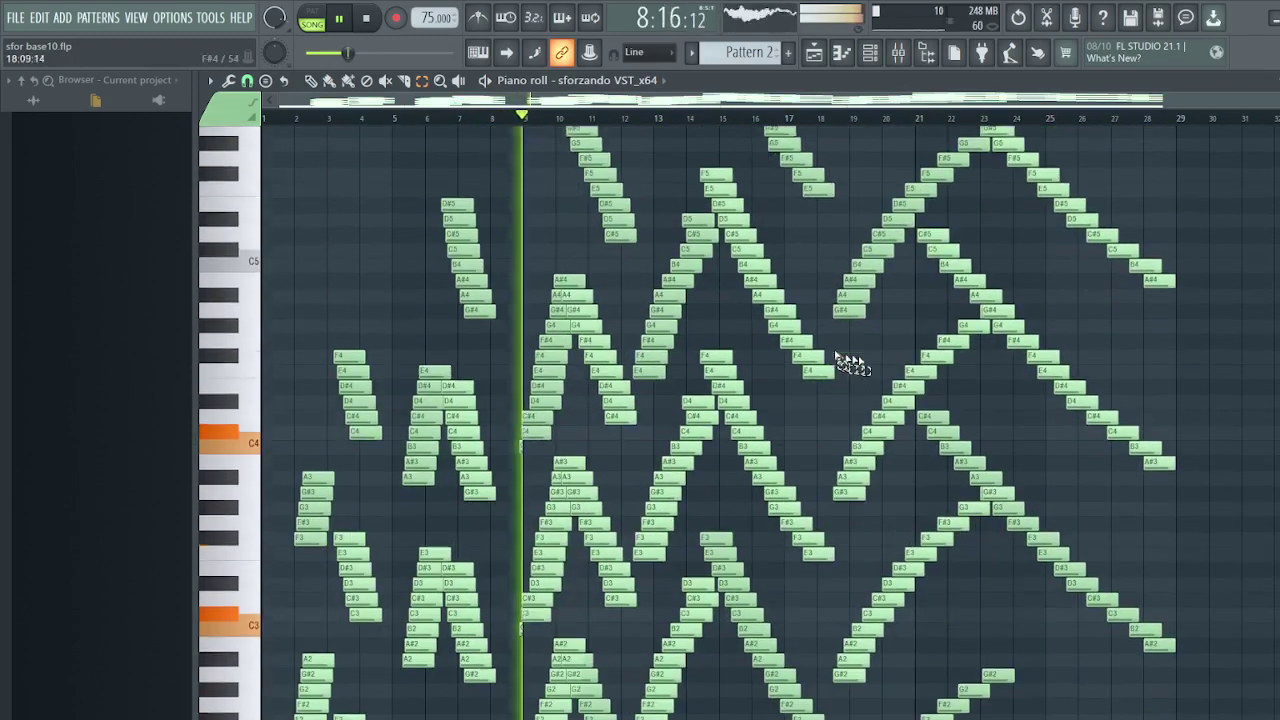
scroll(849, 400, "down", 12)
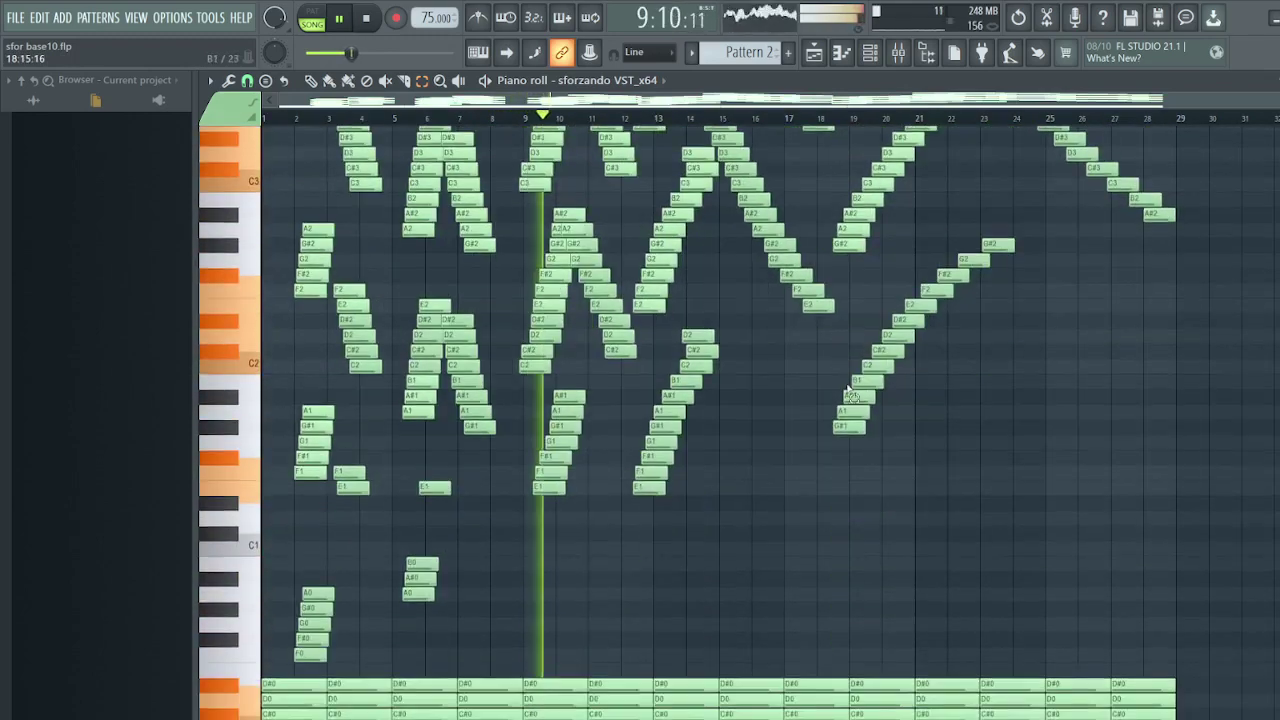
scroll(855, 398, "up", 1)
scroll(841, 389, "down", 1)
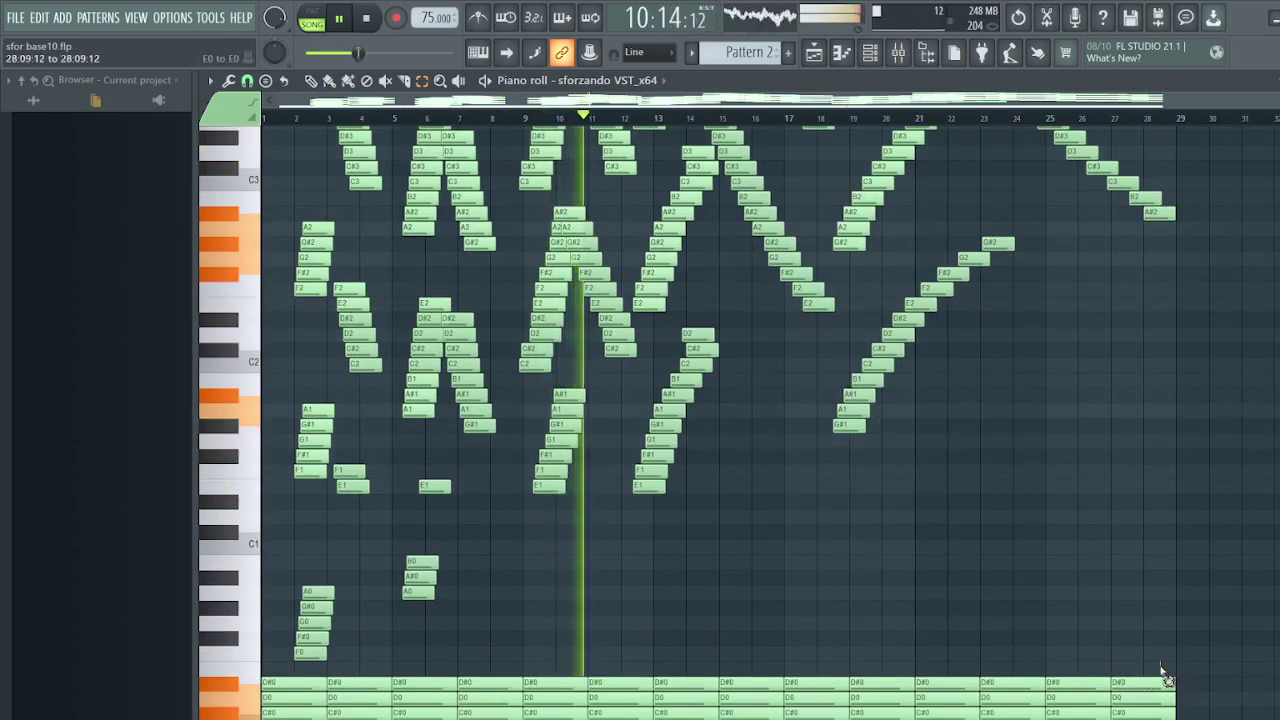
left_click_drag(1160, 665, 264, 719)
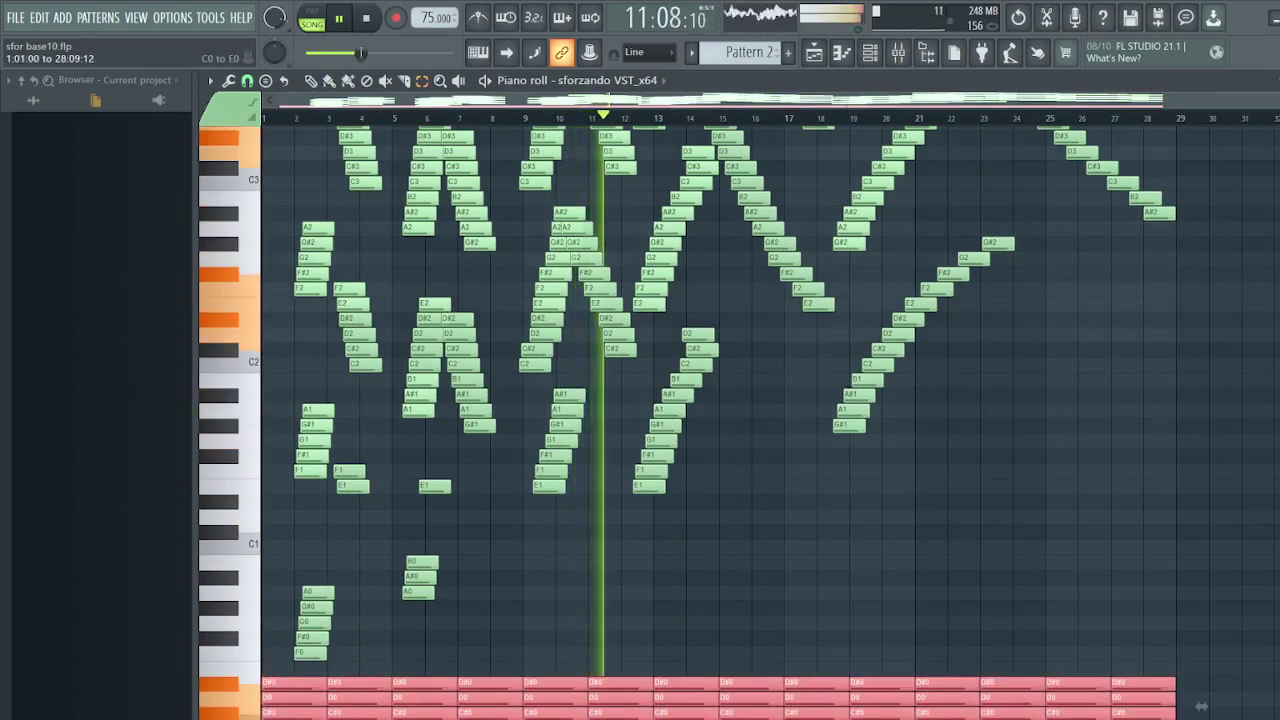
key("Delete")
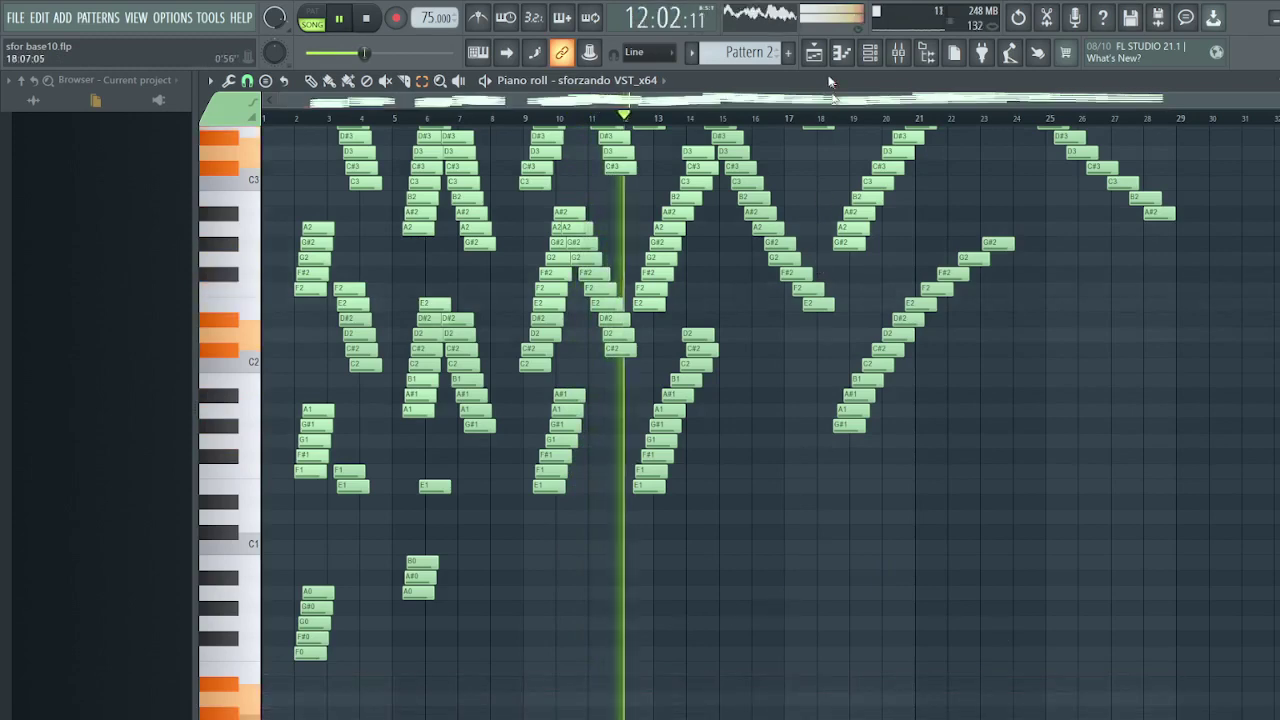
Delete the sustained low note cluster beneath the runs in Pattern 1's sforzando VST_x64 #3 channel
scroll(772, 53, "up", 2)
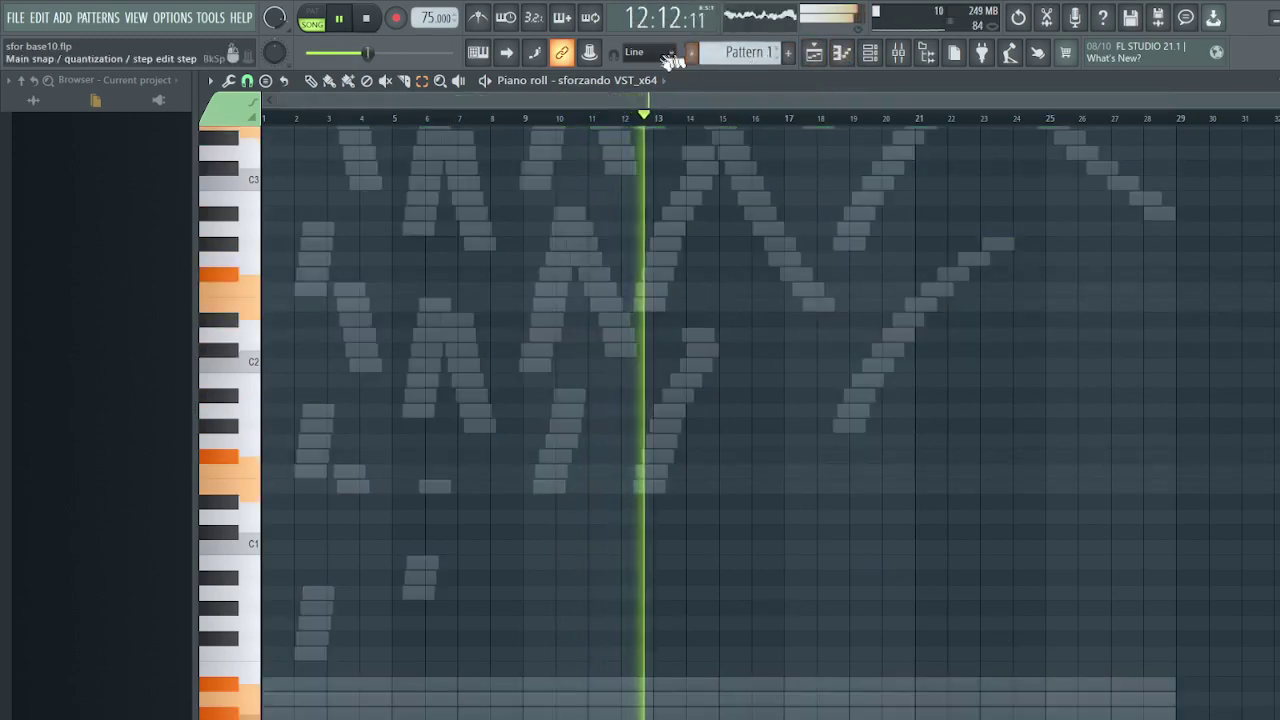
left_click(634, 82)
left_click(618, 142)
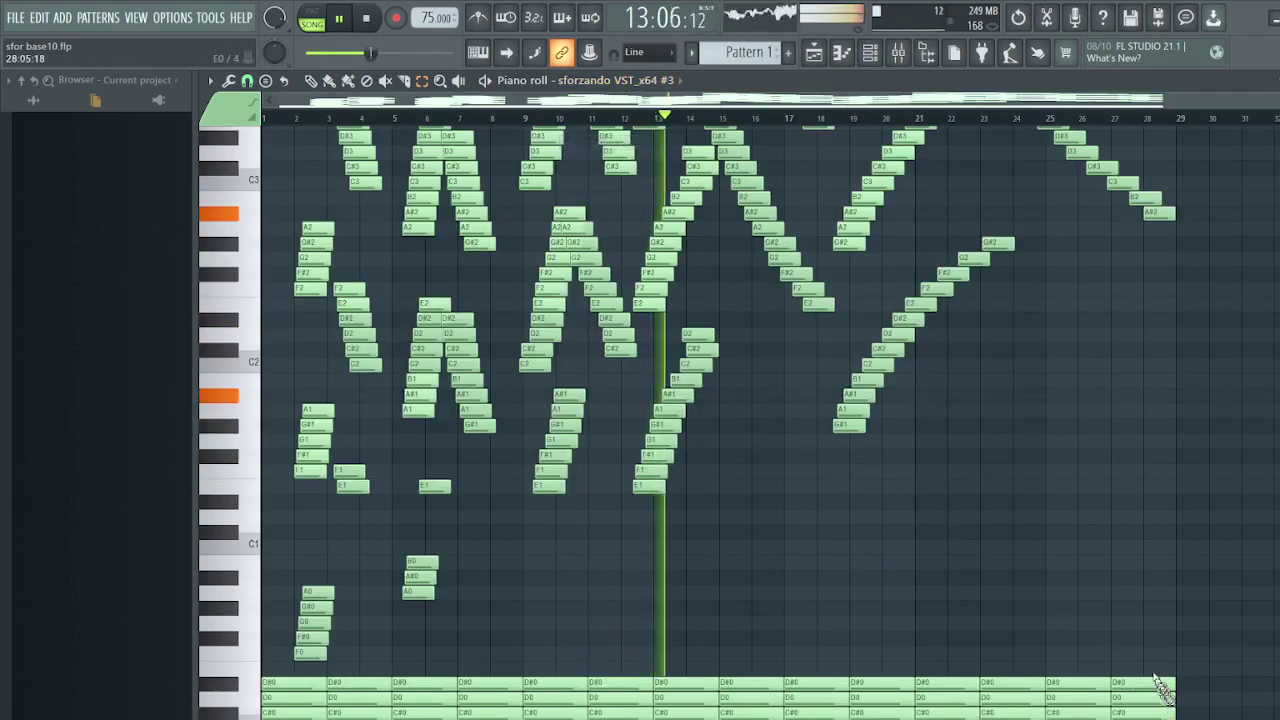
left_click_drag(1160, 688, 262, 700)
key("Delete")
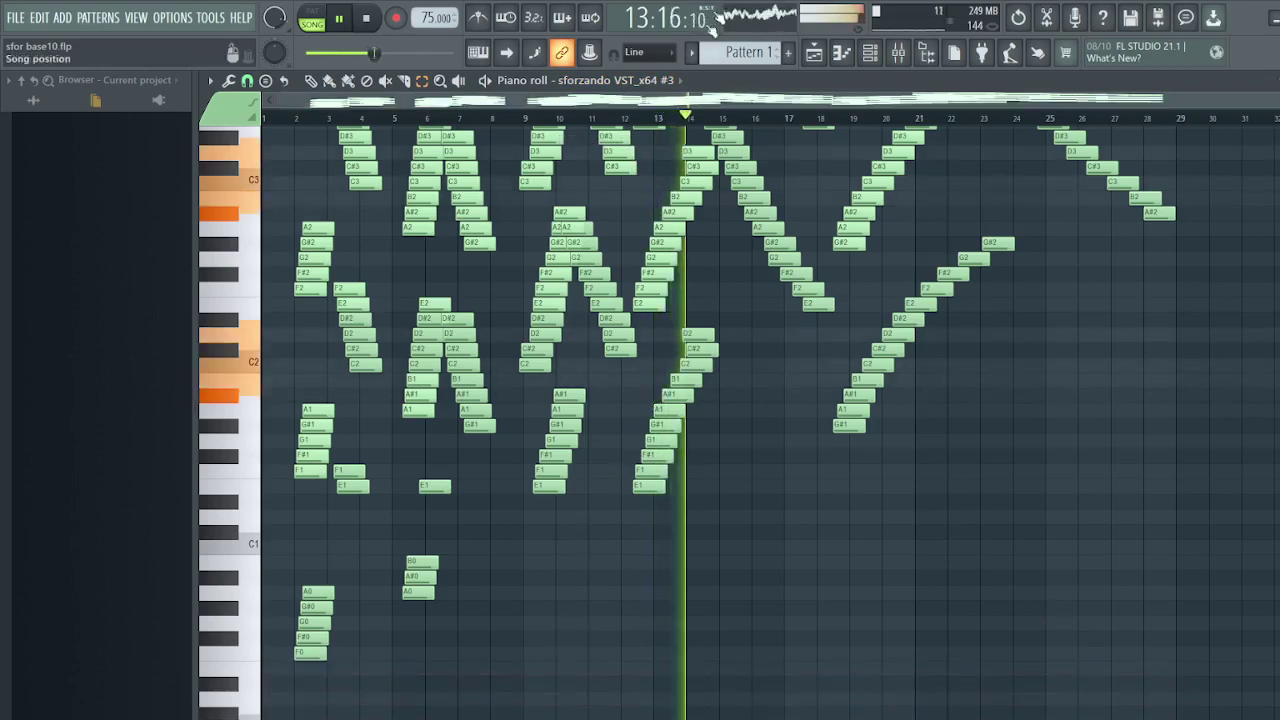
Delete the sustained low note cluster beneath the runs in Pattern 3's sforzando VST_x64 #2 channel
left_click(634, 80)
left_click(645, 128)
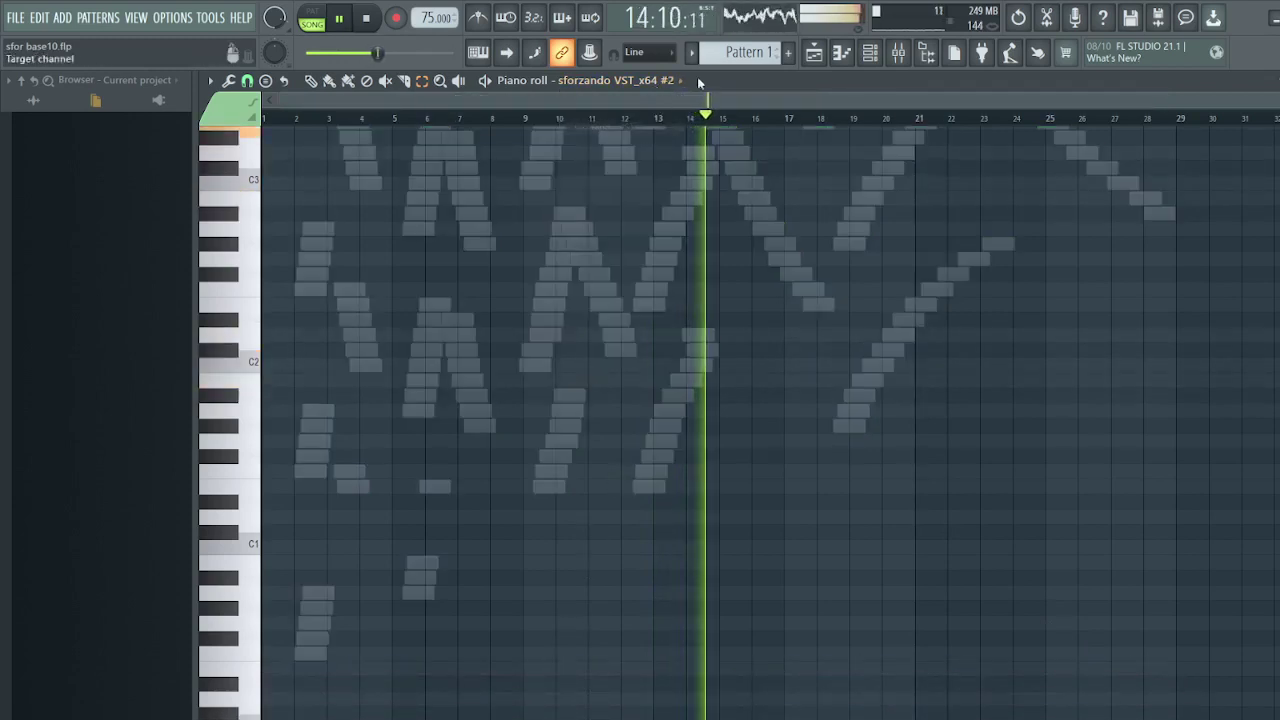
scroll(739, 57, "down", 1)
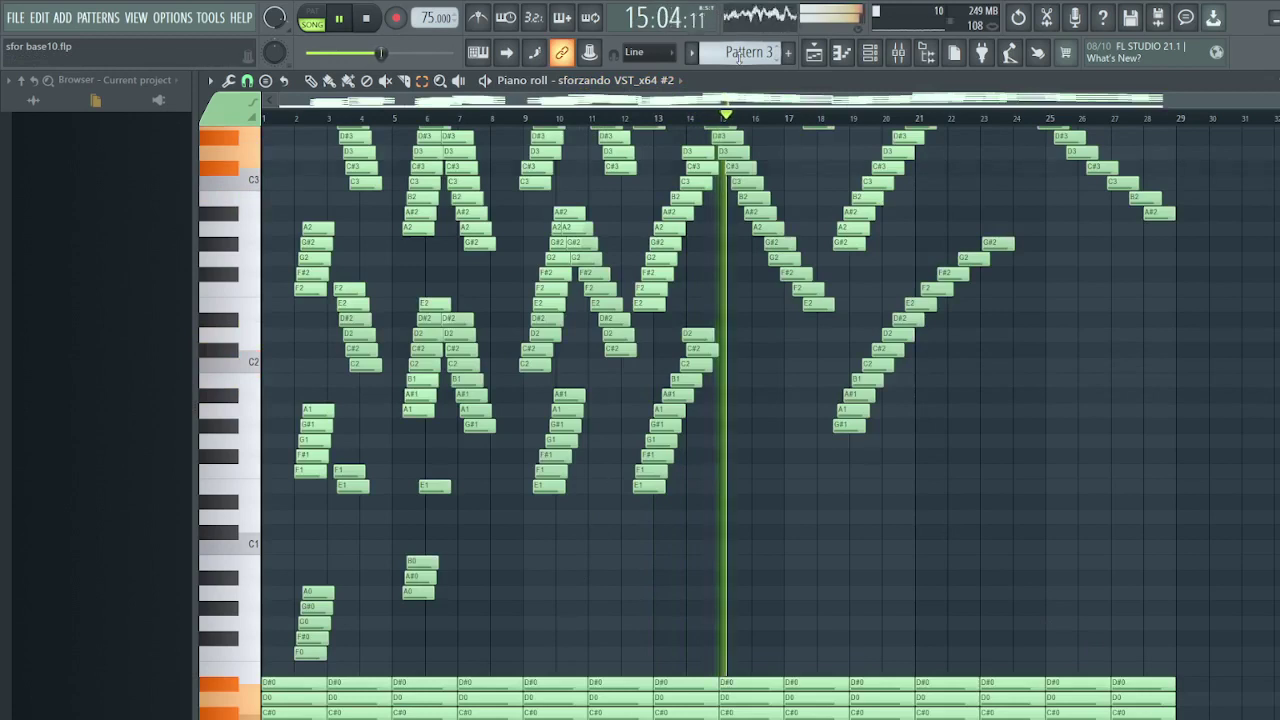
left_click_drag(1132, 658, 265, 714)
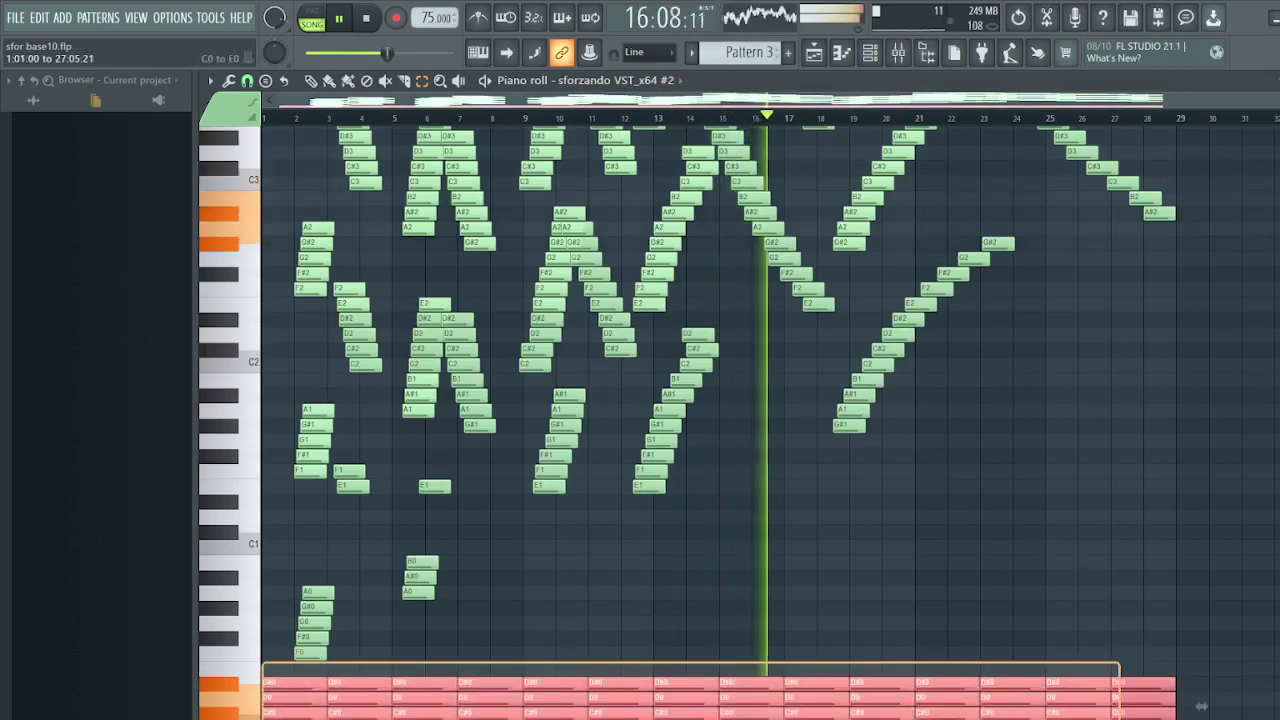
key("Delete")
scroll(865, 610, "up", 5)
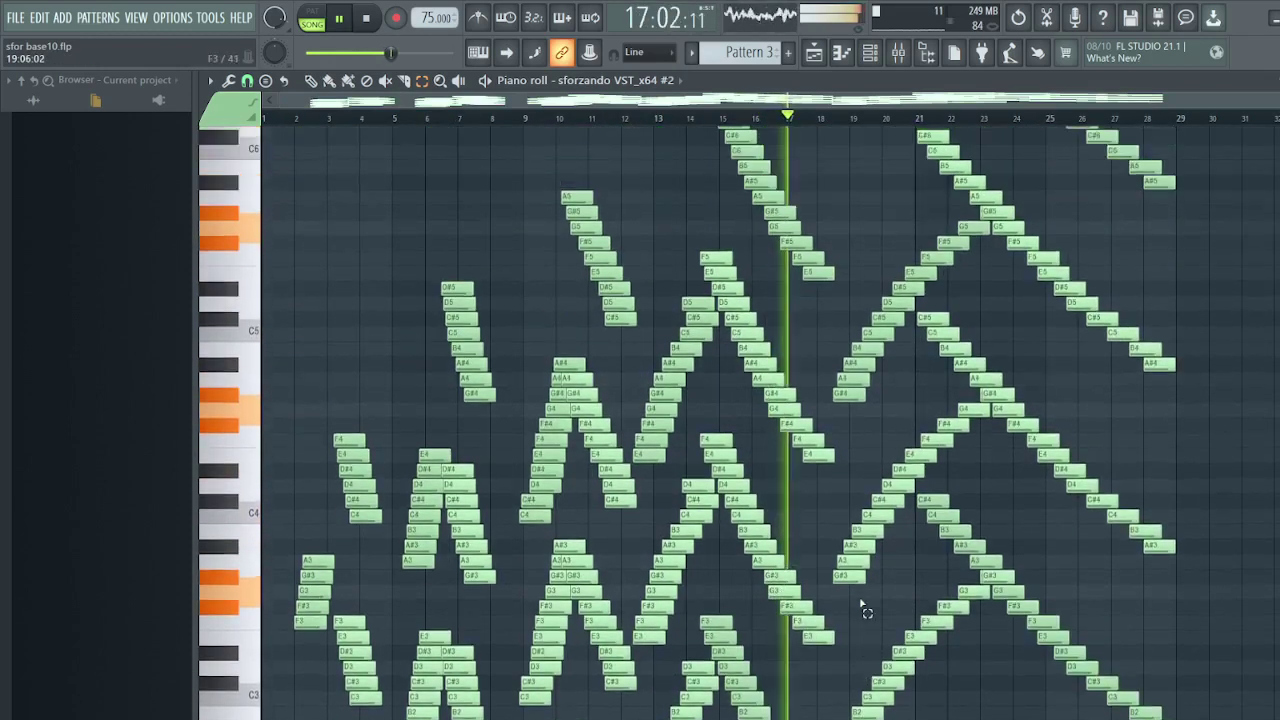
Display the channel rack over Pattern 3's piano roll
left_click(842, 52)
left_click(845, 56)
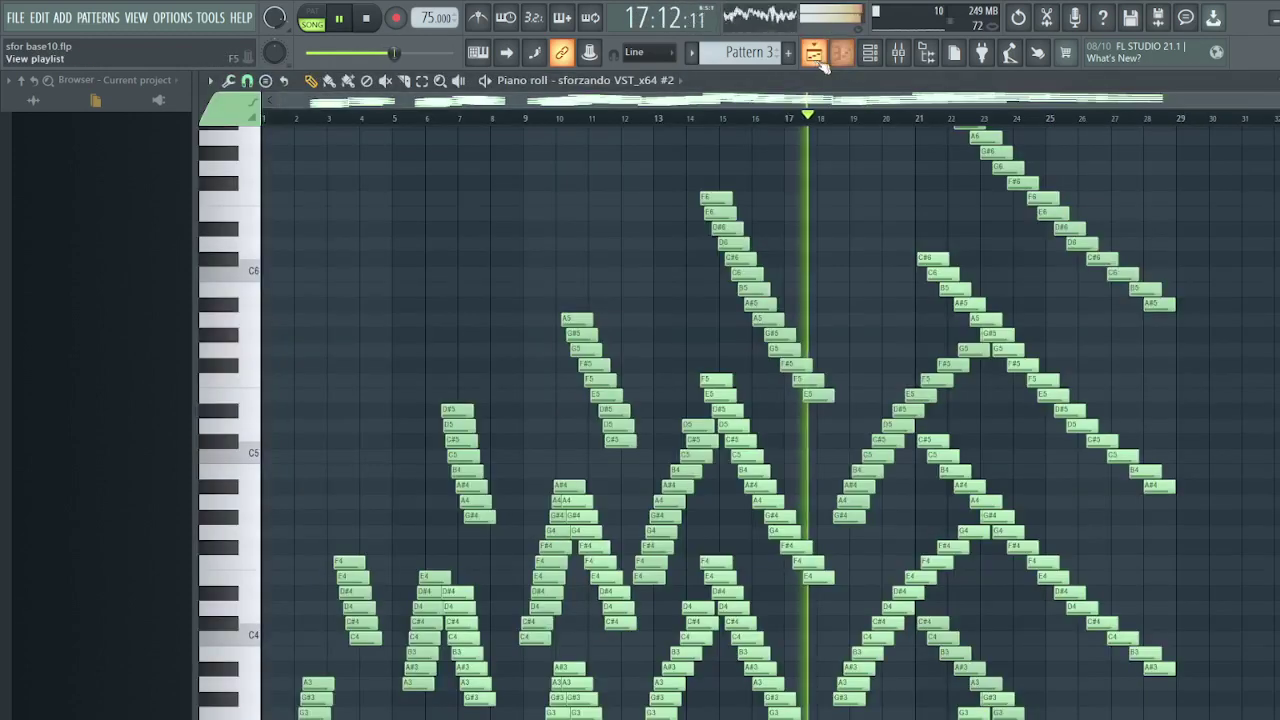
left_click(845, 56)
left_click(845, 56)
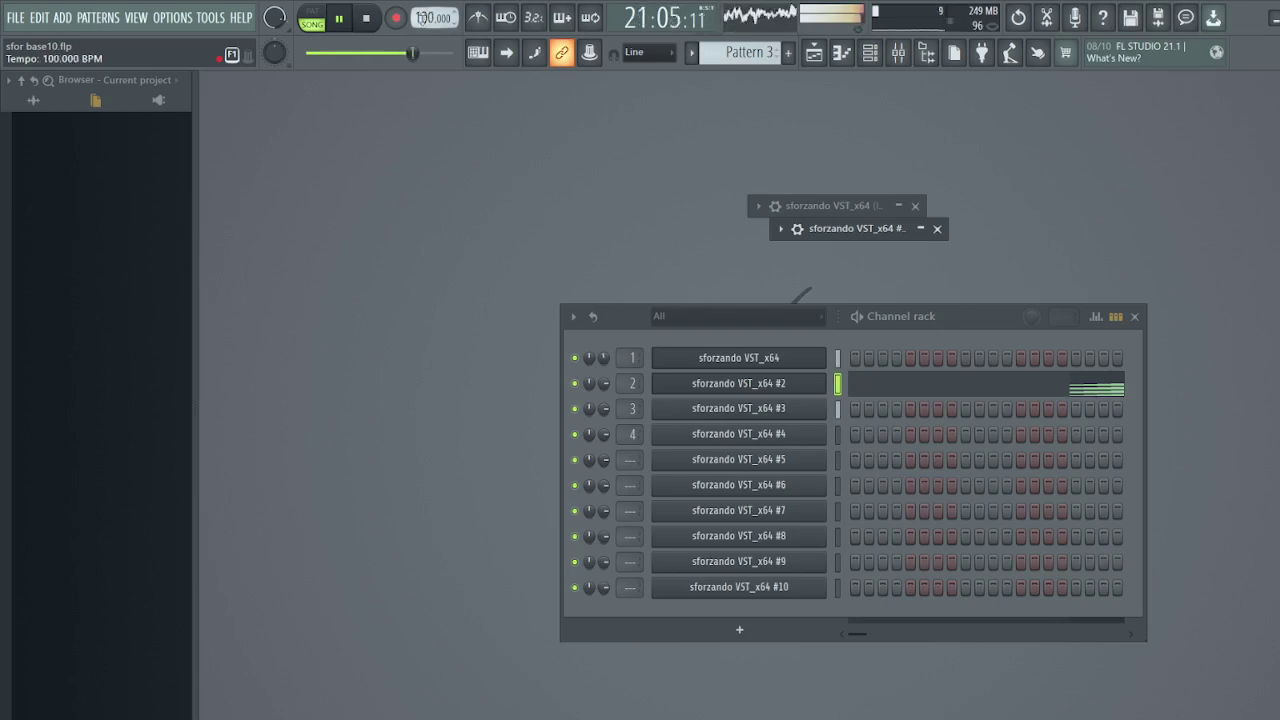
left_click(842, 55)
left_click(869, 55)
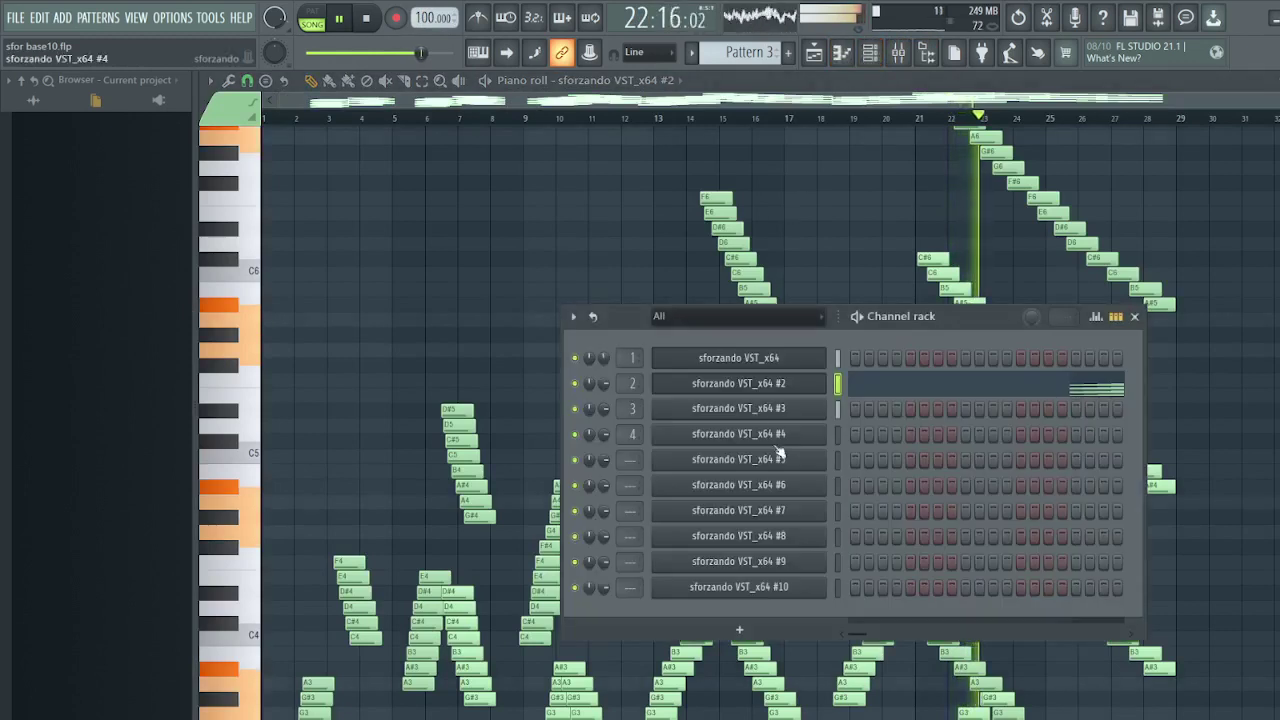
Review the instrument and effects settings of sforzando VST_x64 #3 and #2, minimizing each plugin window after viewing
left_click(799, 362)
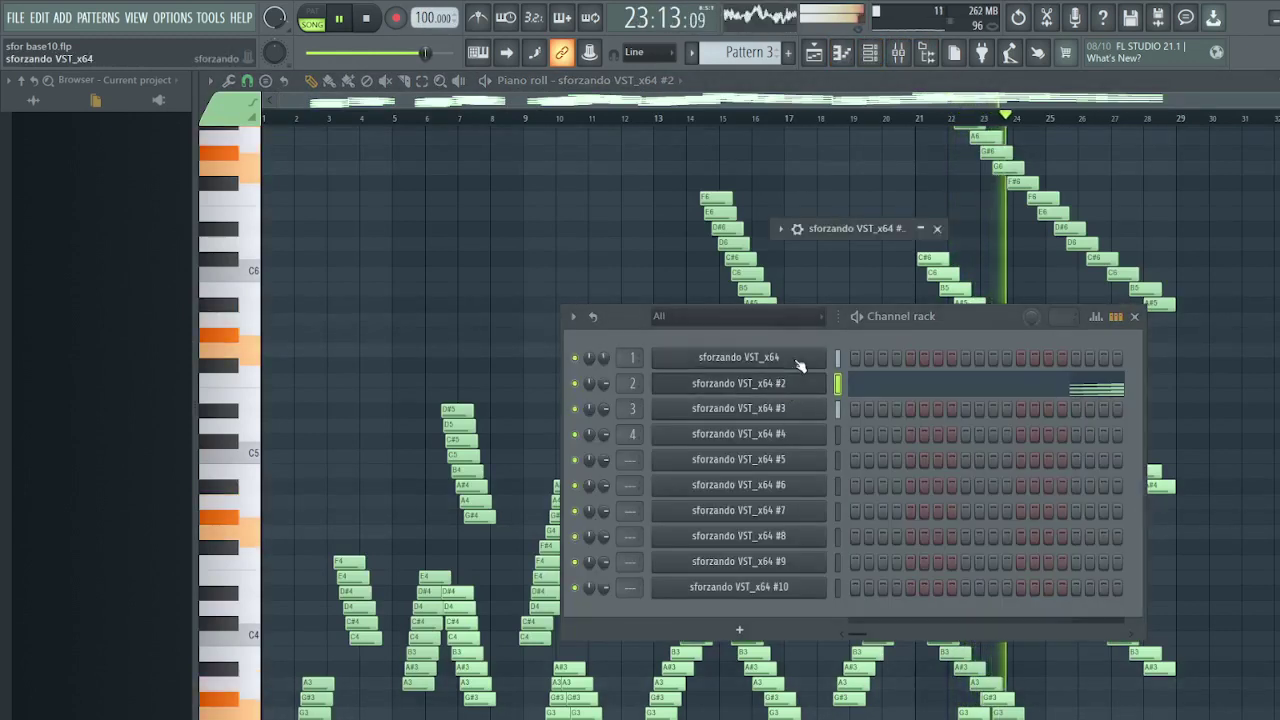
left_click(802, 407)
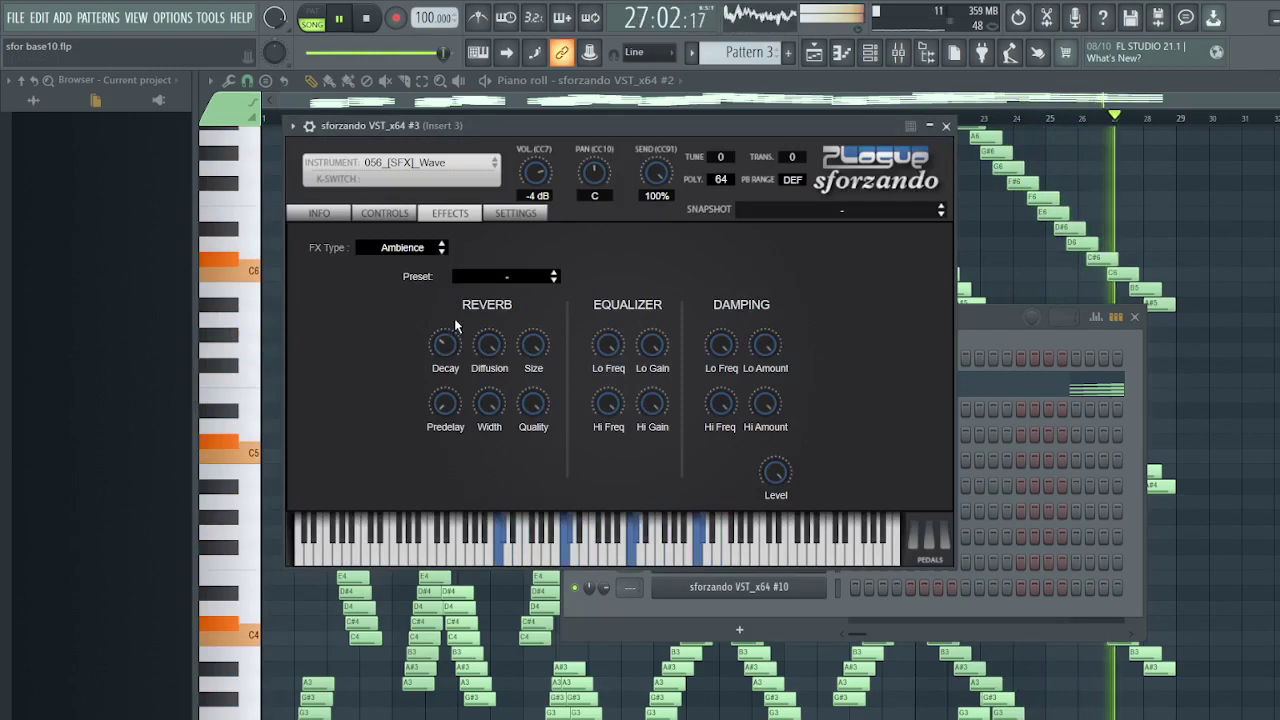
left_click(929, 127)
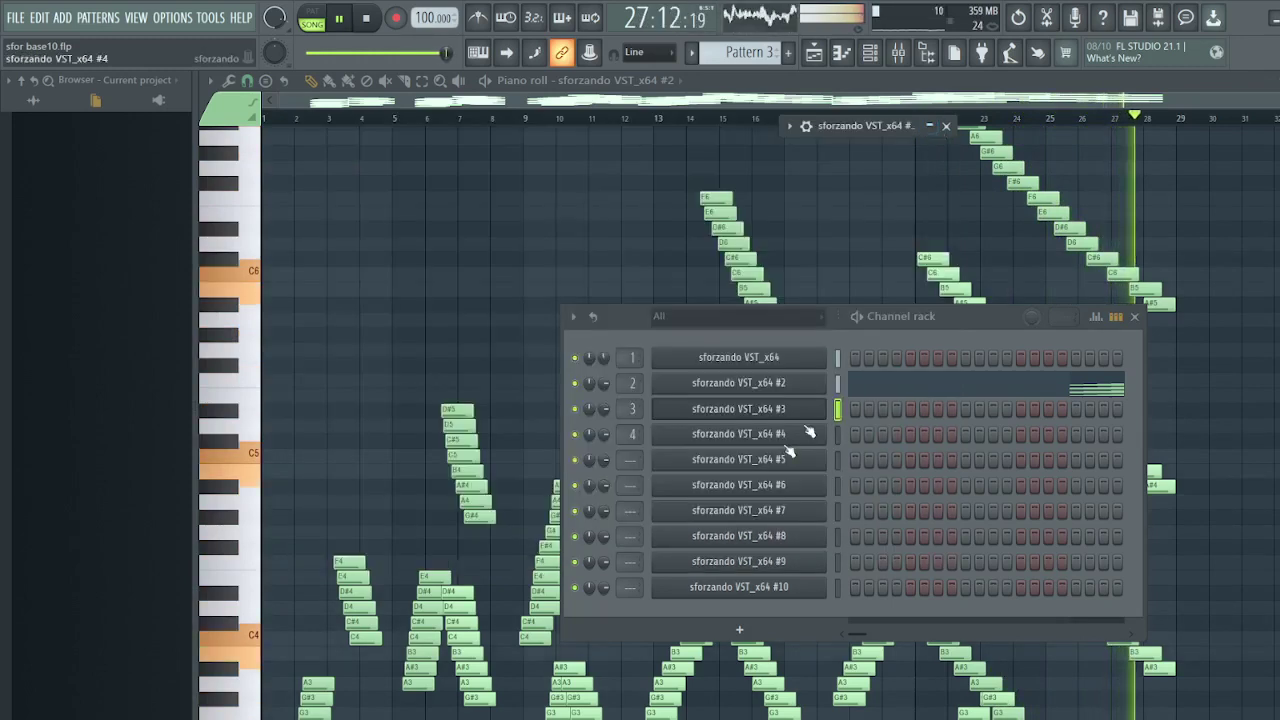
left_click(766, 388)
left_click(921, 229)
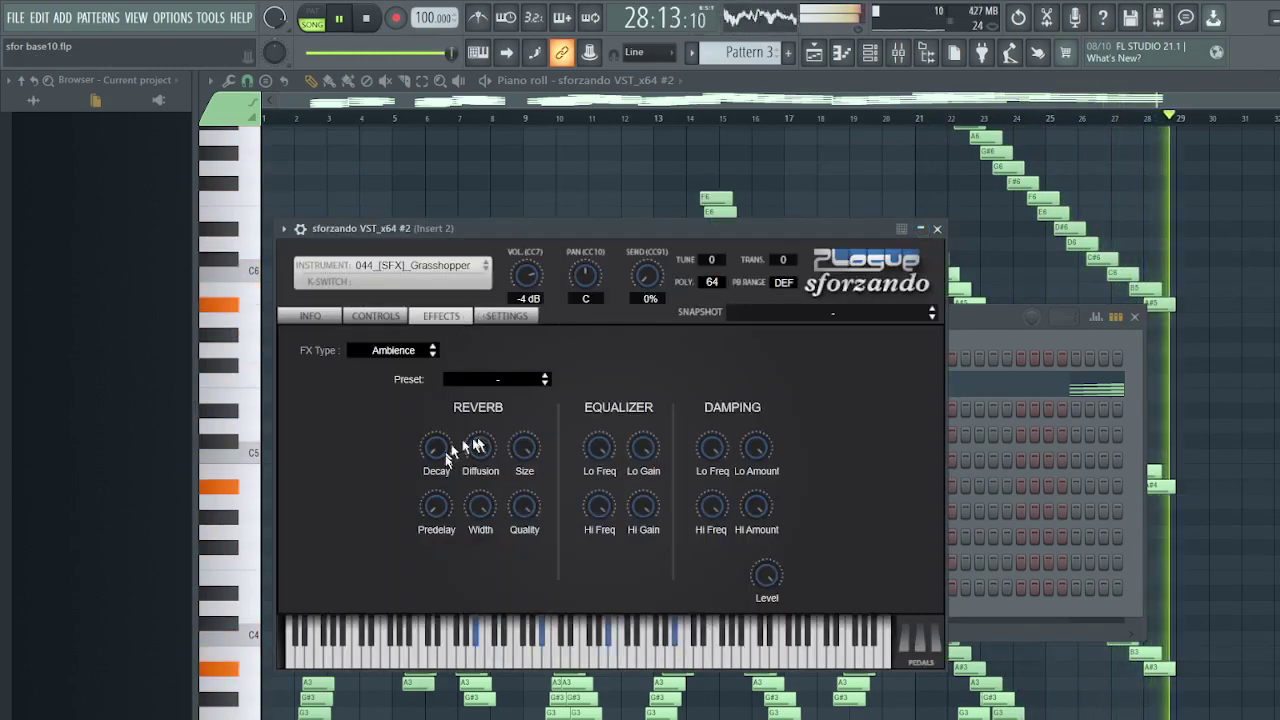
left_click(921, 230)
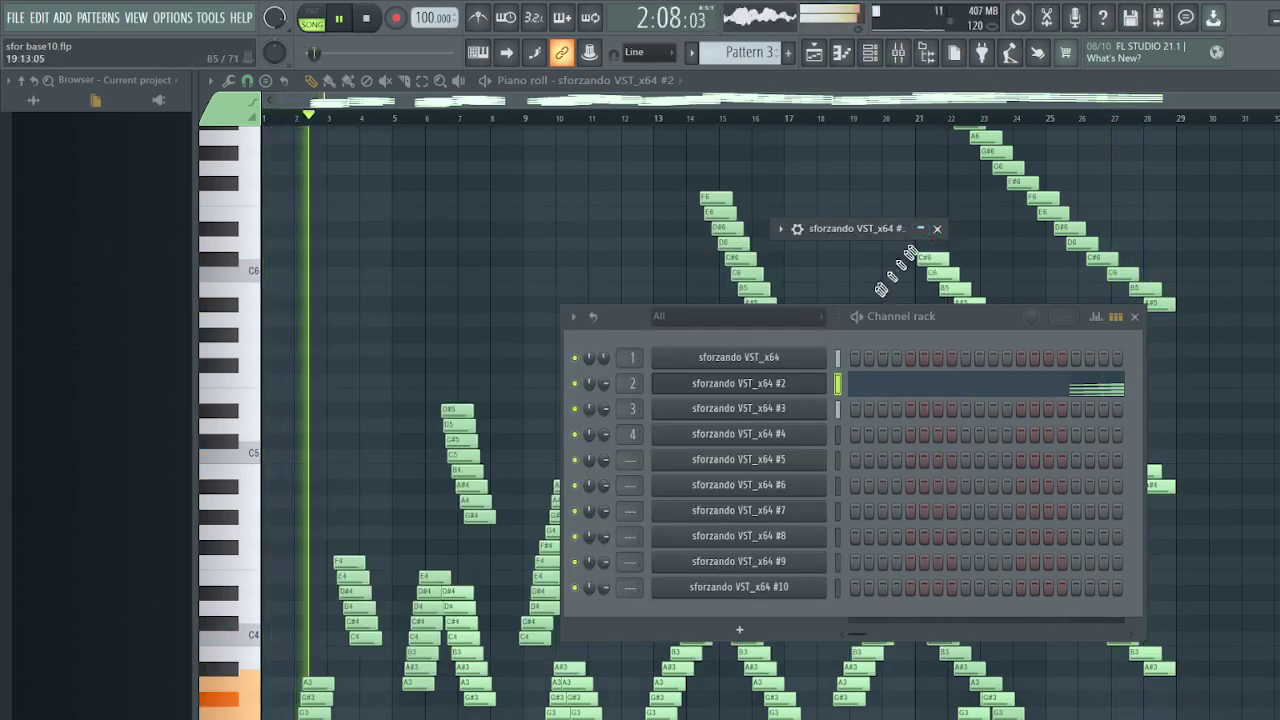
Review the first sforzando VST_x64 channel's instrument and effects settings, then minimize its window and close the channel rack
left_click(780, 360)
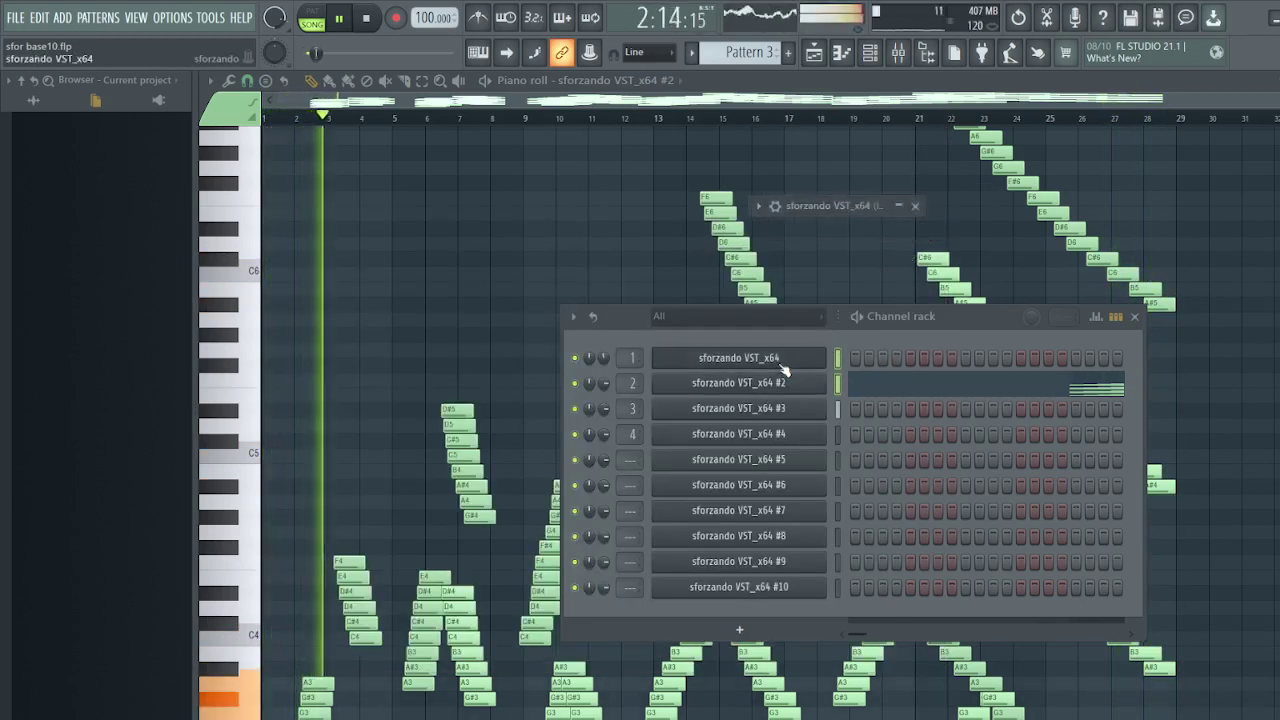
left_click(898, 206)
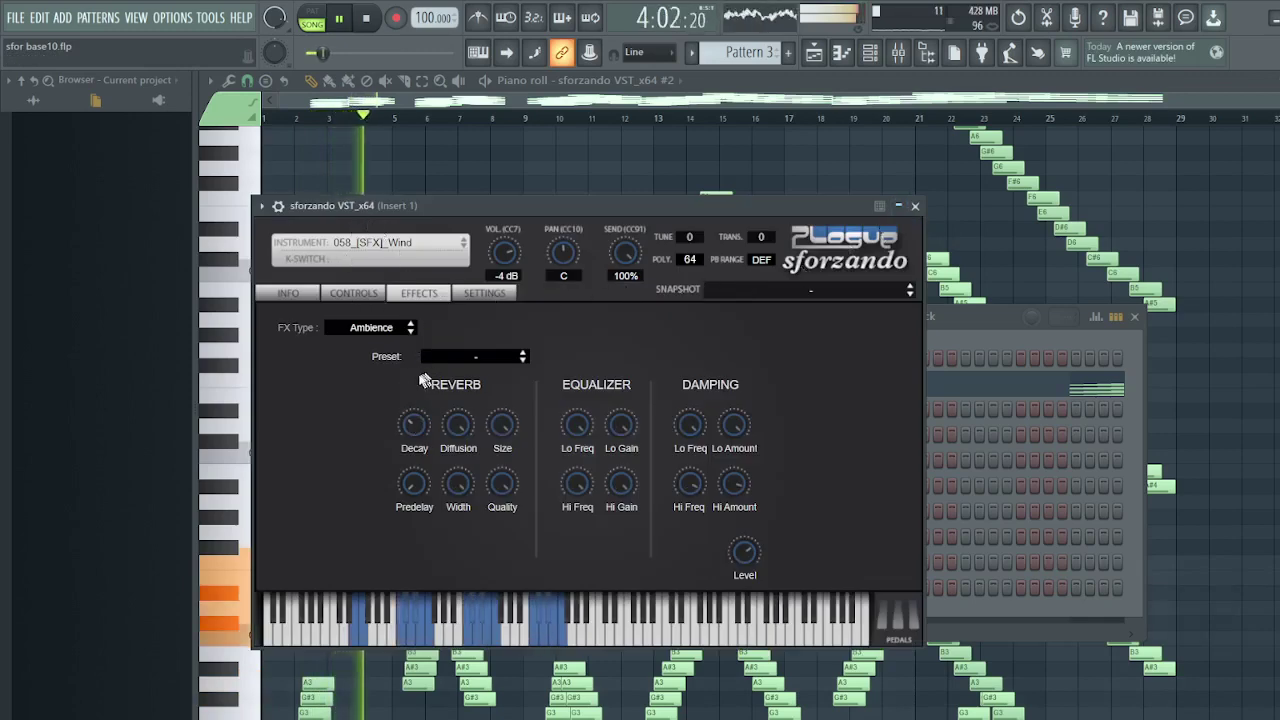
left_click(898, 206)
left_click(1134, 316)
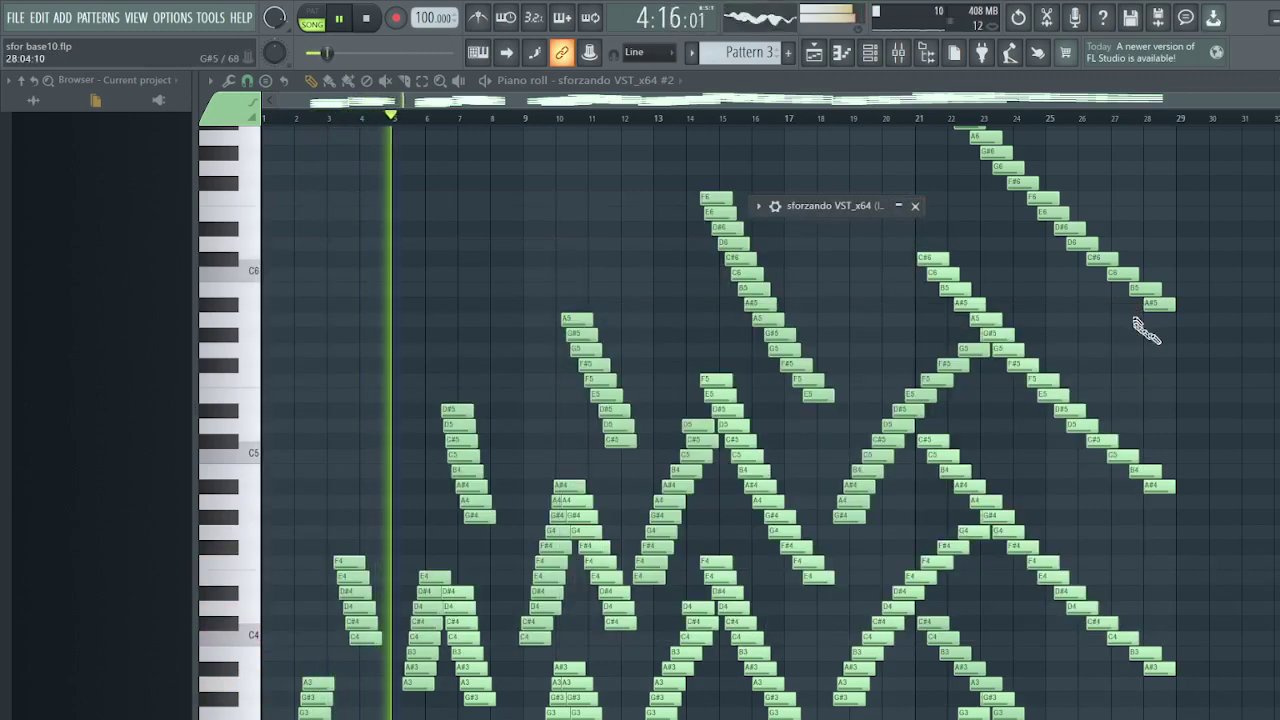
scroll(1018, 432, "down", 4)
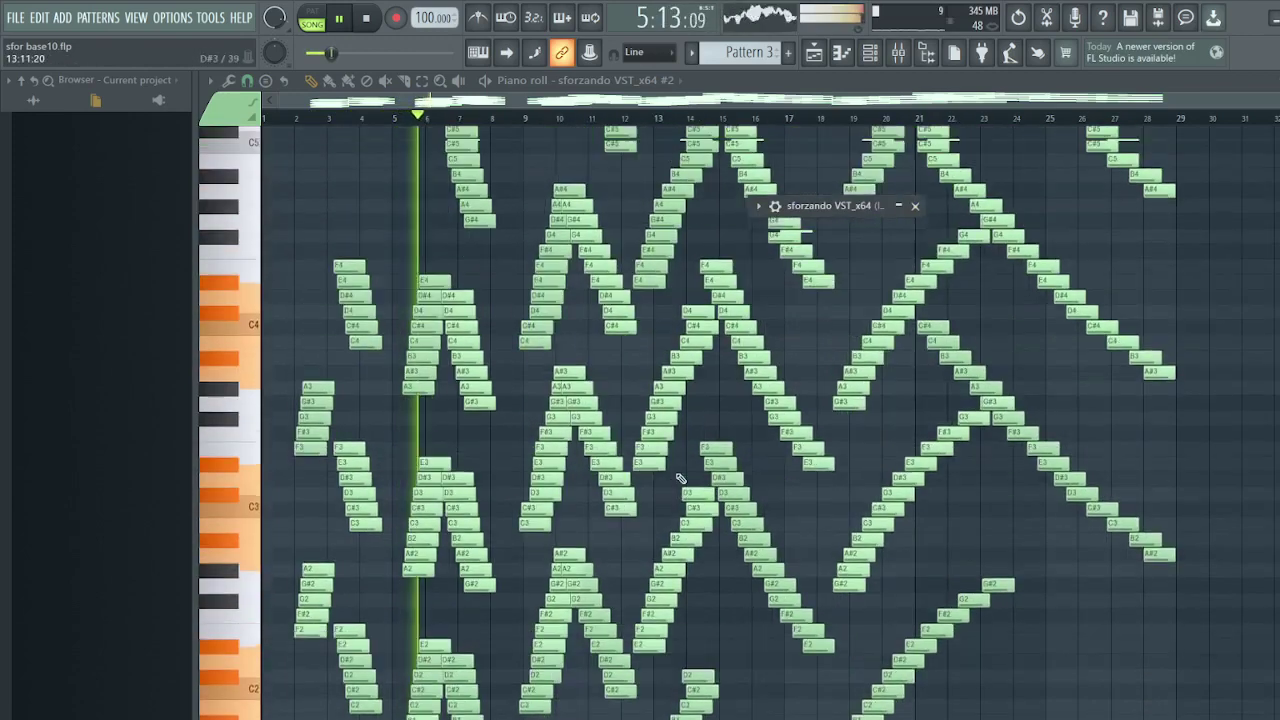
scroll(679, 478, "up", 2)
scroll(679, 478, "up", 2)
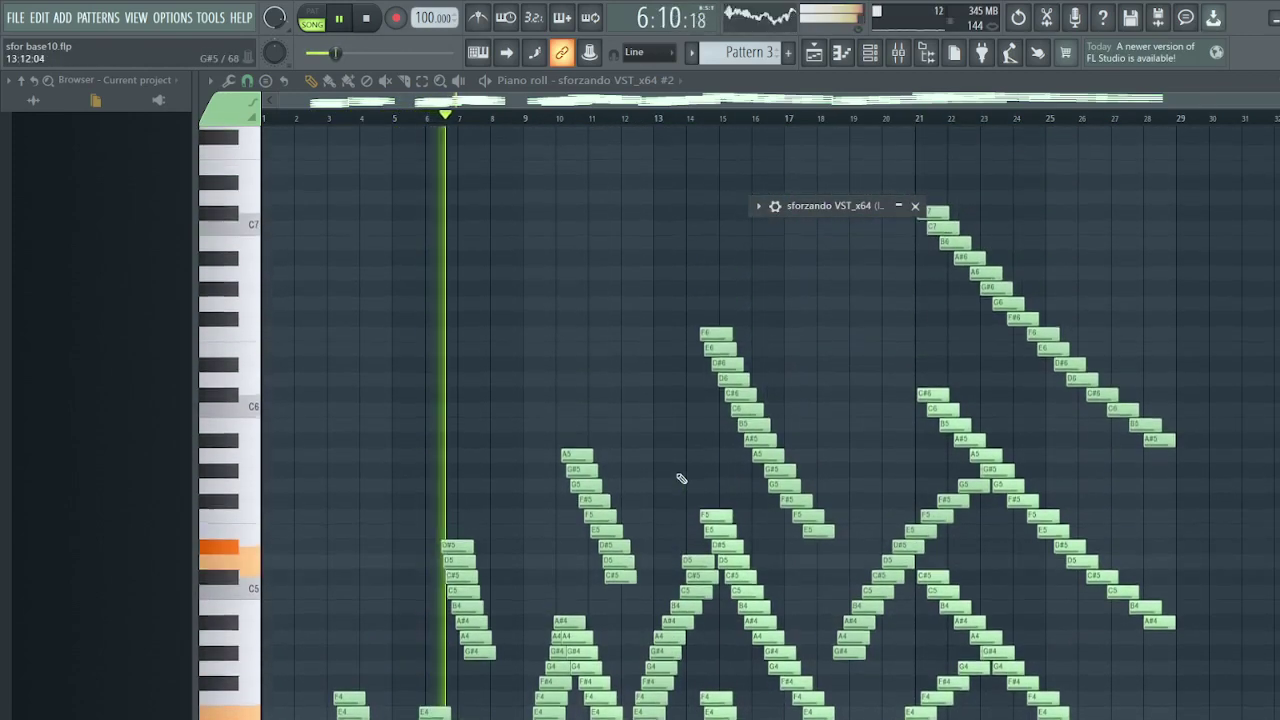
Raise all notes in Pattern 3's sforzando VST_x64 #2 channel by two octaves, then deselect them
scroll(689, 509, "up", 5)
scroll(695, 518, "down", 15)
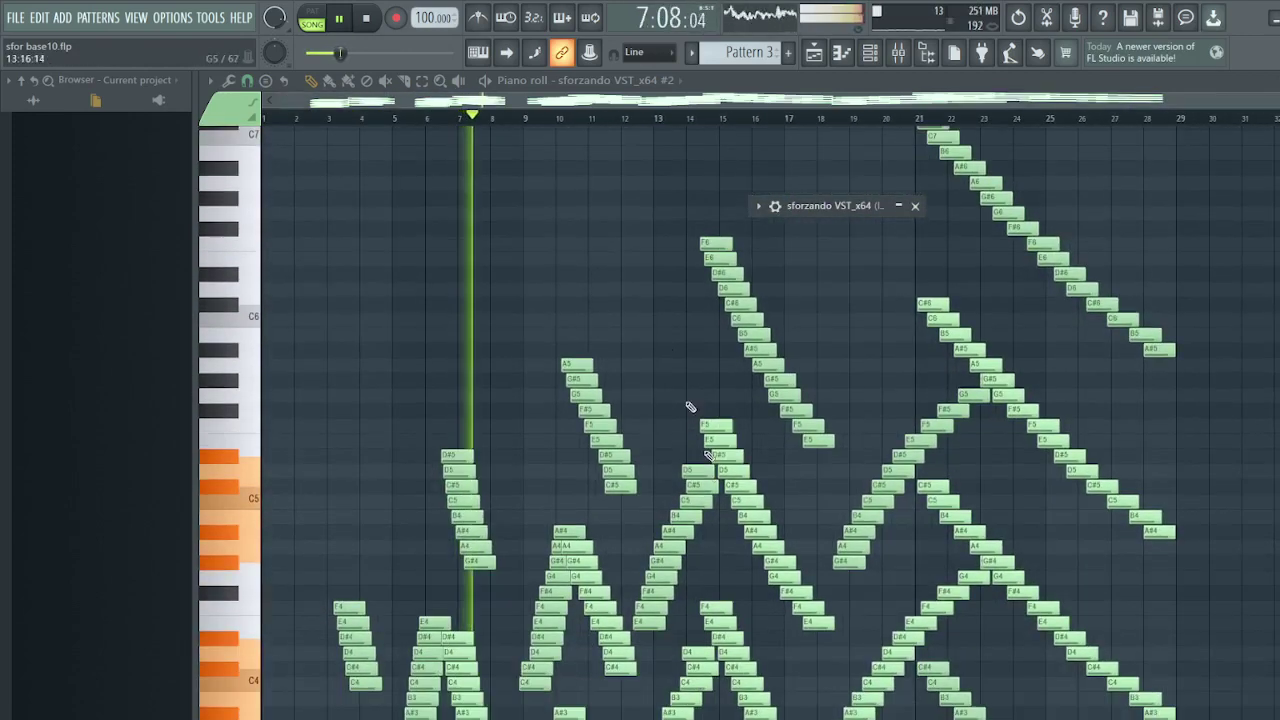
scroll(651, 423, "down", 13)
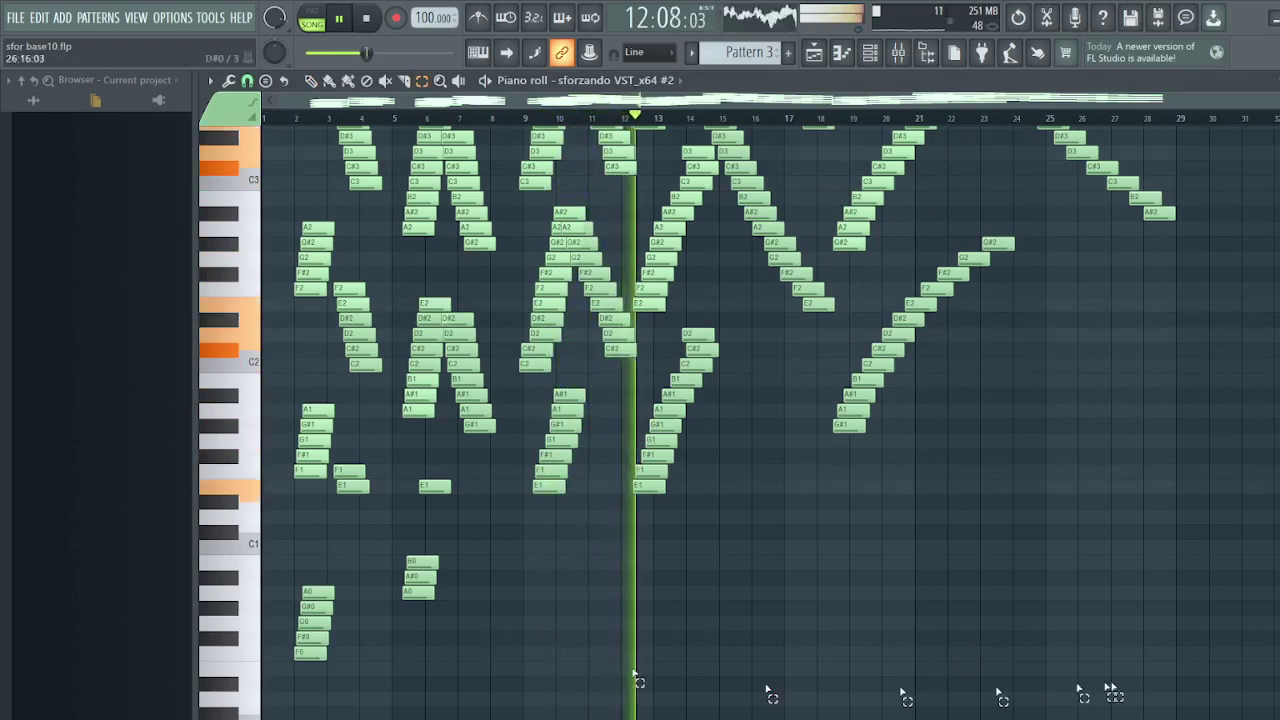
left_click_drag(1168, 698, 262, 329)
left_click_drag(1266, 700, 397, 290)
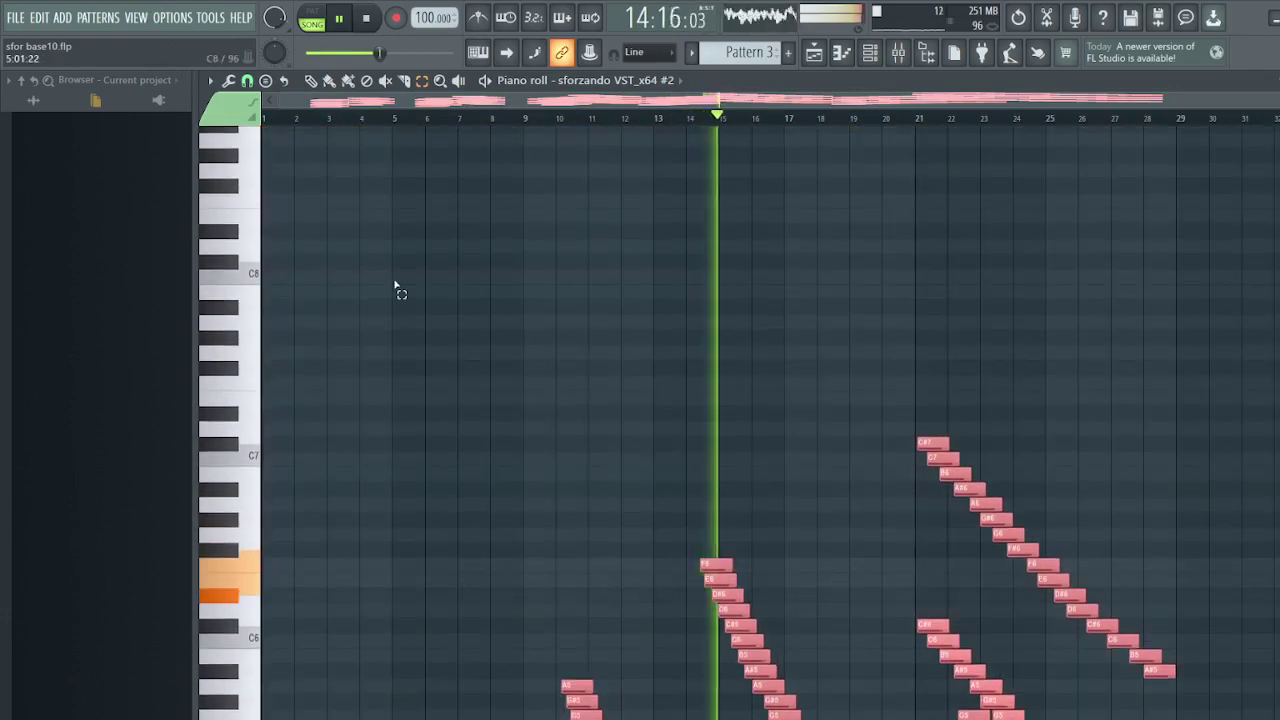
key("shift+Up")
key("shift+Up")
key("shift+Up")
key("shift+Up")
key("shift+Up")
key("shift+Up")
key("shift+Up")
key("shift+Up")
key("shift+Up")
key("shift+Up")
key("shift+Up")
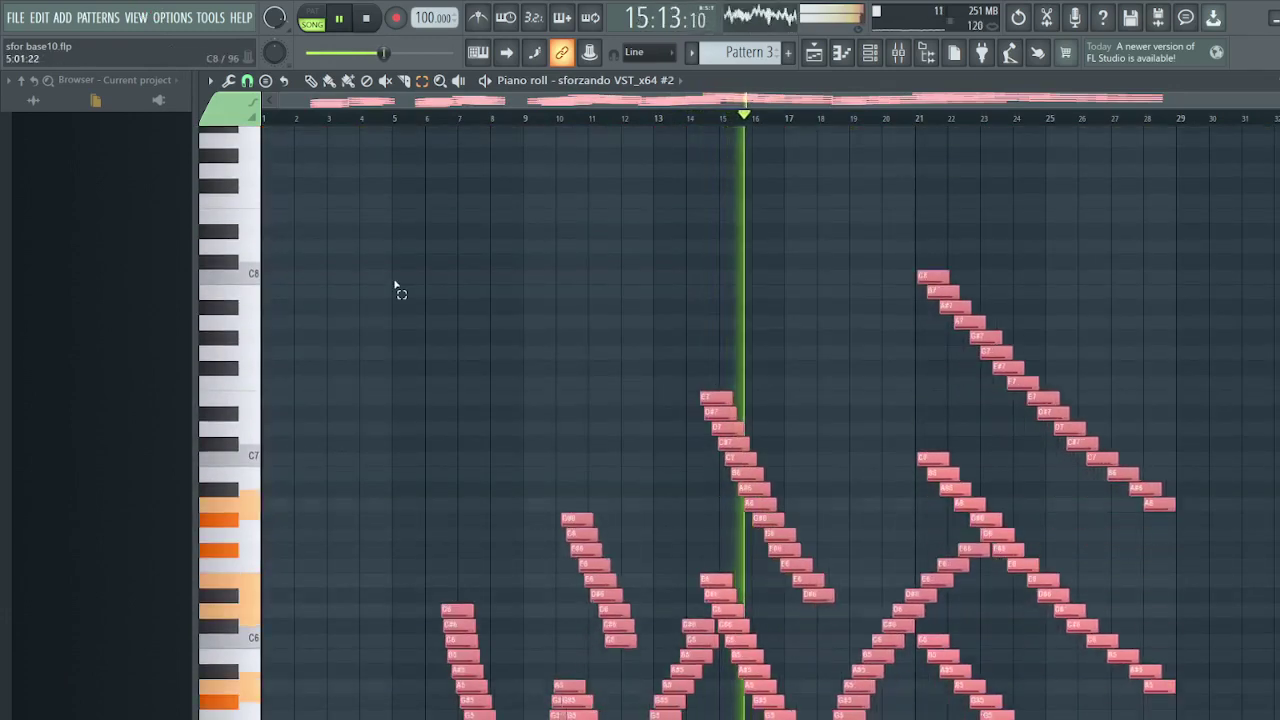
key("shift+Up")
key("shift+Up")
key("shift+Up")
key("shift+Up")
key("shift+Up")
key("shift+Up")
key("shift+Up")
key("shift+Up")
key("shift+Up")
key("shift+Up")
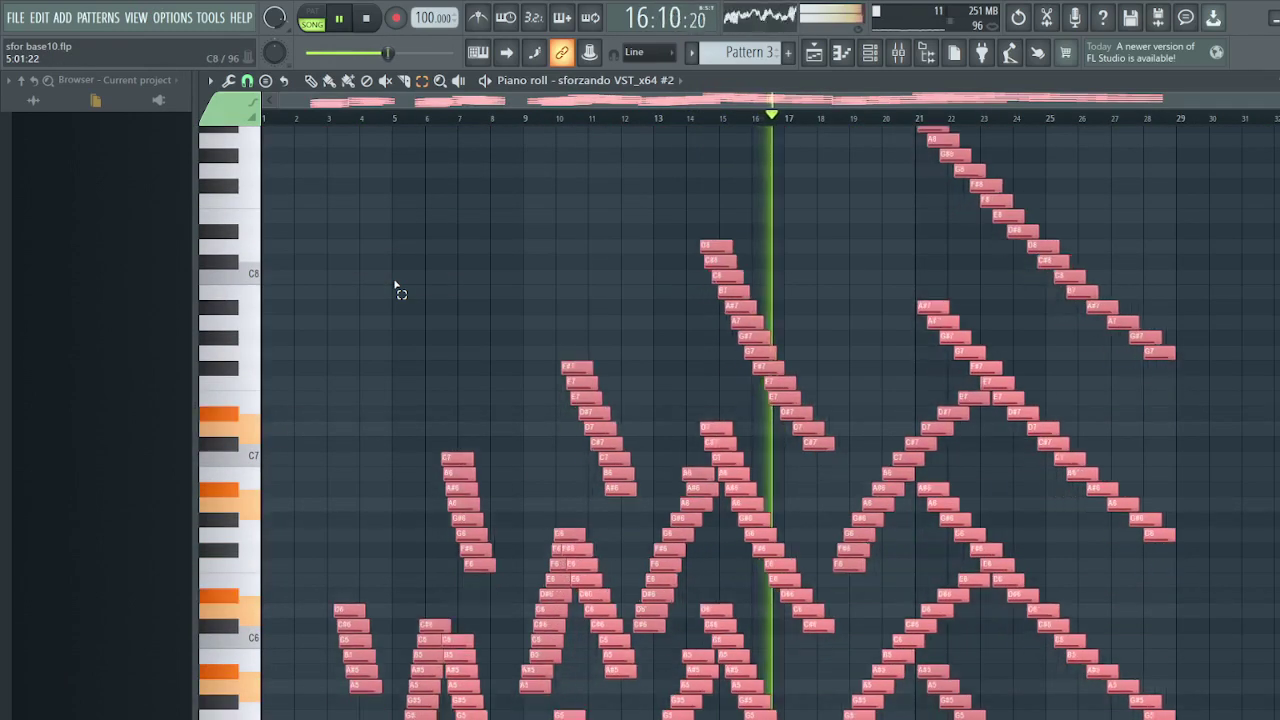
key("shift+Up")
key("shift+Up")
key("shift+Up")
left_click(800, 160)
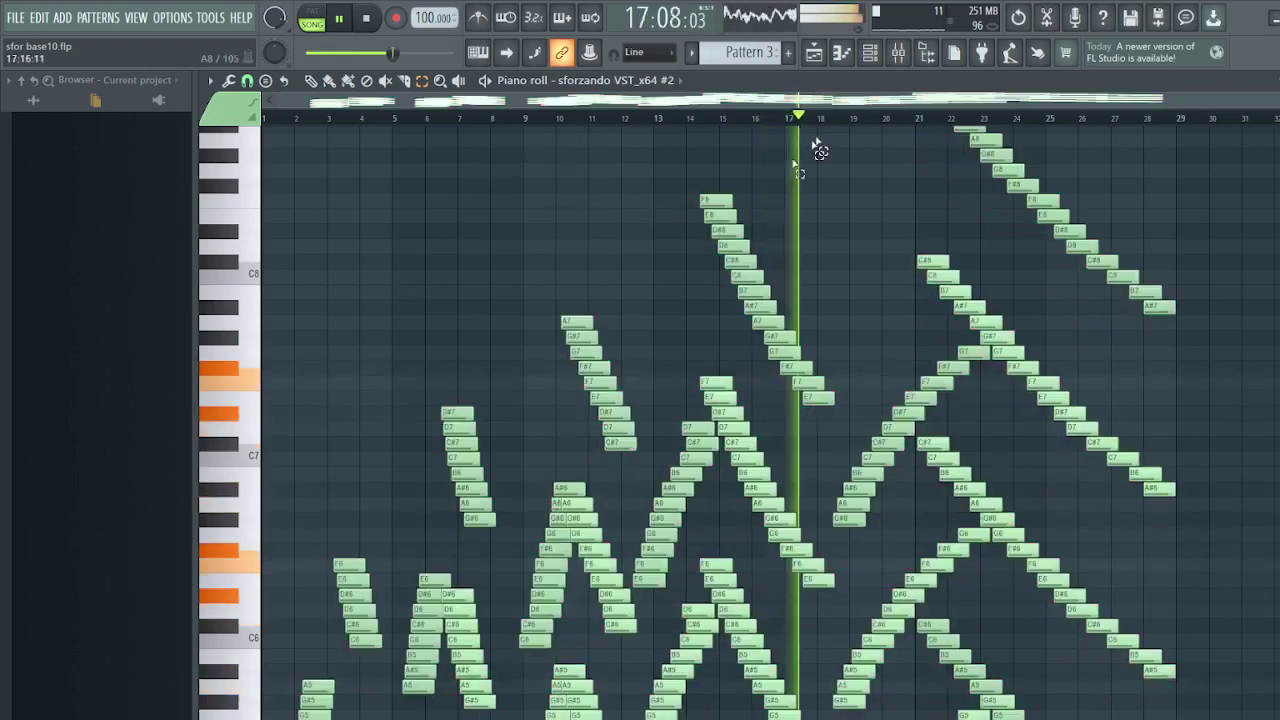
Reopen Pattern 3's piano roll on sforzando VST_x64 #2 and examine the lowest notes of the runs
left_click(842, 55)
left_click(842, 54)
left_click(842, 54)
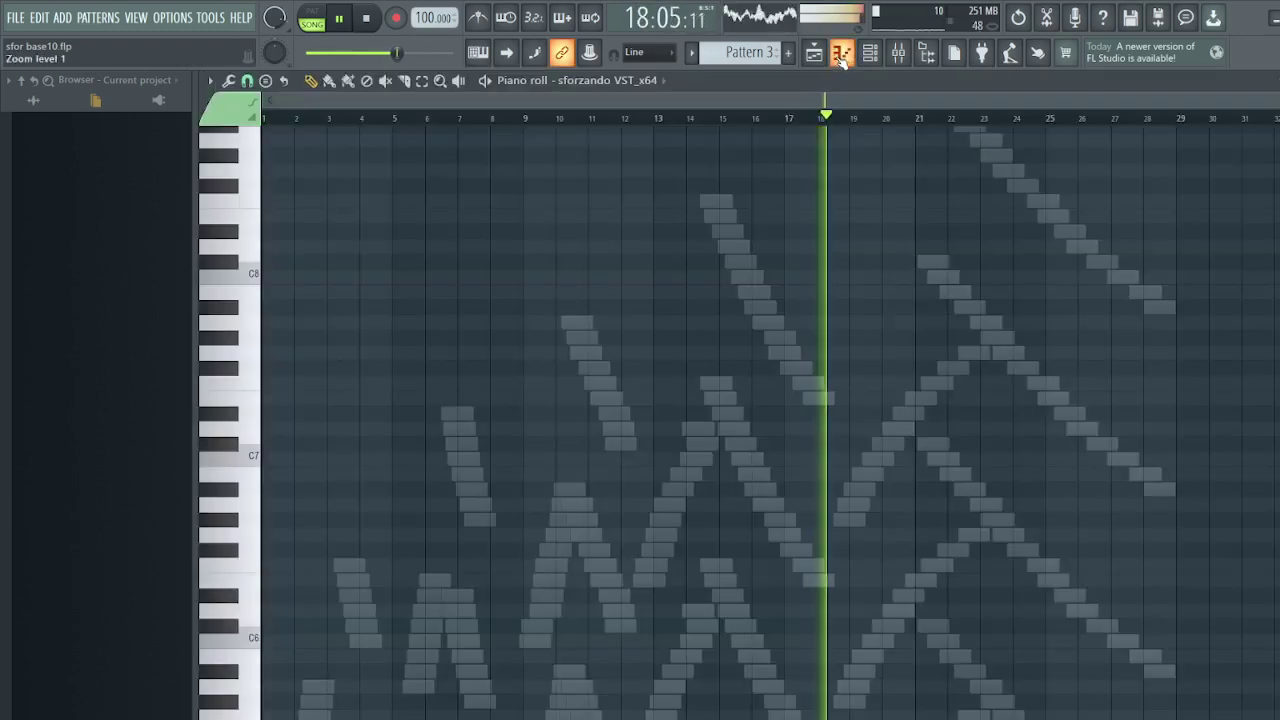
left_click(658, 80)
left_click(640, 127)
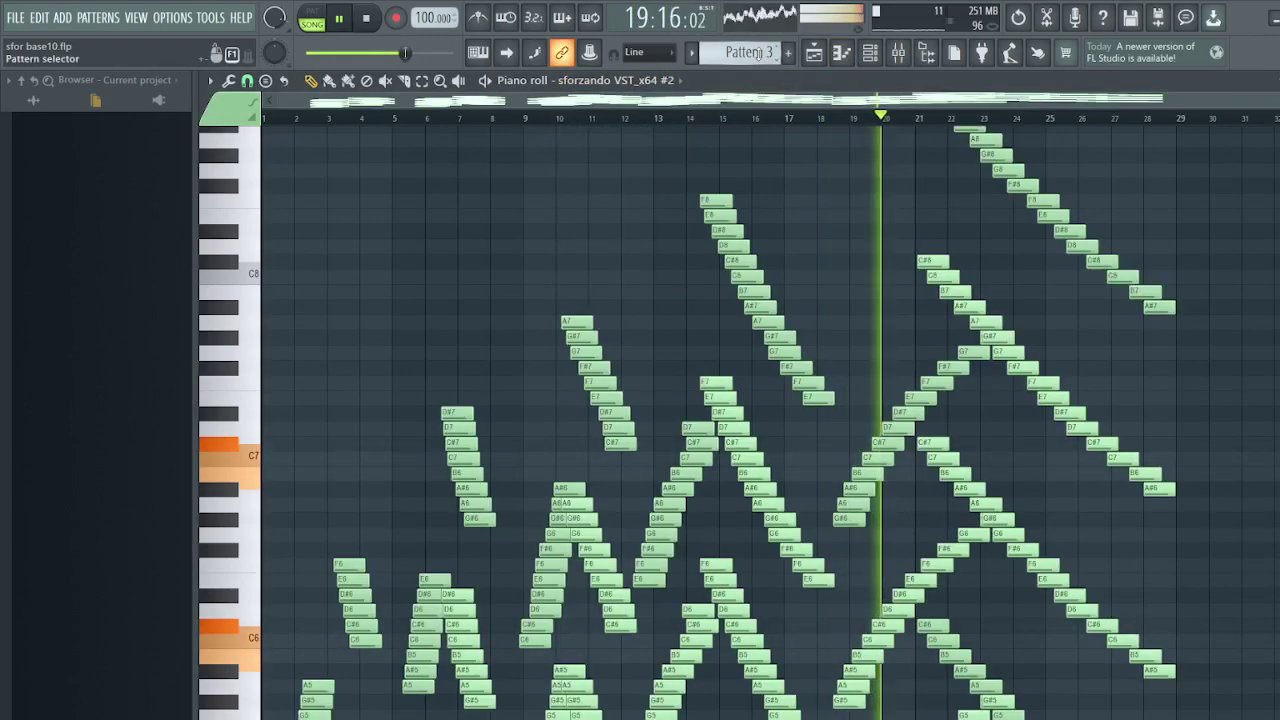
scroll(763, 166, "down", 15)
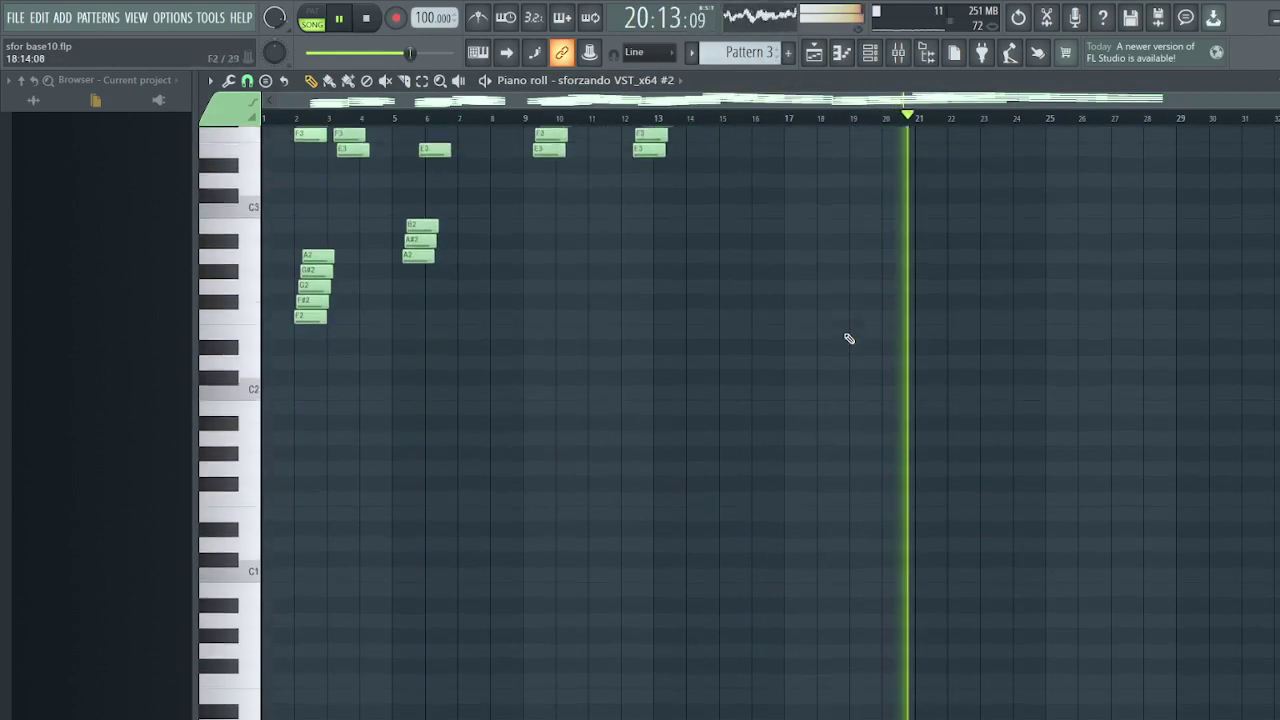
Switch to Pattern 2 and display its sforzando VST_x64 channel in the piano roll
scroll(849, 338, "up", 8)
scroll(747, 52, "up", 1)
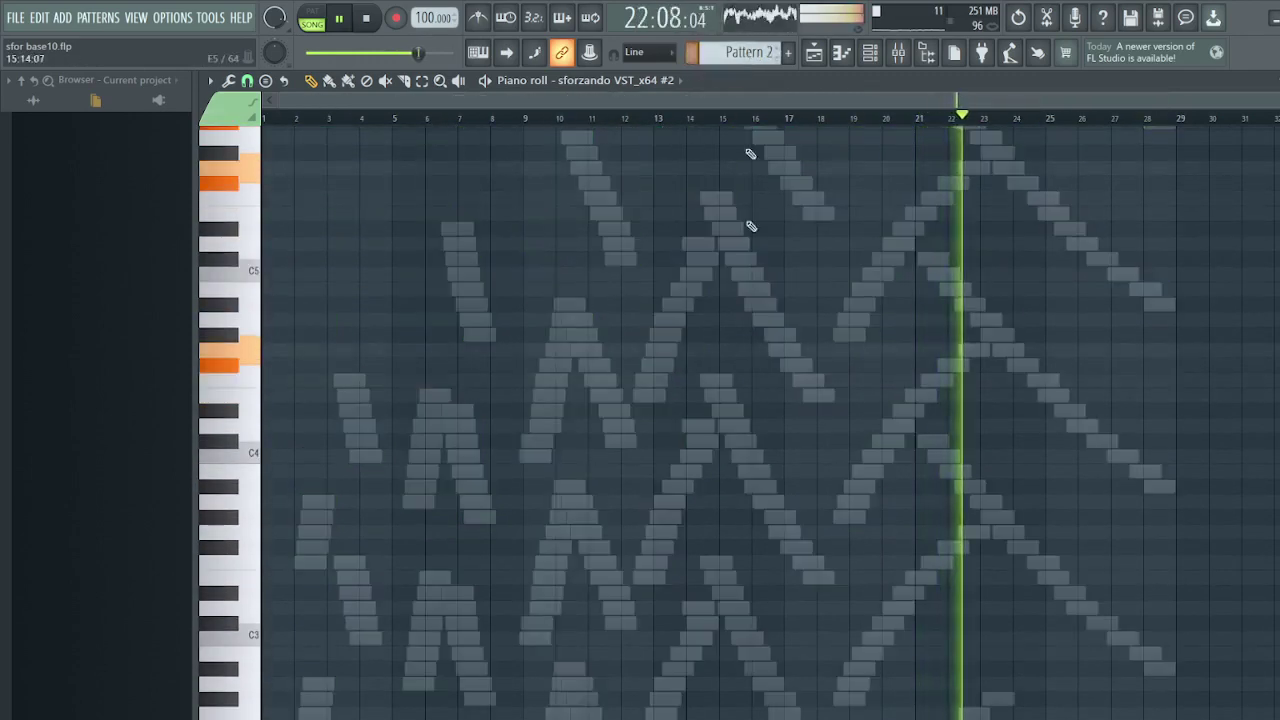
scroll(751, 226, "up", 15)
scroll(738, 58, "down", 1)
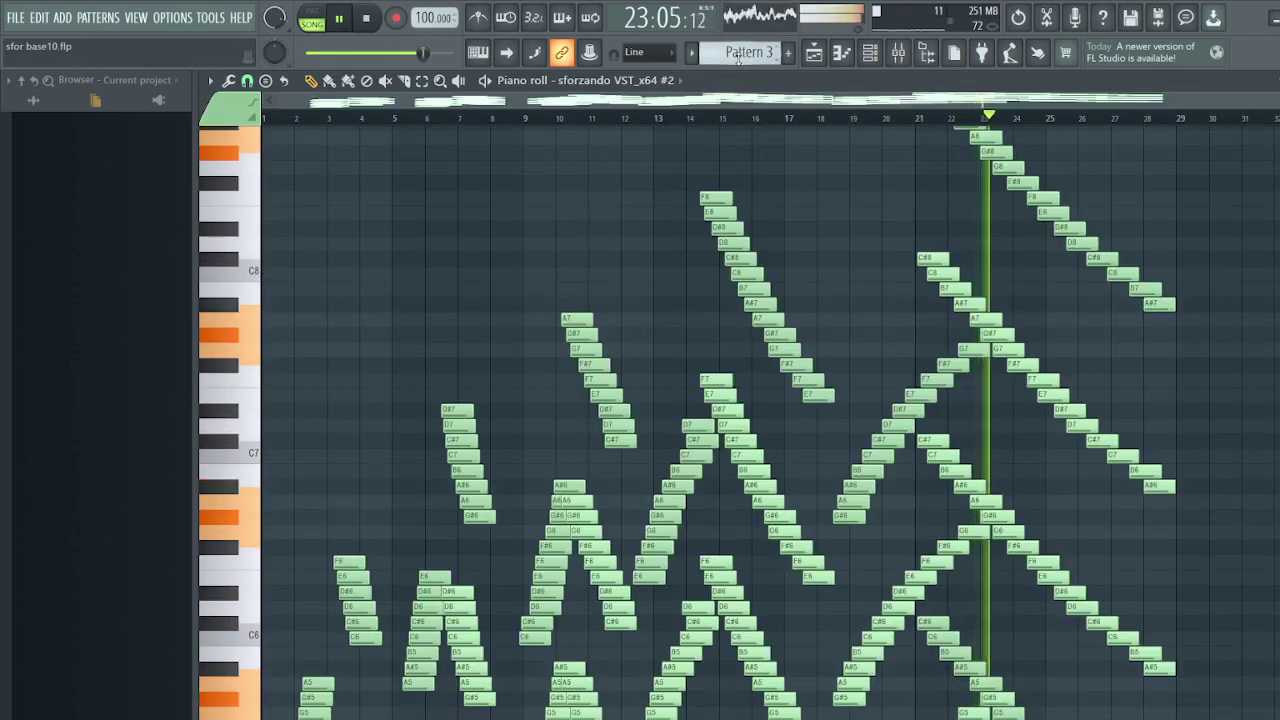
scroll(738, 58, "up", 1)
scroll(738, 58, "down", 1)
scroll(738, 58, "up", 1)
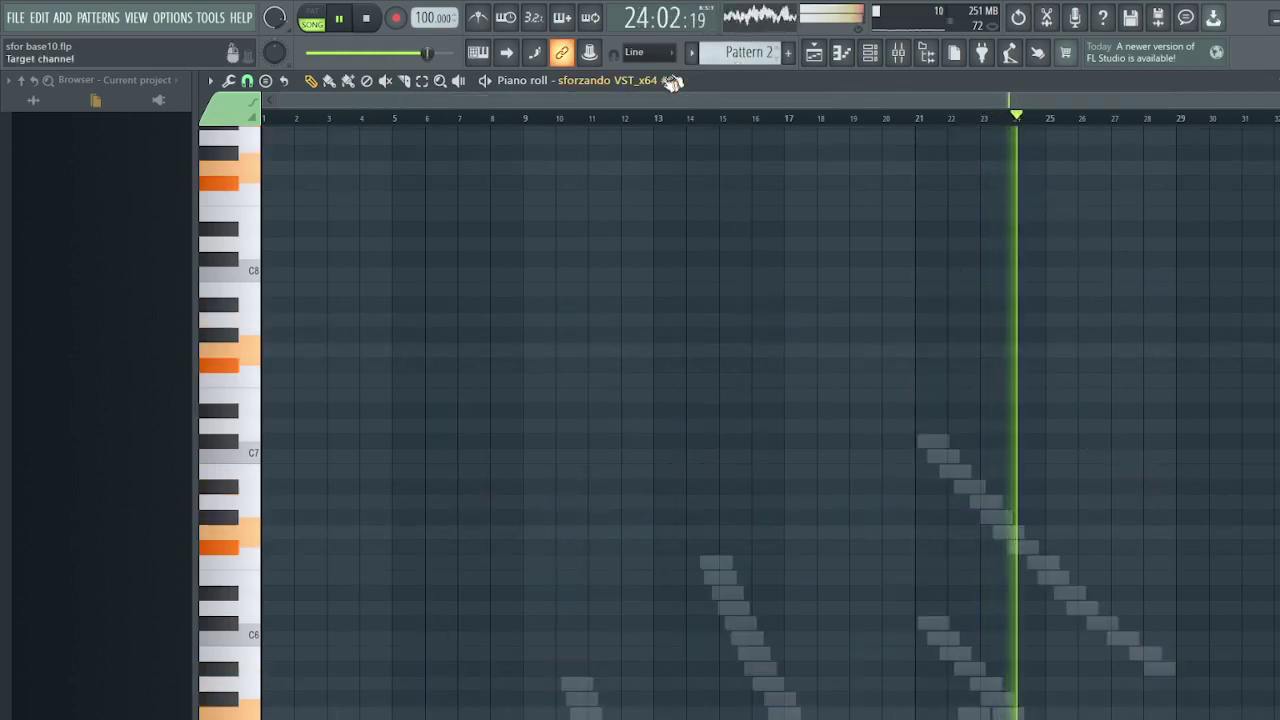
left_click(672, 82)
left_click(626, 113)
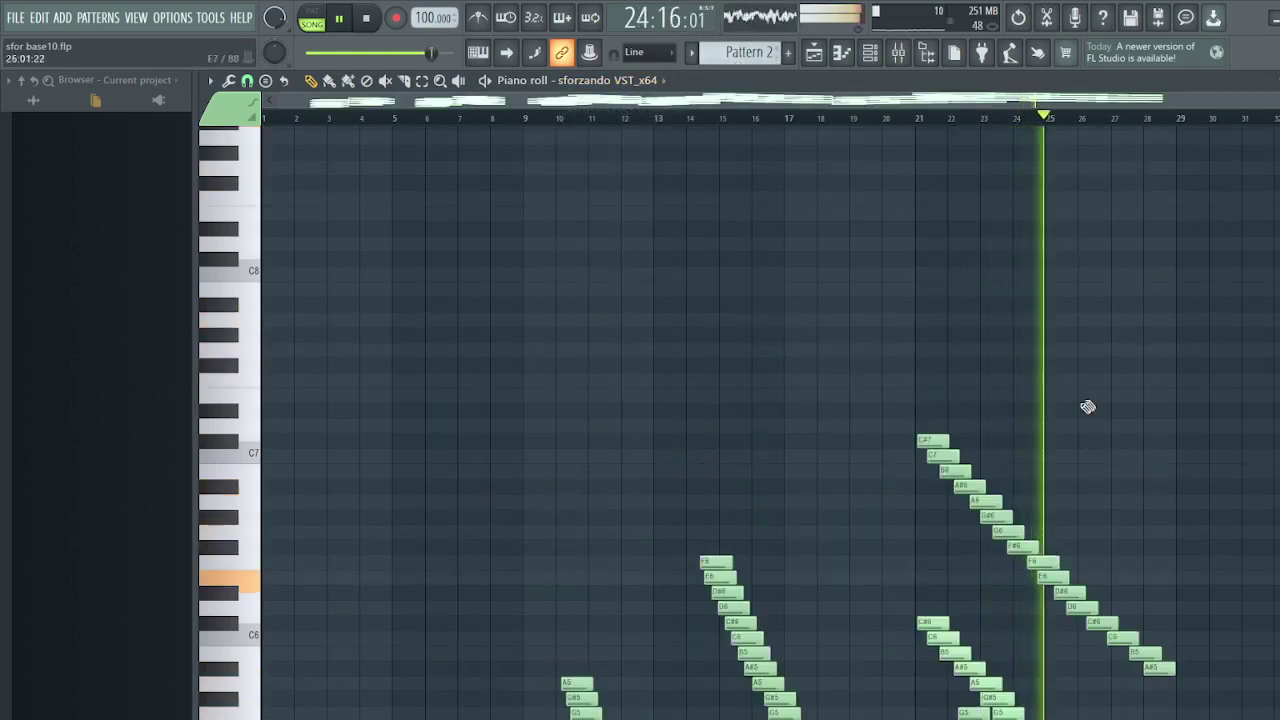
Raise all notes in Pattern 2's sforzando VST_x64 channel by two octaves, then deselect them
scroll(1201, 571, "down", 6)
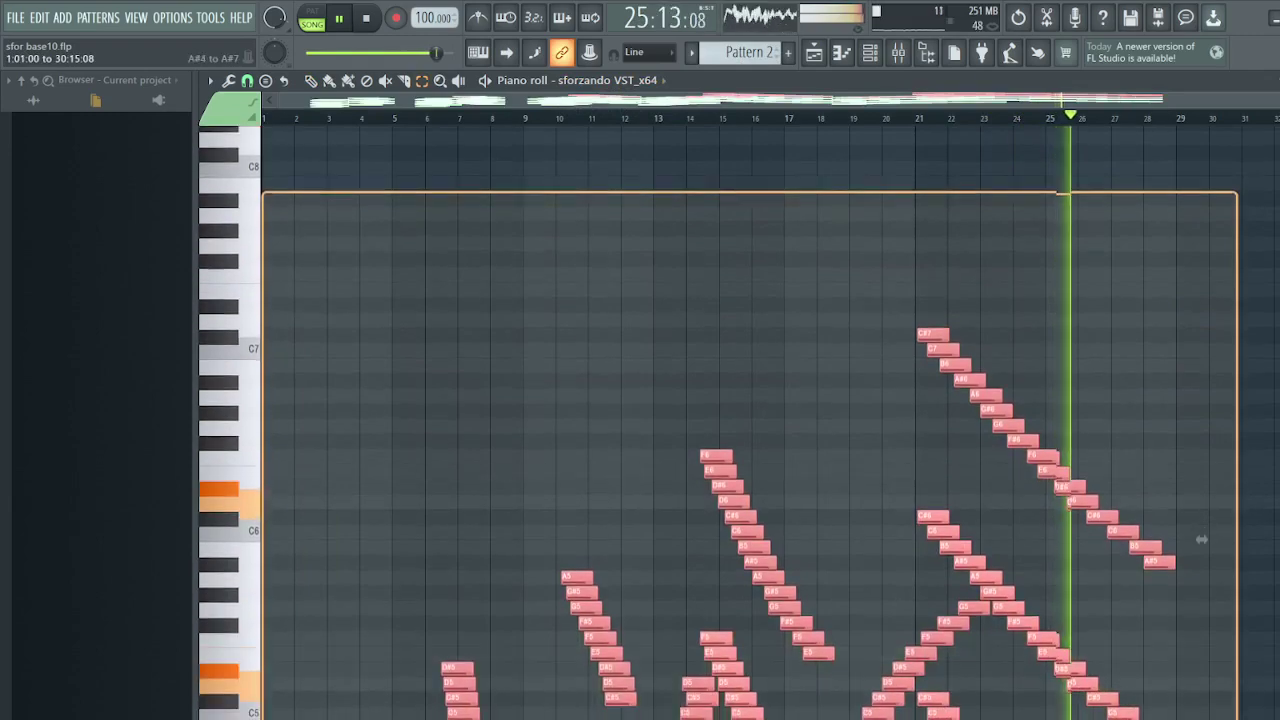
scroll(1201, 441, "down", 6)
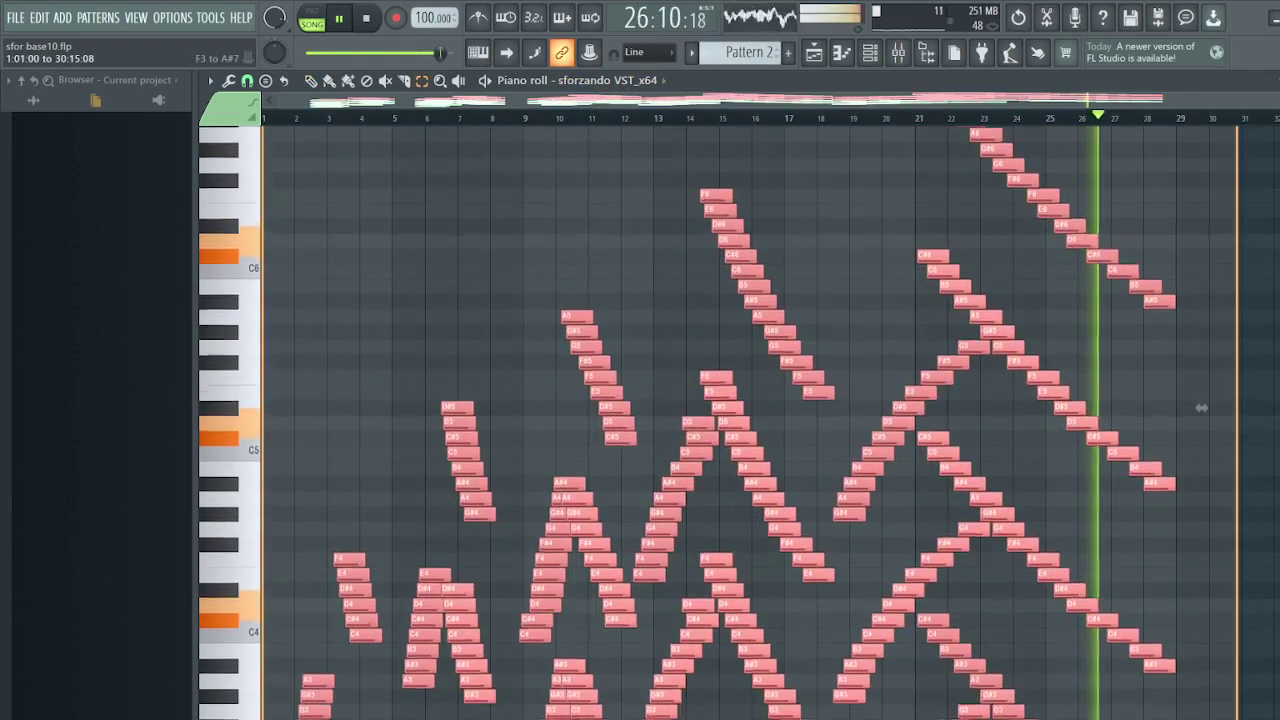
scroll(1201, 310, "down", 6)
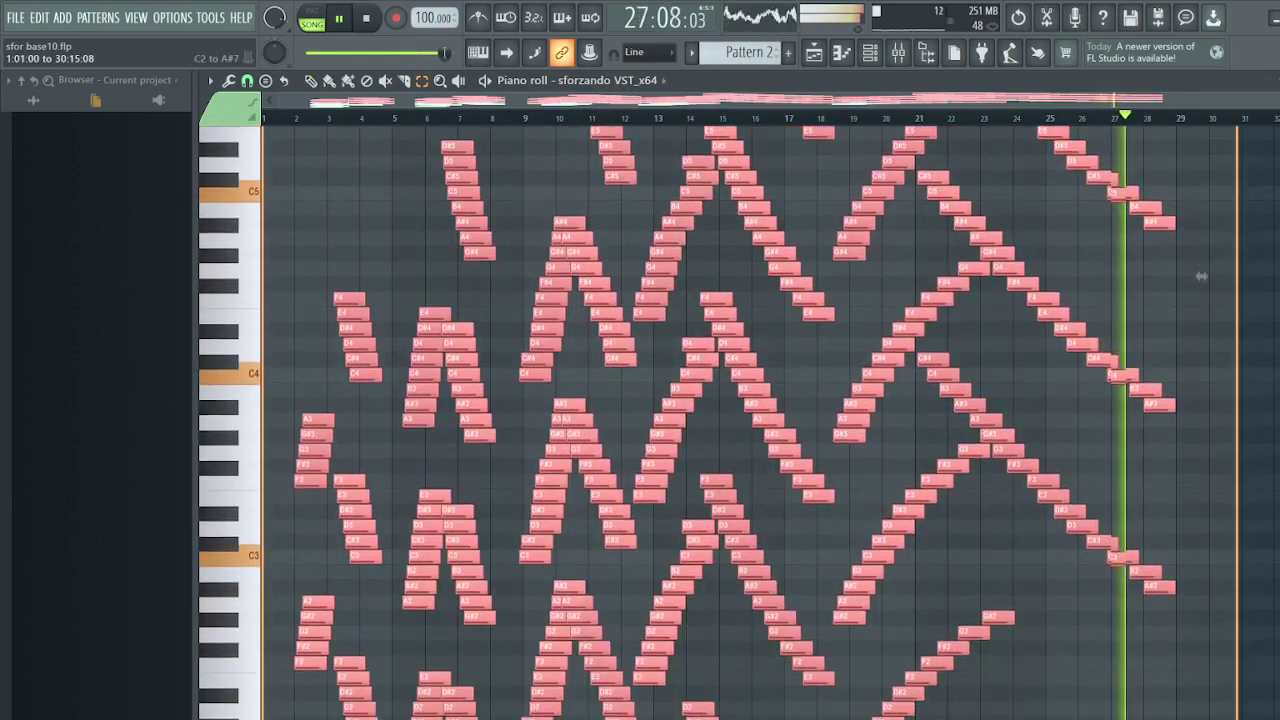
scroll(1201, 184, "down", 4)
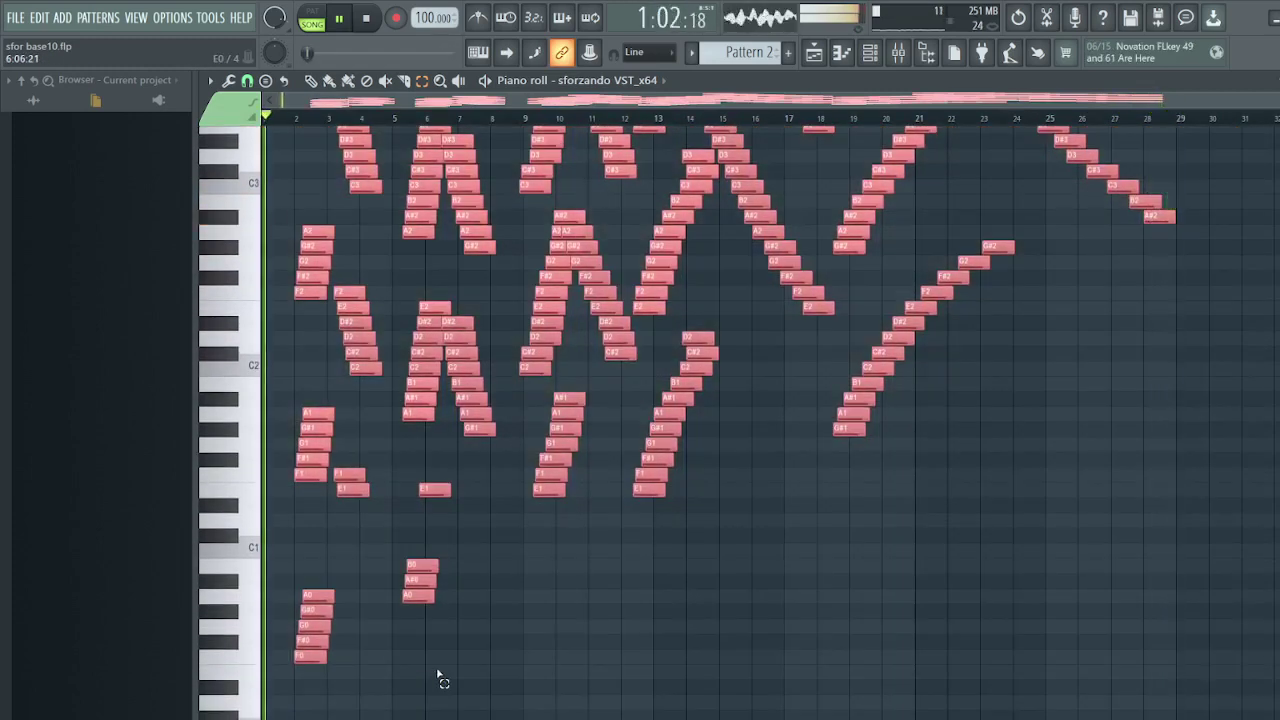
key("shift+Up")
key("shift+Up")
key("shift+Up")
key("shift+Up")
key("shift+Up")
key("shift+Up")
key("shift+Up")
key("shift+Up")
key("shift+Up")
key("shift+Up")
key("shift+Up")
key("shift+Up")
key("shift+Up")
key("shift+Up")
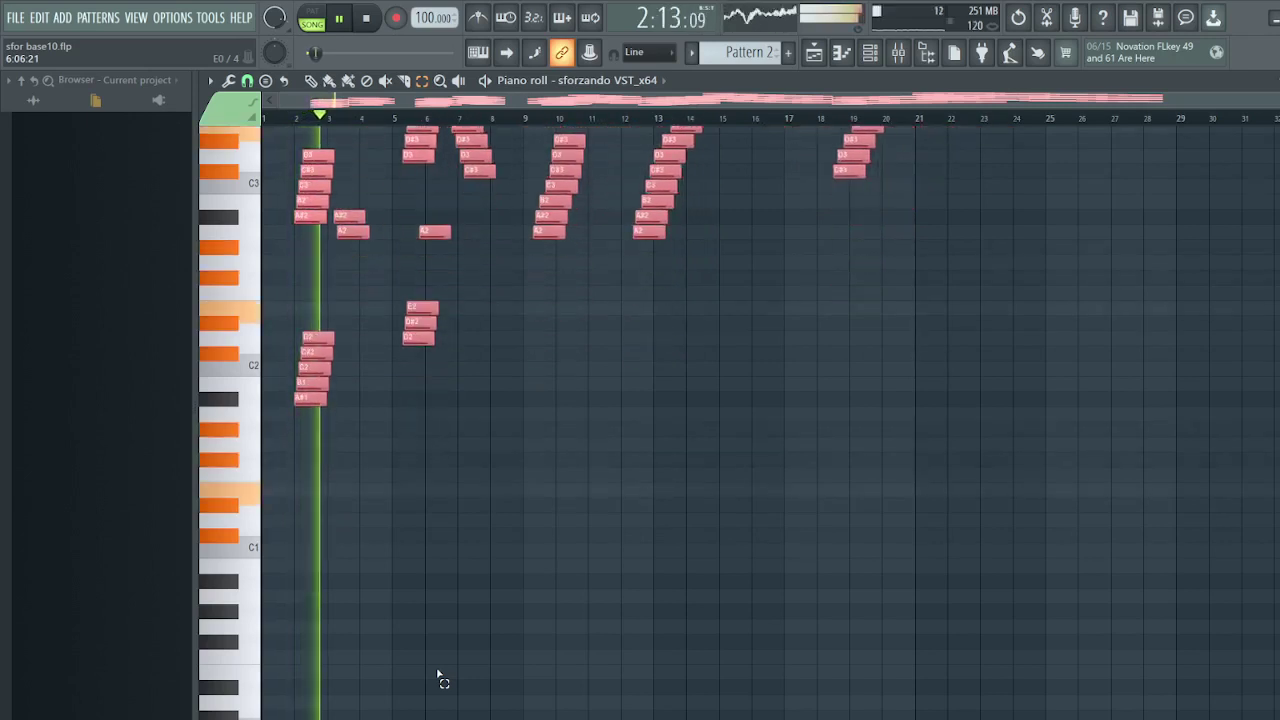
left_click(390, 328)
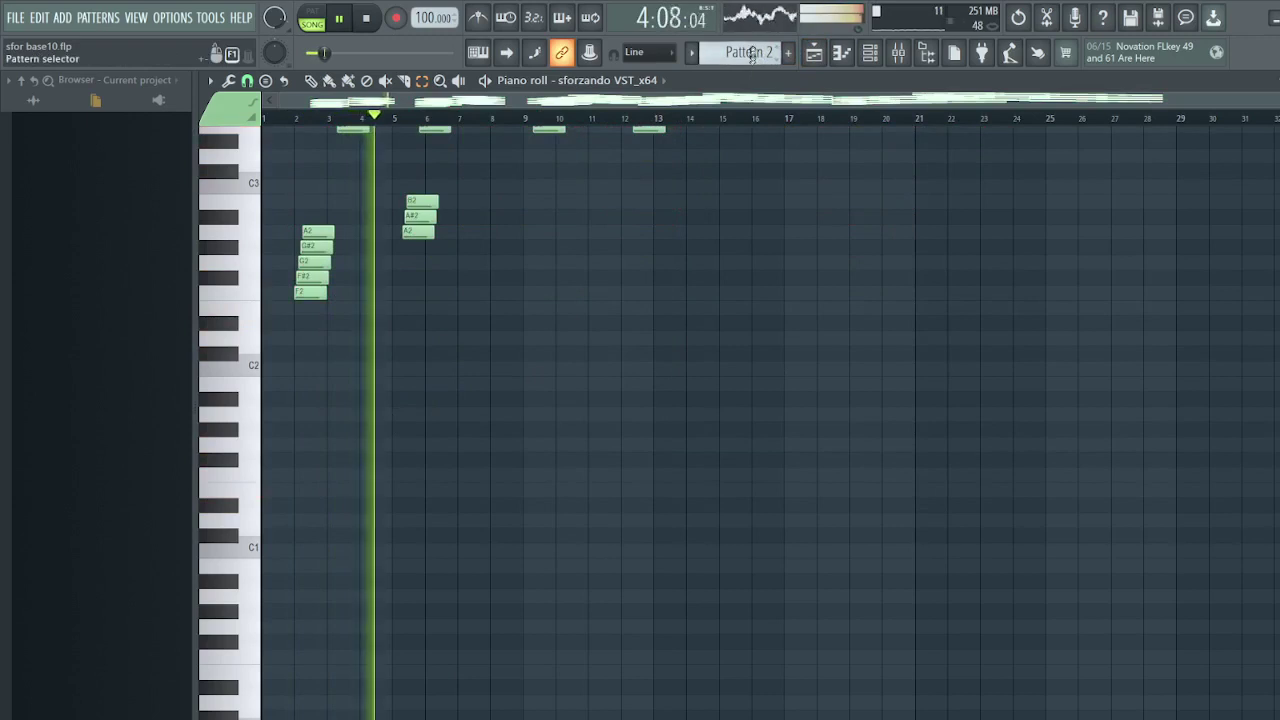
Switch to Pattern 1 and display its sforzando VST_x64 #3 channel in the piano roll
scroll(740, 311, "up", 2)
scroll(740, 59, "up", 1)
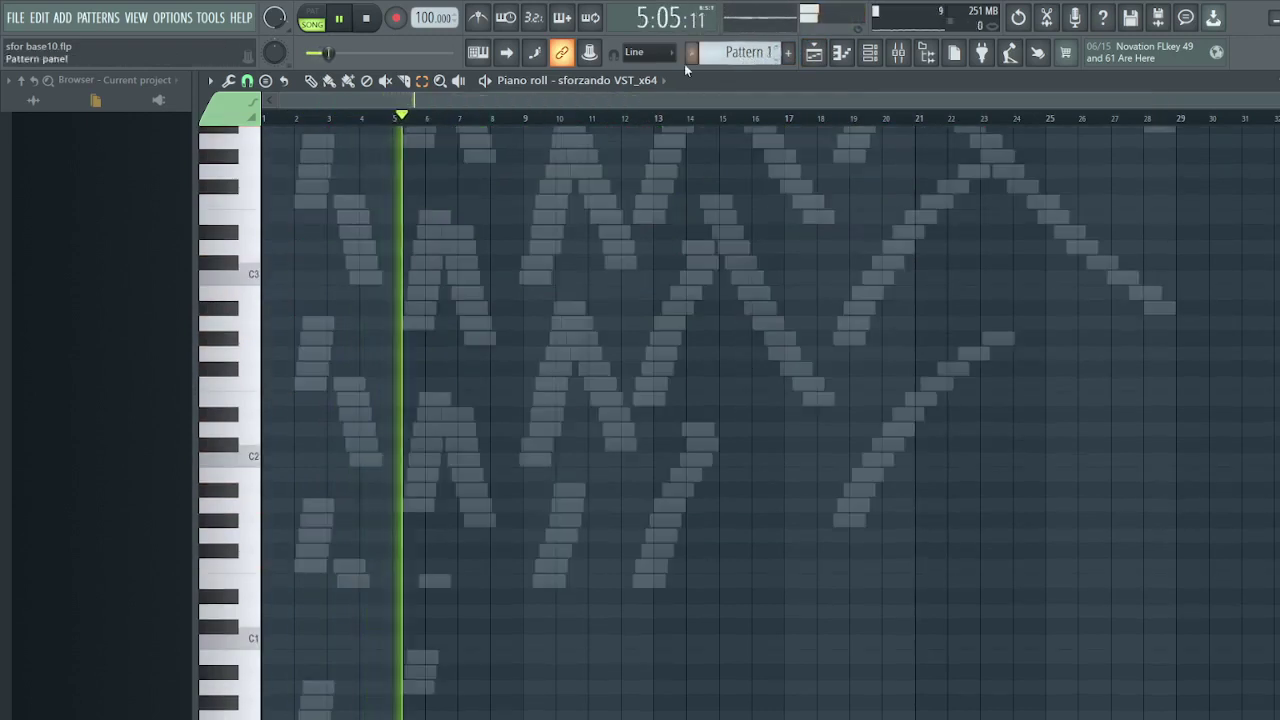
left_click(655, 80)
left_click(620, 149)
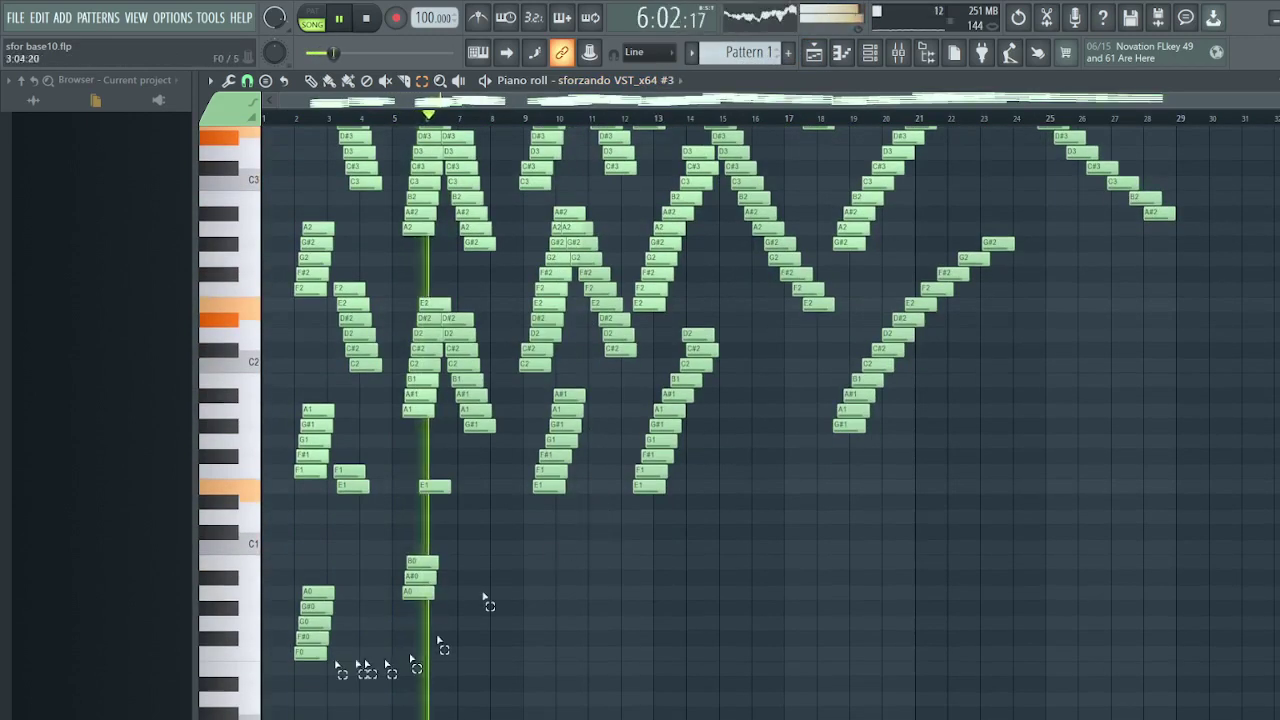
Raise all notes in Pattern 1's sforzando VST_x64 #3 channel by two octaves and a semitone, then deselect them
left_click_drag(271, 678, 888, 362)
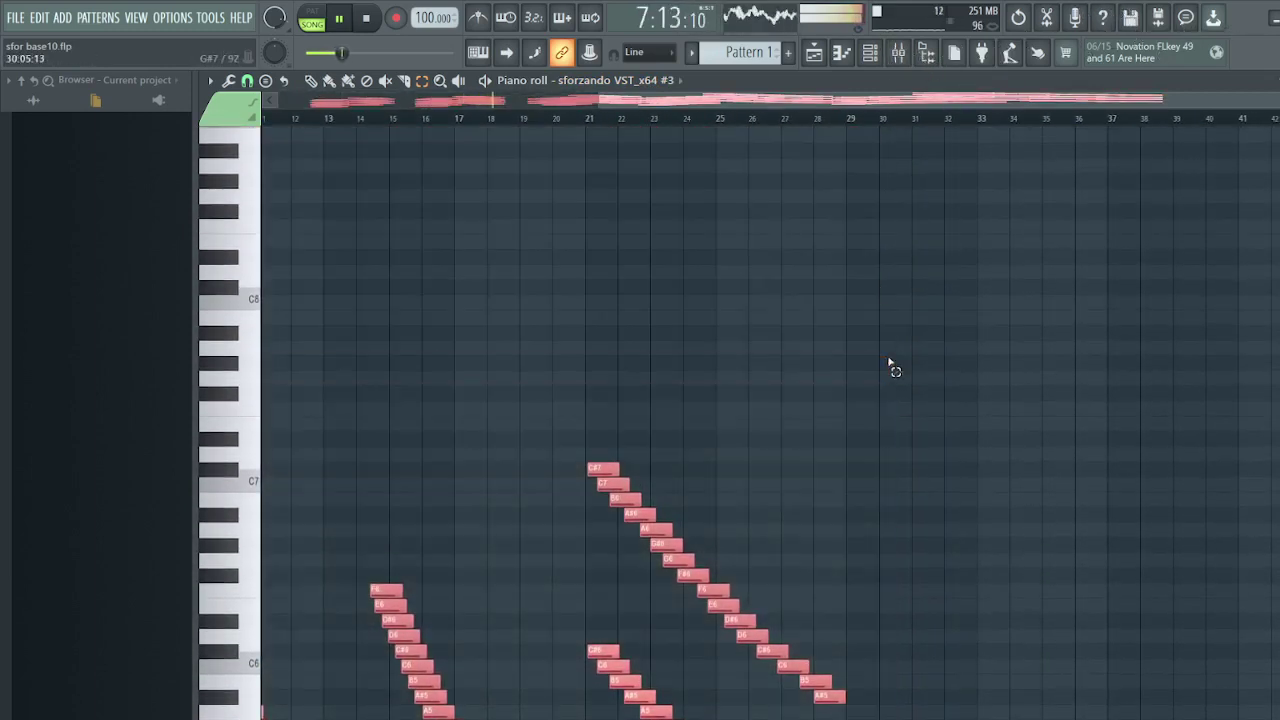
key("shift+Up")
key("shift+Up")
key("shift+Up")
key("shift+Up")
key("shift+Up")
key("shift+Up")
key("shift+Up")
key("shift+Up")
key("shift+Up")
key("shift+Up")
key("shift+Up")
key("shift+Up")
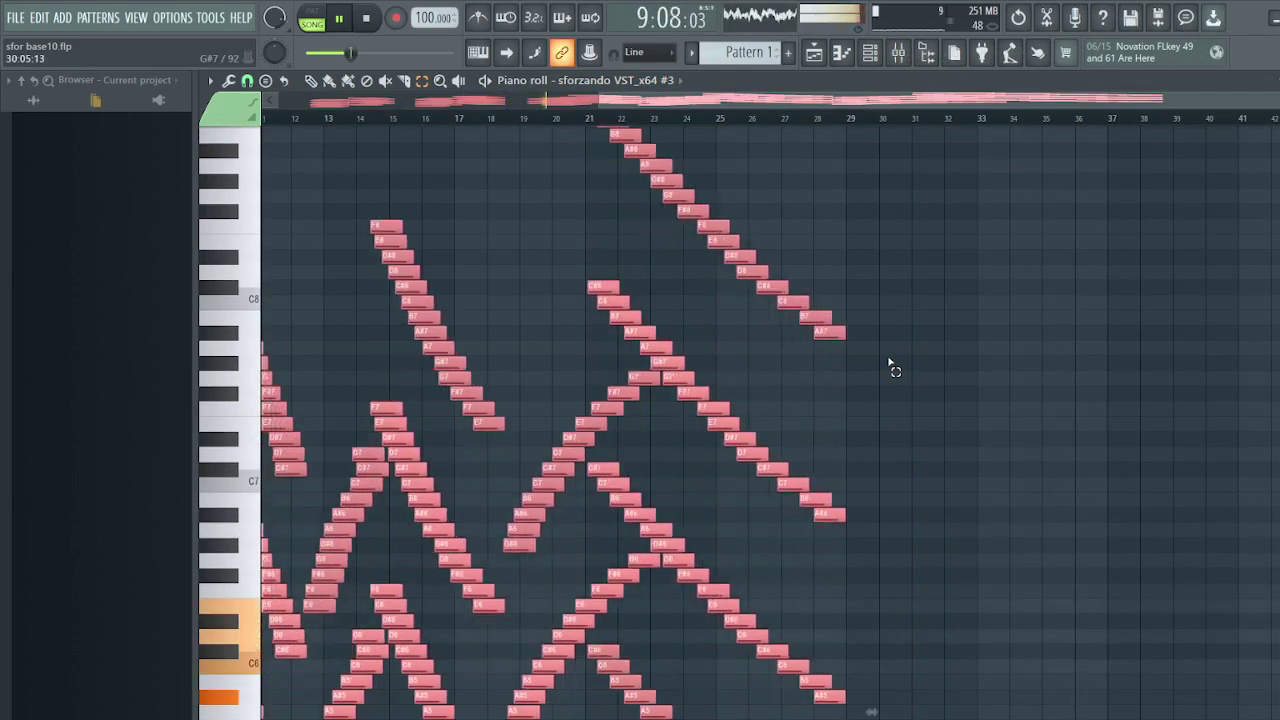
left_click(900, 365)
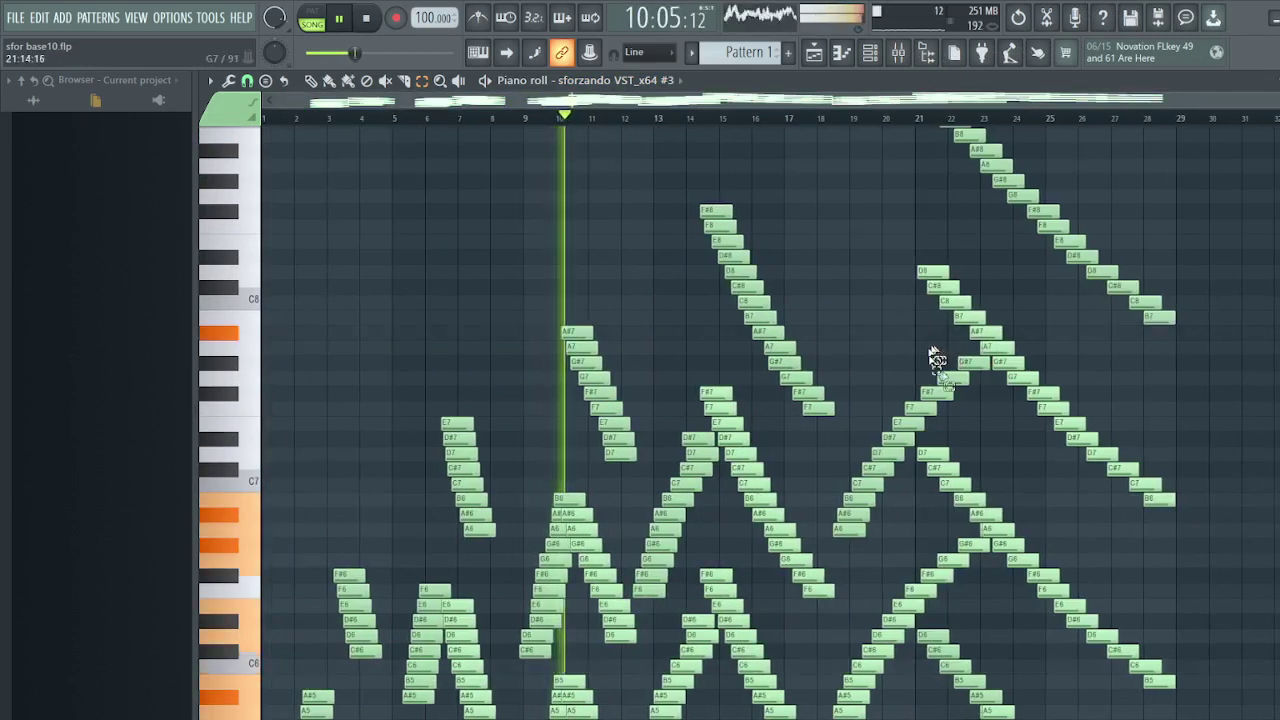
Set the project tempo to 150 BPM and look over Pattern 1's raised runs during playback
left_click_drag(427, 17, 434, 0)
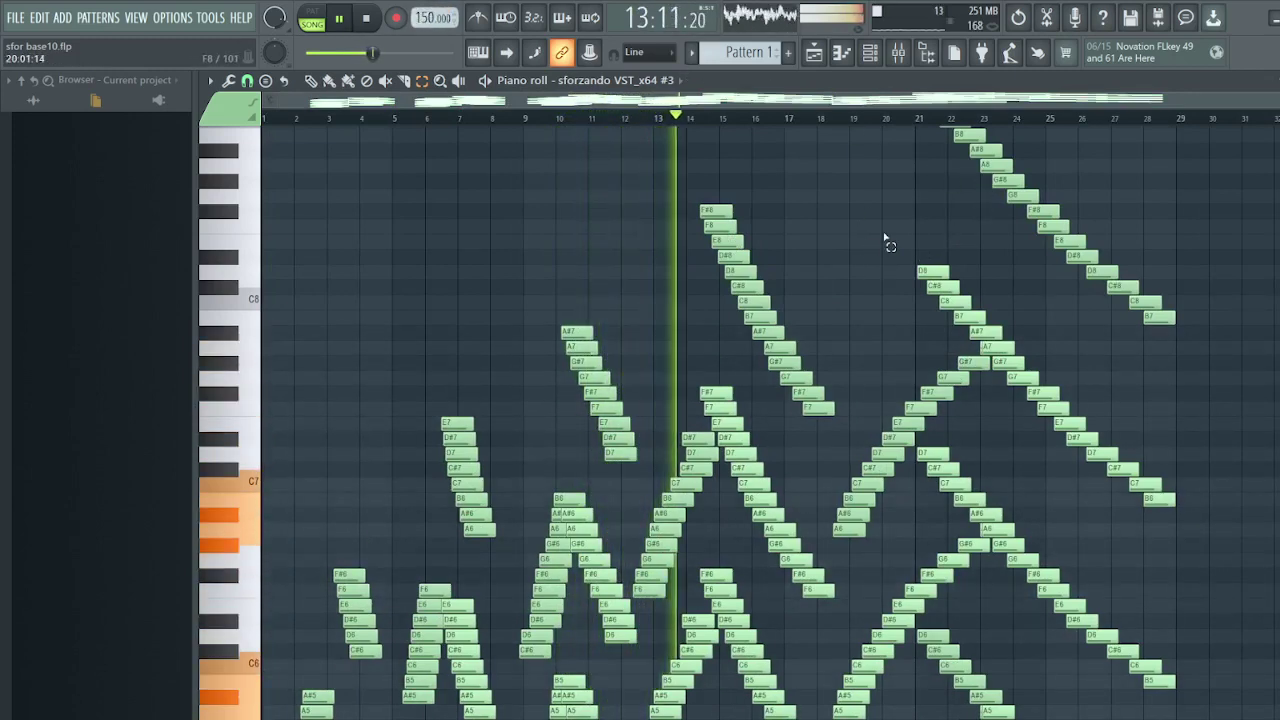
scroll(885, 240, "down", 10)
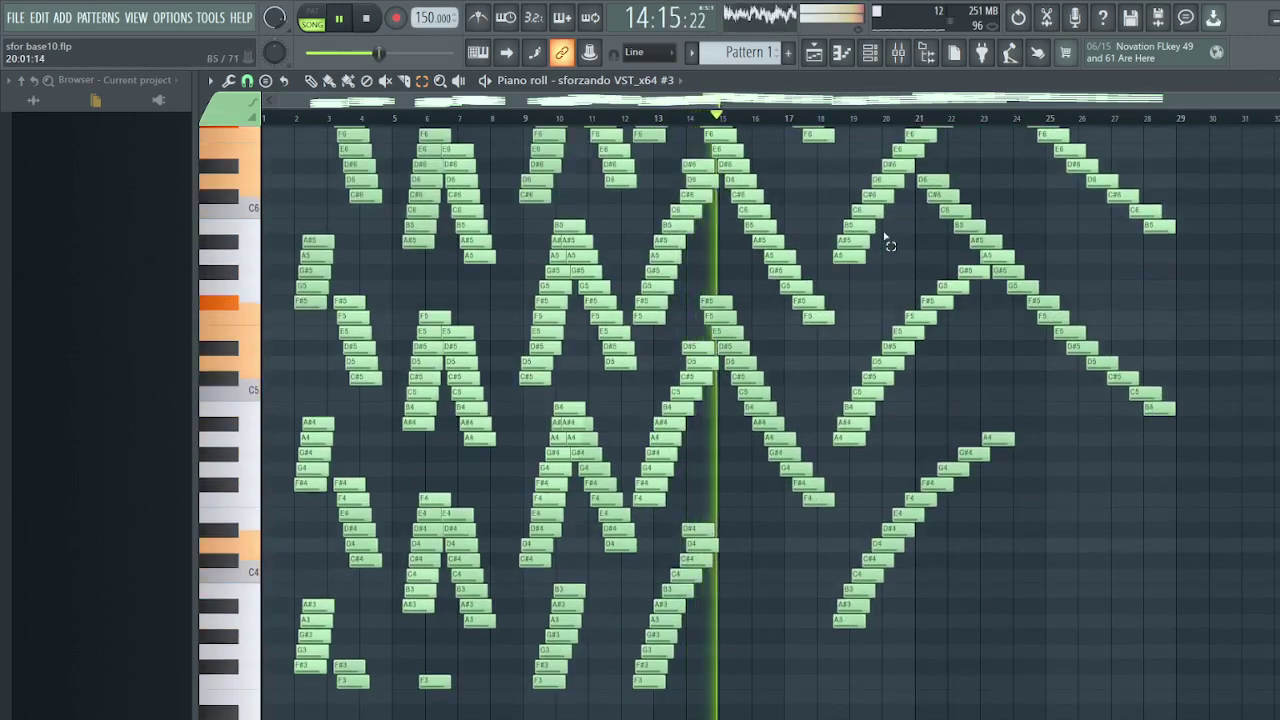
scroll(1029, 329, "up", 2)
scroll(1030, 345, "up", 2)
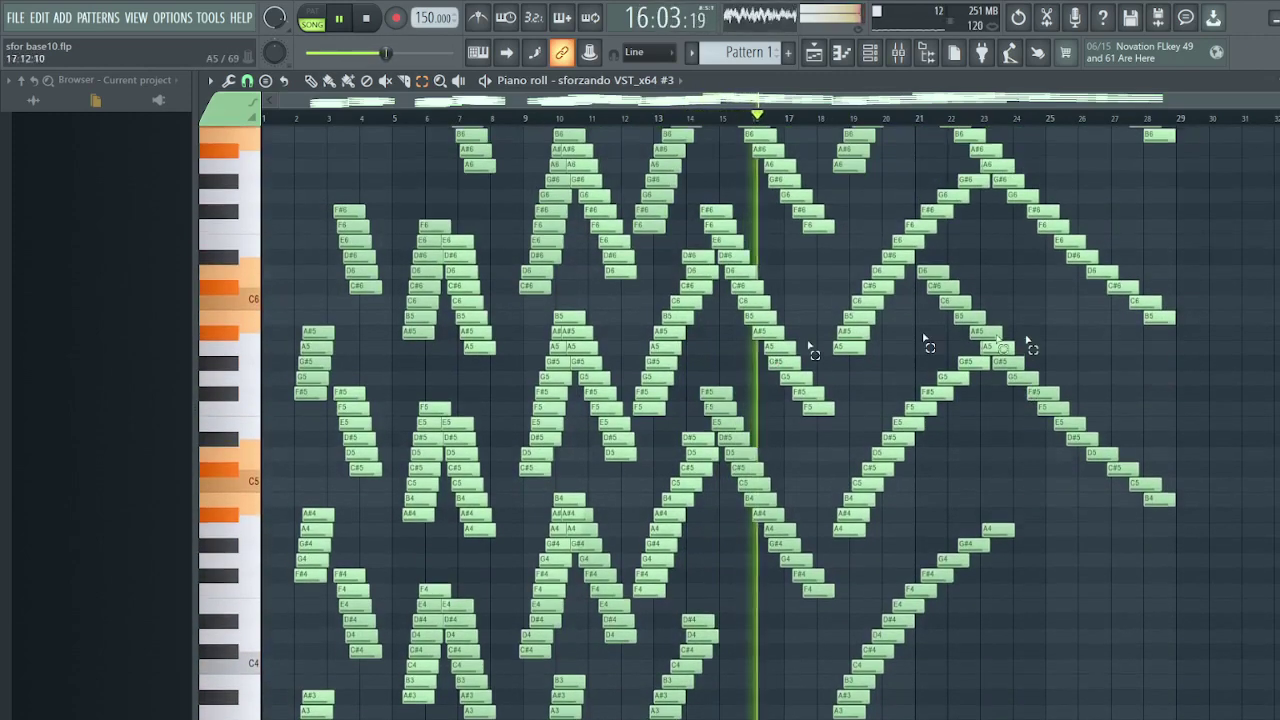
scroll(743, 382, "up", 2)
scroll(740, 385, "up", 1, "ctrl")
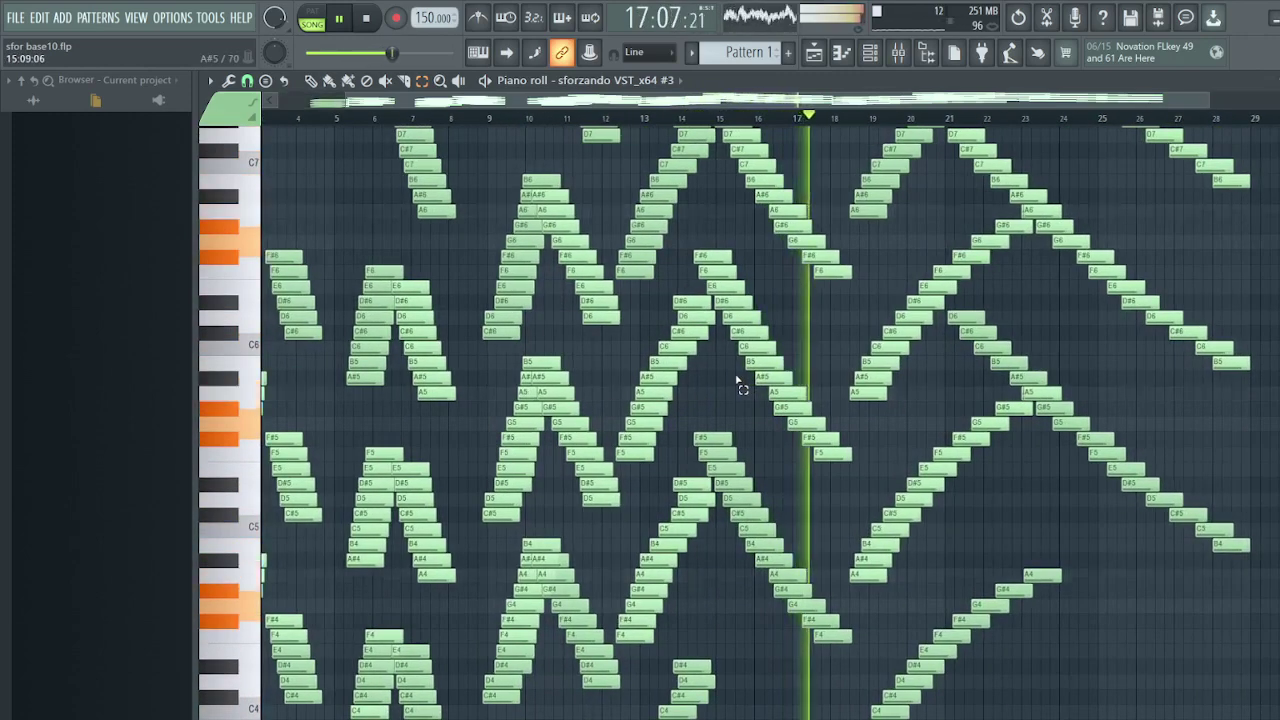
scroll(740, 383, "down", 1, "ctrl")
scroll(737, 381, "up", 15)
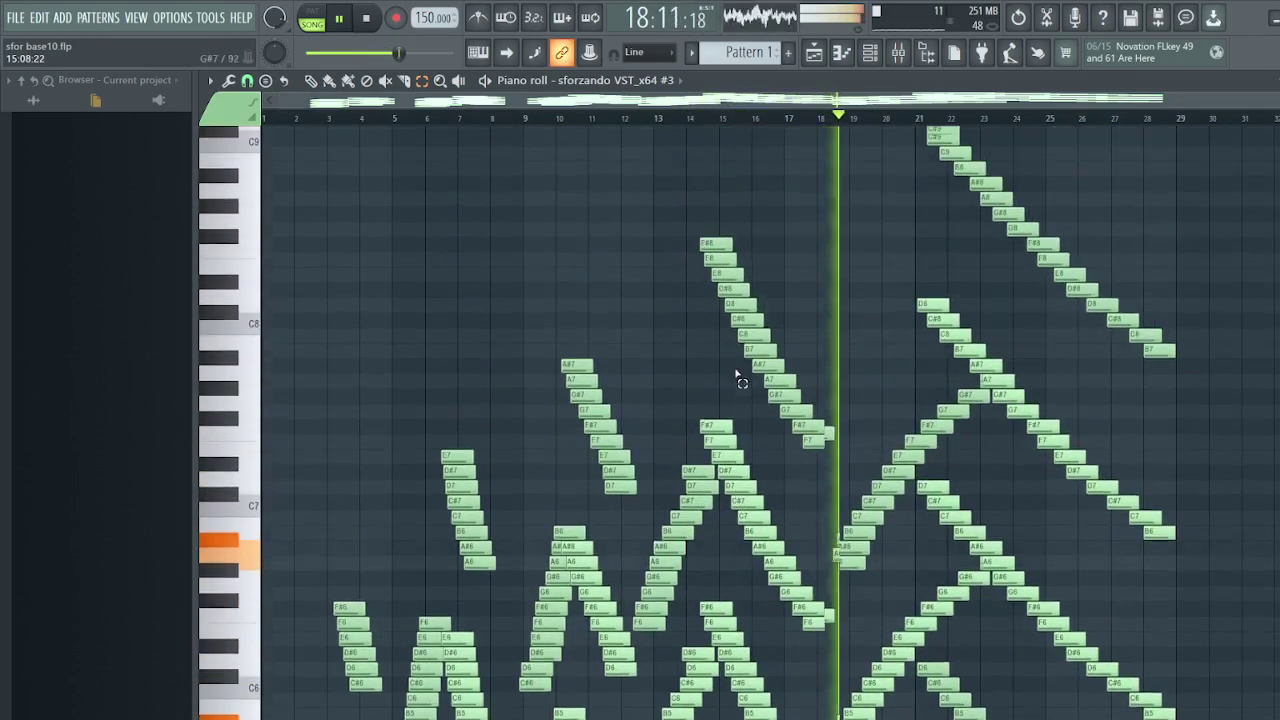
Close the piano roll and restore the first sforzando VST_x64 plugin window to view its effects settings
left_click(843, 53)
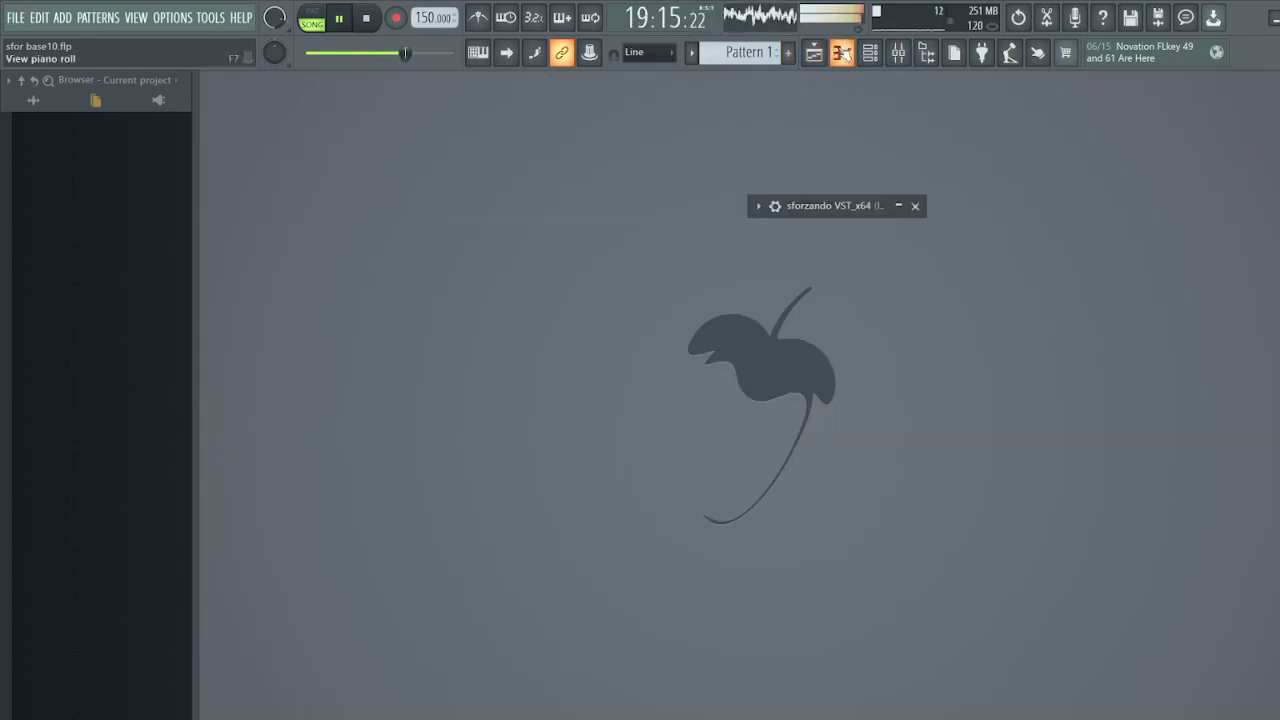
left_click(843, 53)
left_click(843, 53)
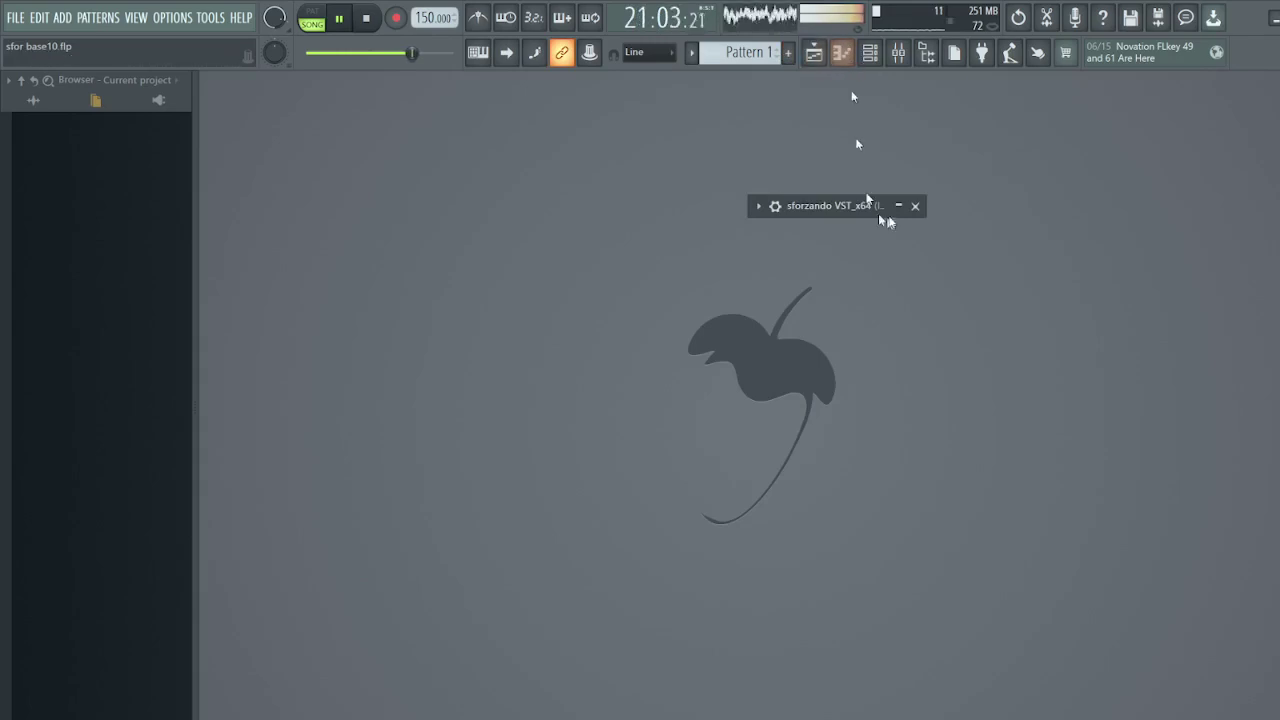
left_click_drag(852, 205, 1197, 289)
left_click(407, 160)
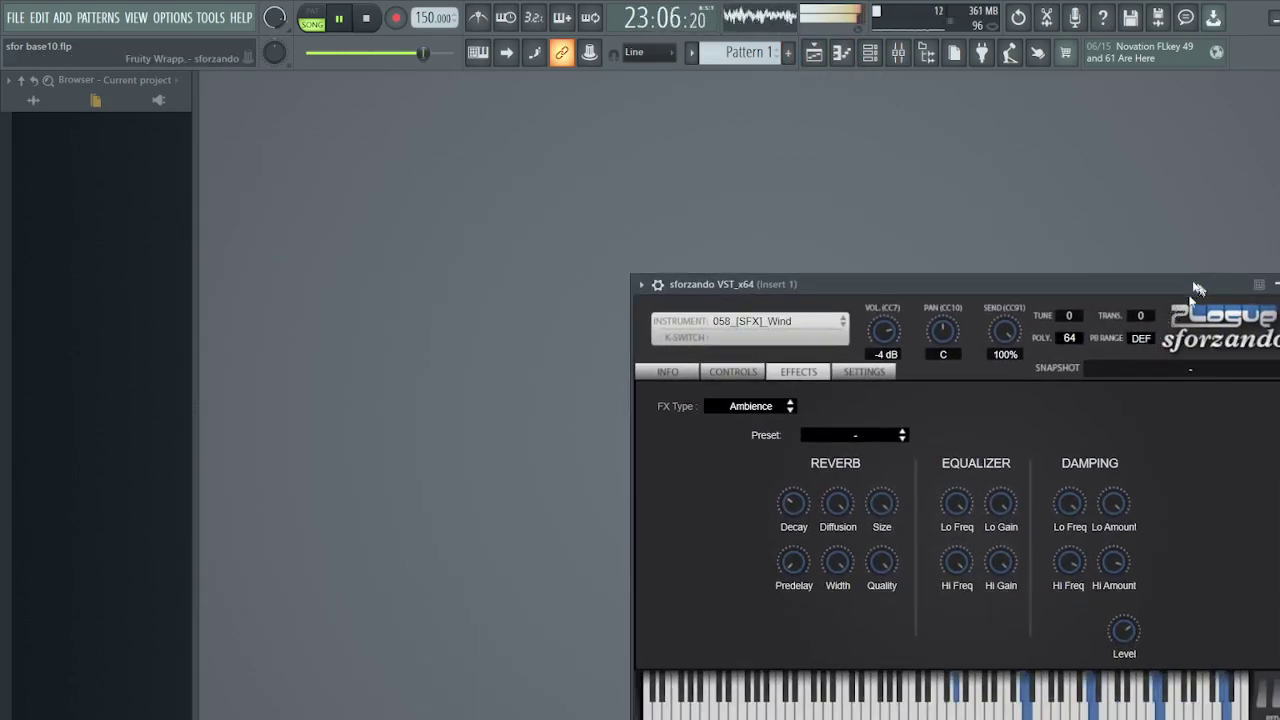
Display the channel rack and restore sforzando VST_x64 #2's plugin window, placing it over the rack's lower channels
left_click(843, 53)
left_click(843, 53)
left_click(871, 55)
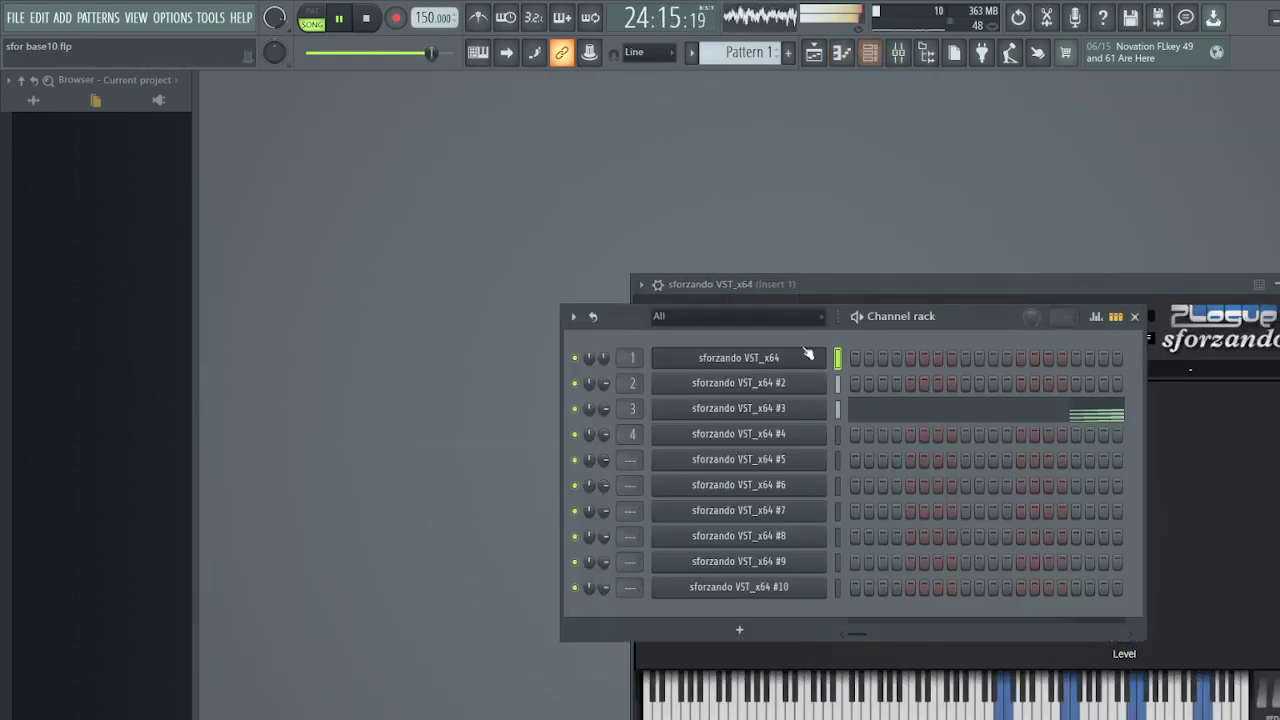
left_click(790, 408)
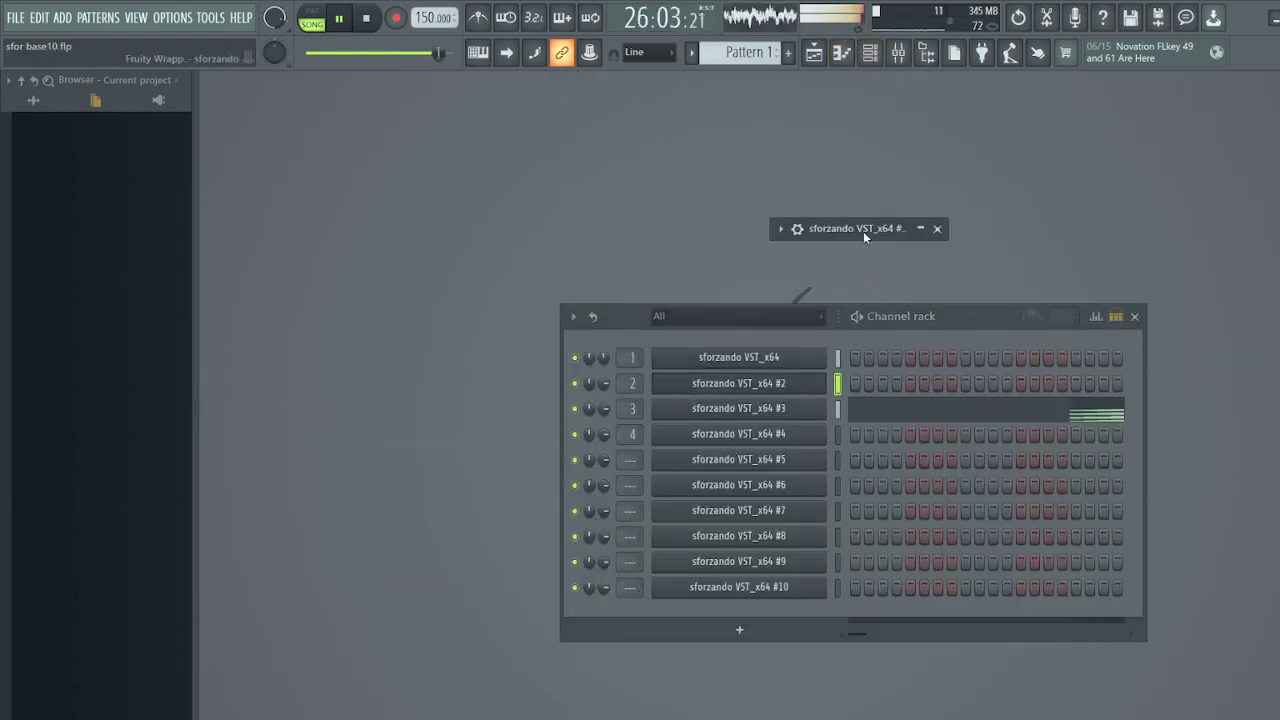
left_click(920, 228)
left_click_drag(830, 238, 640, 440)
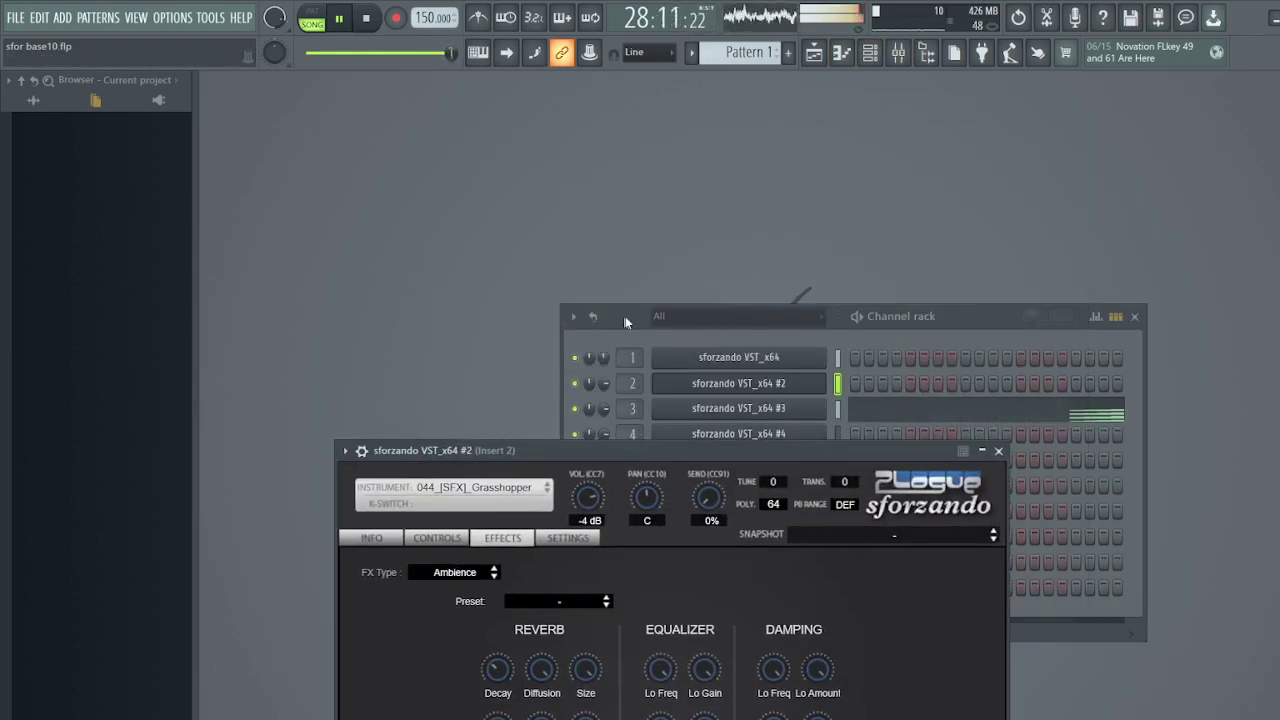
Move the channel rack higher, restore sforzando VST_x64 #3's plugin window and place it below the channels so the first ten remain reachable
left_click_drag(752, 306, 798, 146)
left_click(793, 195)
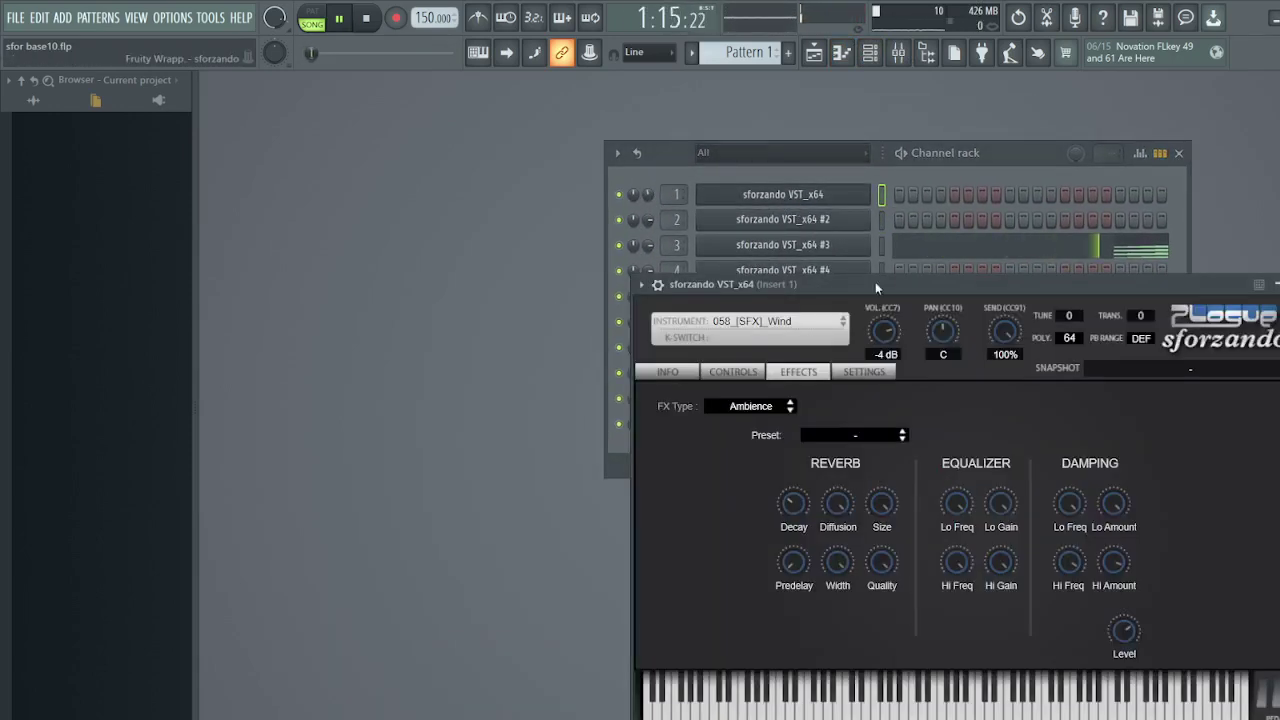
left_click(837, 224)
left_click(837, 247)
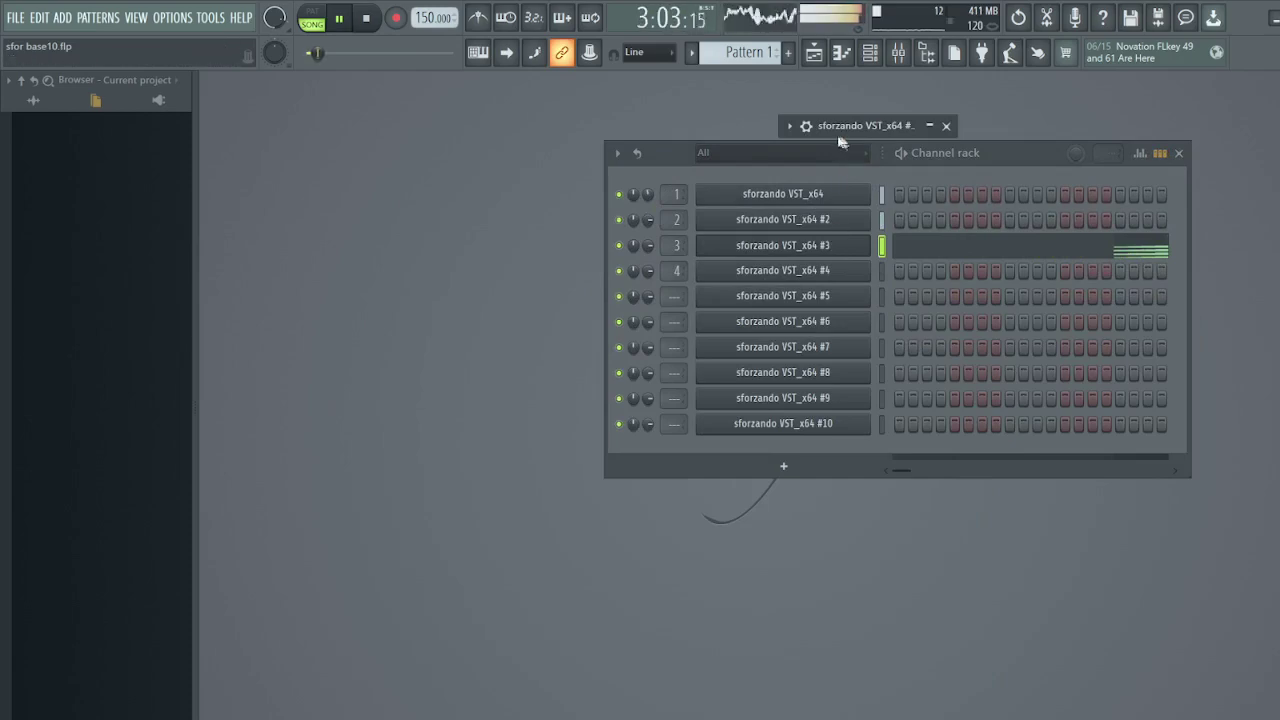
left_click(929, 125)
left_click_drag(833, 127, 985, 426)
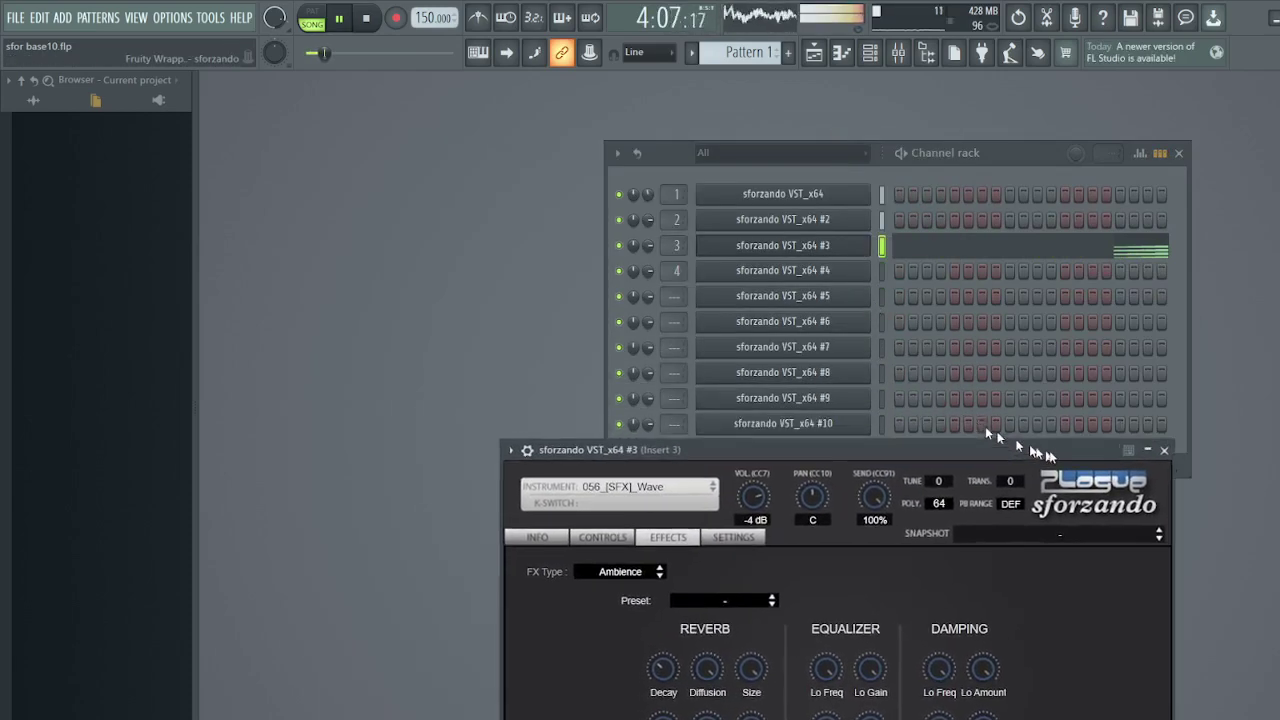
Move the first sforzando VST_x64 window below the channel rack's channels, then bring up sforzando VST_x64 #3's window
left_click(799, 220)
left_click(790, 197)
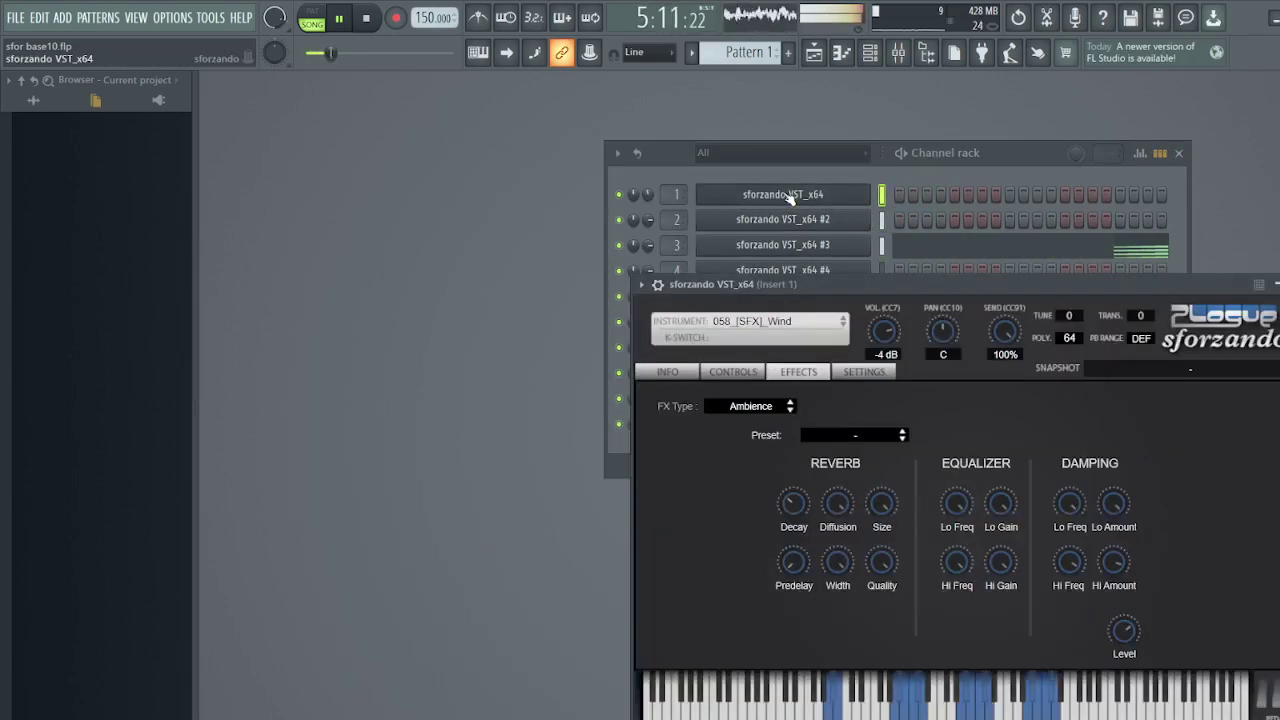
left_click_drag(852, 283, 737, 457)
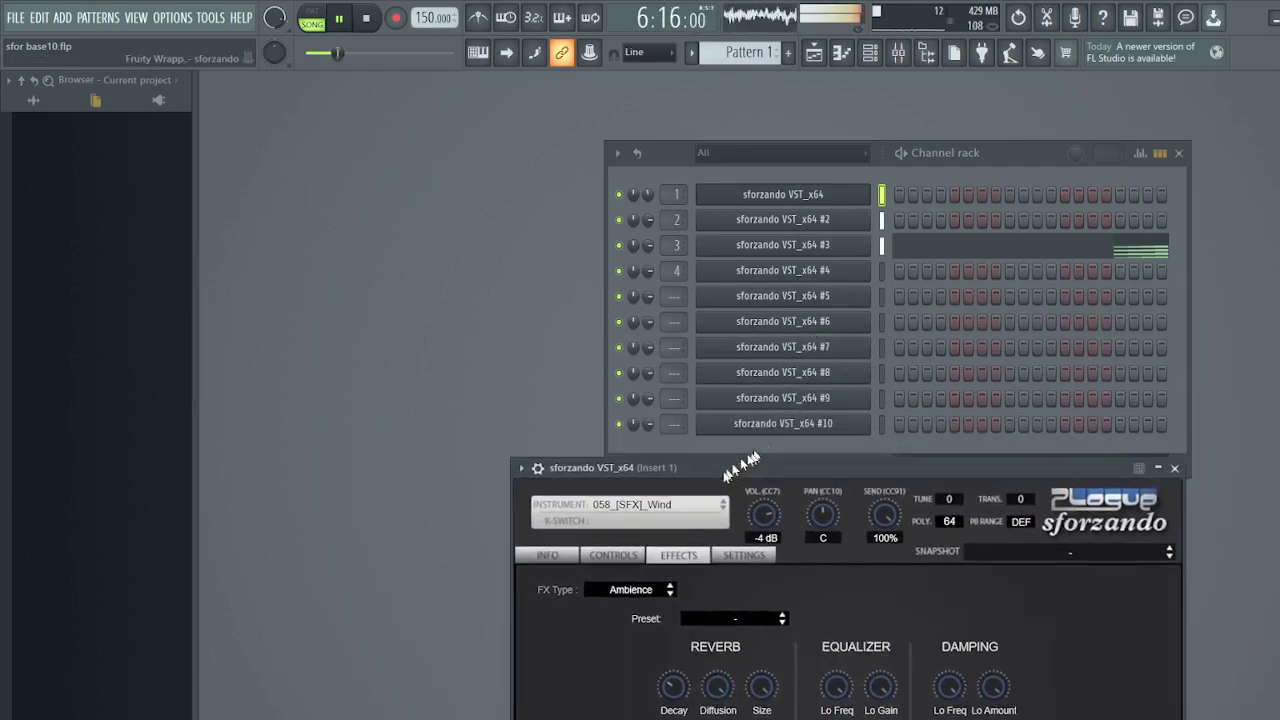
left_click(782, 219)
left_click(785, 250)
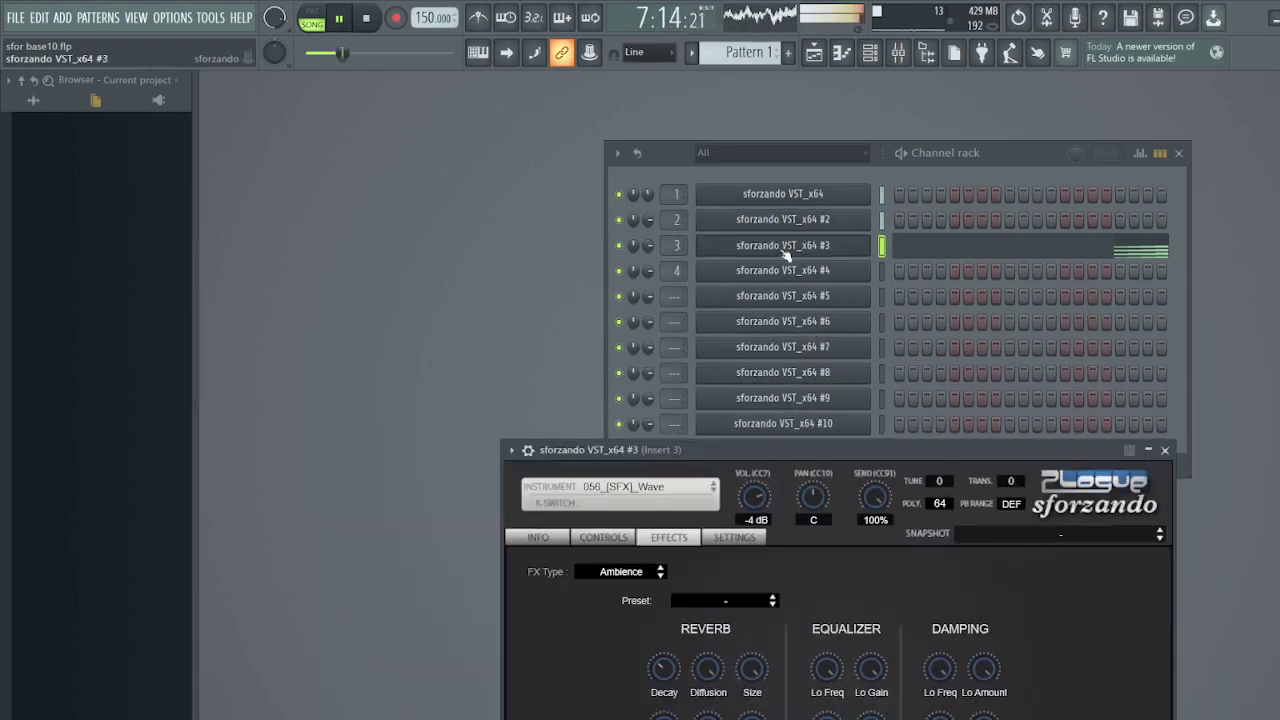
Raise the reverb Decay of the Wind instrument in sforzando VST_x64 and the Grasshopper instrument in sforzando VST_x64 #2
left_click(790, 197)
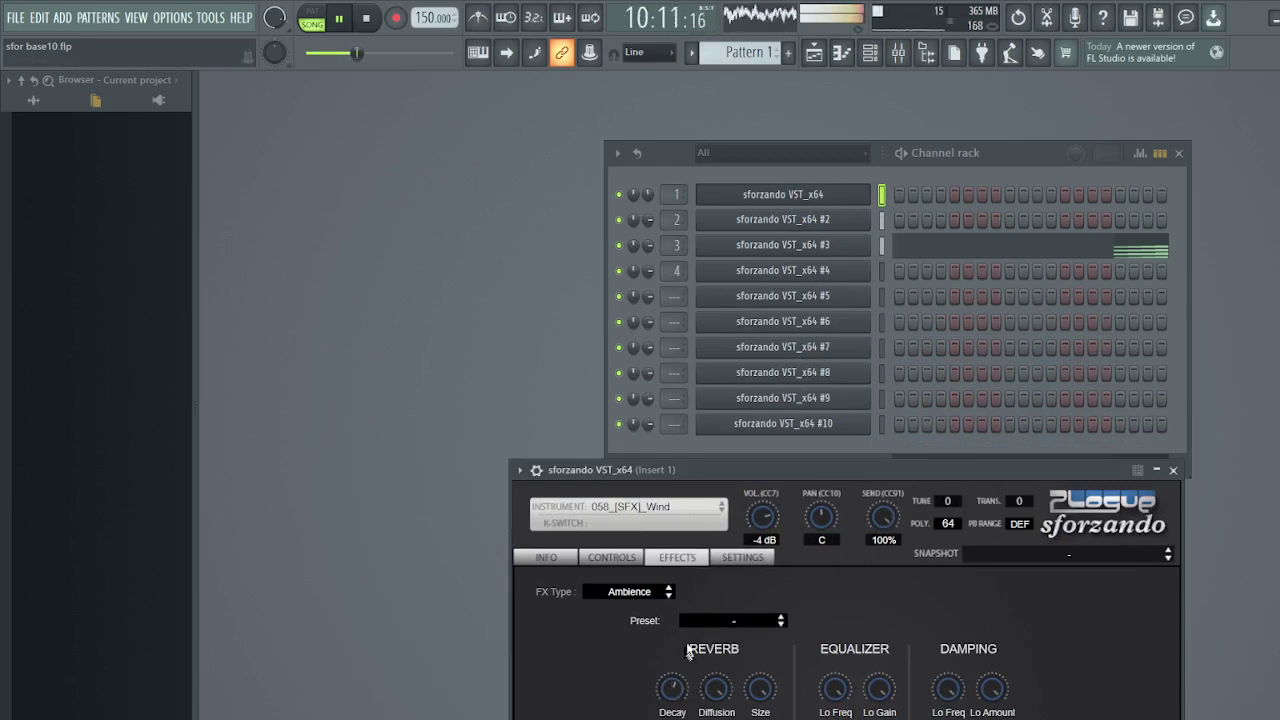
left_click(806, 220)
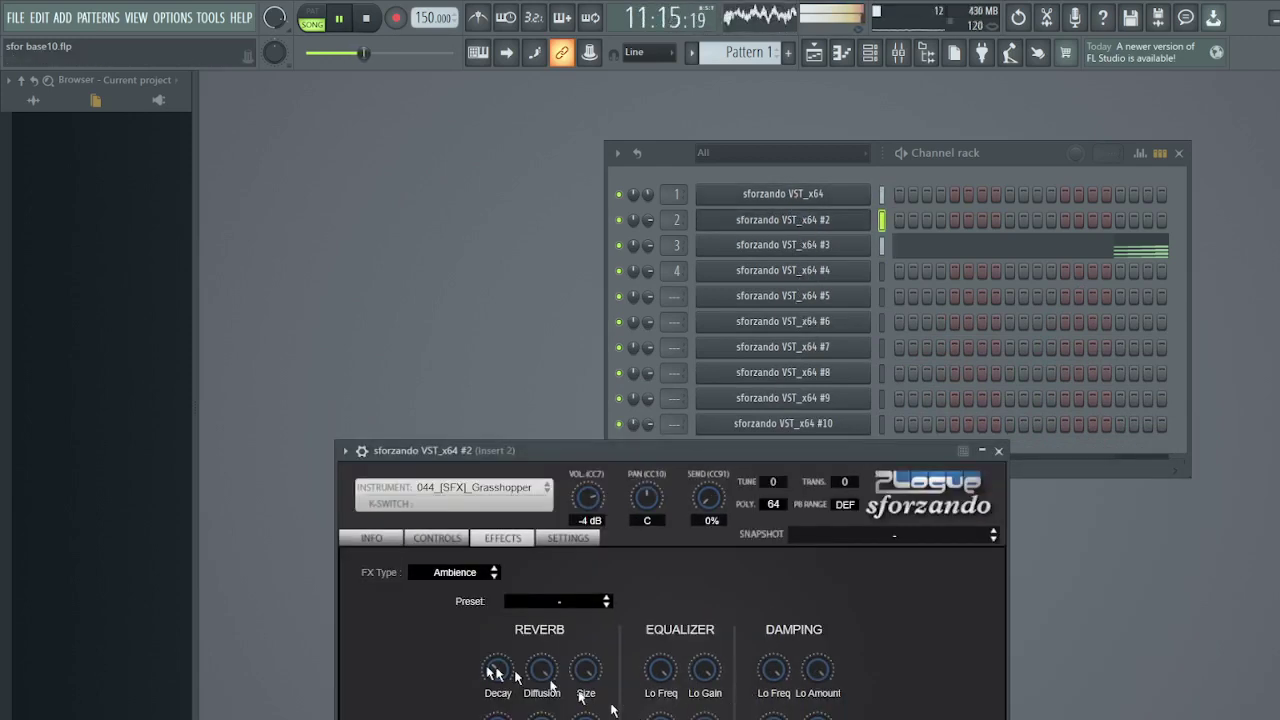
left_click(797, 197)
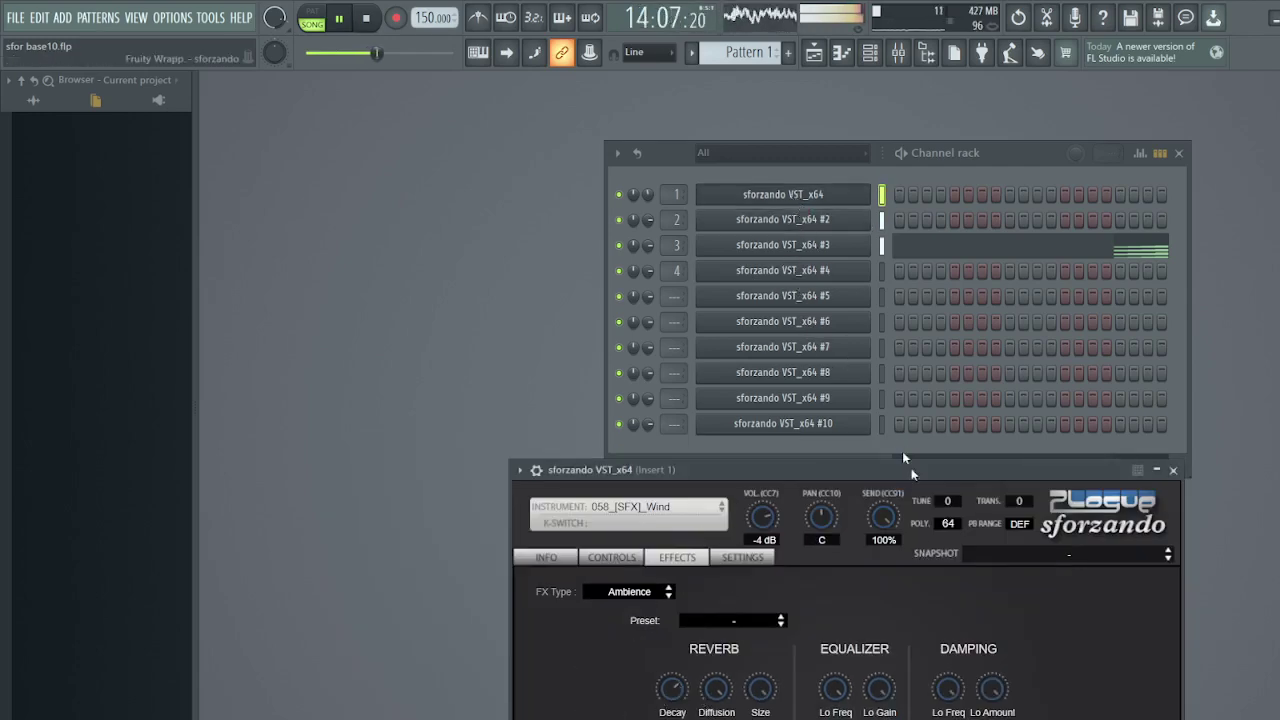
Set the effects send to 0% for Wind and Wave, then display the Grasshopper instrument in sforzando VST_x64 #2
left_click_drag(920, 473, 927, 440)
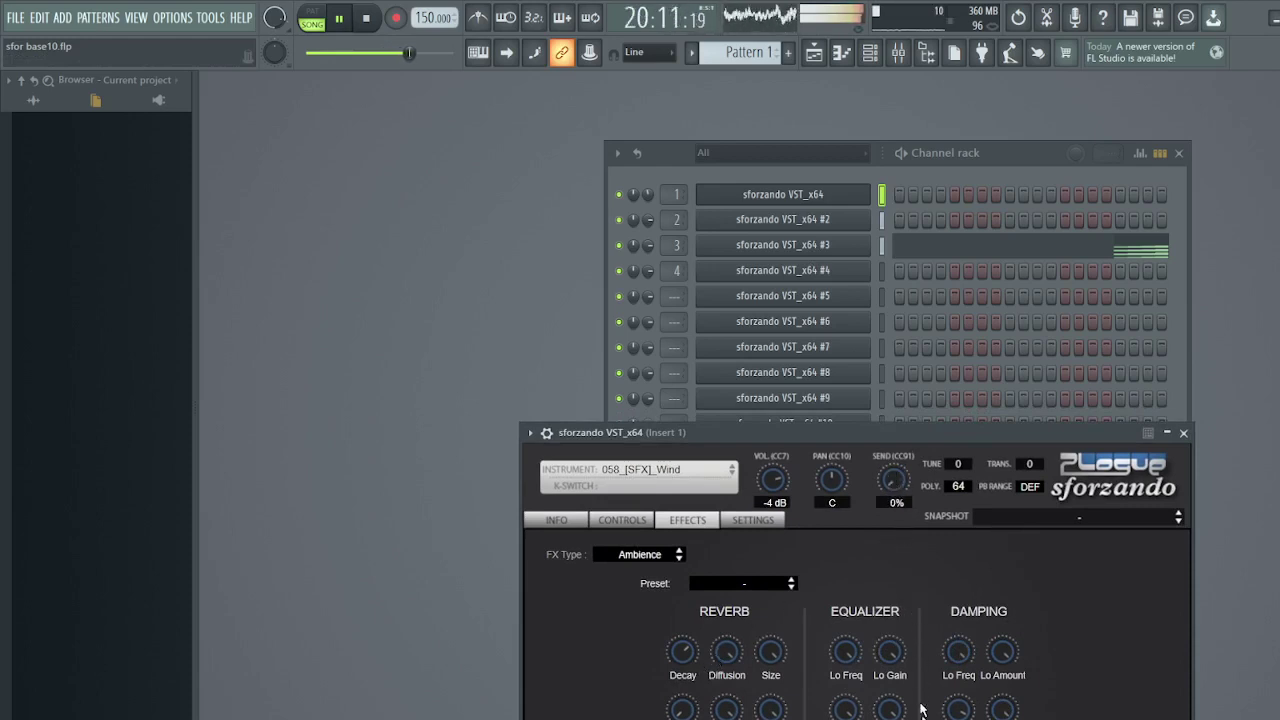
left_click(836, 222)
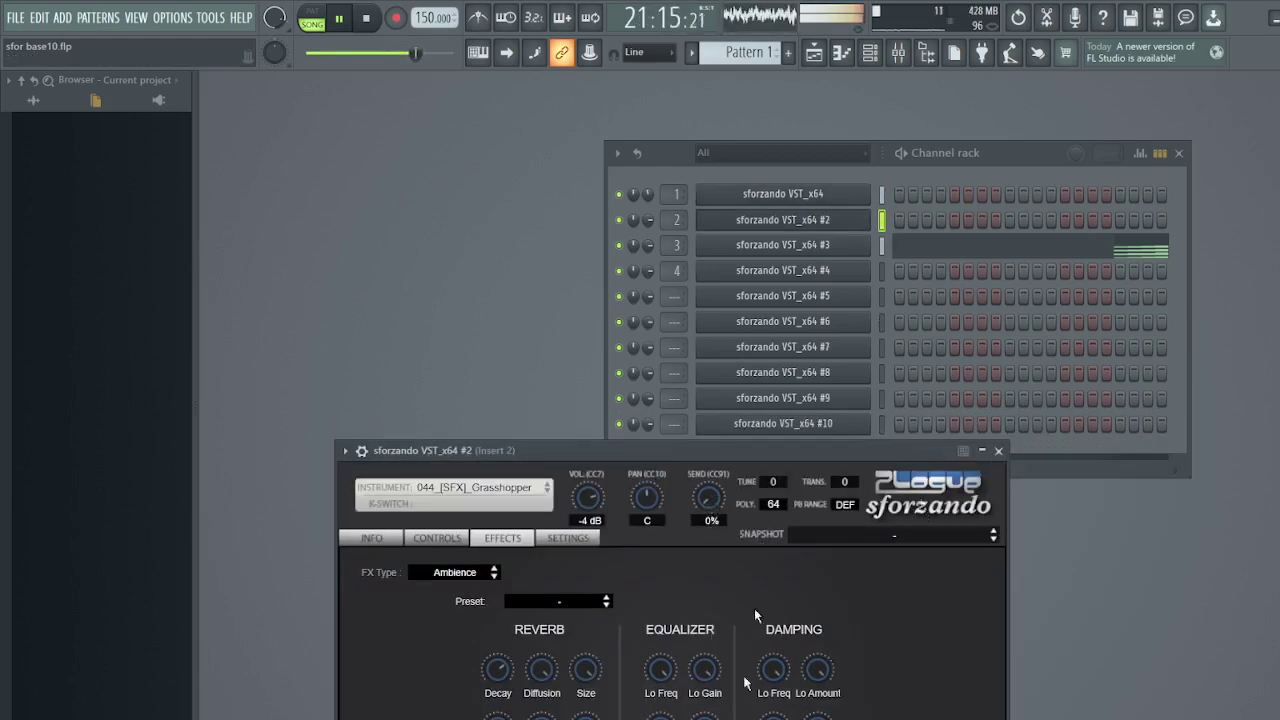
left_click(791, 246)
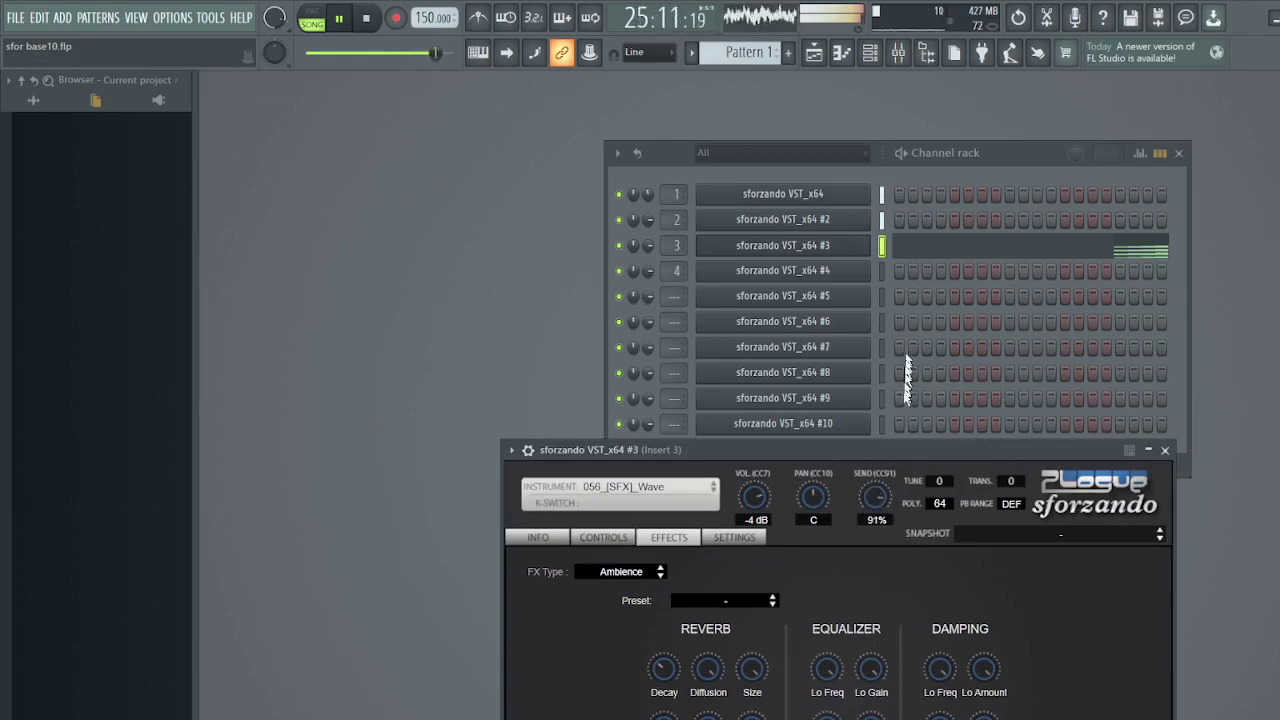
left_click_drag(906, 385, 898, 500)
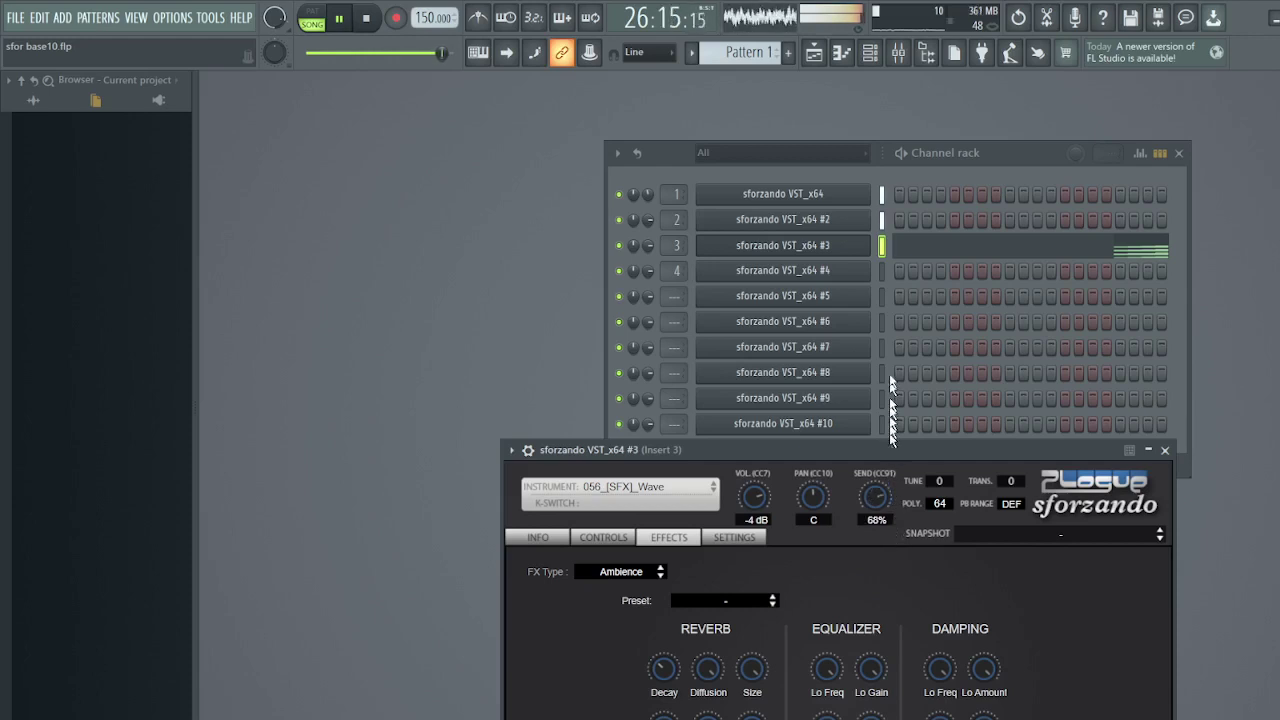
left_click_drag(877, 475, 872, 522)
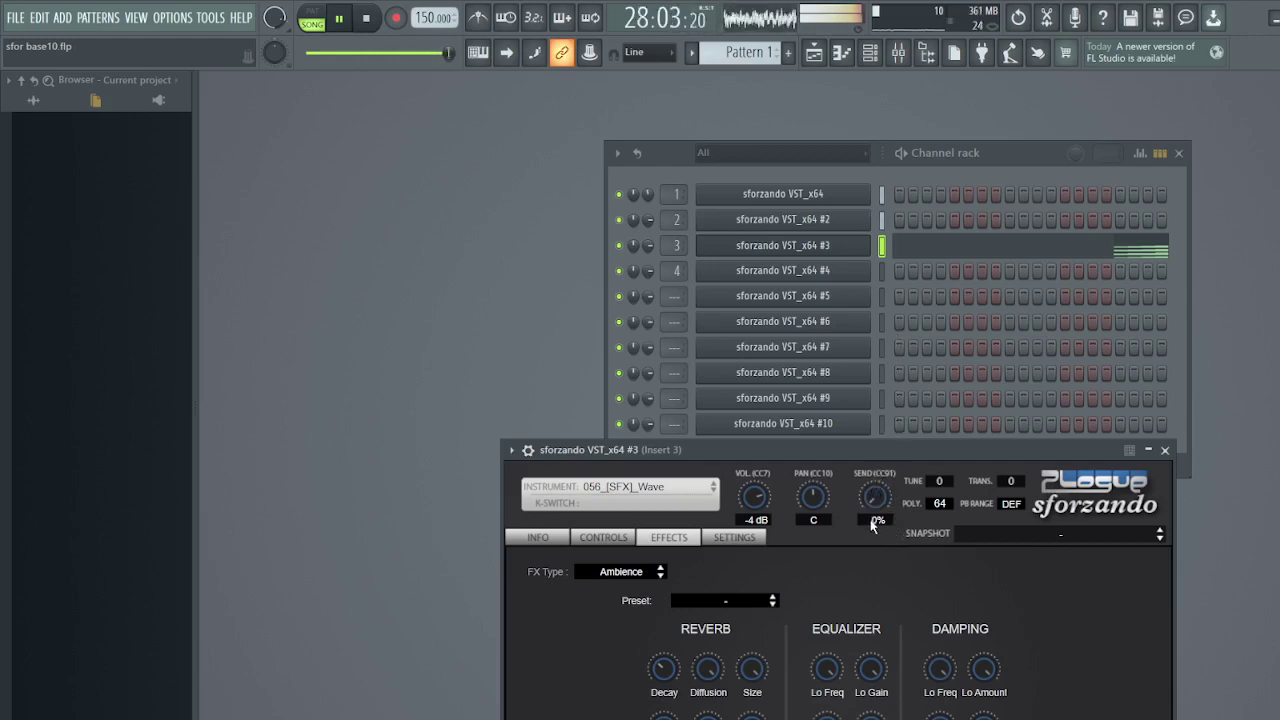
left_click(850, 219)
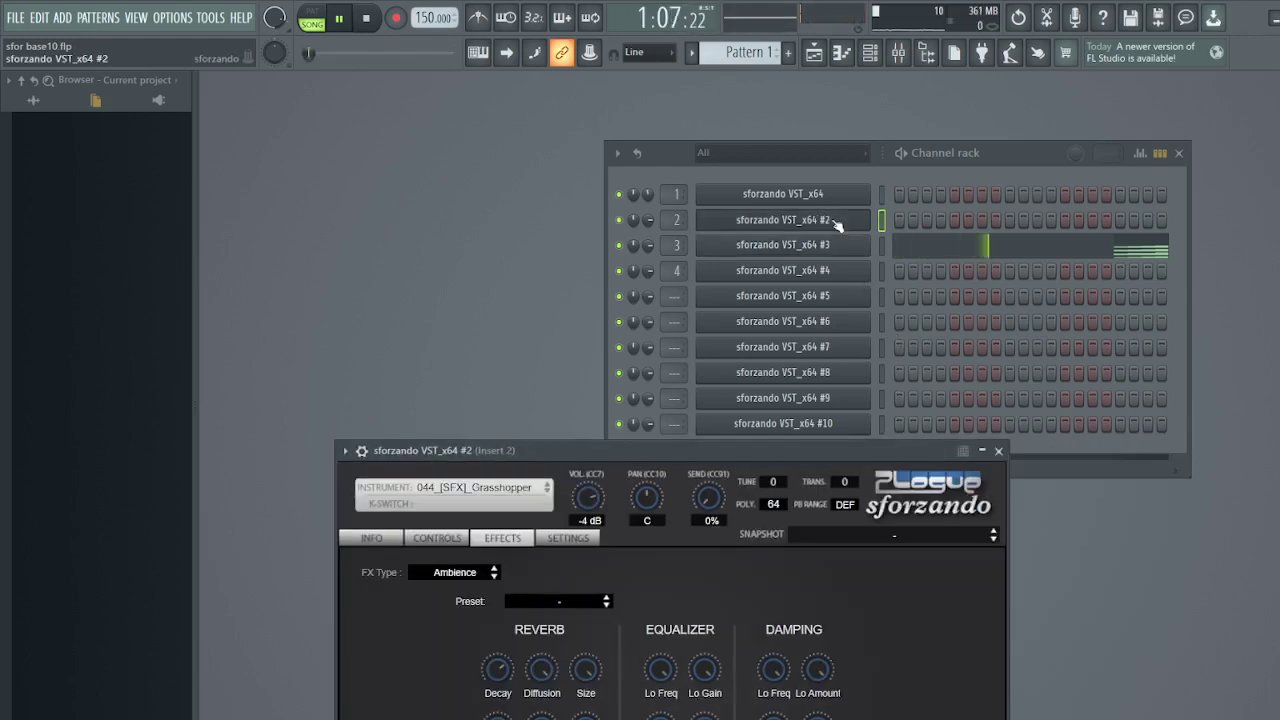
Dismiss the recording options and set the project tempo to 10 BPM
left_click(396, 17)
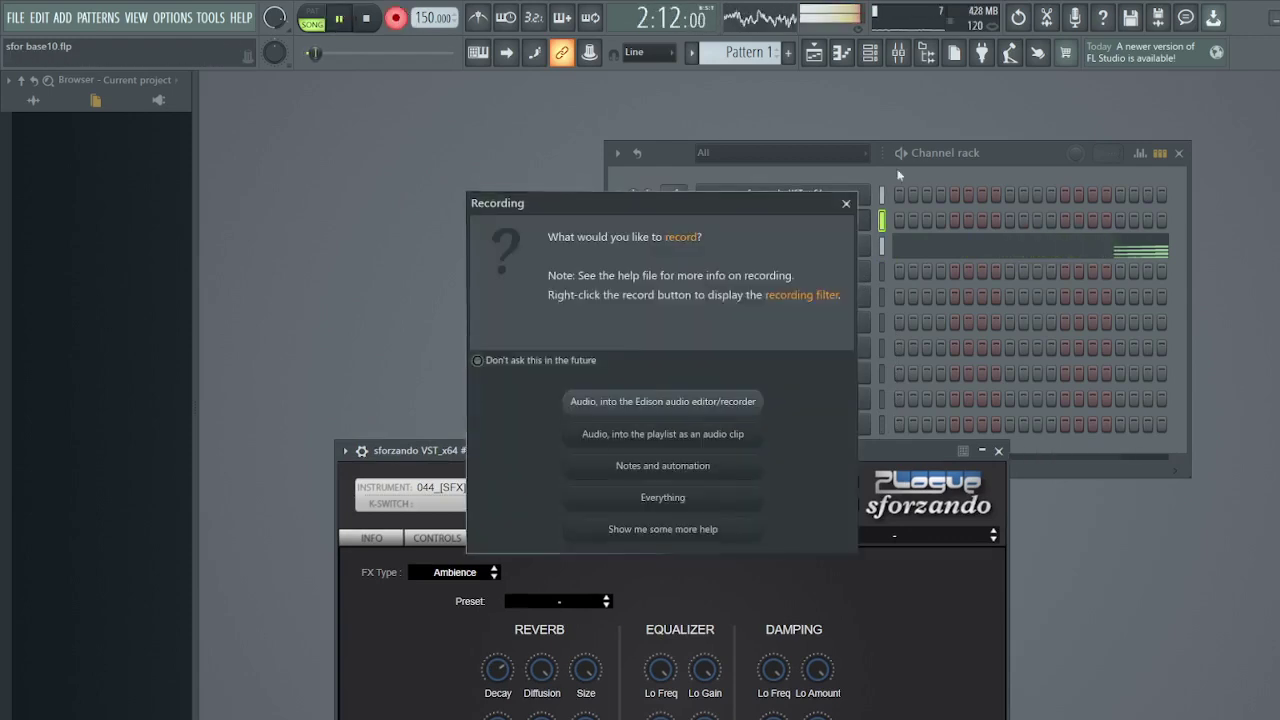
left_click(846, 203)
left_click_drag(435, 17, 435, 90)
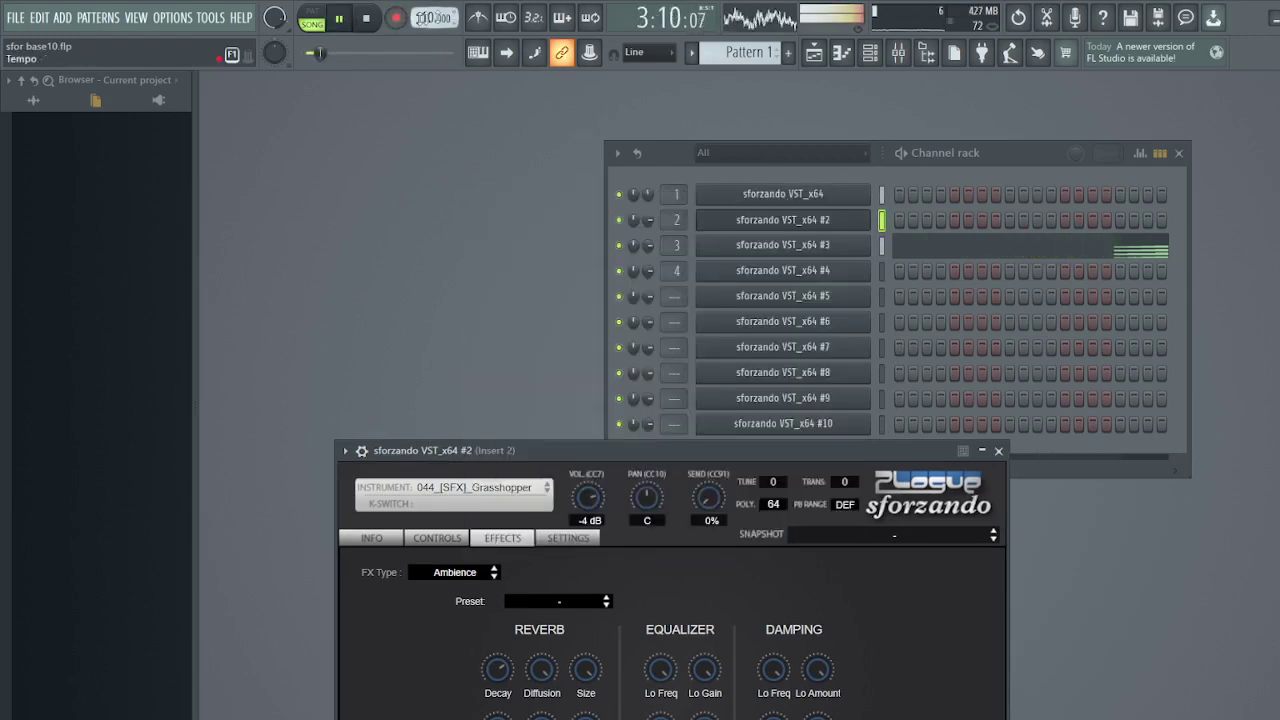
Raise the effects send to 100% for the Grasshopper, Wind and Wave instruments, moving sforzando VST_x64 #2's window higher
left_click_drag(757, 447, 869, 237)
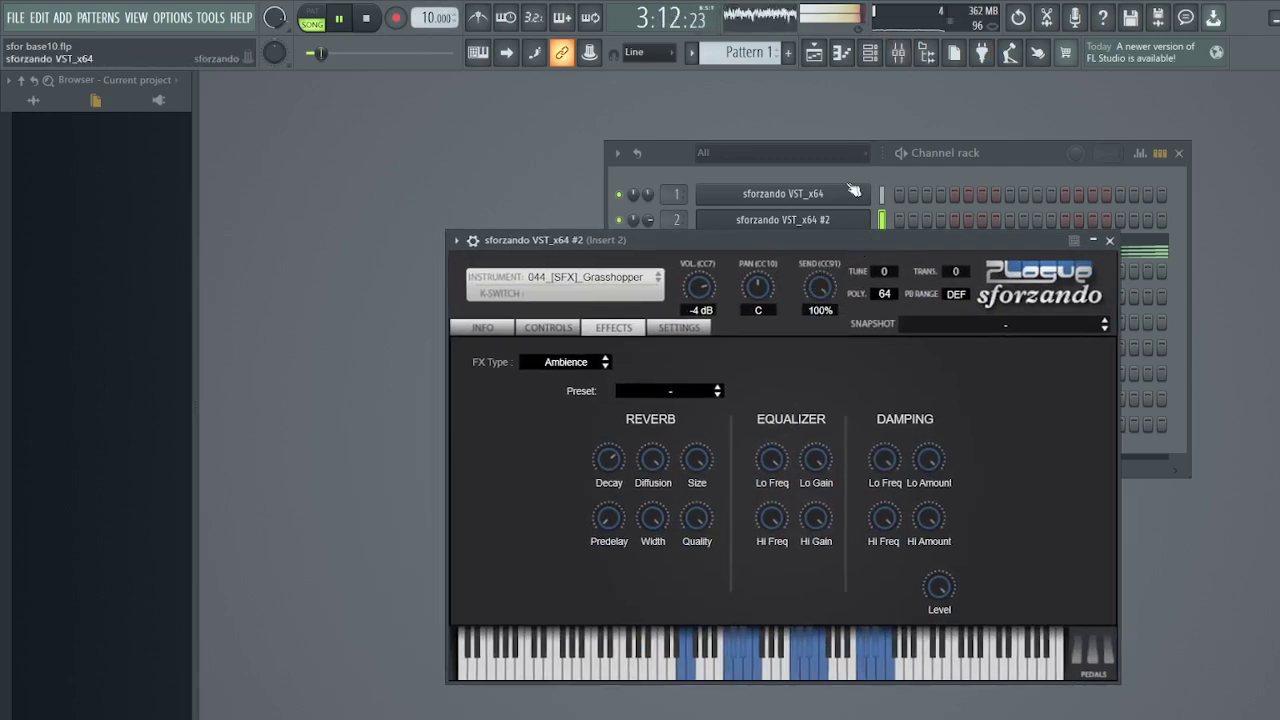
left_click(838, 194)
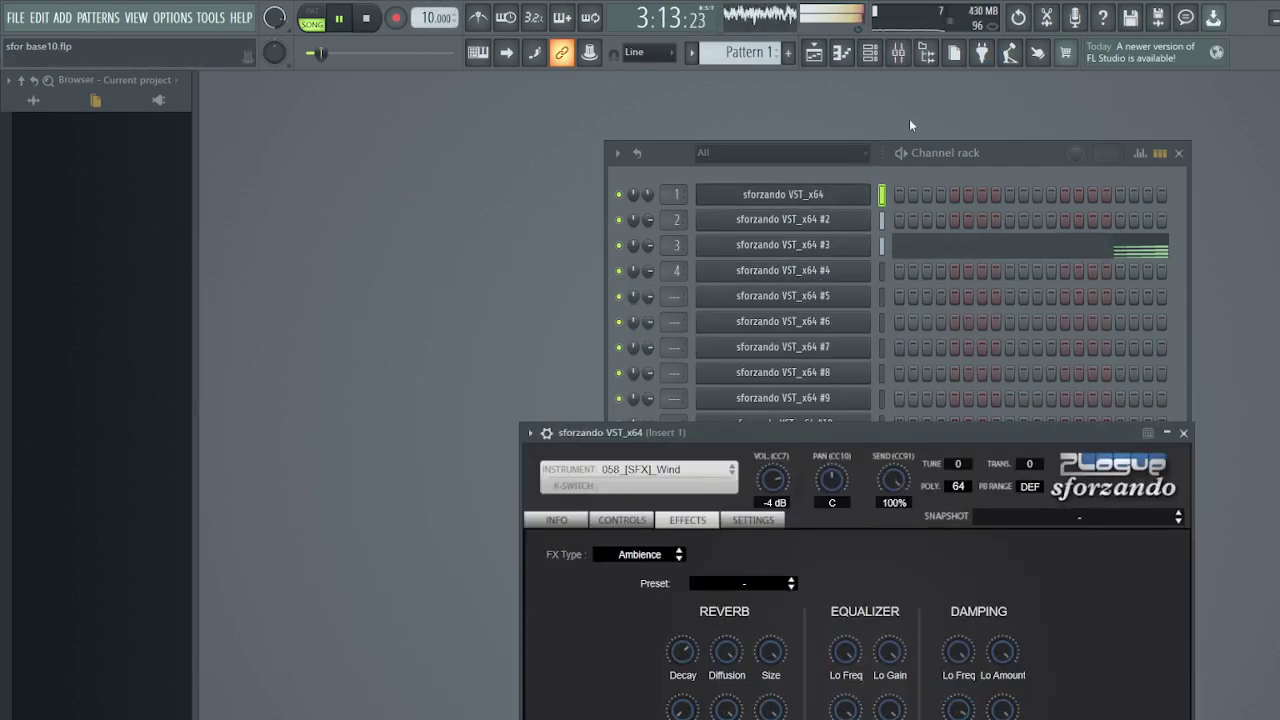
left_click(815, 220)
left_click(812, 216)
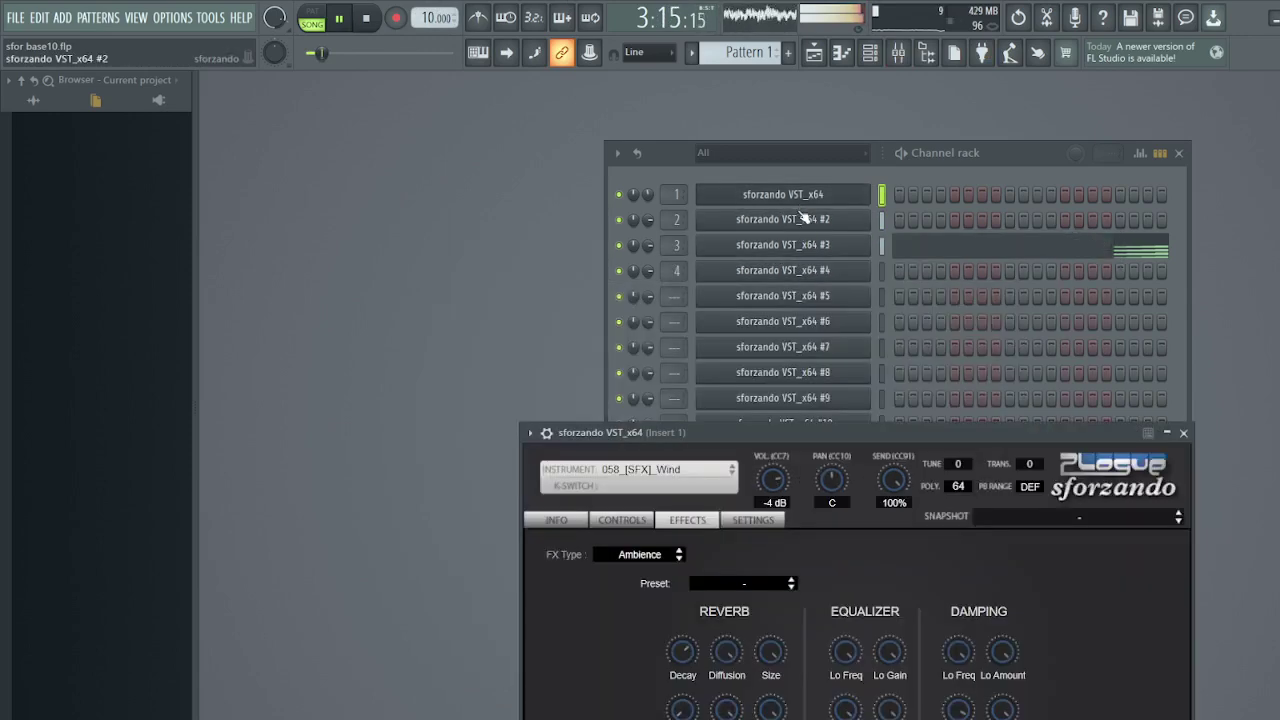
left_click(806, 226)
left_click_drag(811, 243, 826, 308)
left_click(820, 246)
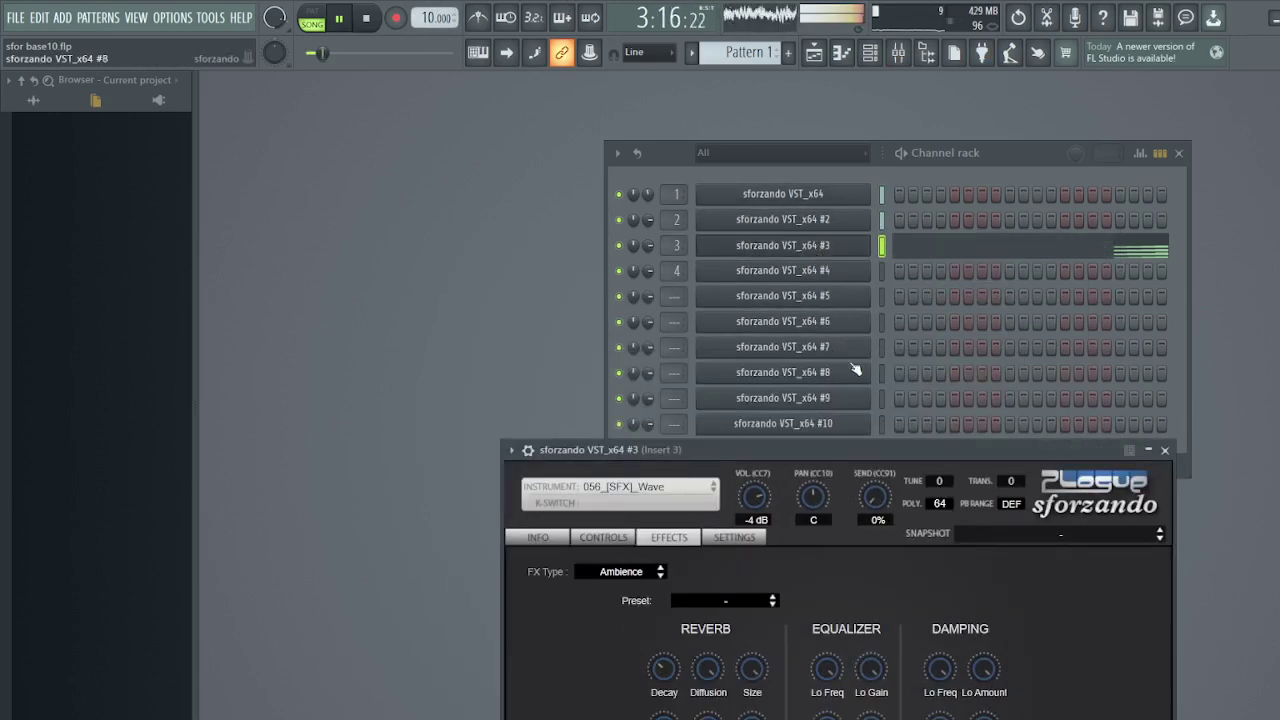
Try the Wind instrument with its effects send at 0%, then bring up sforzando VST_x64 #3's Wave instrument
left_click(834, 220)
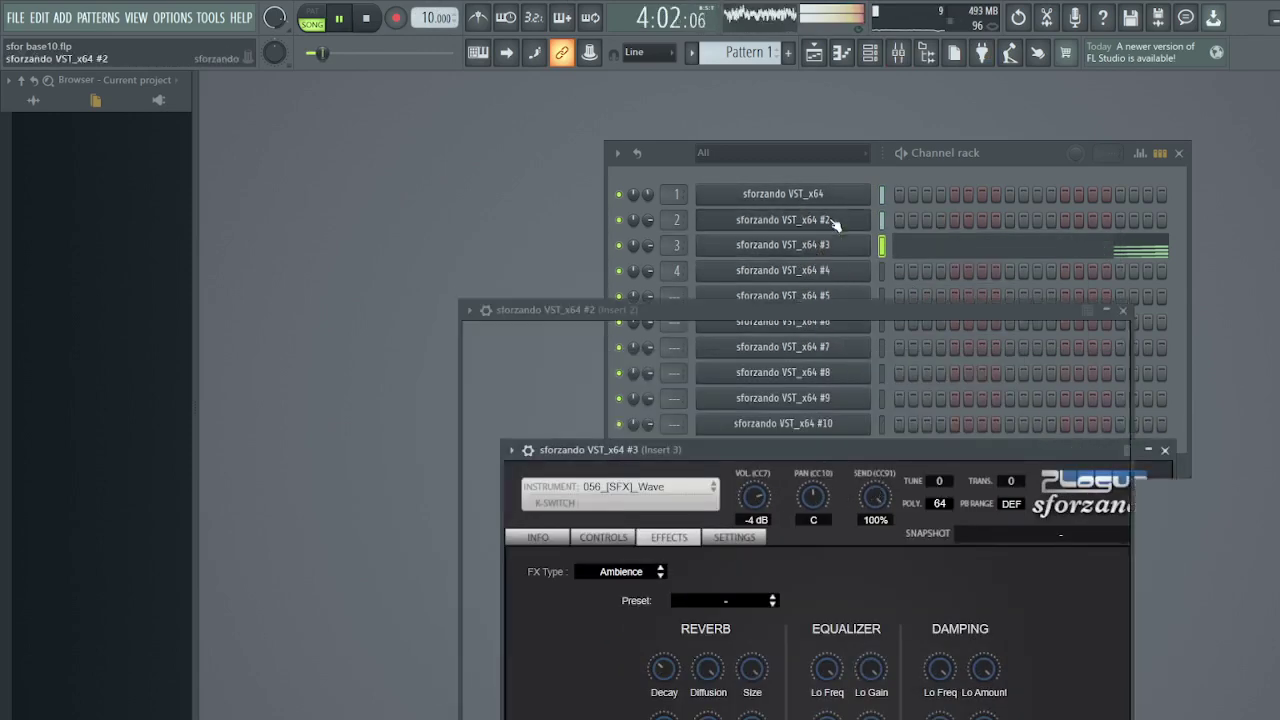
left_click(807, 198)
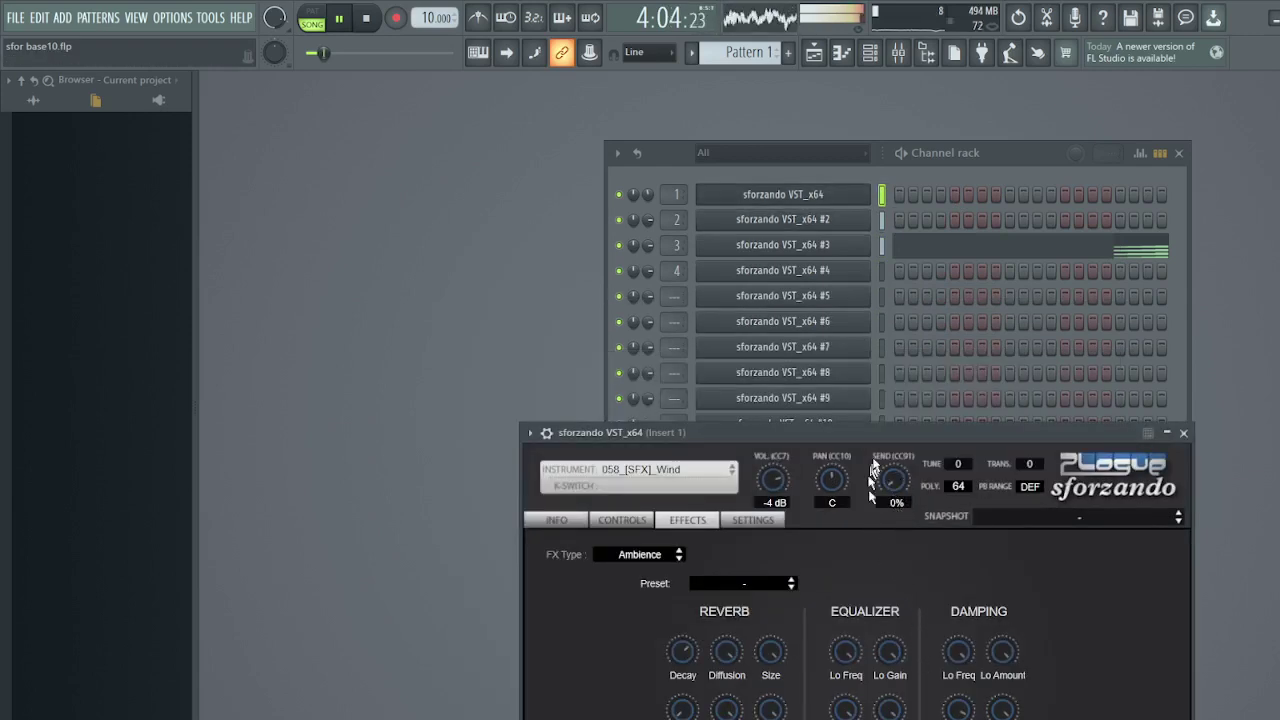
left_click(838, 246)
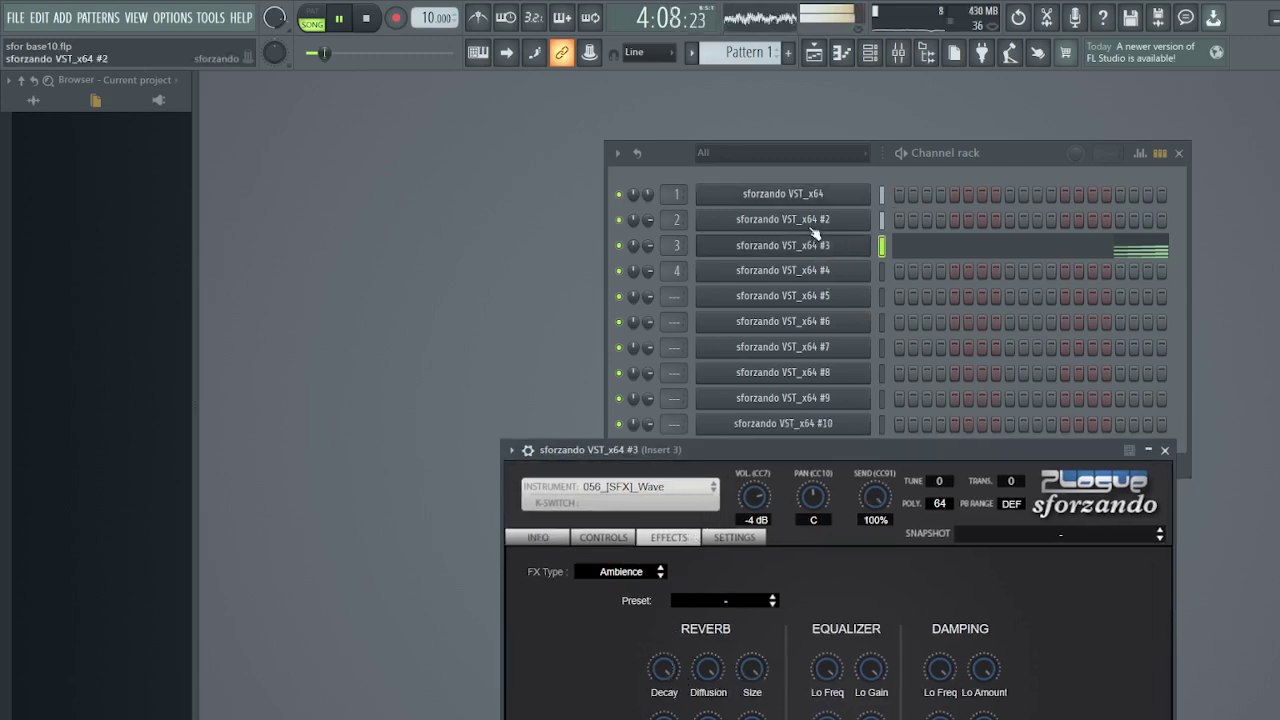
Move sforzando VST_x64 #3's window higher over the channel rack and set the project tempo to 32 BPM
left_click_drag(834, 442, 872, 361)
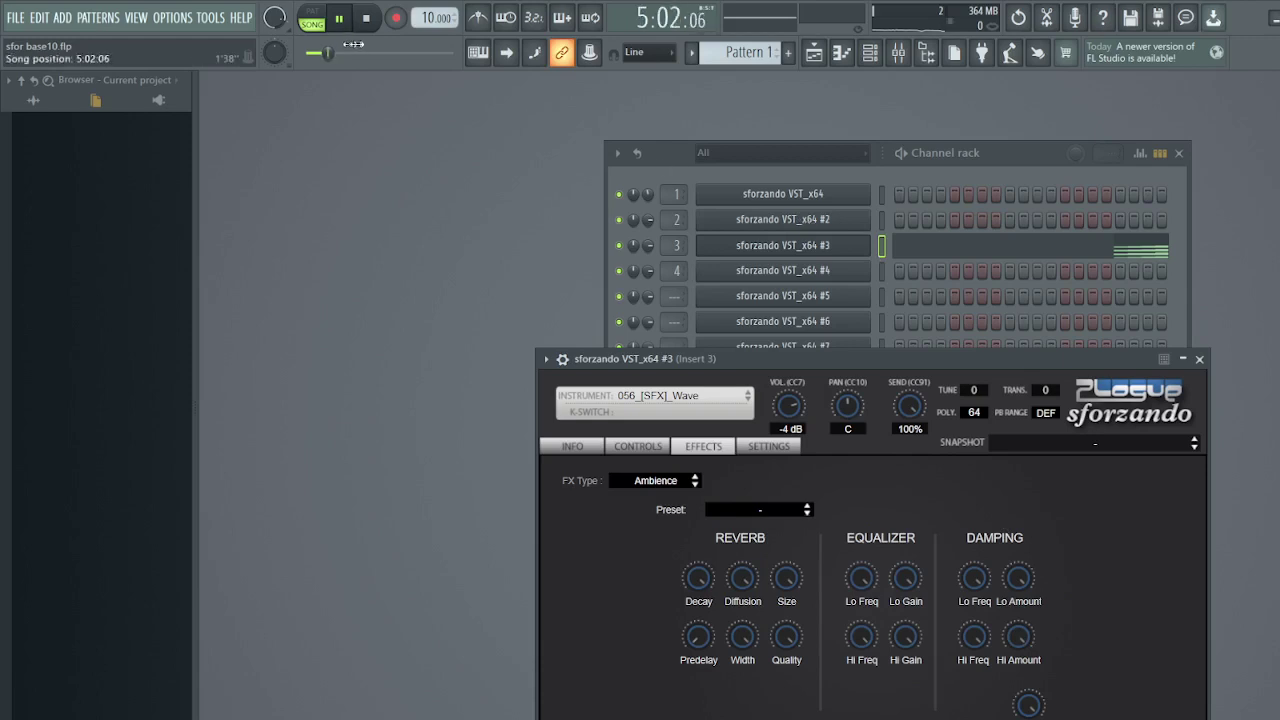
left_click_drag(440, 28, 440, 5)
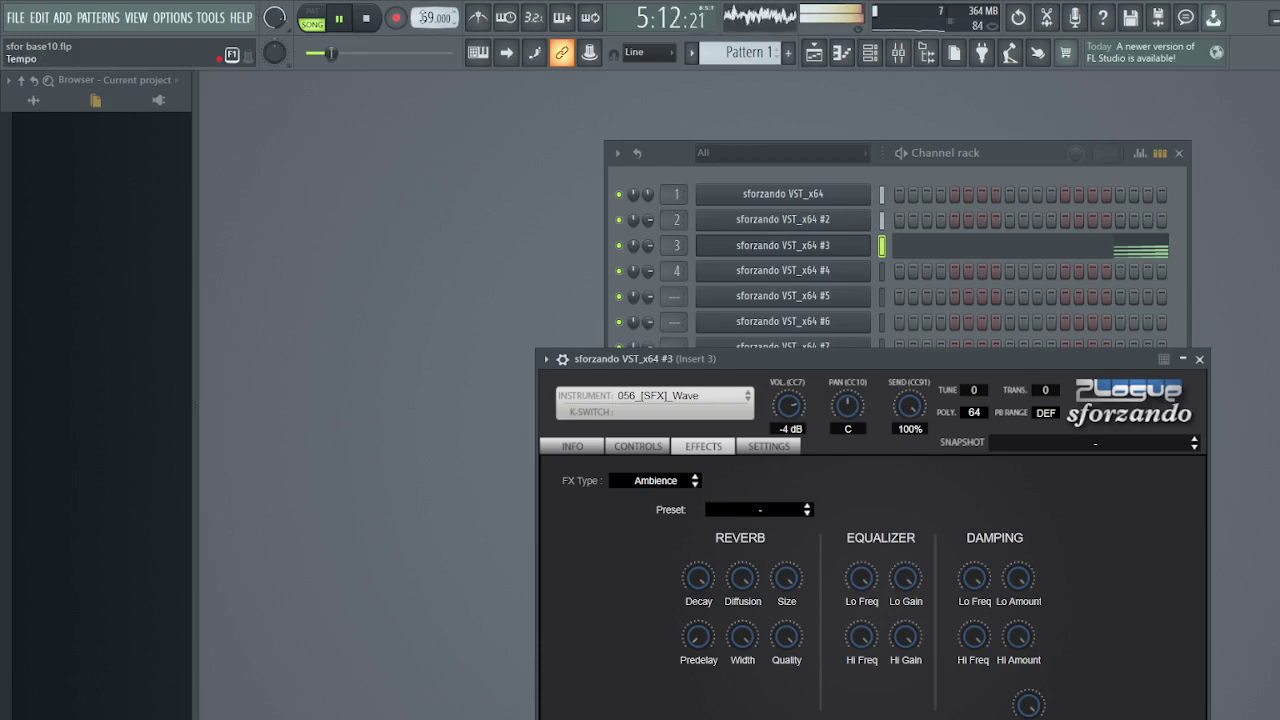
mouse_move(436, 18)
left_mouse_down()
mouse_move(436, 5)
mouse_move(424, 19)
left_mouse_up()
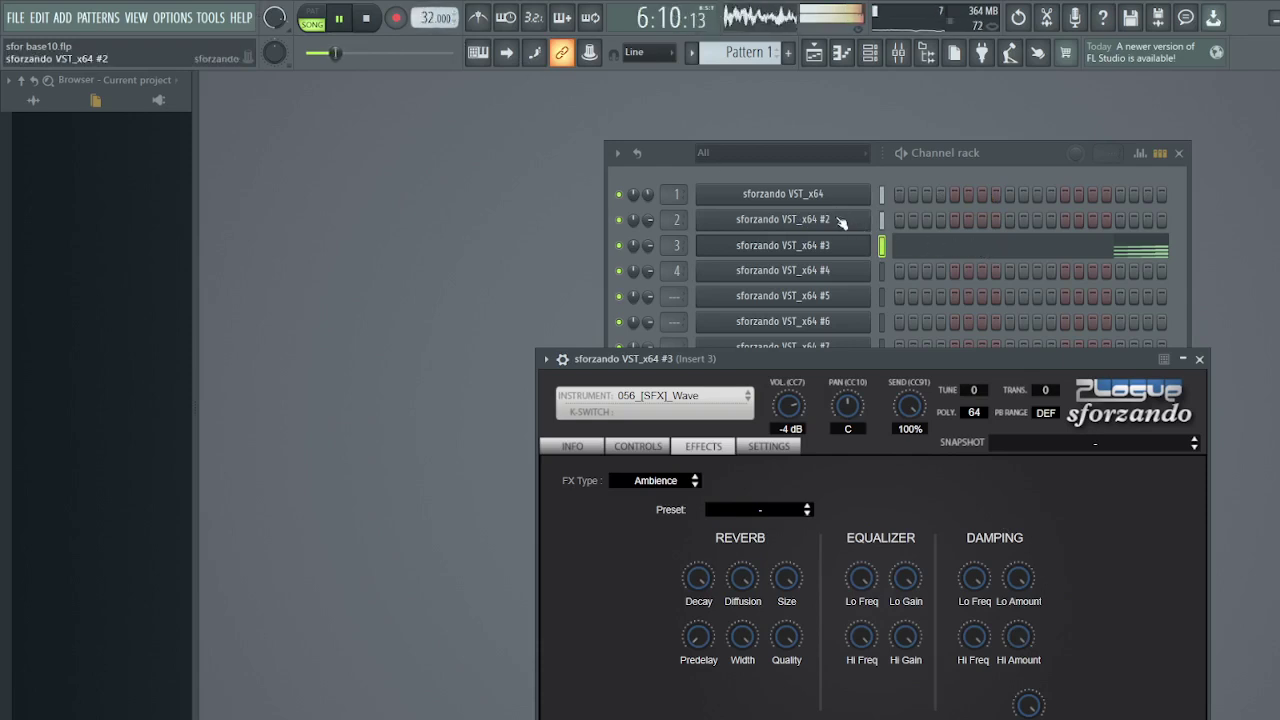
Adjust the damping Hi Freq in the effects of the Grasshopper, Wind and Wave instruments during playback
left_click(842, 220)
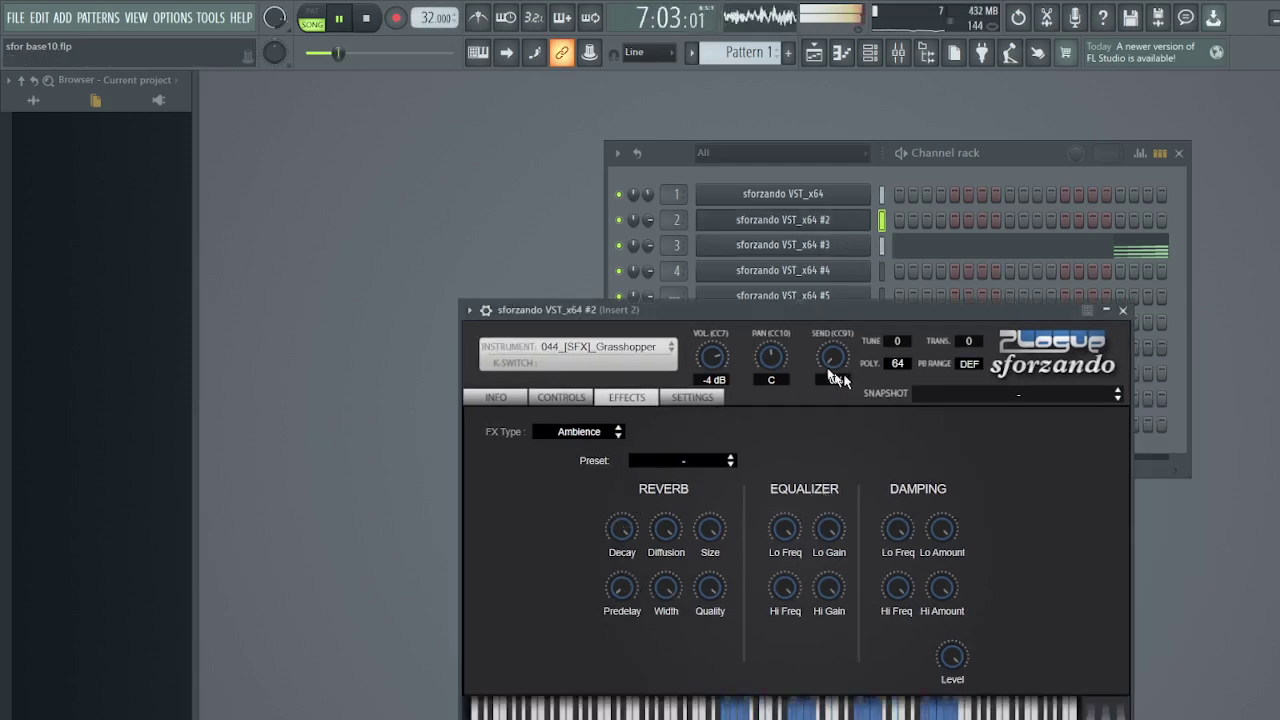
left_click(830, 195)
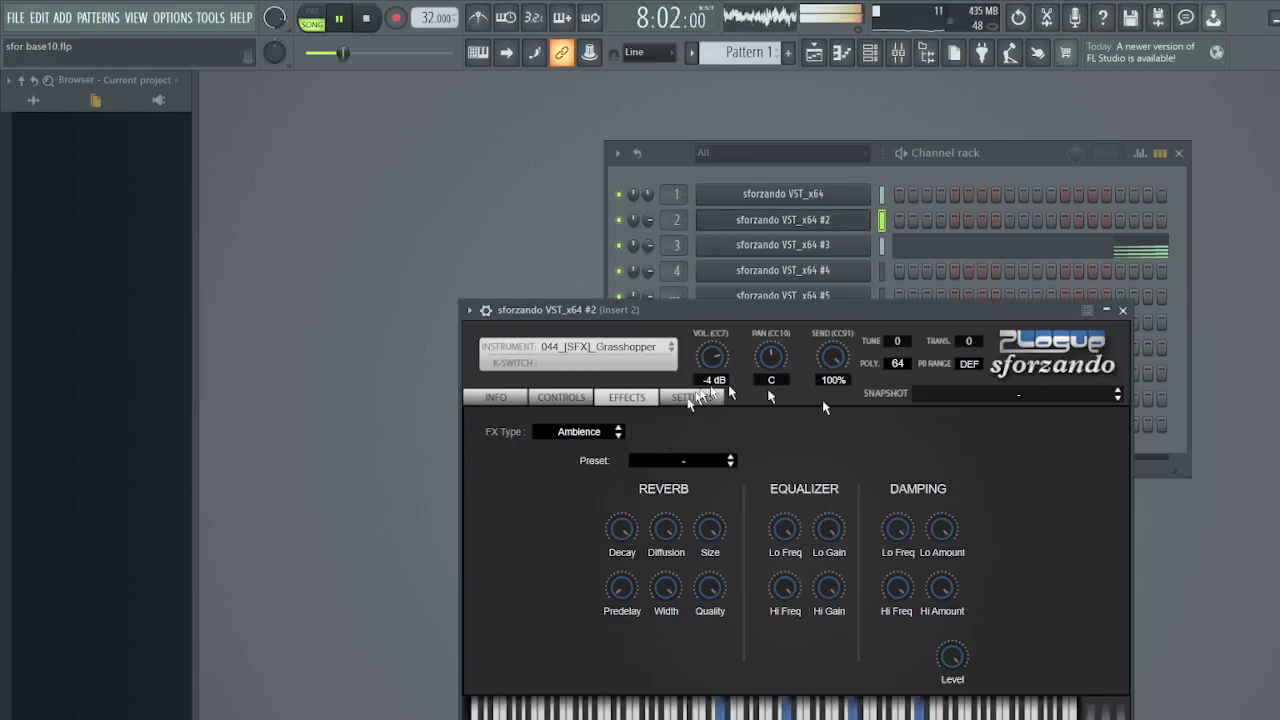
left_click(822, 200)
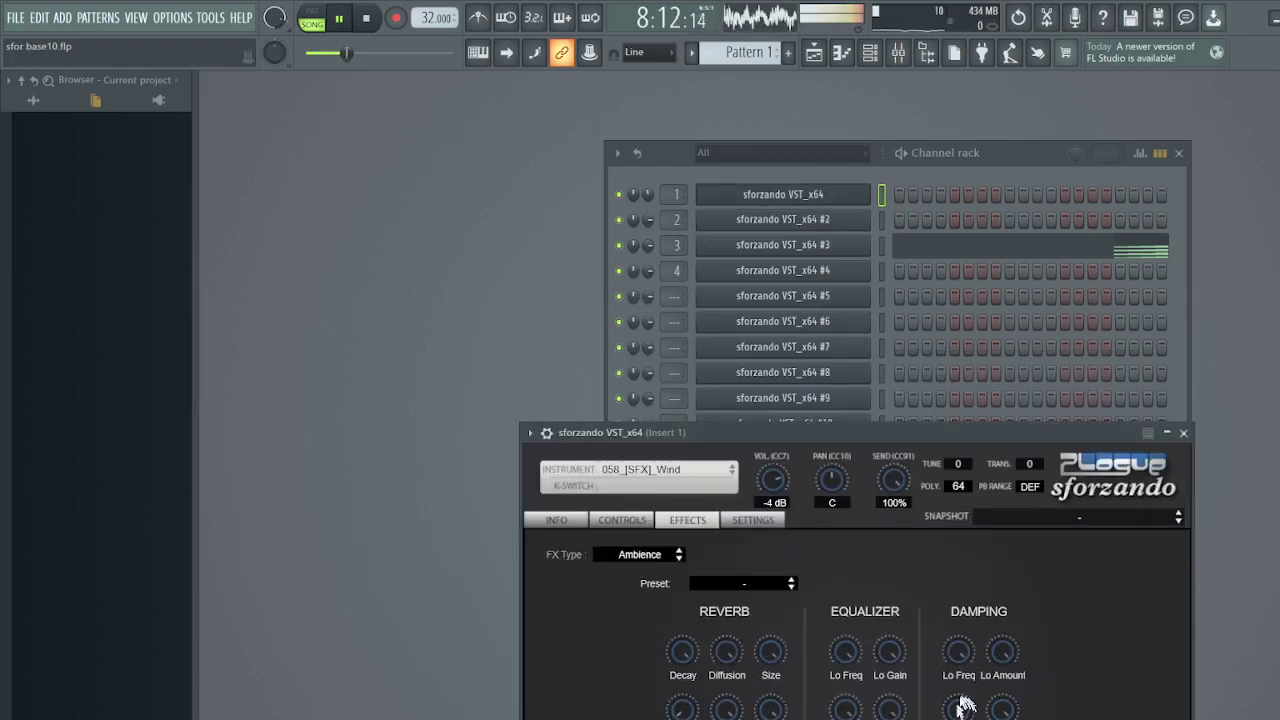
left_click(830, 245)
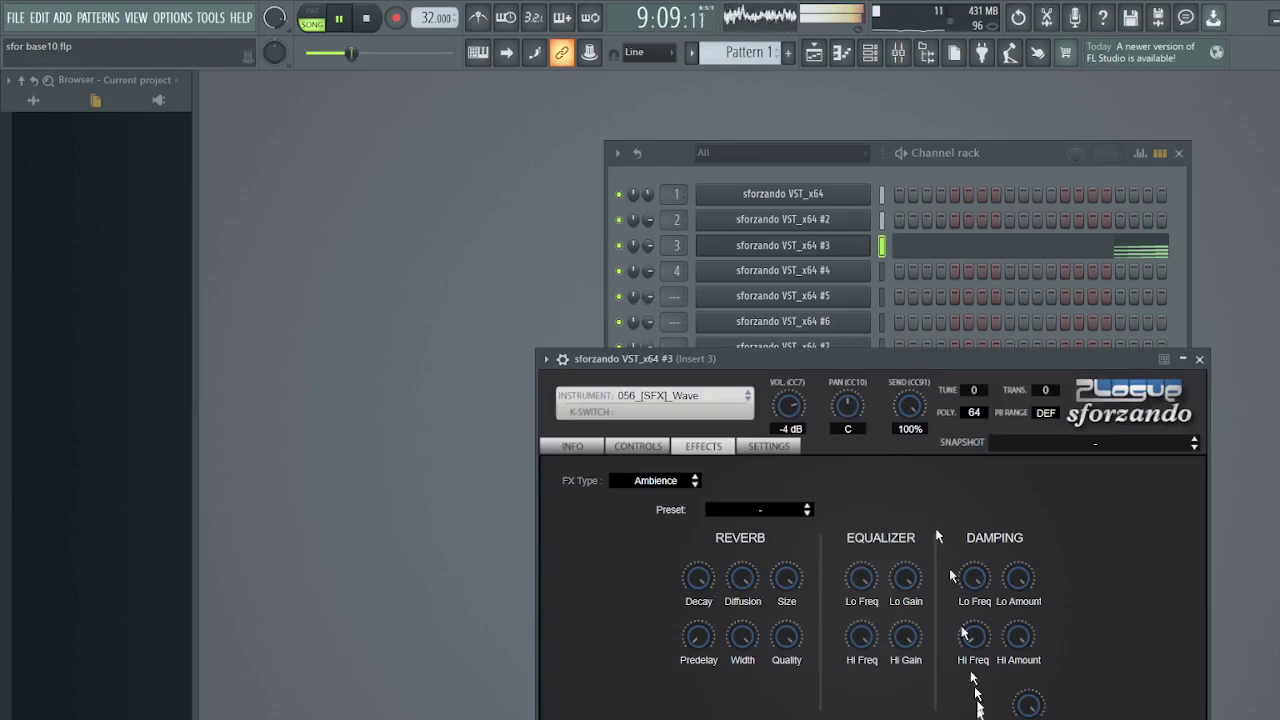
Set the project tempo to 335 BPM, reposition sforzando VST_x64 #3's window and review the Grasshopper and Wind effects
left_click_drag(426, 18, 422, 6)
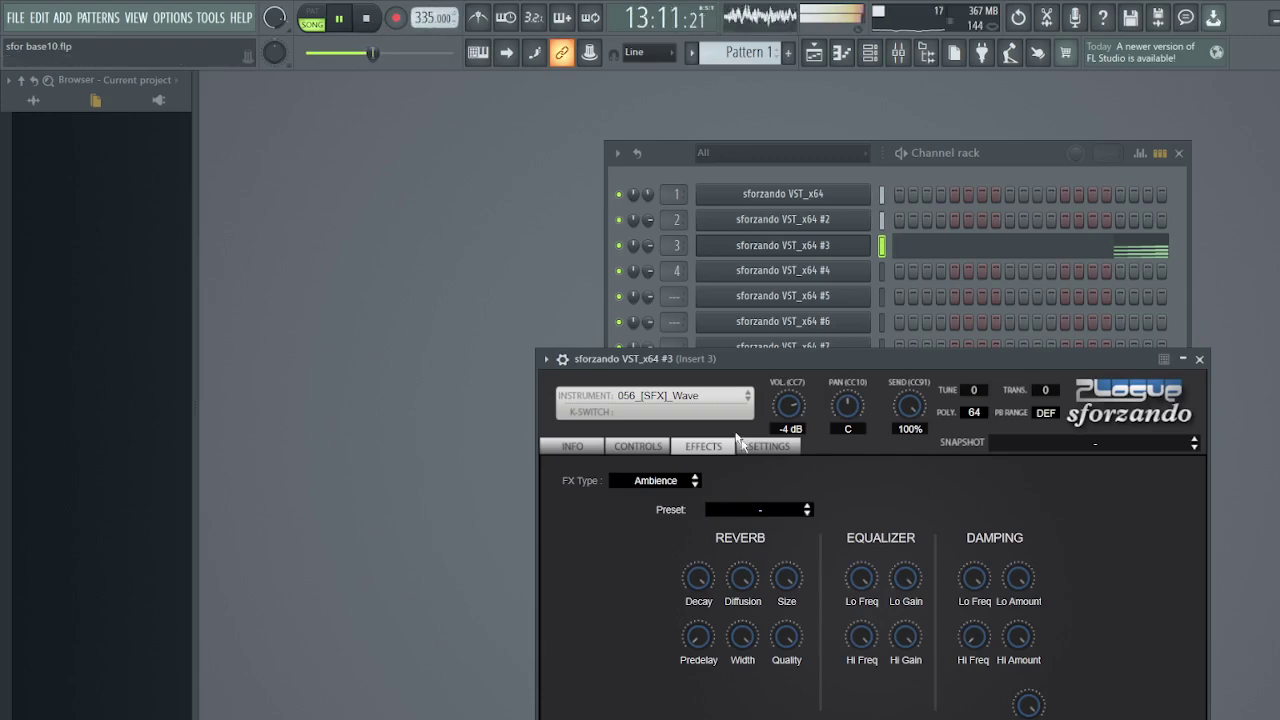
left_click_drag(876, 377, 795, 393)
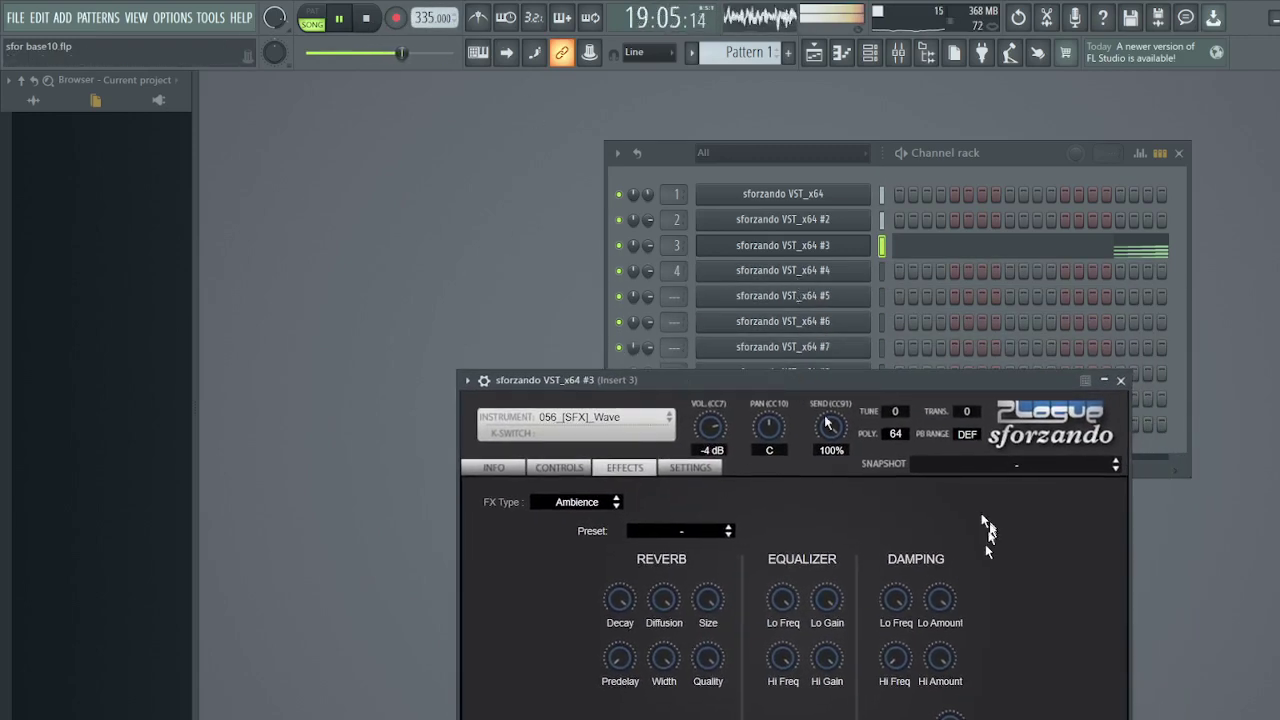
left_click(850, 219)
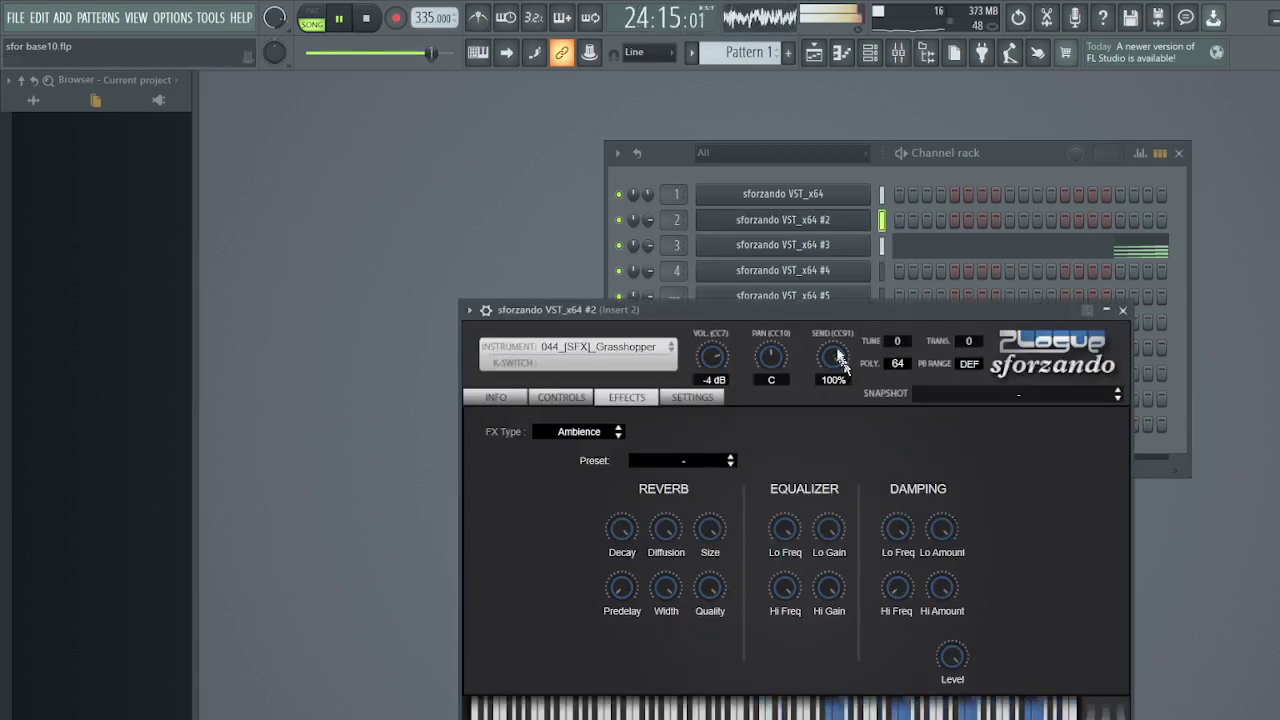
left_click(790, 194)
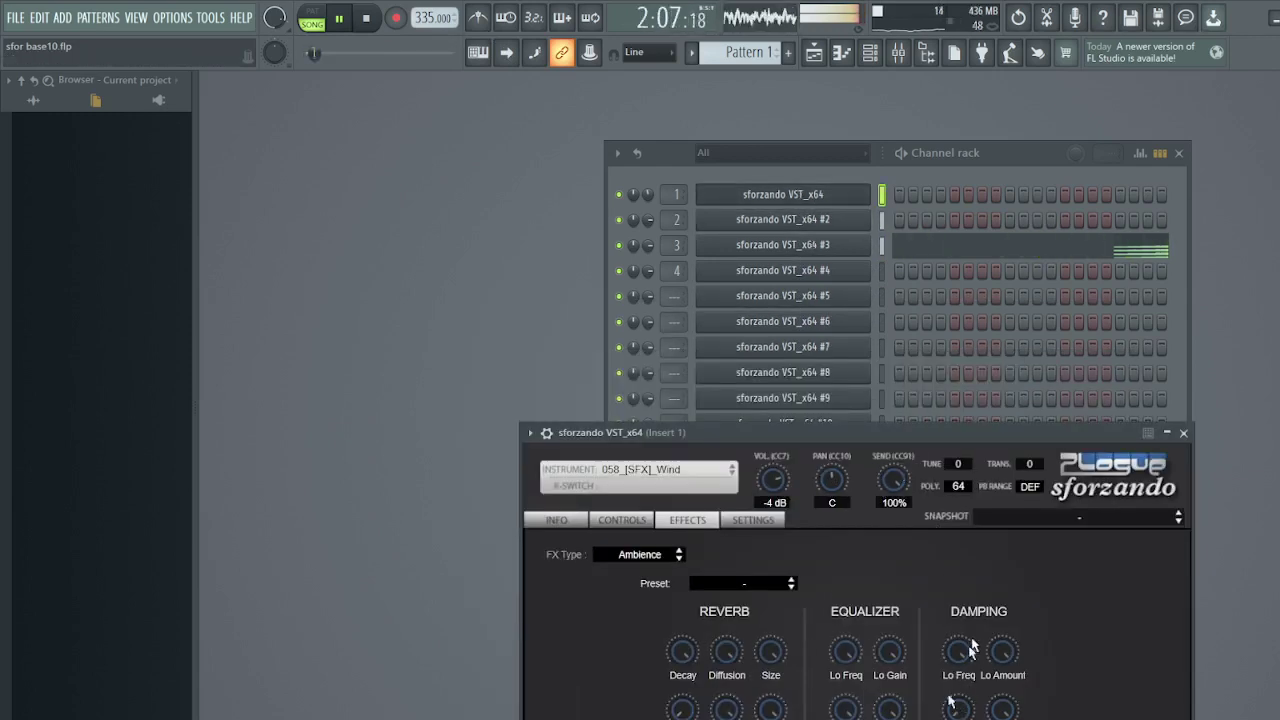
Set the project tempo to 119 BPM and move sforzando VST_x64 #3's window higher over the channel rack
left_click(830, 245)
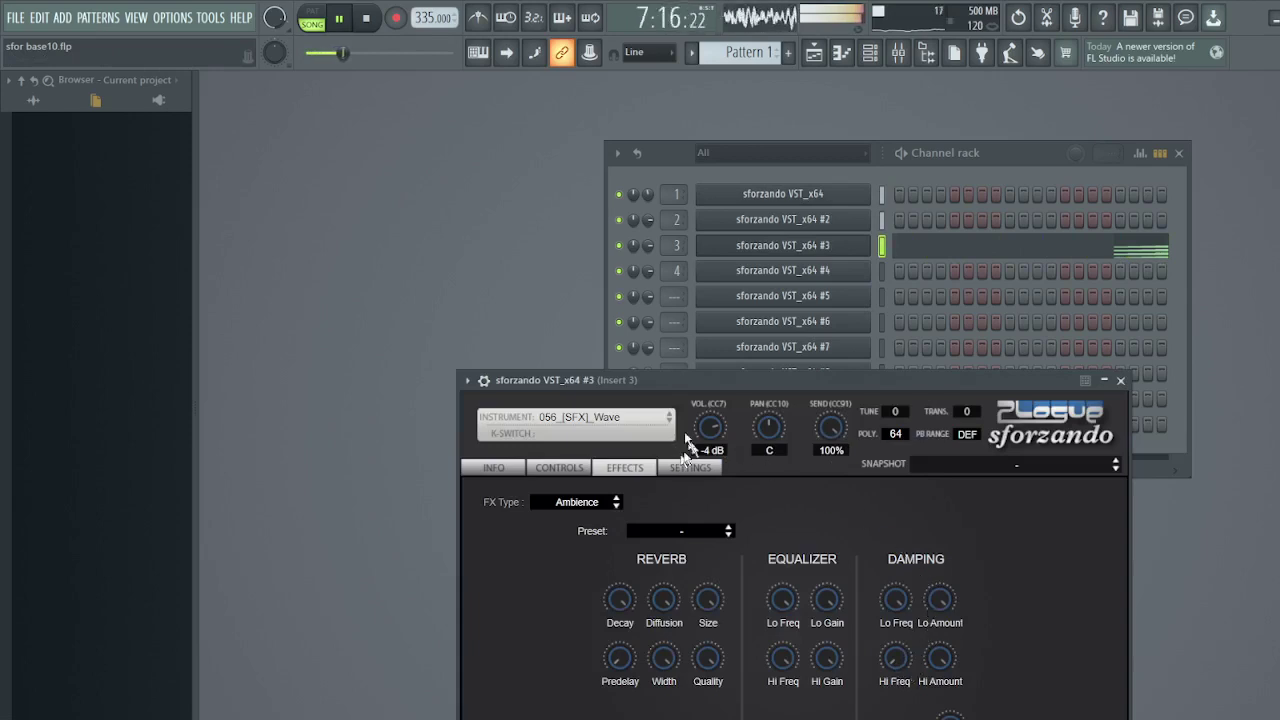
left_click_drag(437, 18, 437, 60)
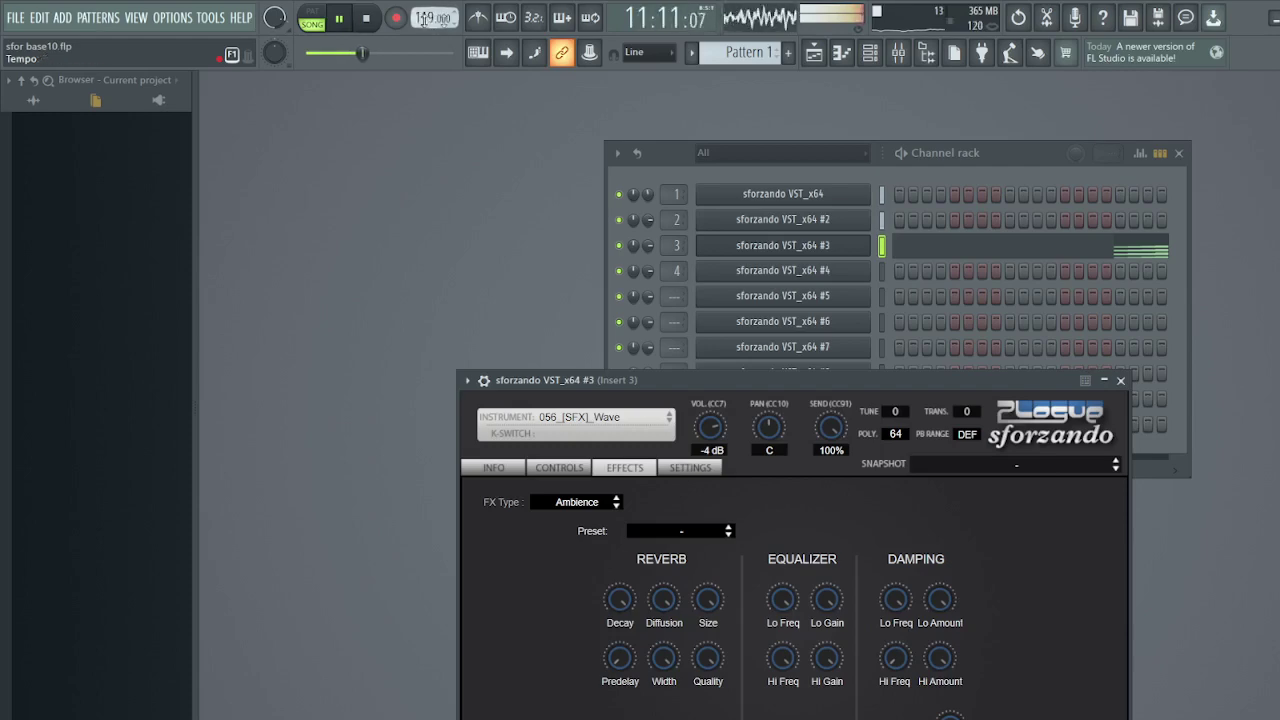
left_click_drag(754, 376, 757, 240)
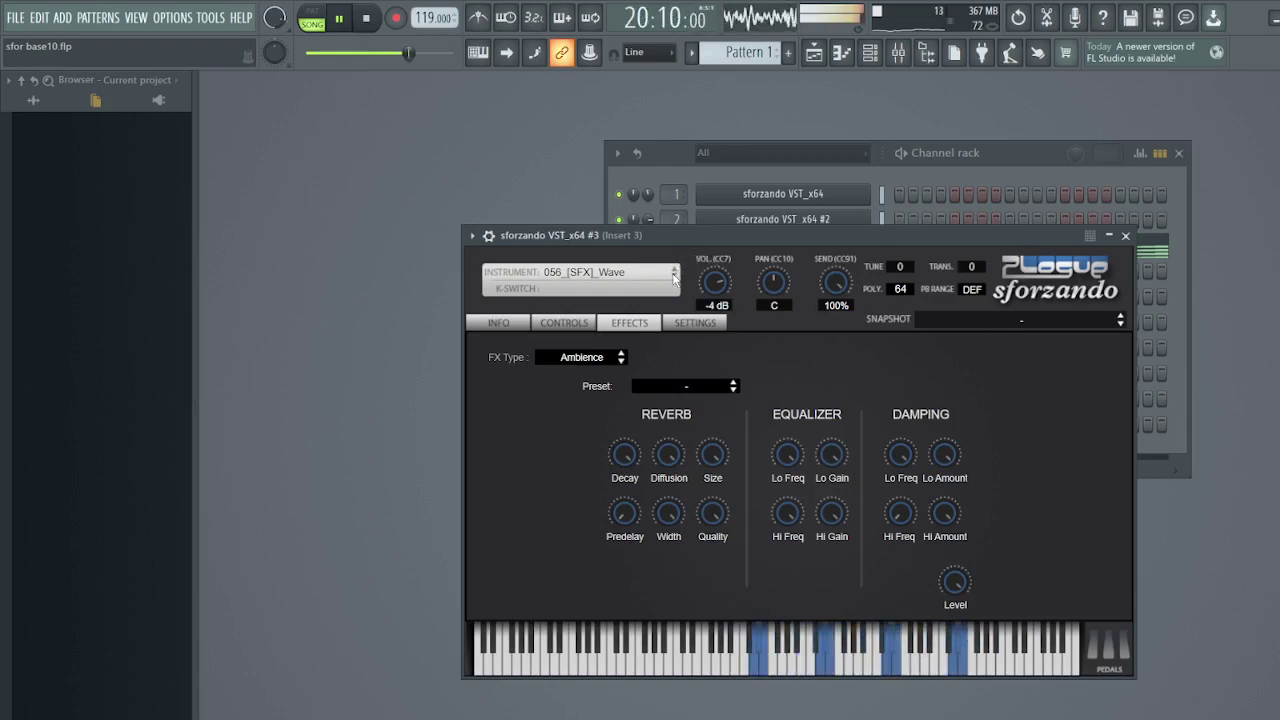
Load the 000_Bass instrument from the Alcahest_(WK_0_24)_sf2 soundfont into sforzando VST_x64 #3
left_click(675, 279)
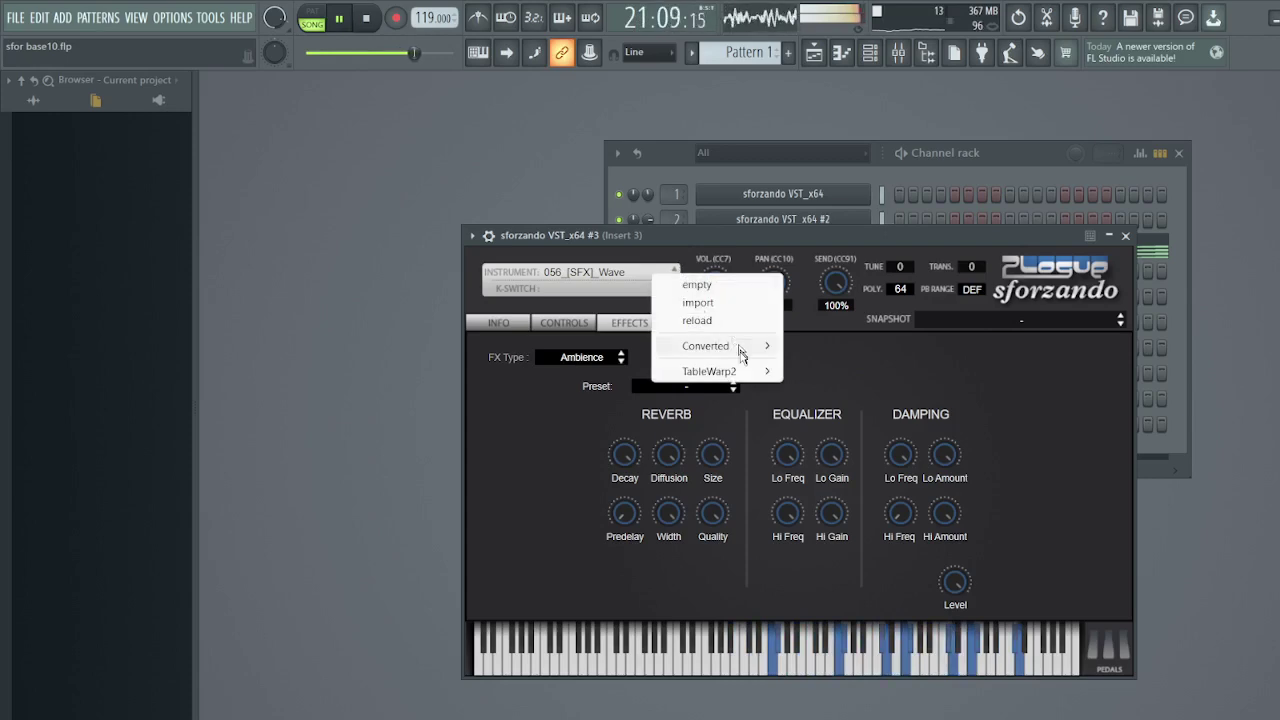
mouse_move(749, 347)
mouse_move(850, 350)
mouse_move(1005, 350)
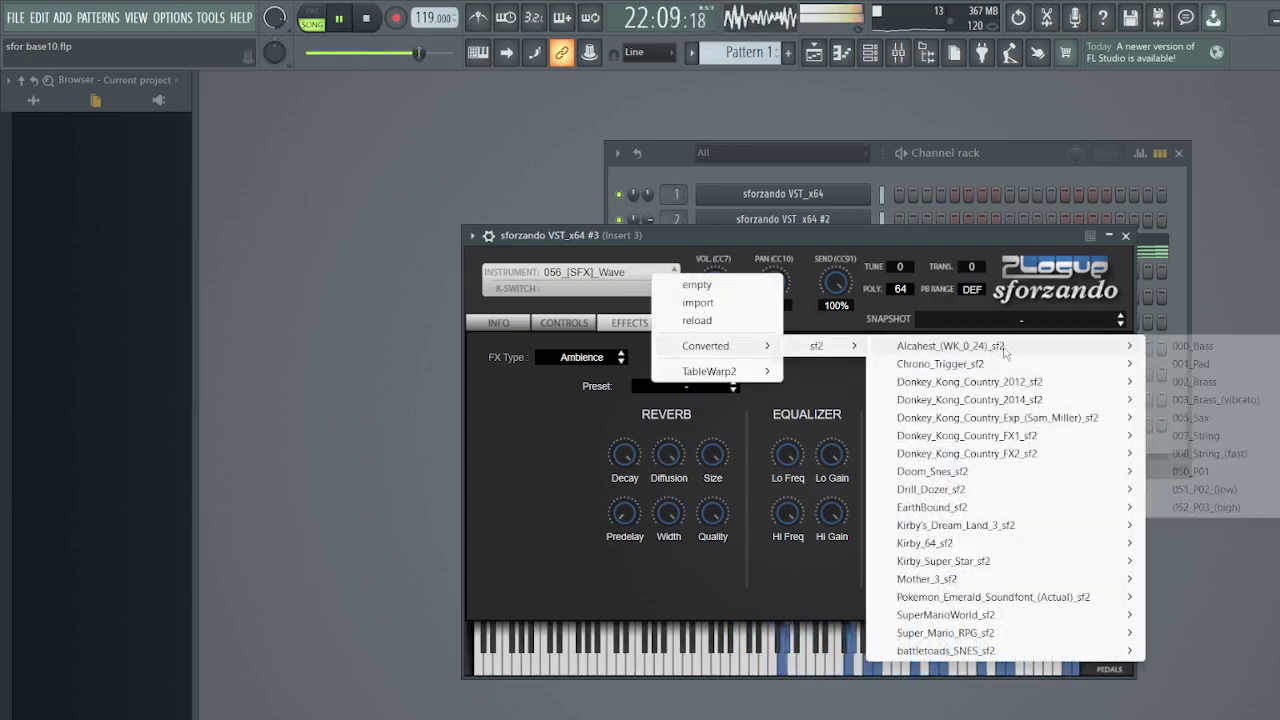
left_click(1204, 348)
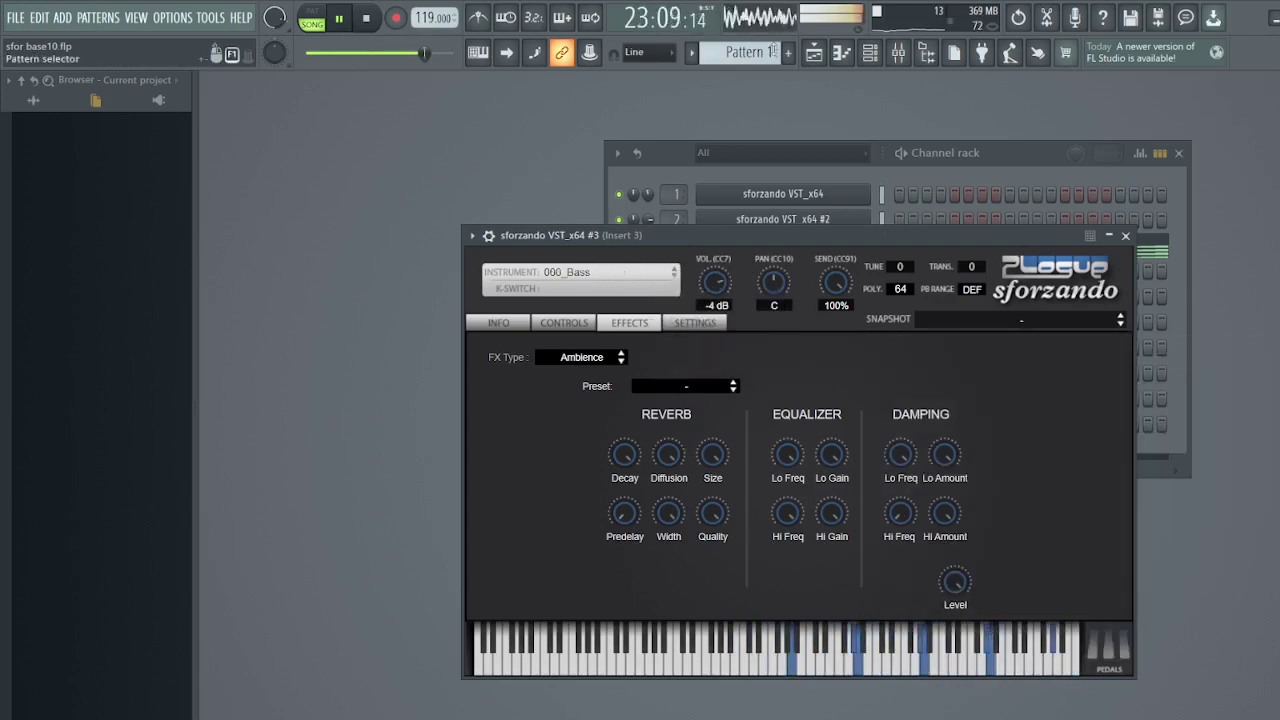
Replace the Wind instrument in the first sforzando VST_x64 channel with 000_Bass
left_click(770, 196)
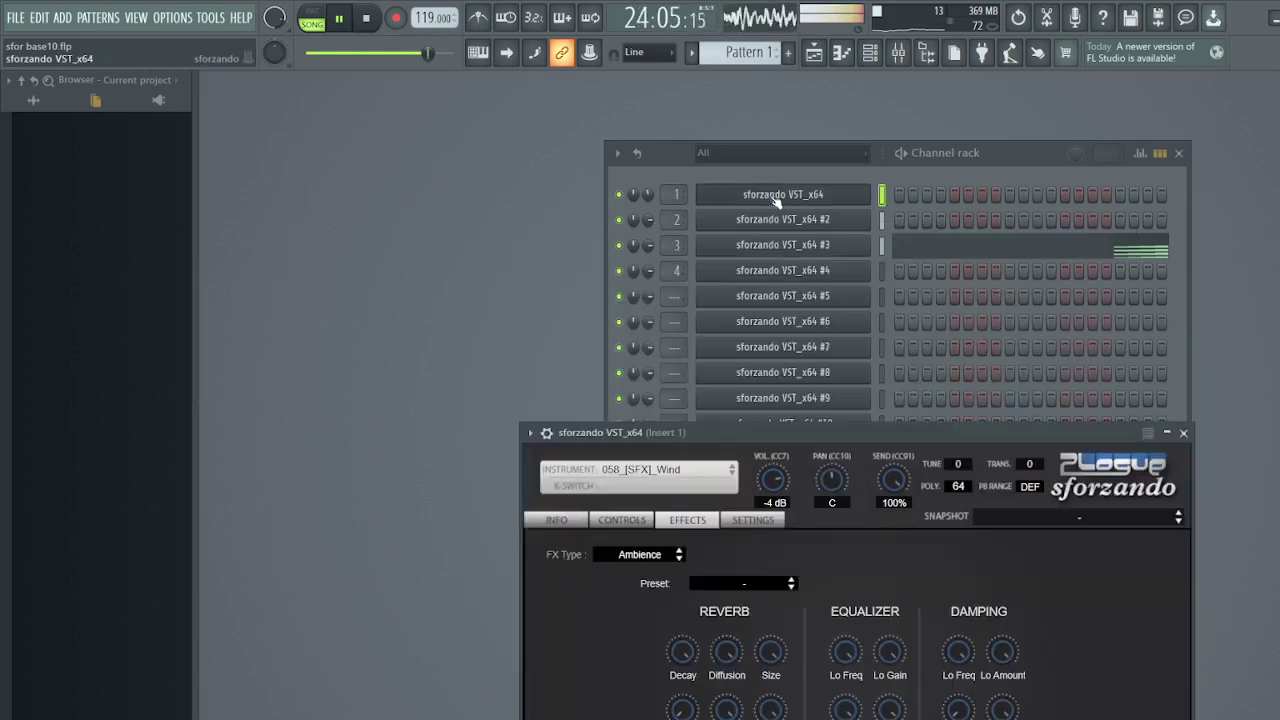
left_click(660, 463)
mouse_move(740, 534)
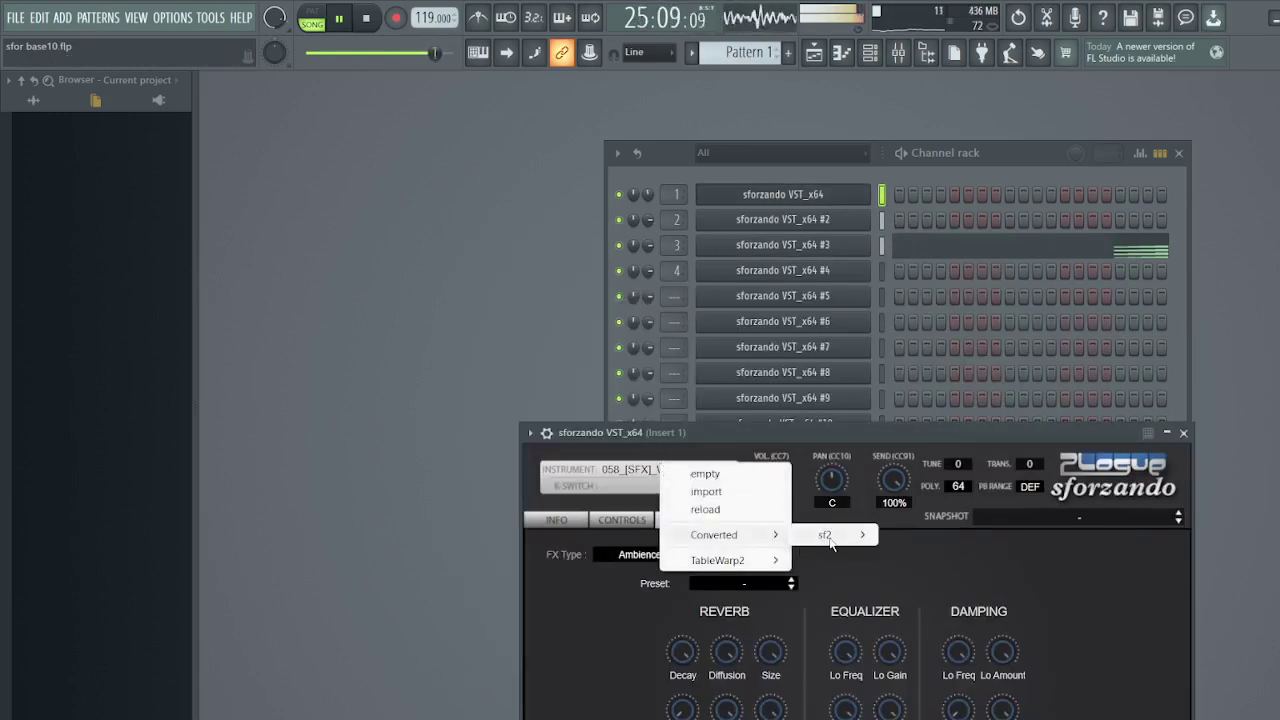
mouse_move(827, 534)
mouse_move(980, 231)
left_click(1180, 230)
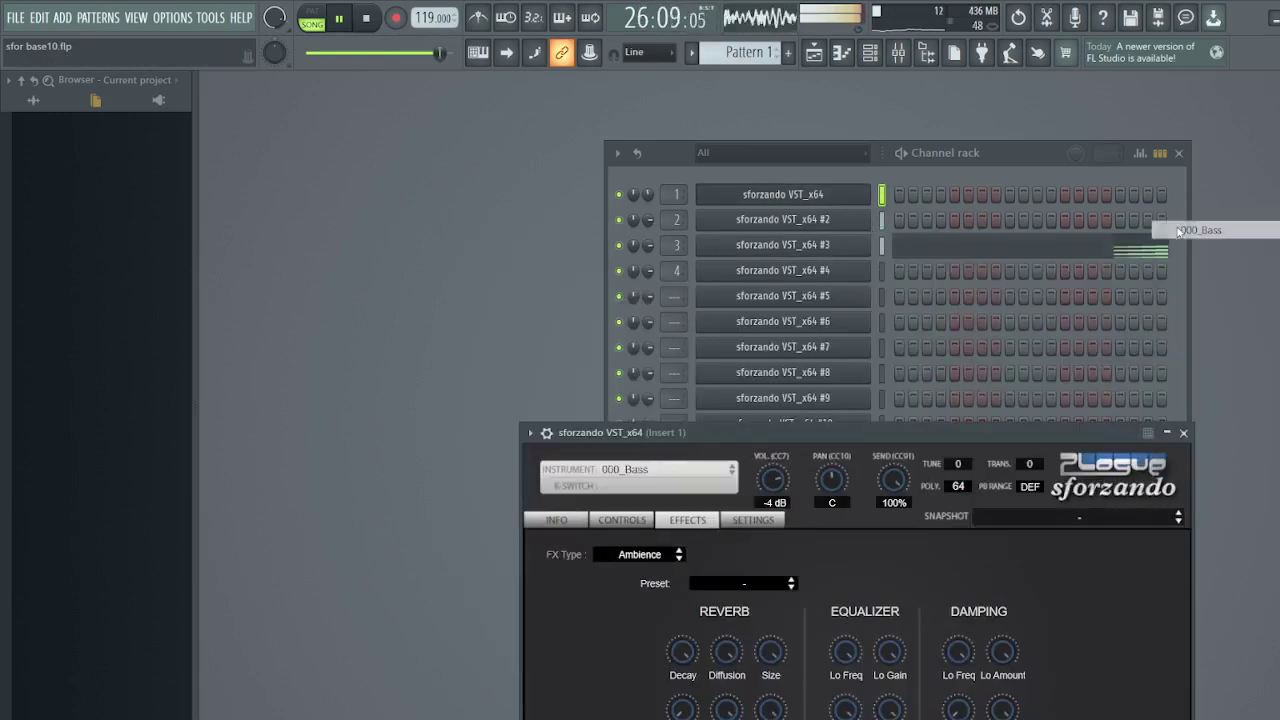
Try the Alcahest_(WK_0_24)_sf2 instrument 001_Pad in place of Grasshopper in sforzando VST_x64 #2
left_click(795, 224)
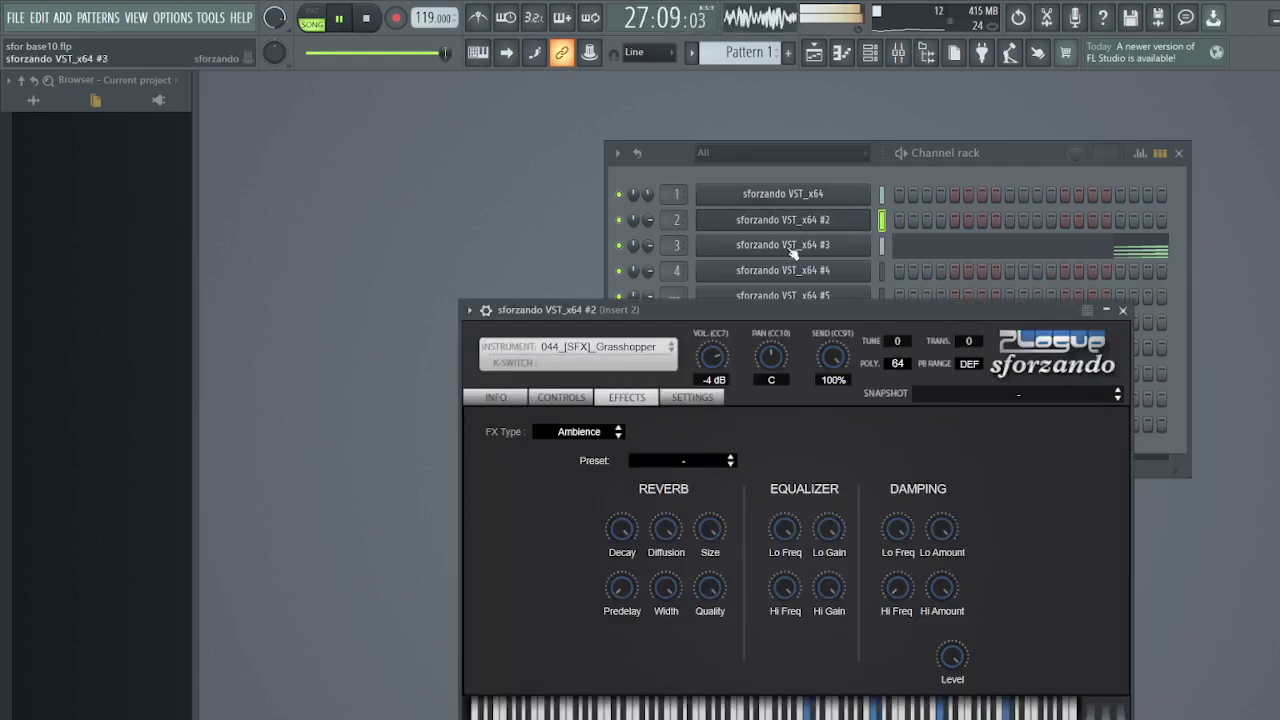
left_click(637, 348)
mouse_move(689, 418)
mouse_move(800, 418)
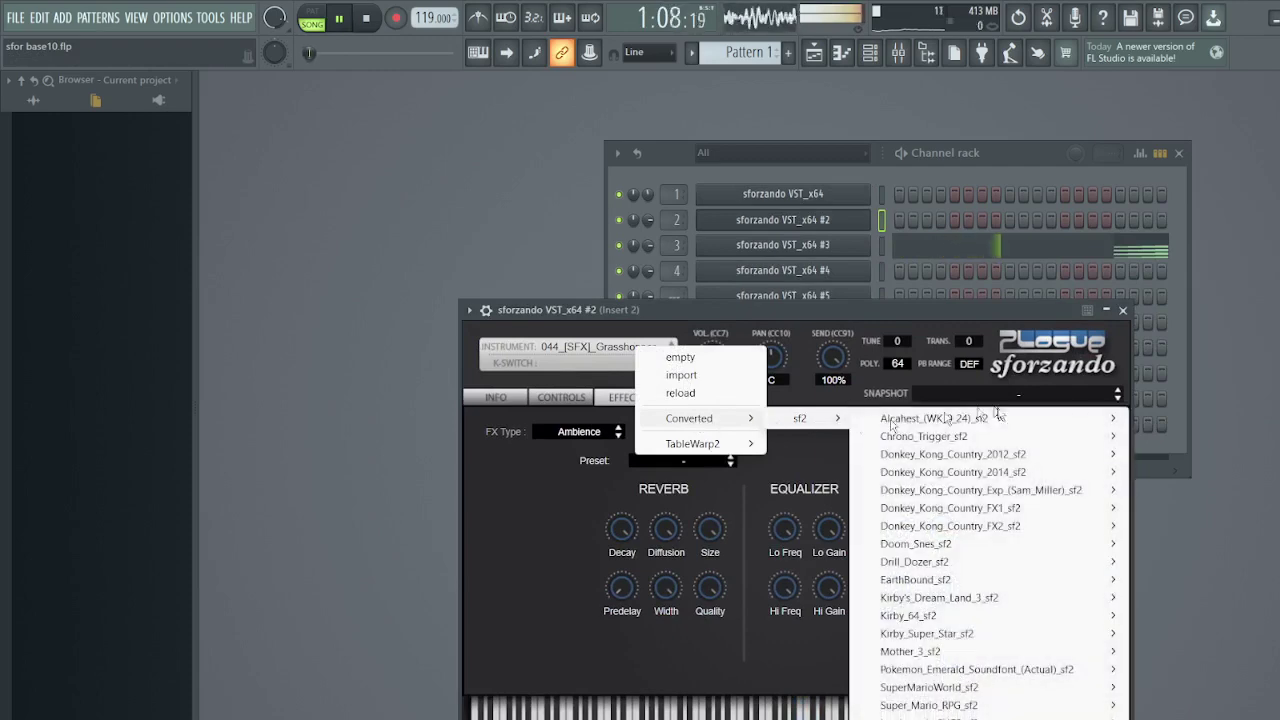
mouse_move(1005, 420)
left_click(1160, 436)
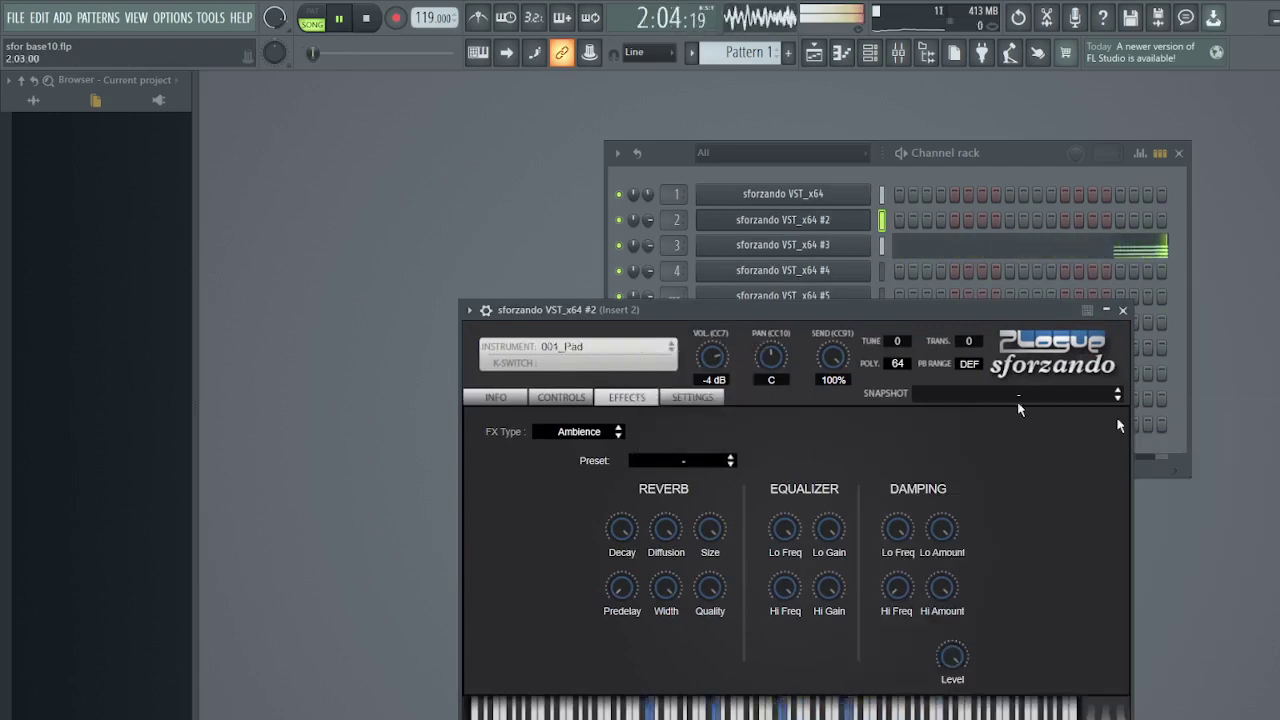
Load the 000_Bass instrument into sforzando VST_x64 #2
left_click(630, 349)
mouse_move(700, 418)
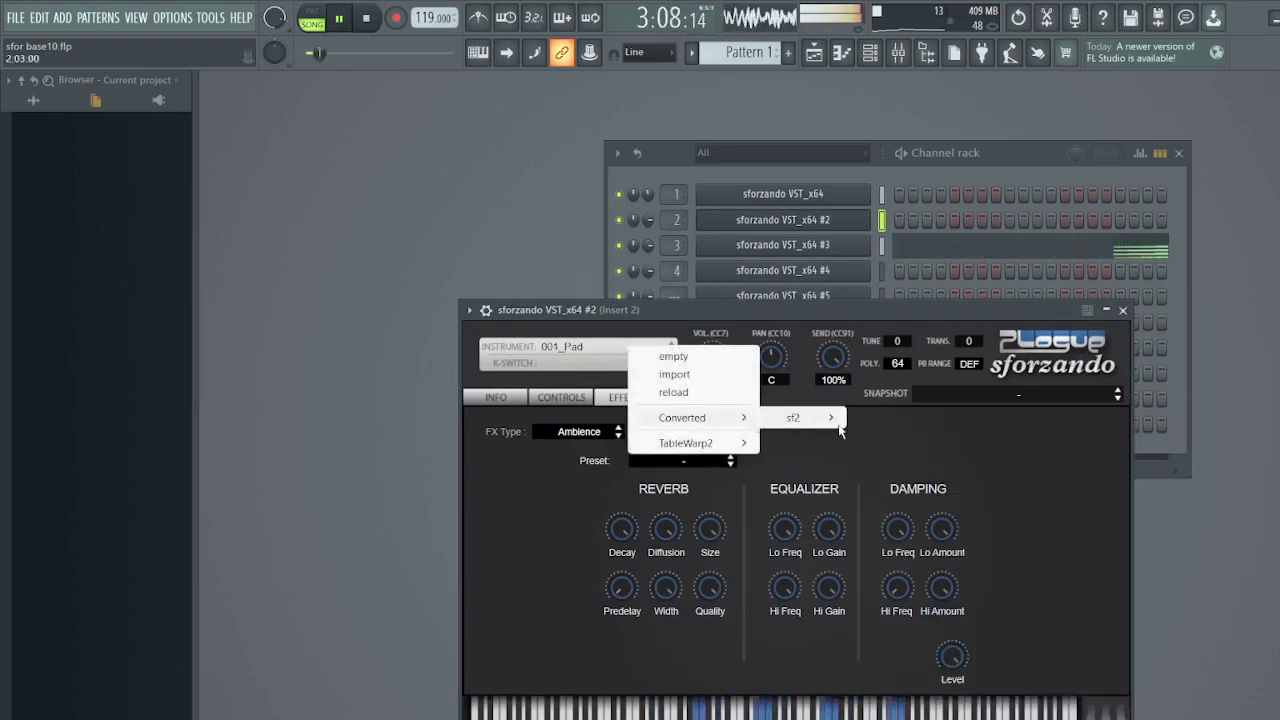
mouse_move(820, 420)
mouse_move(968, 436)
left_click(1160, 418)
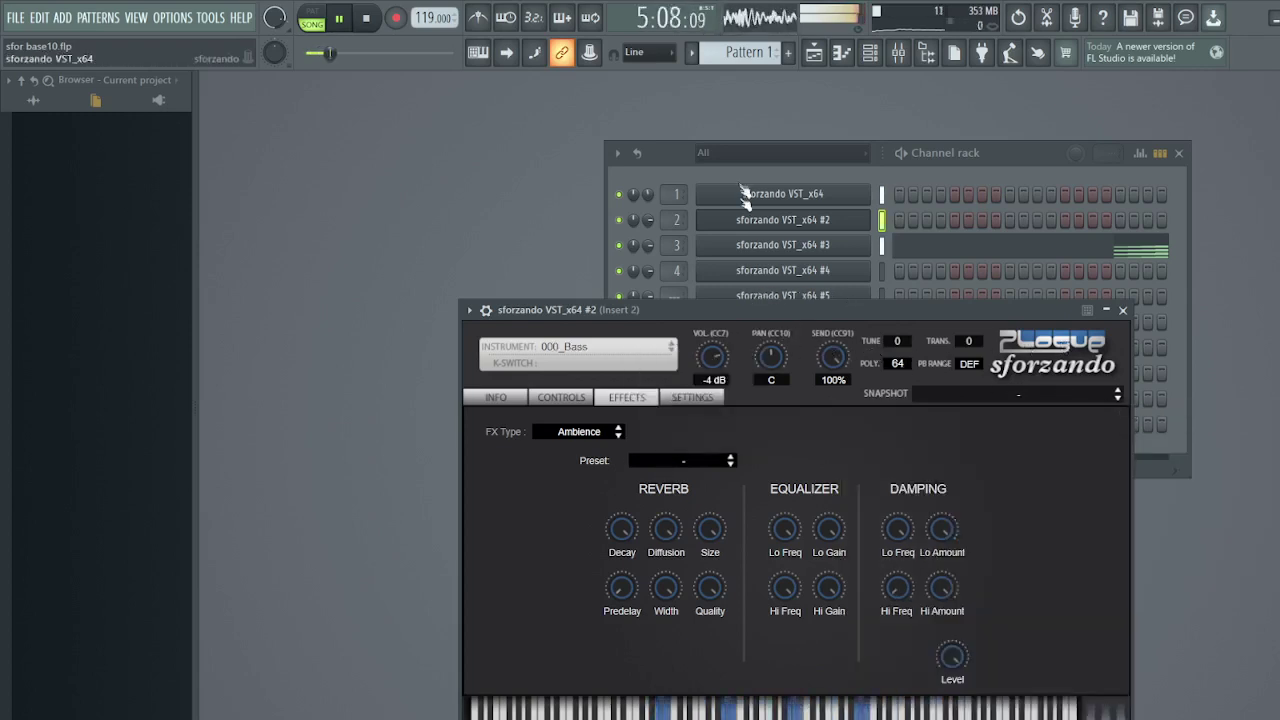
Lower the effects send to 0% on the bass instruments of sforzando VST_x64 #2, #3 and the first sforzando VST_x64
left_click_drag(833, 358, 845, 563)
left_click(811, 250)
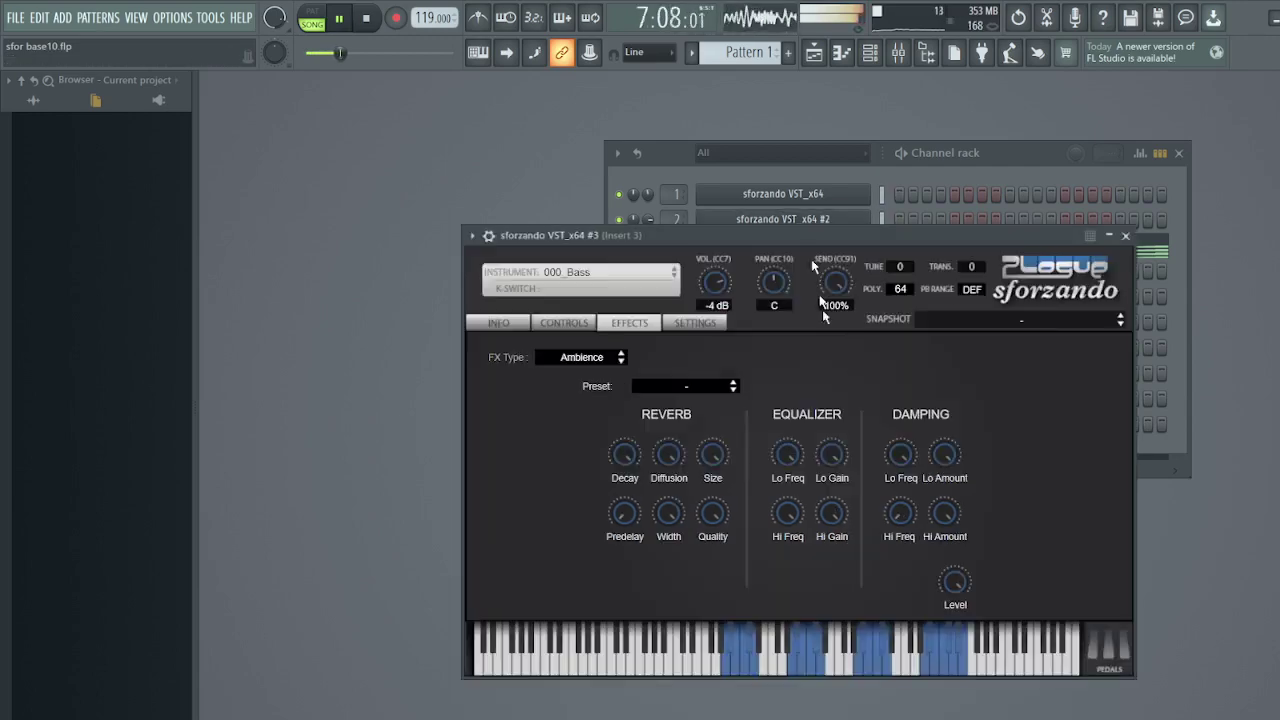
left_click_drag(836, 283, 829, 575)
left_click(830, 194)
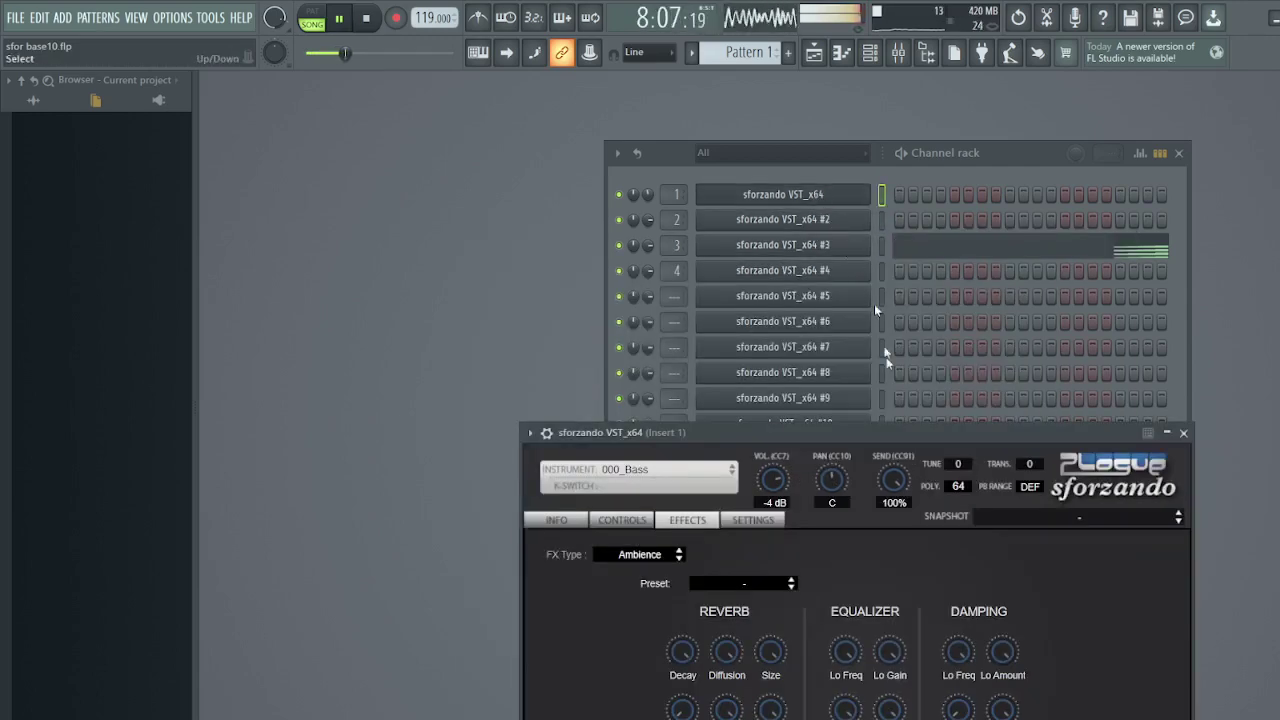
Review the send and effects settings of the three sforzando bass instruments during playback
left_click(783, 219)
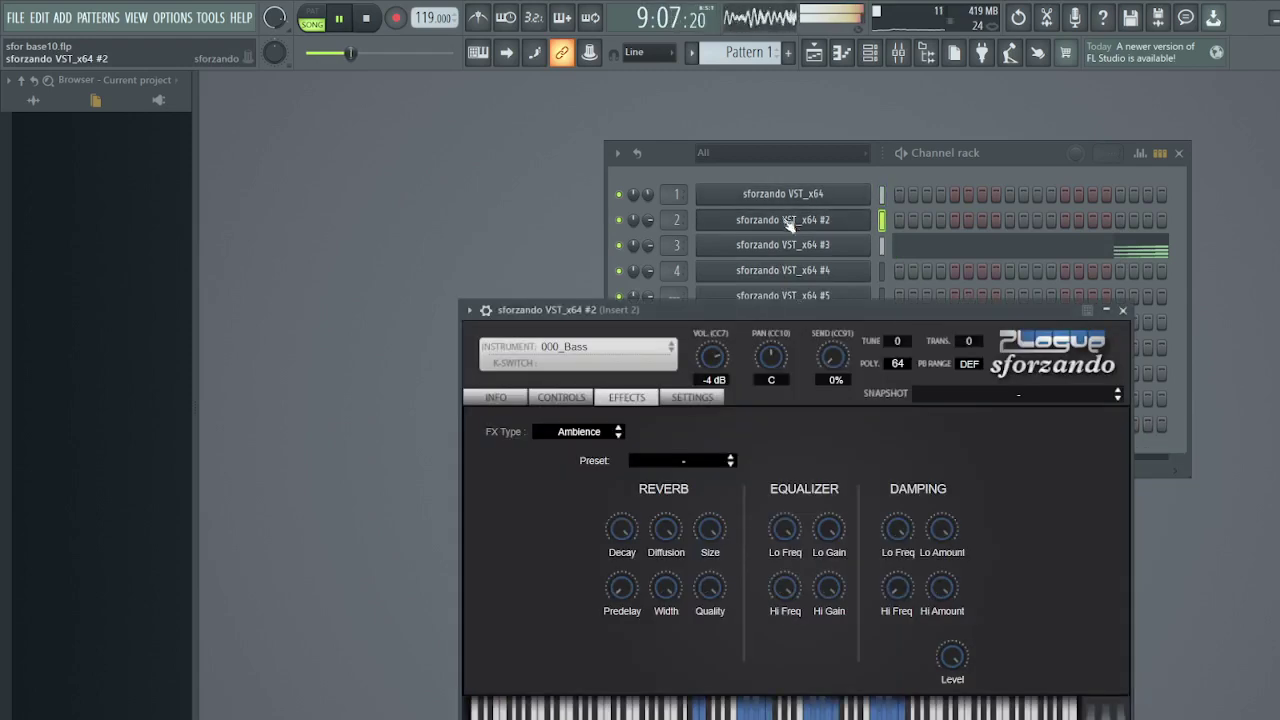
left_click(786, 240)
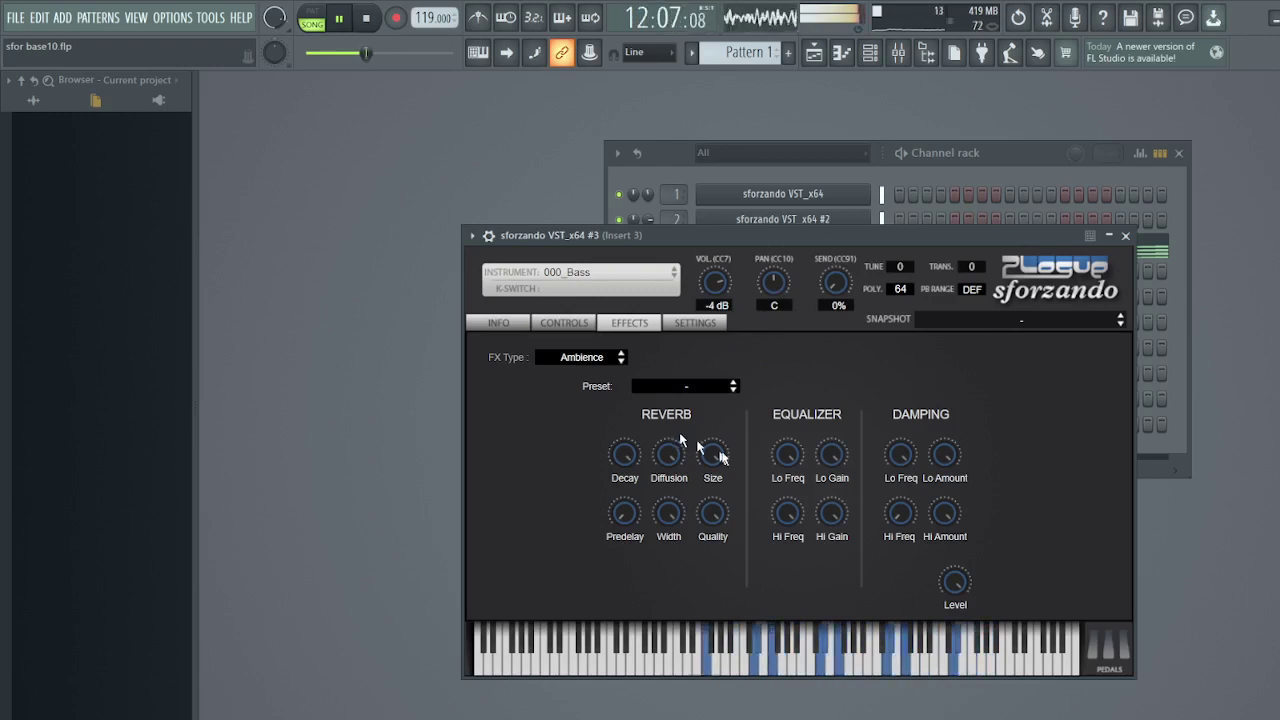
left_click(824, 219)
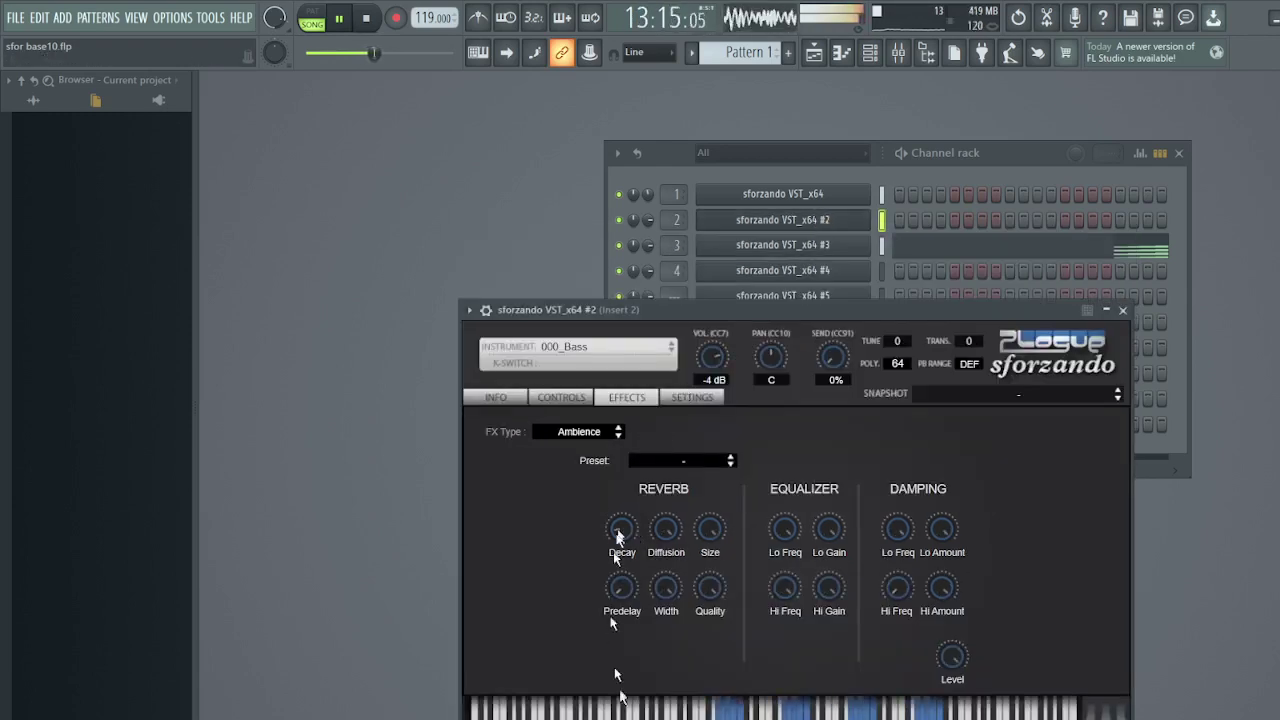
left_click(785, 244)
left_click(808, 198)
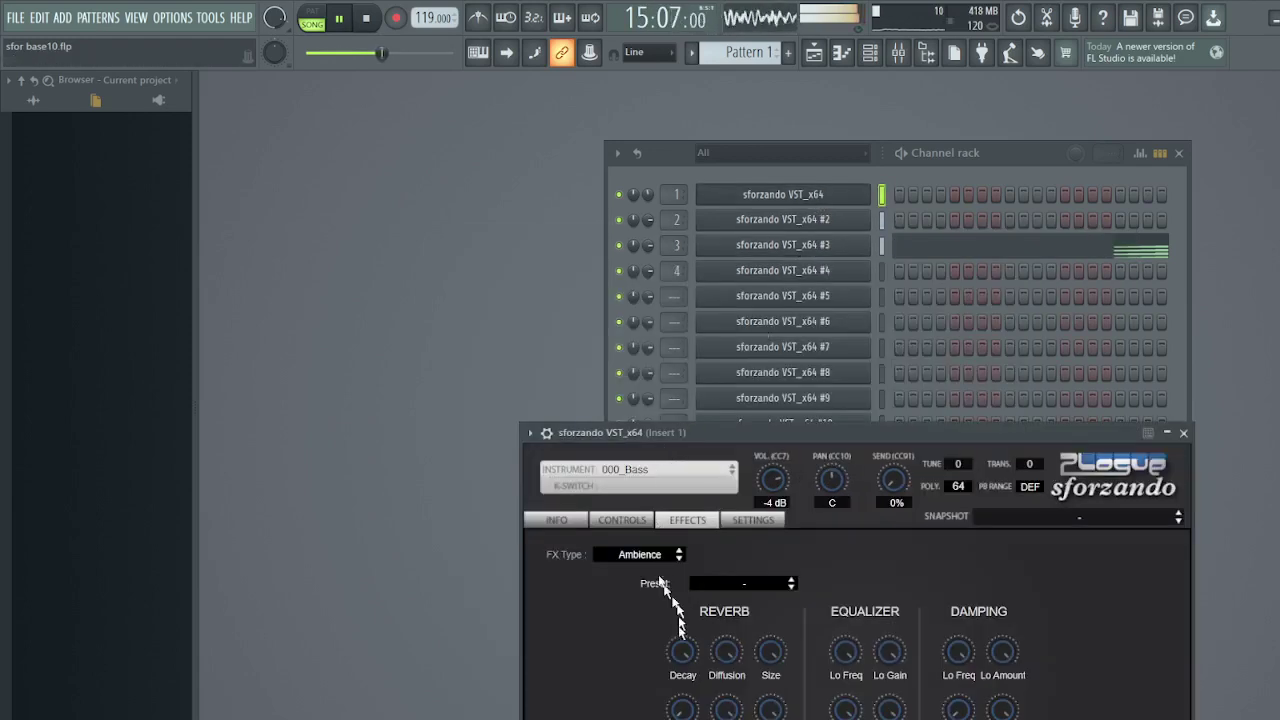
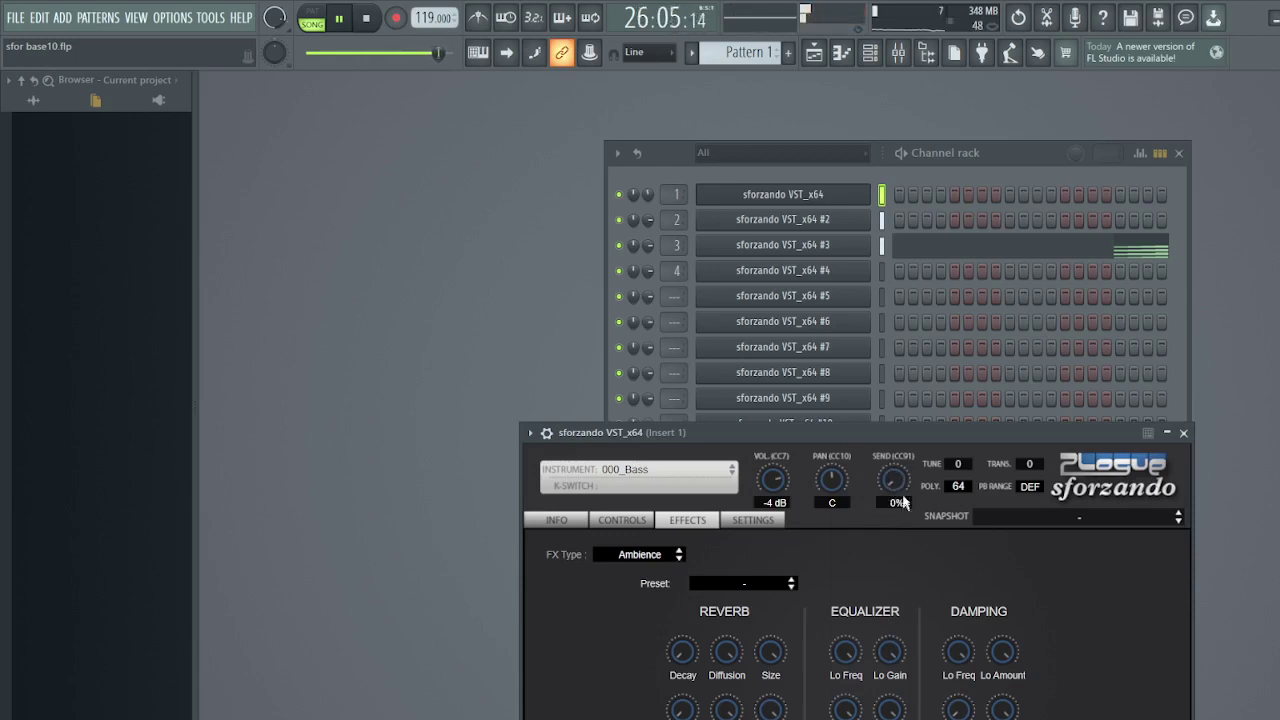
Vary the effects send of the first sforzando VST_x64 bass instrument during playback, trying 74% and 54% and ending at about 46%
left_click_drag(907, 484, 913, 561)
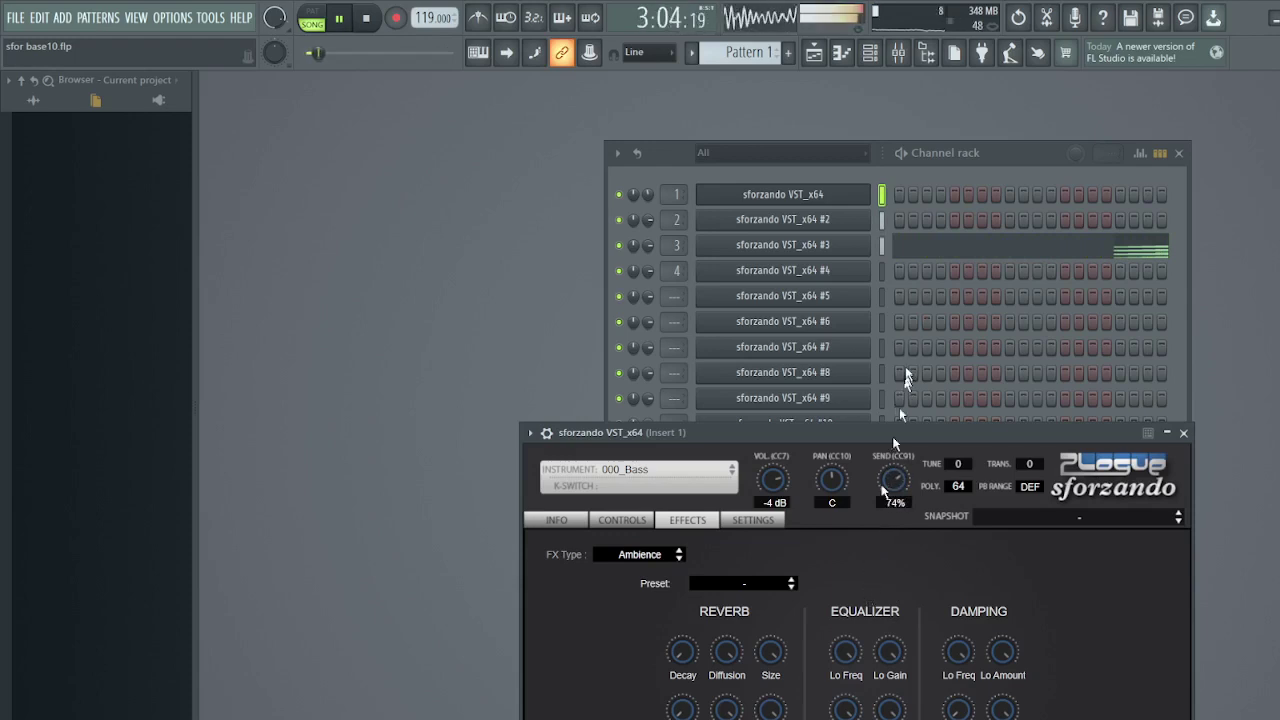
left_click_drag(895, 478, 917, 355)
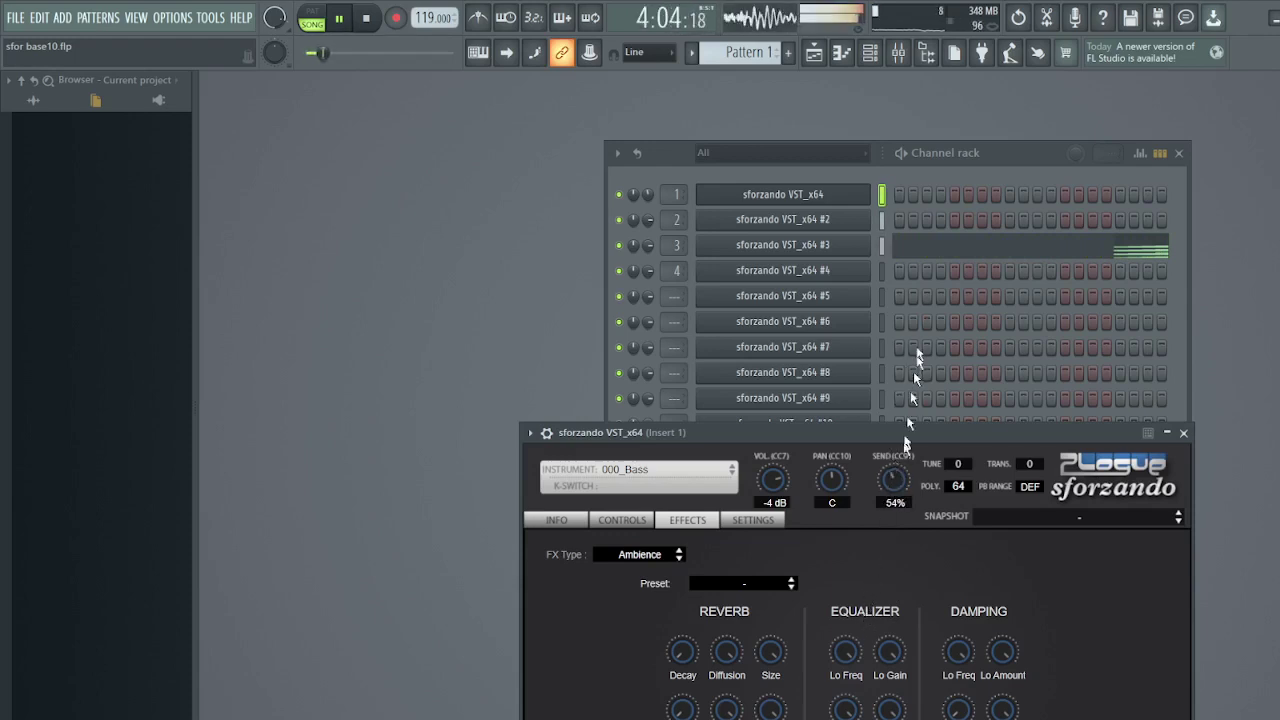
left_click_drag(891, 482, 902, 437)
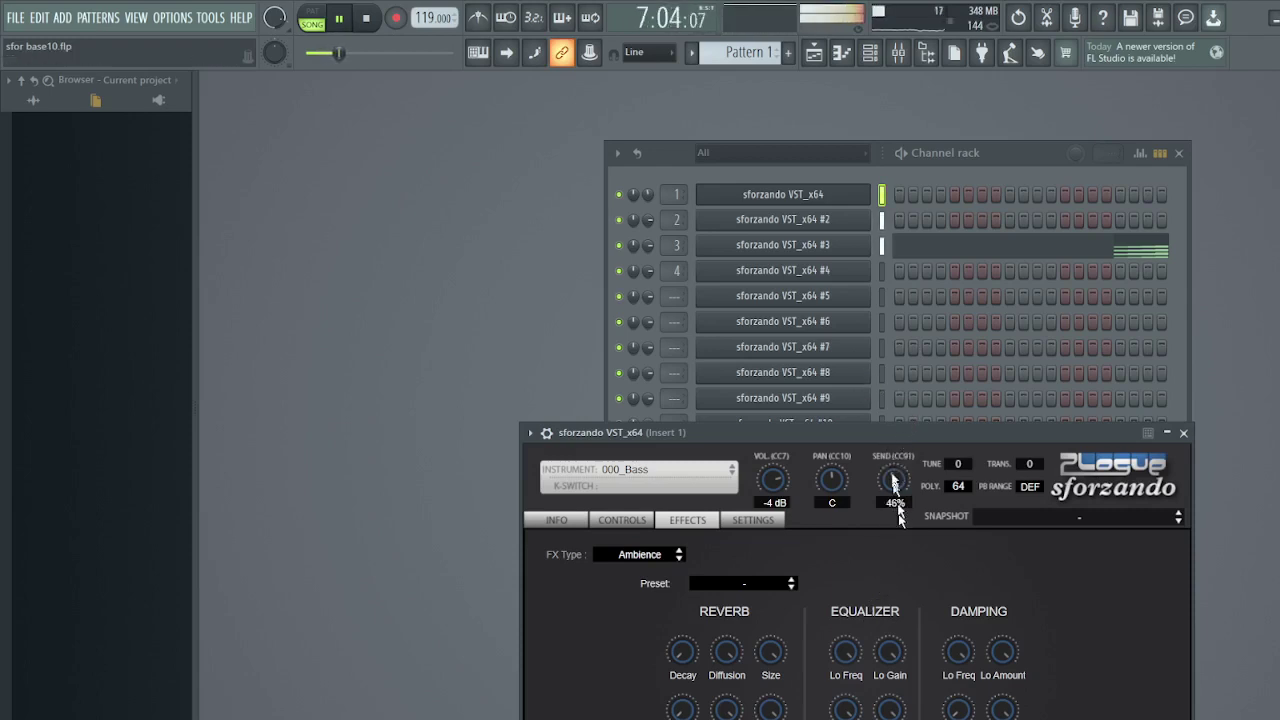